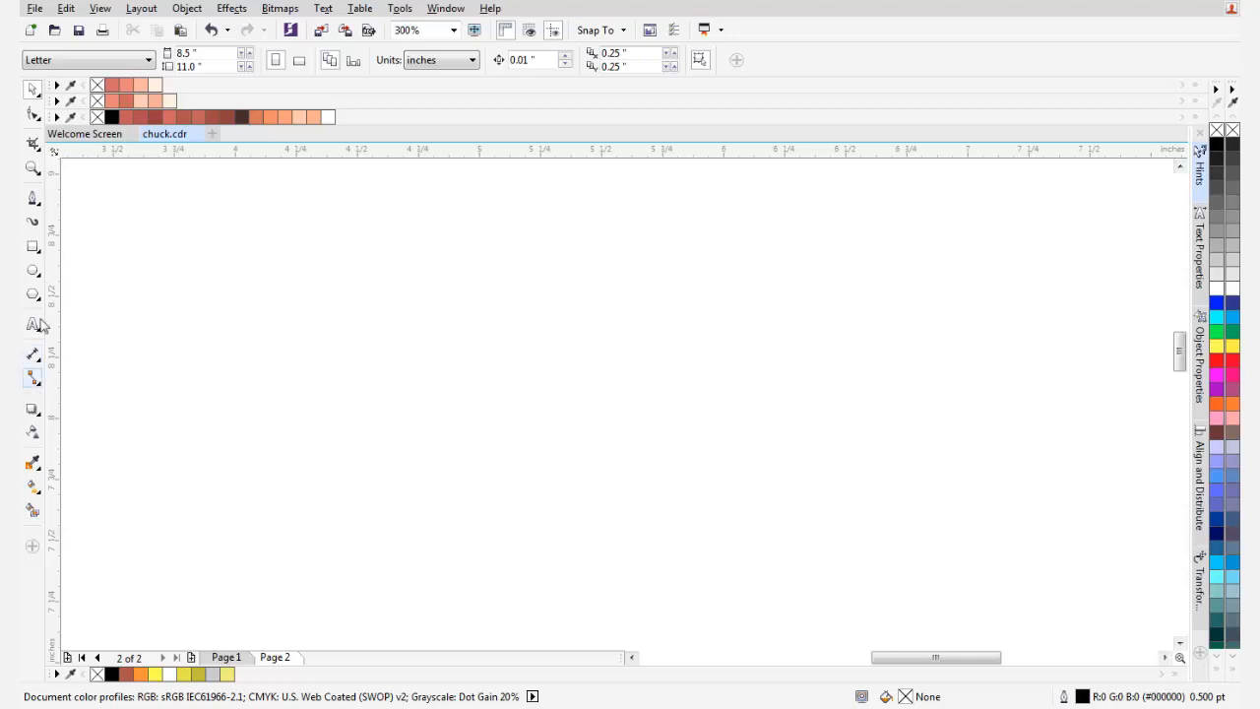
- Draw a three-sided polygon about 0.91 by 0.77 inches on the blank page and set its outline to 3 pt
{"action": "left_click", "coordinate": [33, 295]}
{"action": "left_click", "coordinate": [487, 71]}
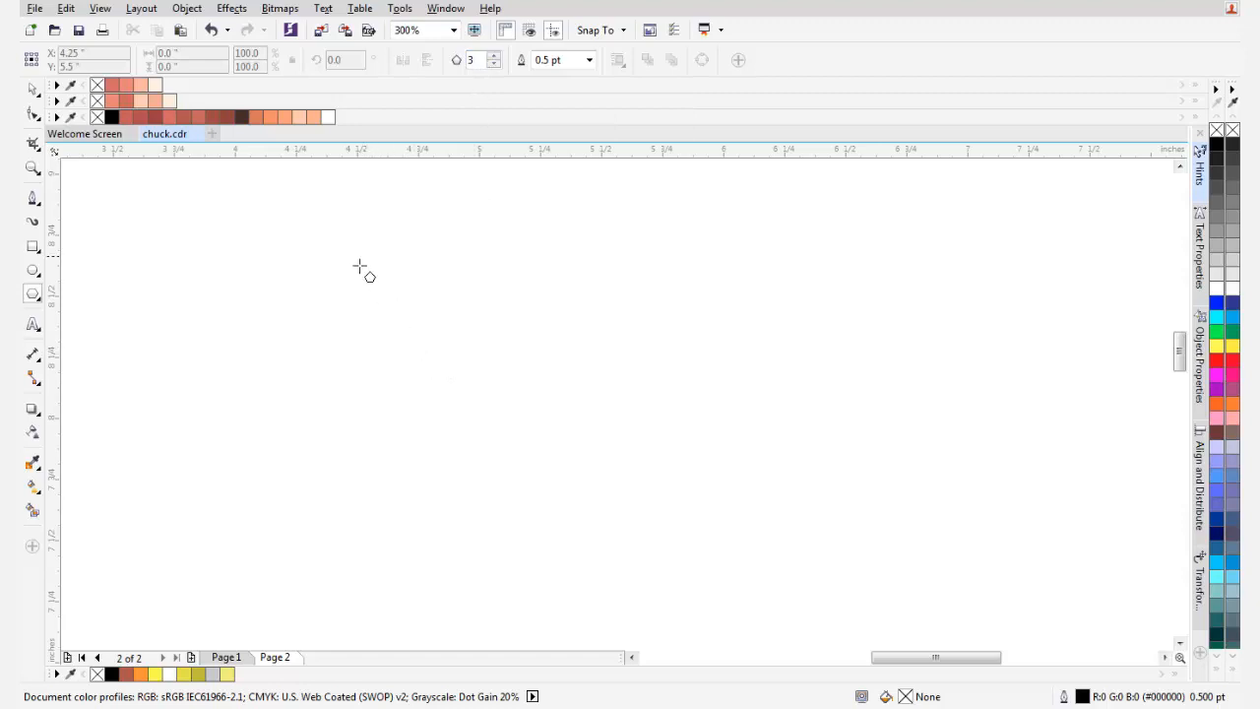
{"action": "left_click_drag", "start_coordinate": [359, 266], "coordinate": [616, 515]}
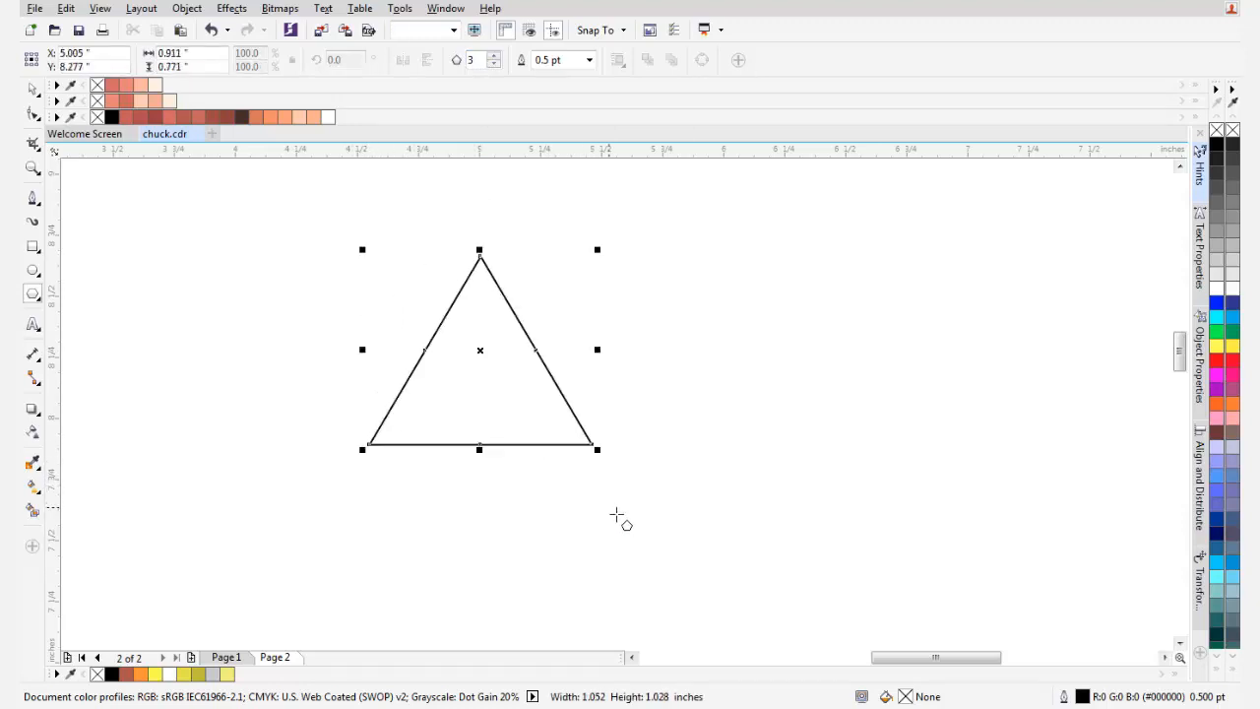
{"action": "key", "text": "space"}
{"action": "left_click", "coordinate": [590, 61]}
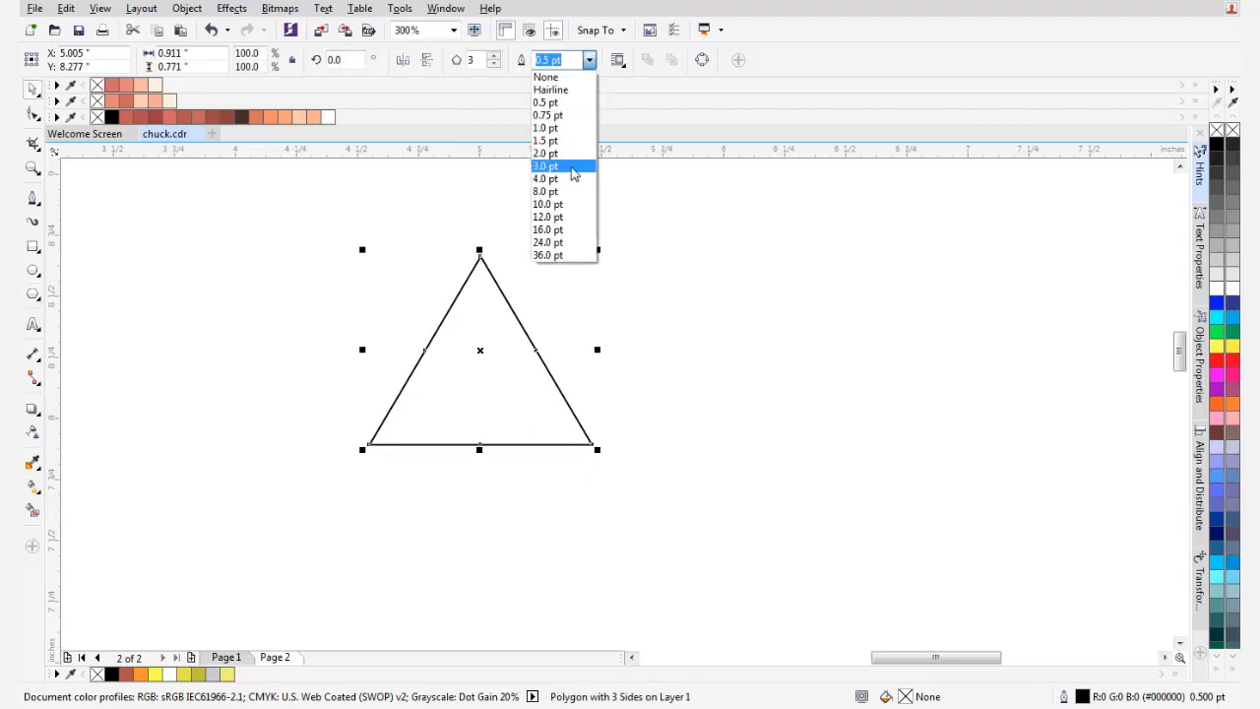
{"action": "left_click", "coordinate": [570, 168]}
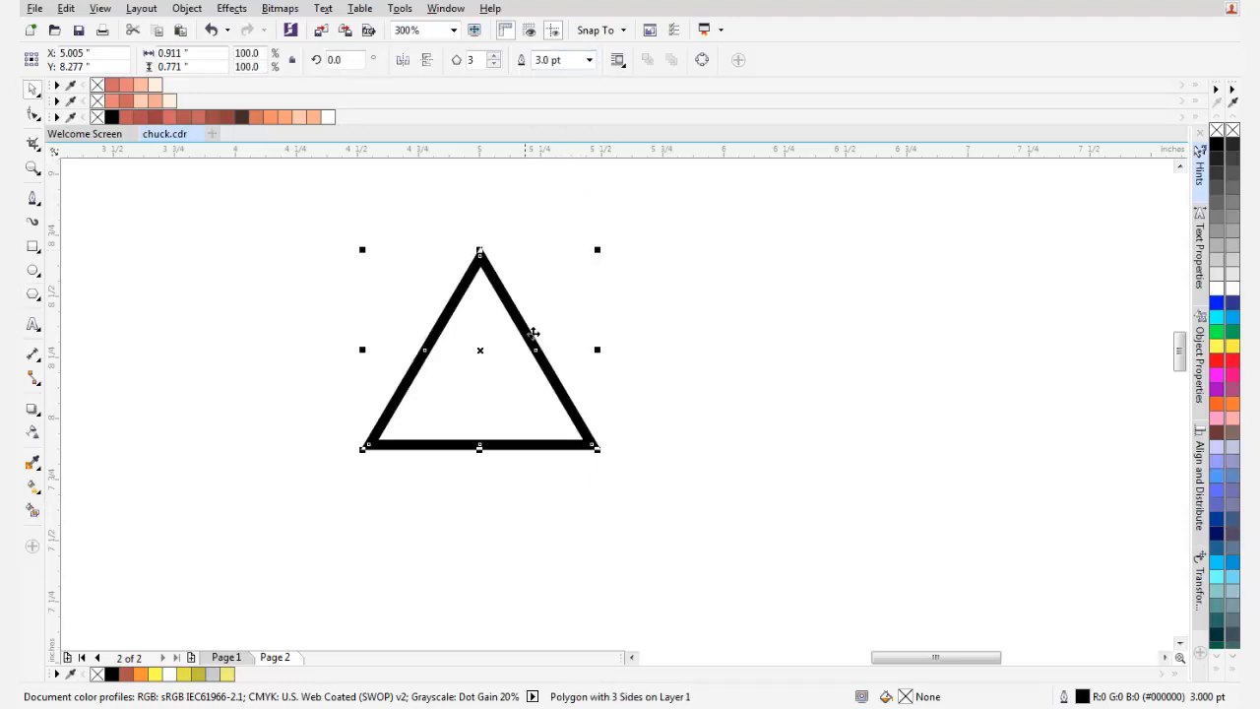
- Give the triangle's outline round corners
{"action": "scroll", "coordinate": [552, 336], "scroll_direction": "up", "scroll_amount": 2}
{"action": "left_click_drag", "start_coordinate": [574, 322], "coordinate": [554, 310]}
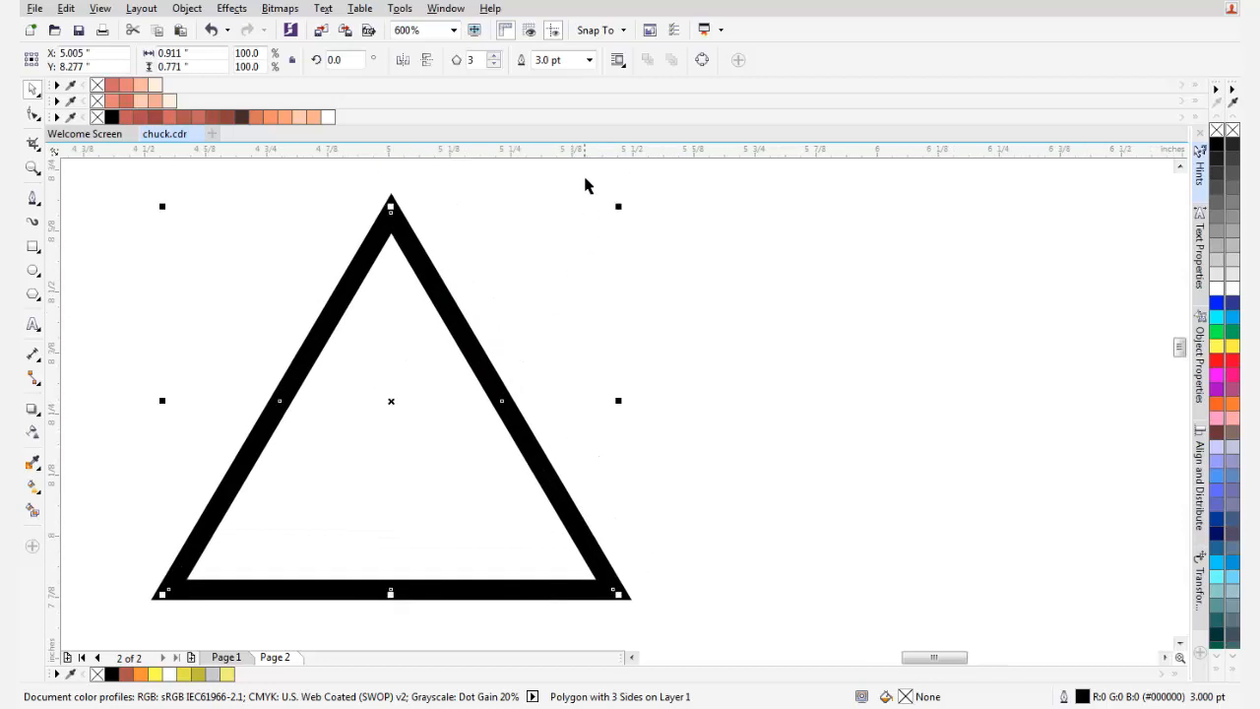
{"action": "left_click_drag", "start_coordinate": [548, 260], "coordinate": [524, 266]}
{"action": "left_click_drag", "start_coordinate": [386, 345], "coordinate": [433, 319]}
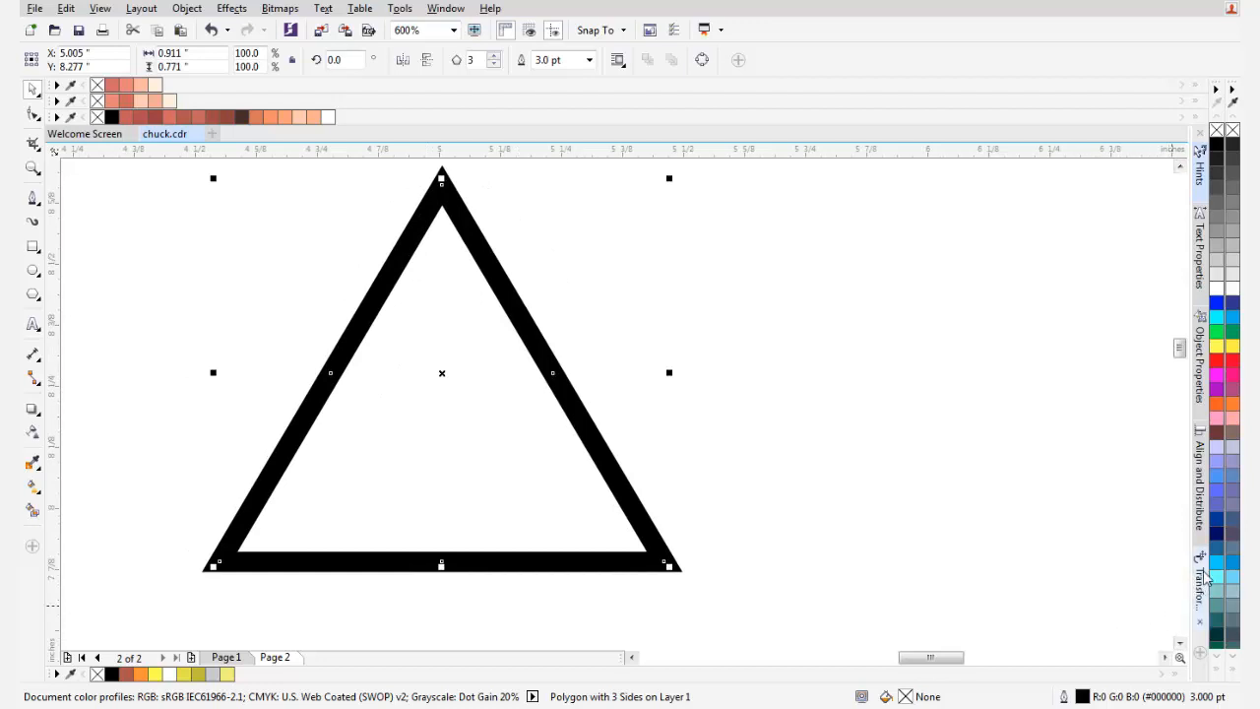
{"action": "left_click", "coordinate": [1199, 362]}
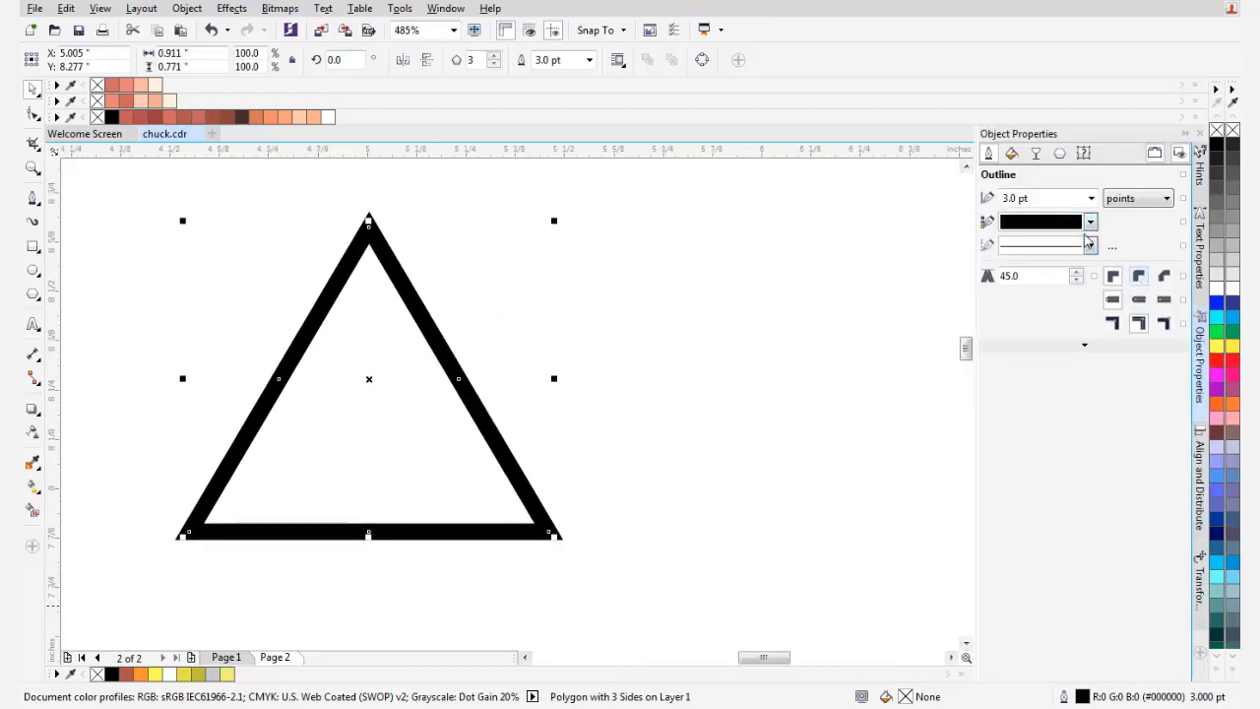
{"action": "left_click", "coordinate": [1139, 276]}
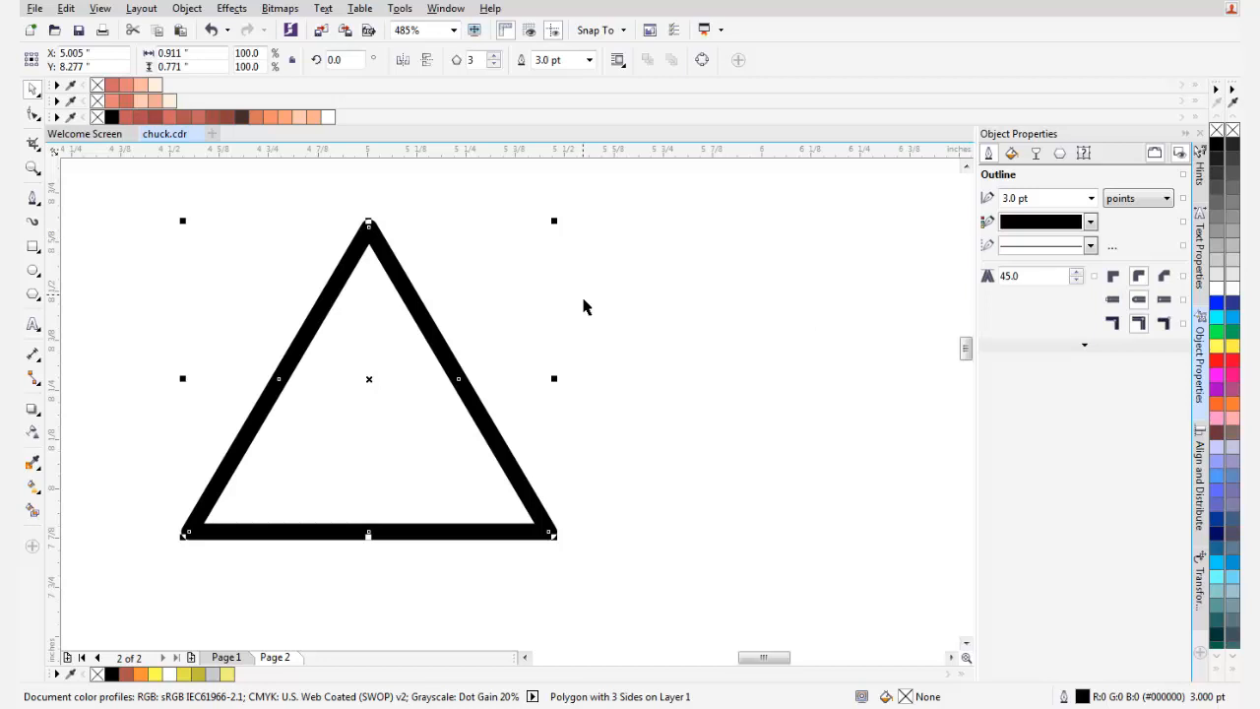
- Fill the triangle with solid yellow #FFF200 and widen it to about 1.01 inches
{"action": "left_click", "coordinate": [1011, 154]}
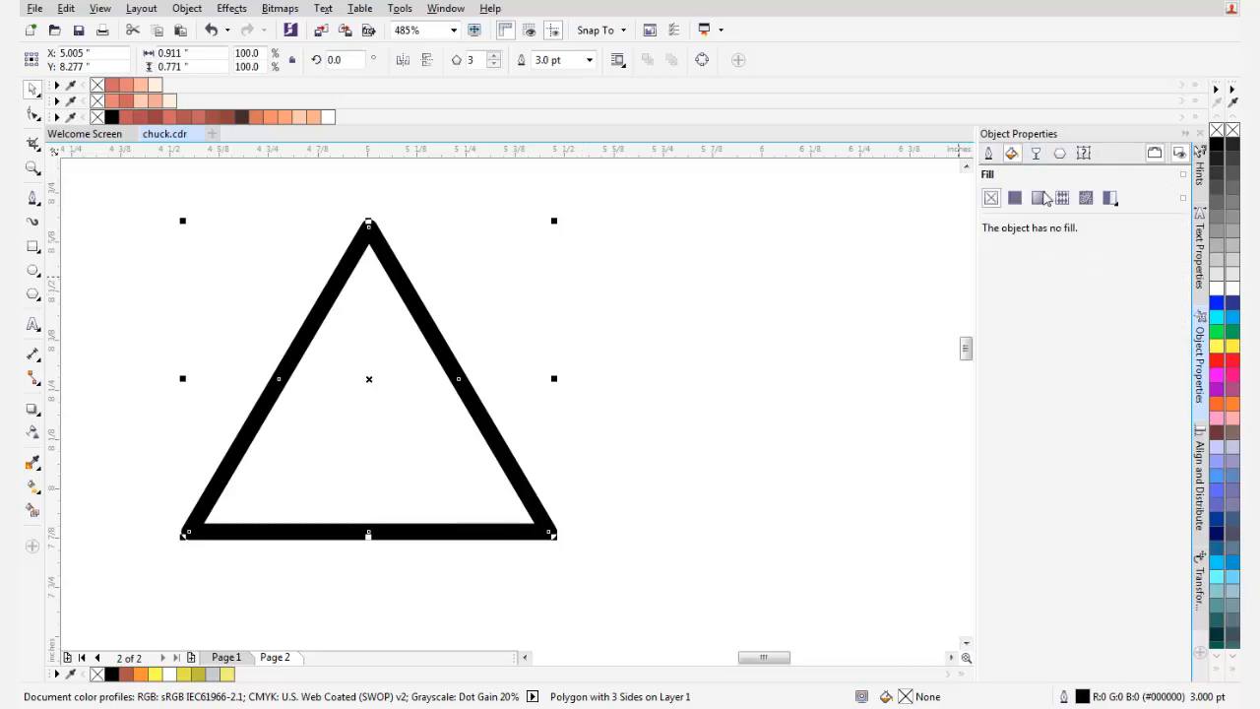
{"action": "left_click", "coordinate": [1015, 198]}
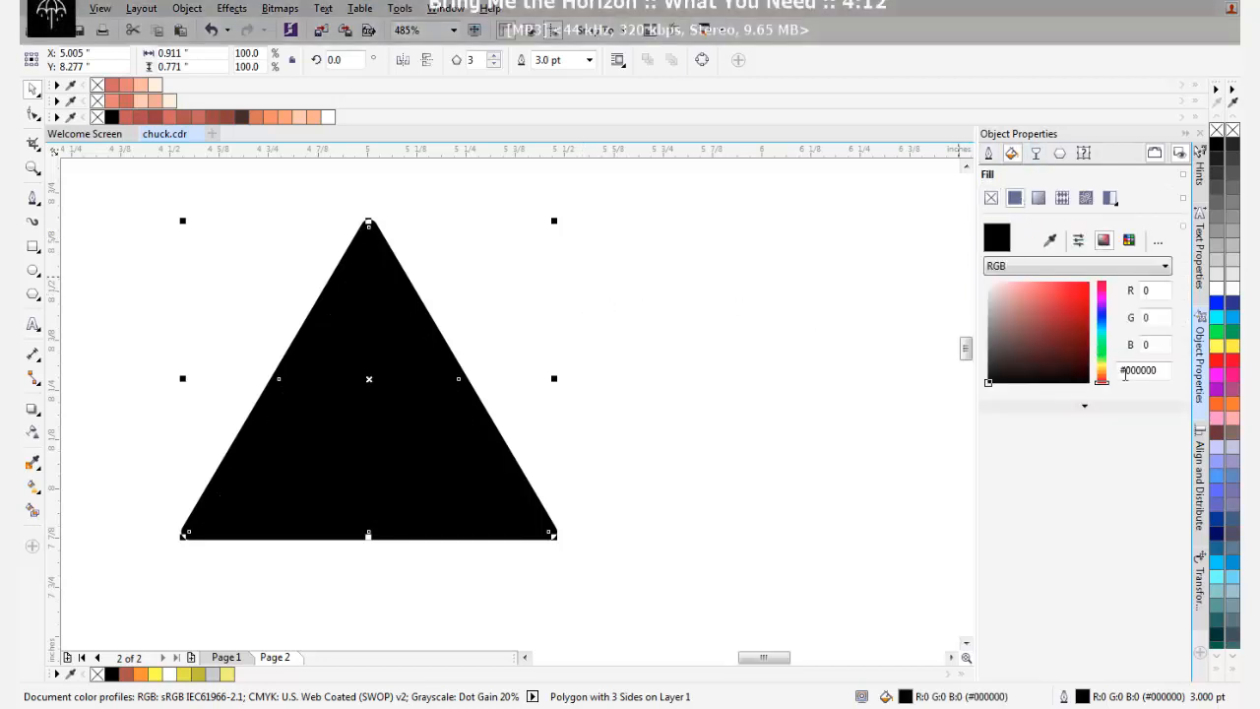
{"action": "mouse_move", "coordinate": [1101, 381]}
{"action": "left_mouse_down"}
{"action": "mouse_move", "coordinate": [1090, 292]}
{"action": "mouse_move", "coordinate": [1094, 282]}
{"action": "mouse_move", "coordinate": [1109, 292]}
{"action": "left_mouse_up"}
{"action": "left_click", "coordinate": [871, 320]}
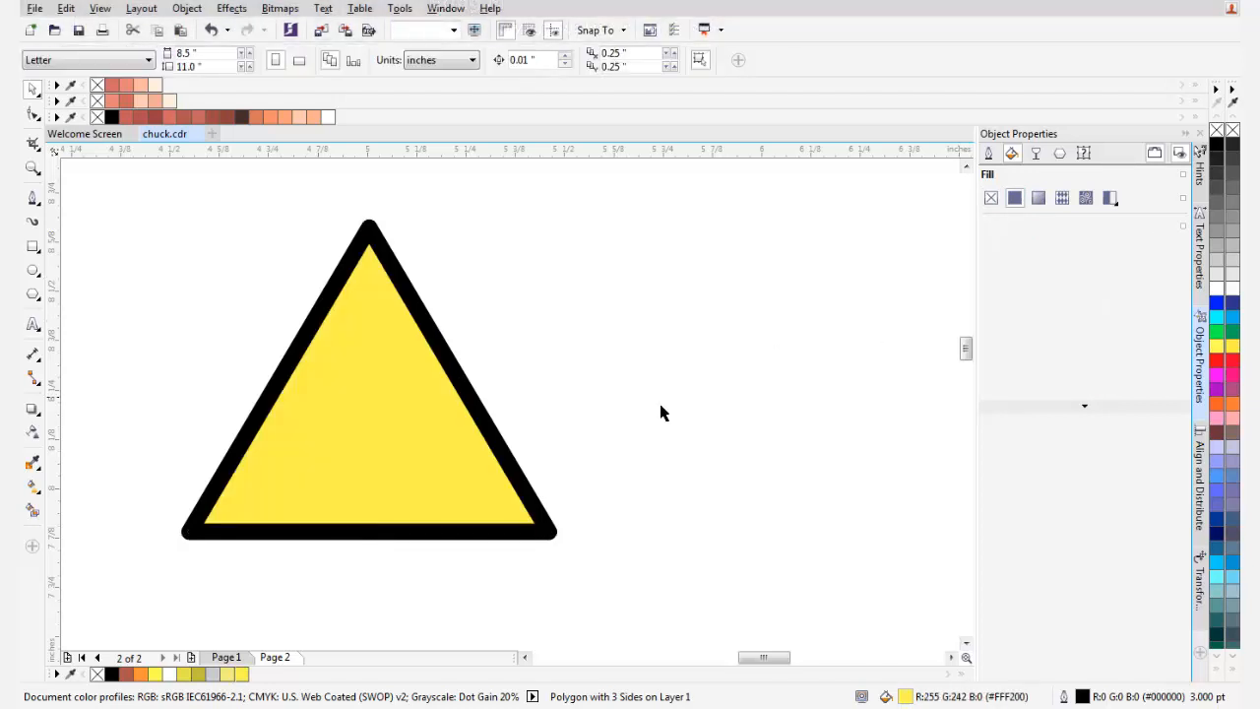
{"action": "left_click", "coordinate": [436, 448]}
{"action": "left_click_drag", "start_coordinate": [570, 395], "coordinate": [611, 400]}
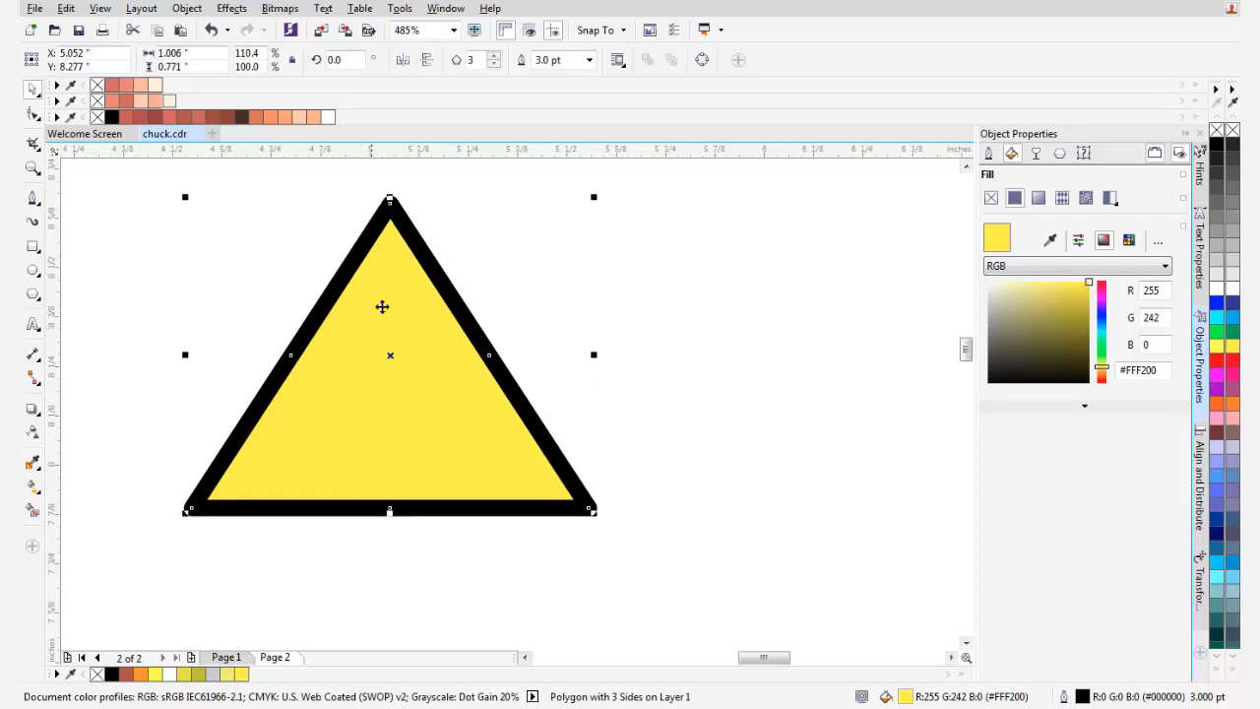
- Convert the triangle to an editable curve and delete its mid-side nodes, keeping only the three corner nodes
{"action": "right_click", "coordinate": [407, 304]}
{"action": "key", "text": "Escape"}
{"action": "key", "text": "ctrl+q"}
{"action": "key", "text": "F10"}
{"action": "left_click_drag", "start_coordinate": [273, 278], "coordinate": [530, 567]}
{"action": "left_click", "coordinate": [151, 60]}
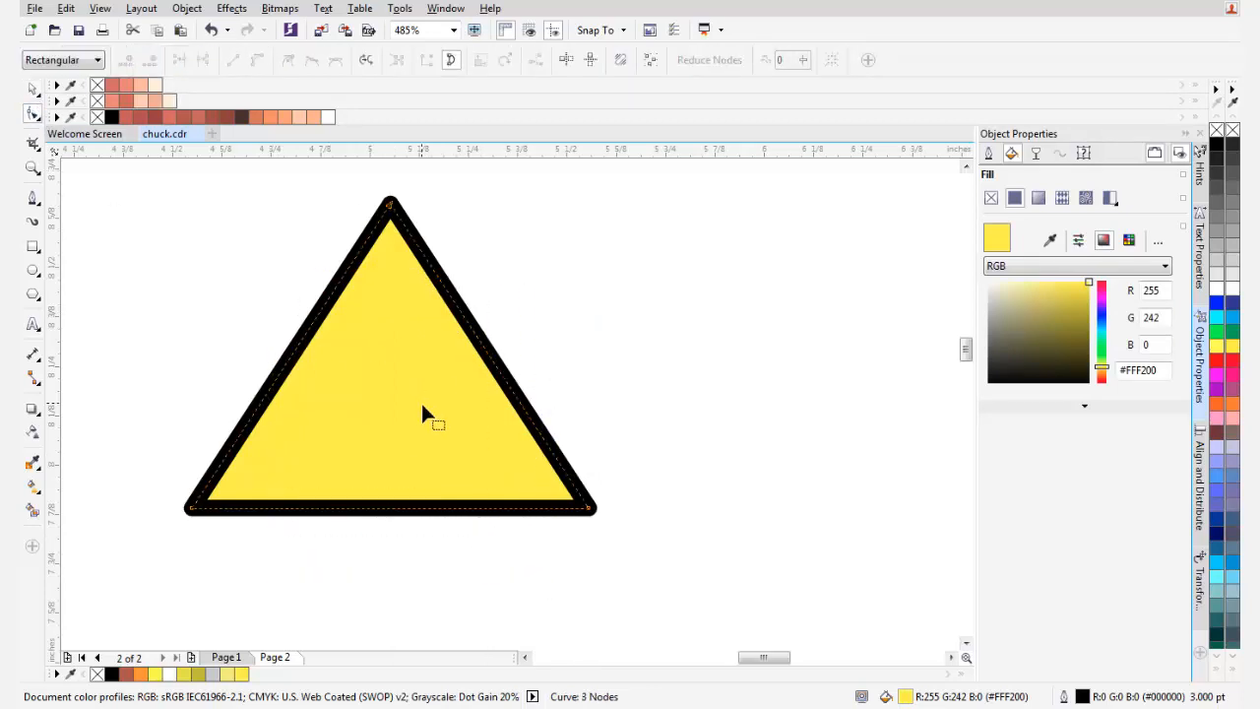
- Try to bend the triangle's bottom edge downward, and undo the change
{"action": "left_click_drag", "start_coordinate": [153, 178], "coordinate": [655, 539]}
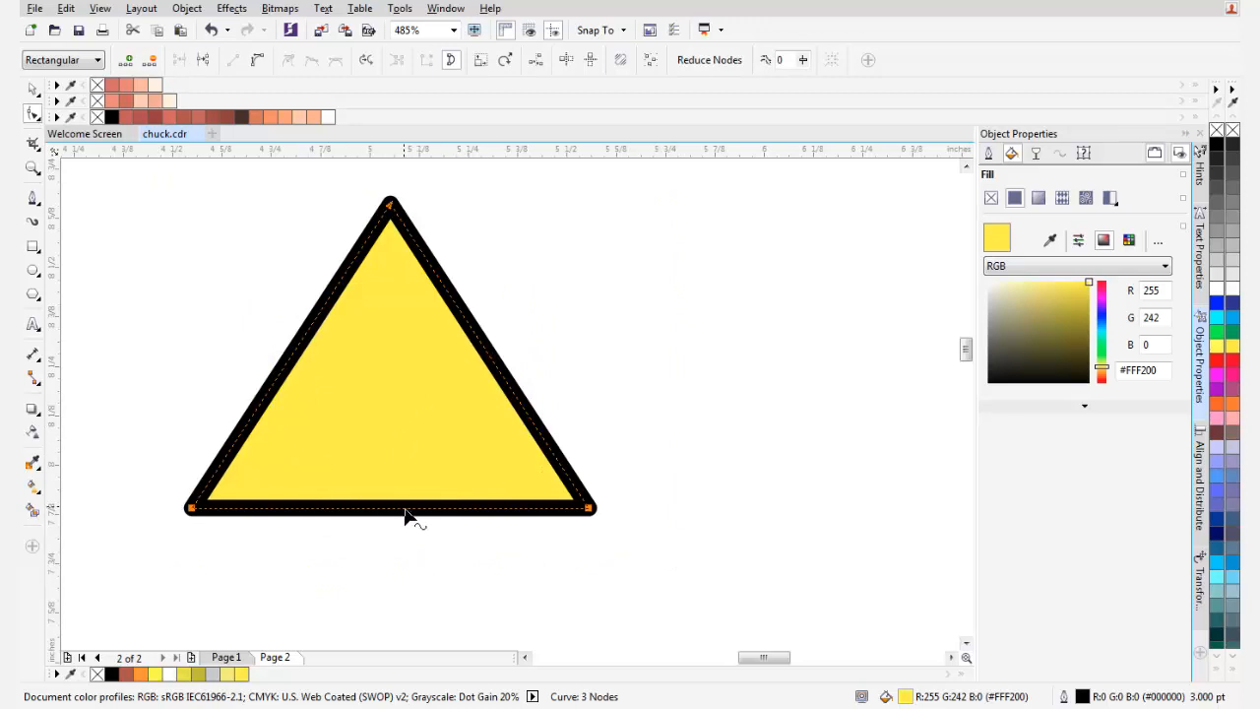
{"action": "left_click_drag", "start_coordinate": [405, 509], "coordinate": [402, 526]}
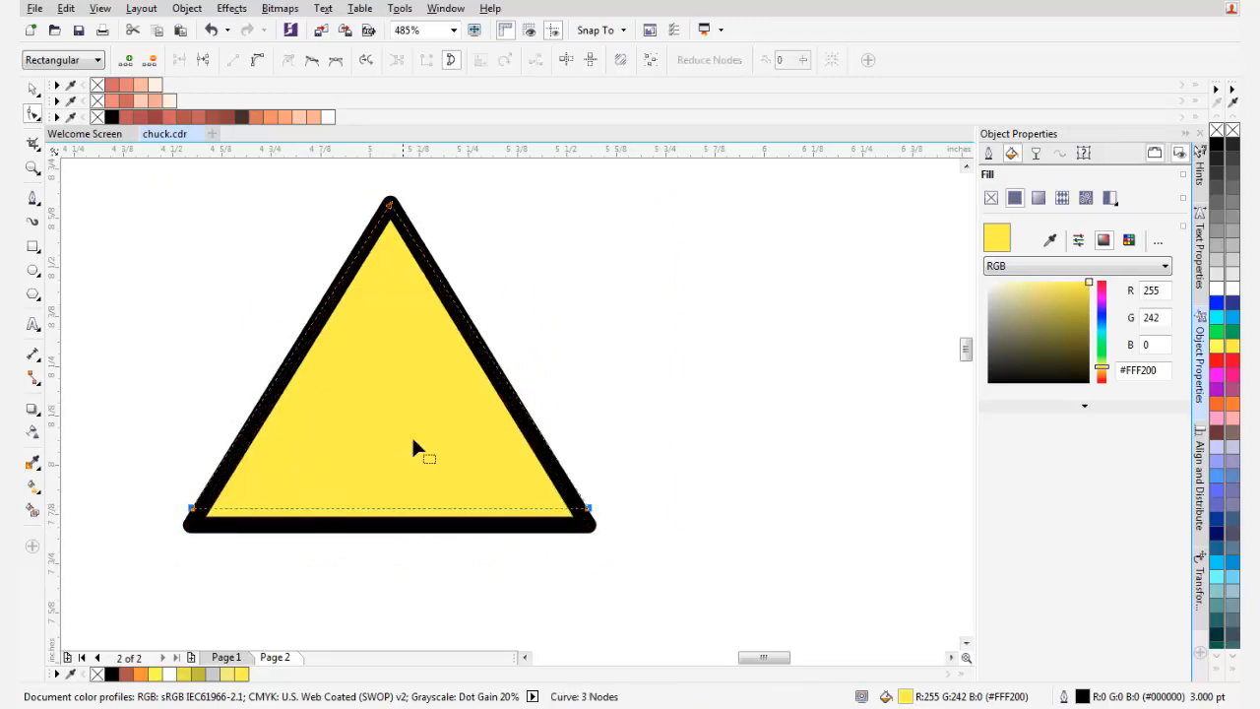
{"action": "key", "text": "ctrl+z"}
- Convert all three sides to curve segments and bow the triangle's bottom and right edges outward
{"action": "left_click_drag", "start_coordinate": [170, 179], "coordinate": [641, 543]}
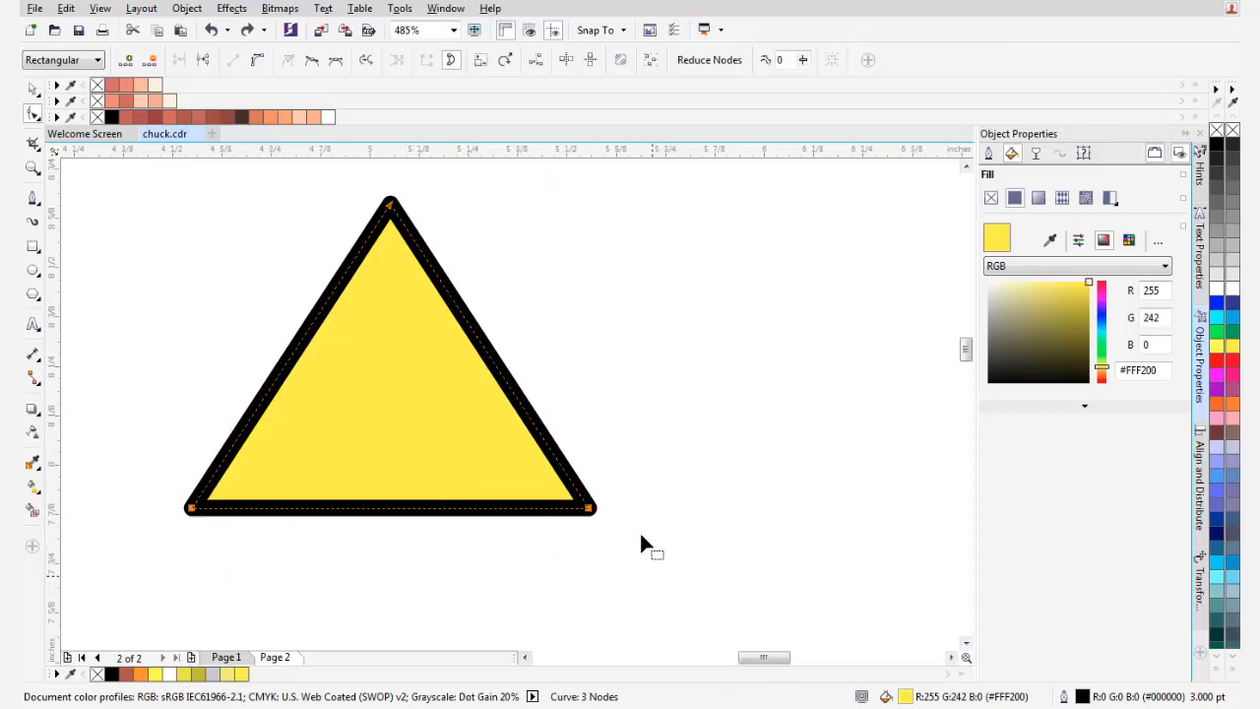
{"action": "left_click", "coordinate": [259, 58]}
{"action": "left_click_drag", "start_coordinate": [397, 513], "coordinate": [395, 536]}
{"action": "left_click", "coordinate": [482, 352]}
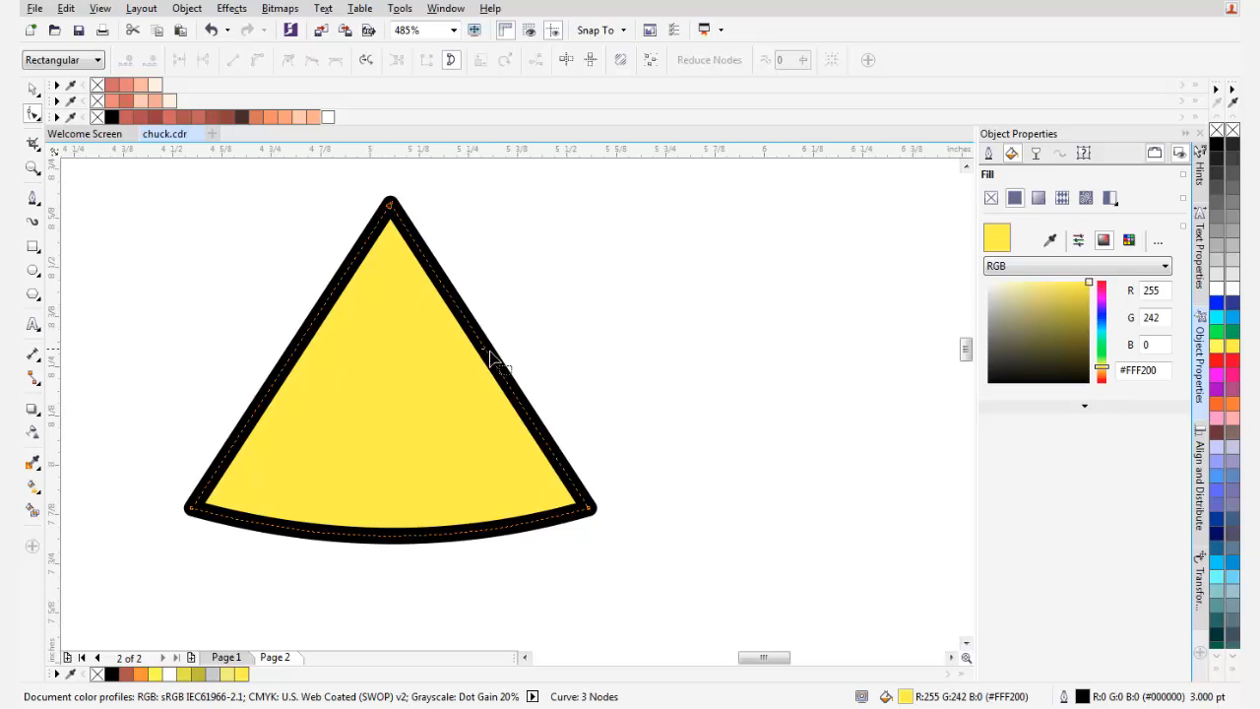
{"action": "left_click_drag", "start_coordinate": [492, 356], "coordinate": [523, 345]}
{"action": "left_click_drag", "start_coordinate": [568, 397], "coordinate": [588, 418]}
{"action": "left_click_drag", "start_coordinate": [459, 551], "coordinate": [488, 553]}
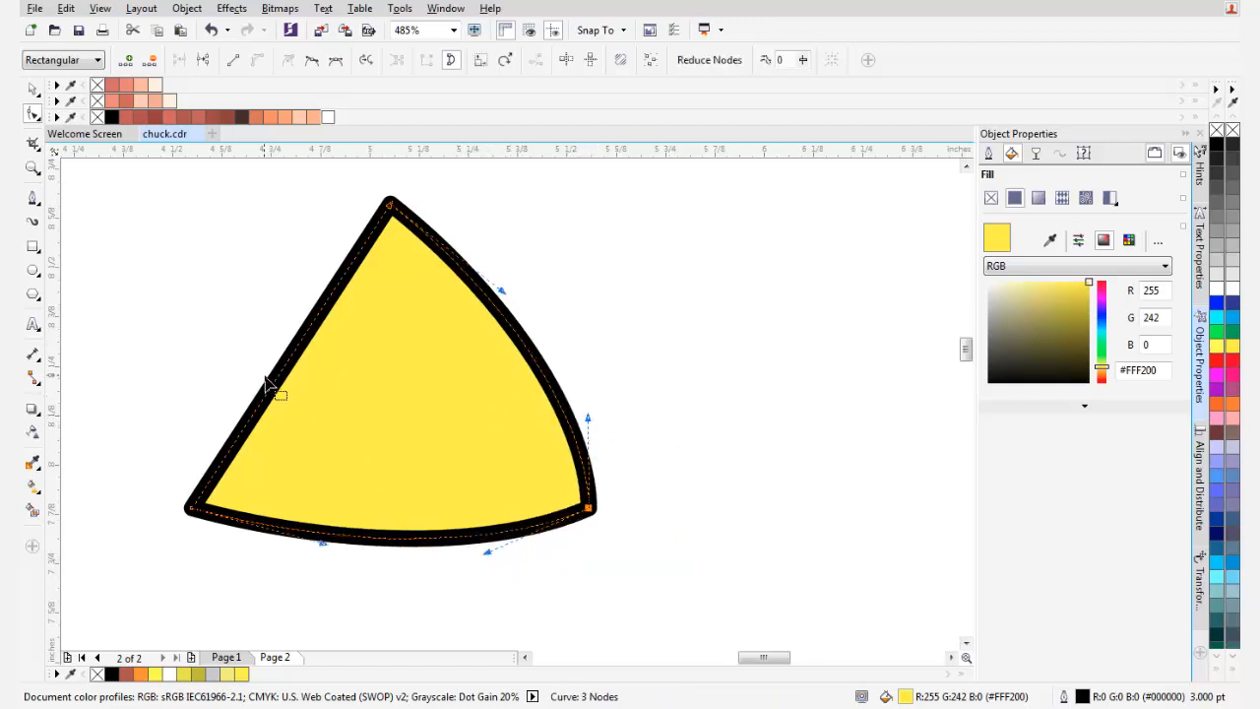
- Bow the triangle's left edge outward and adjust the lower-left corner's curve handles to match the other side
{"action": "left_click_drag", "start_coordinate": [269, 408], "coordinate": [231, 390]}
{"action": "left_click_drag", "start_coordinate": [333, 189], "coordinate": [425, 235]}
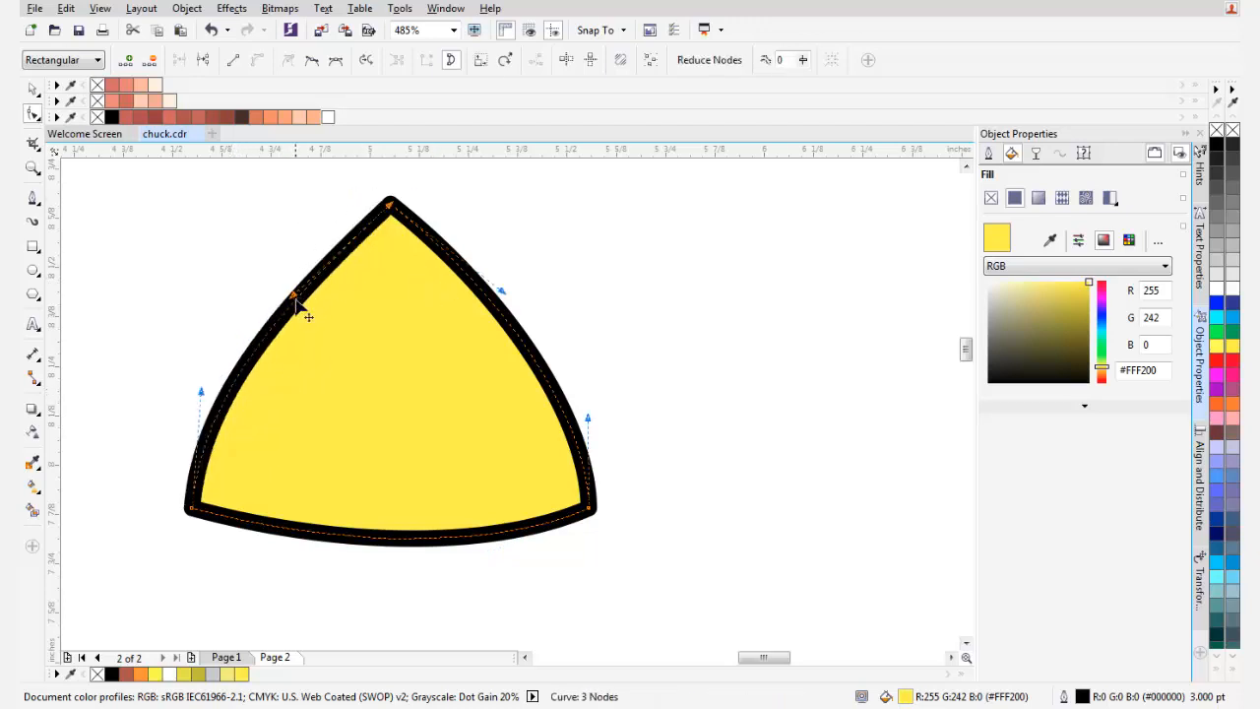
{"action": "mouse_move", "coordinate": [294, 297]}
{"action": "left_mouse_down"}
{"action": "mouse_move", "coordinate": [279, 284]}
{"action": "mouse_move", "coordinate": [285, 295]}
{"action": "left_mouse_up"}
{"action": "left_click", "coordinate": [190, 508]}
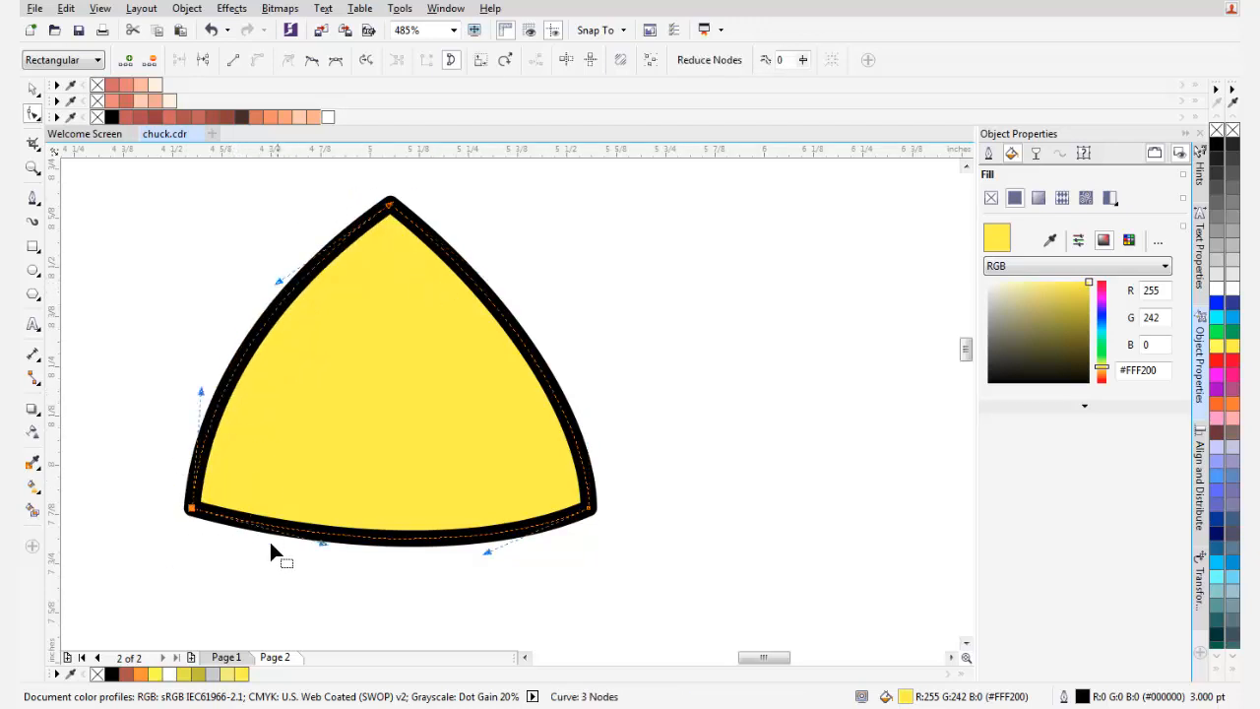
{"action": "left_click_drag", "start_coordinate": [322, 542], "coordinate": [265, 539]}
{"action": "left_click_drag", "start_coordinate": [202, 392], "coordinate": [196, 393]}
- Move the body shape's lower-right corner node slightly outward to the right
{"action": "left_click_drag", "start_coordinate": [315, 385], "coordinate": [292, 456]}
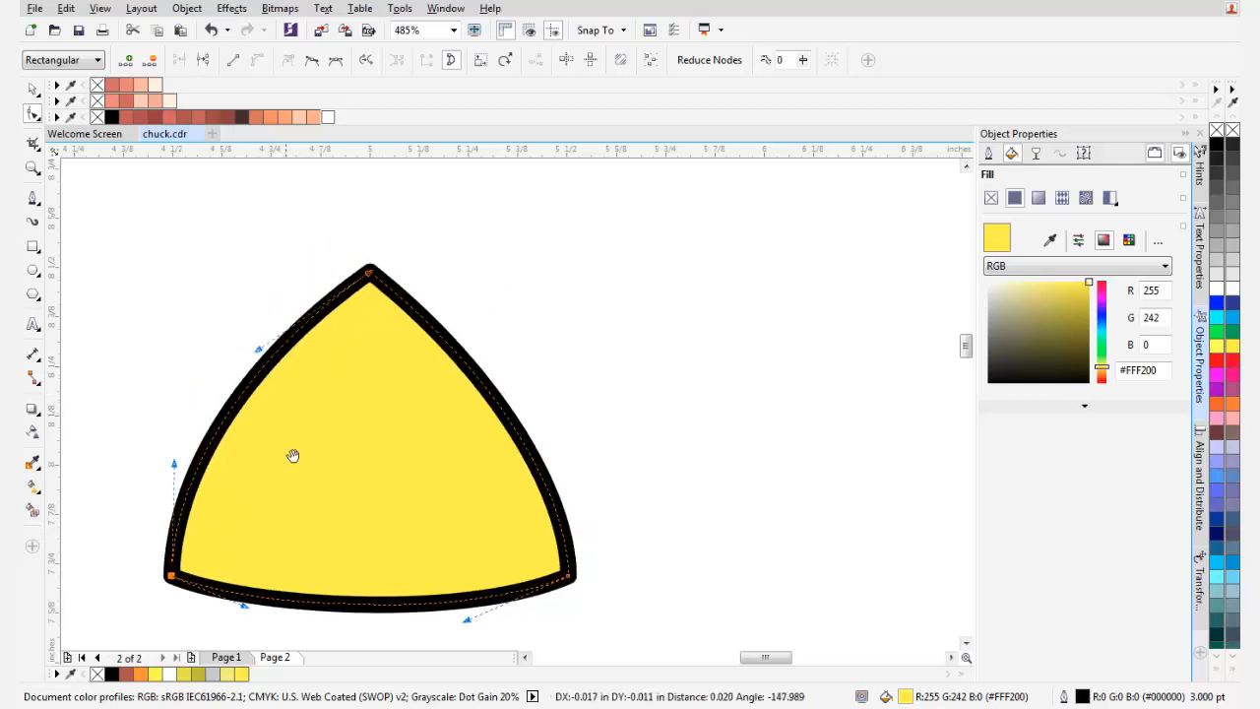
{"action": "left_click_drag", "start_coordinate": [313, 232], "coordinate": [490, 348]}
{"action": "left_click_drag", "start_coordinate": [549, 446], "coordinate": [560, 395]}
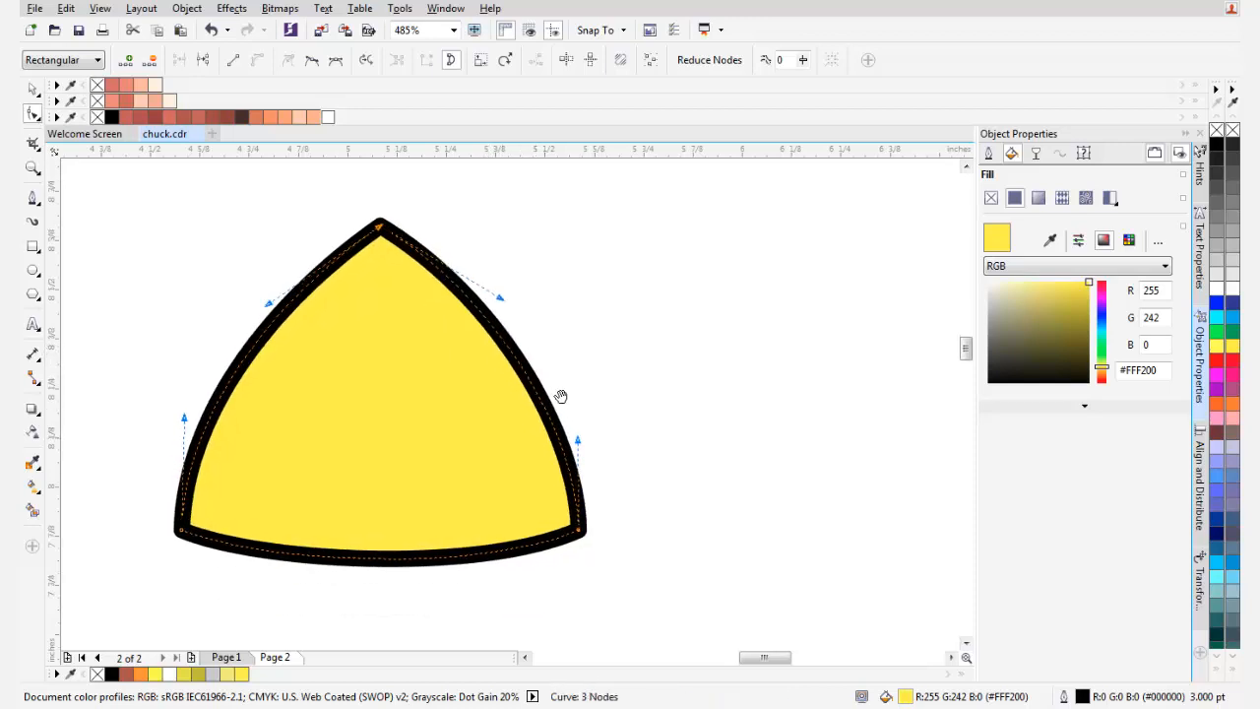
{"action": "left_click_drag", "start_coordinate": [577, 533], "coordinate": [595, 532]}
{"action": "key", "text": "space"}
{"action": "left_click", "coordinate": [650, 446]}
- Shift the body shape's top node about 0.014 inches left and 0.011 inches up
{"action": "left_click_drag", "start_coordinate": [558, 397], "coordinate": [484, 346]}
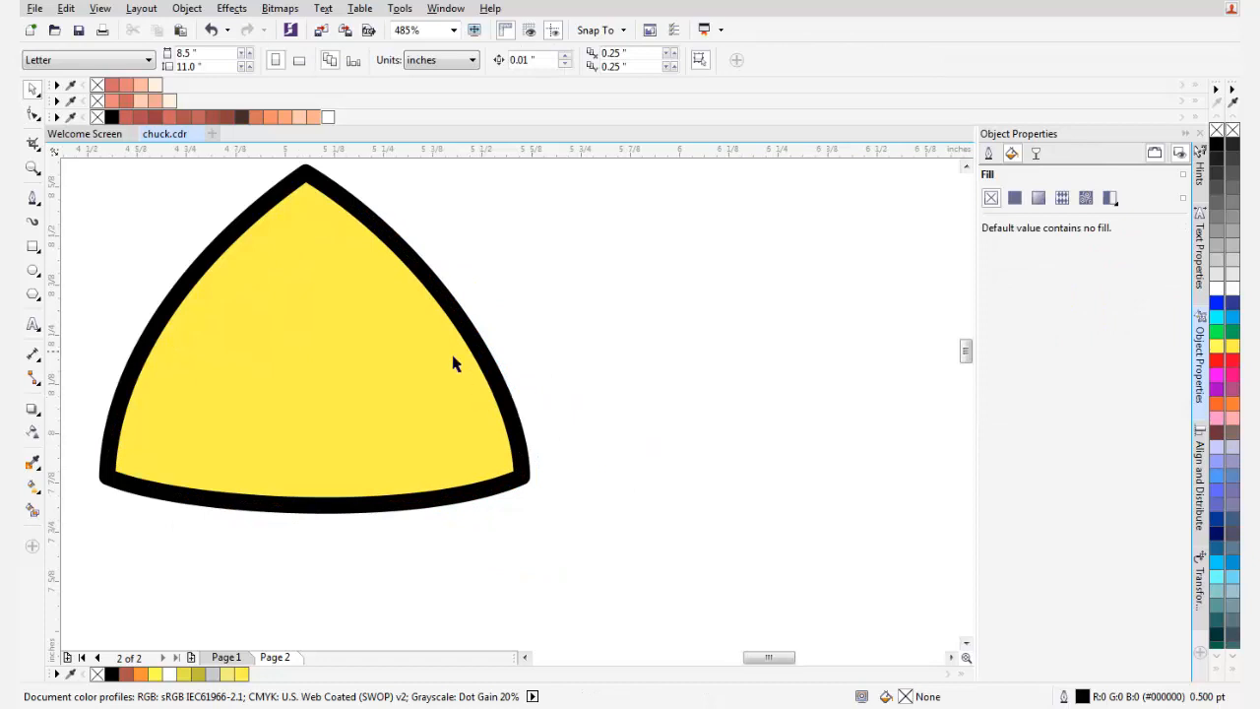
{"action": "left_click", "coordinate": [357, 253]}
{"action": "key", "text": "F10"}
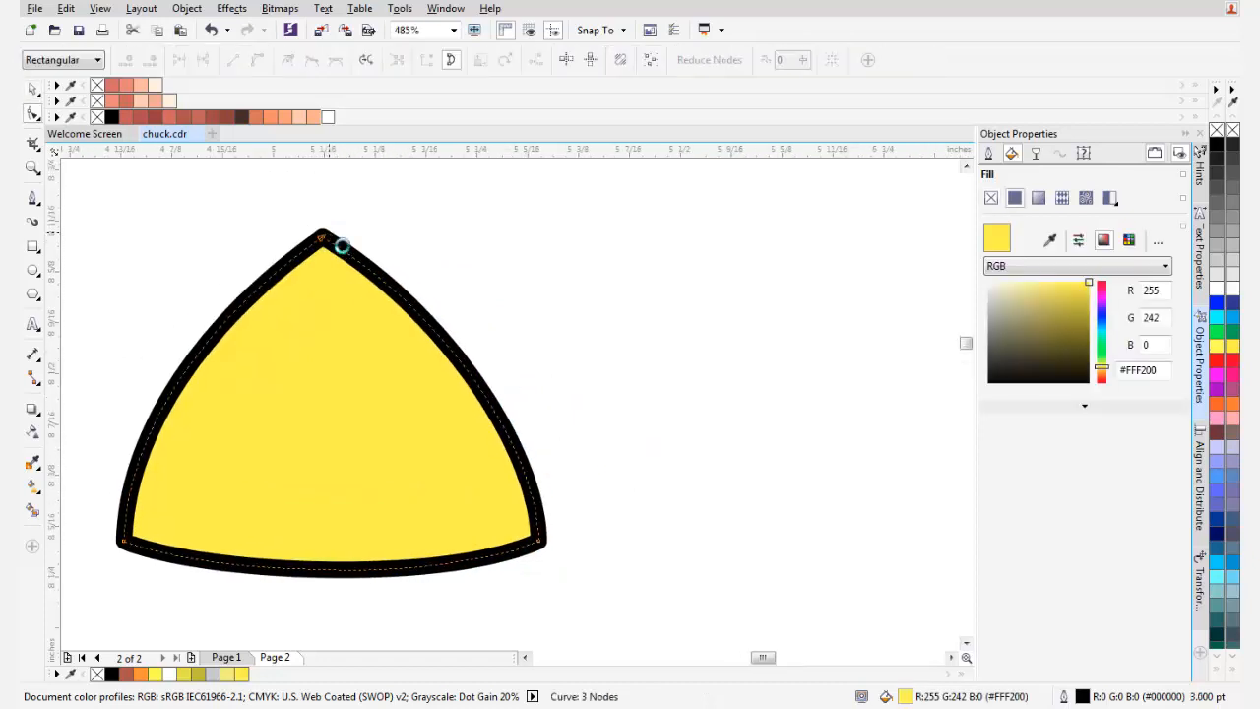
{"action": "scroll", "coordinate": [342, 246], "scroll_direction": "up", "scroll_amount": 2}
{"action": "left_click_drag", "start_coordinate": [315, 243], "coordinate": [305, 239]}
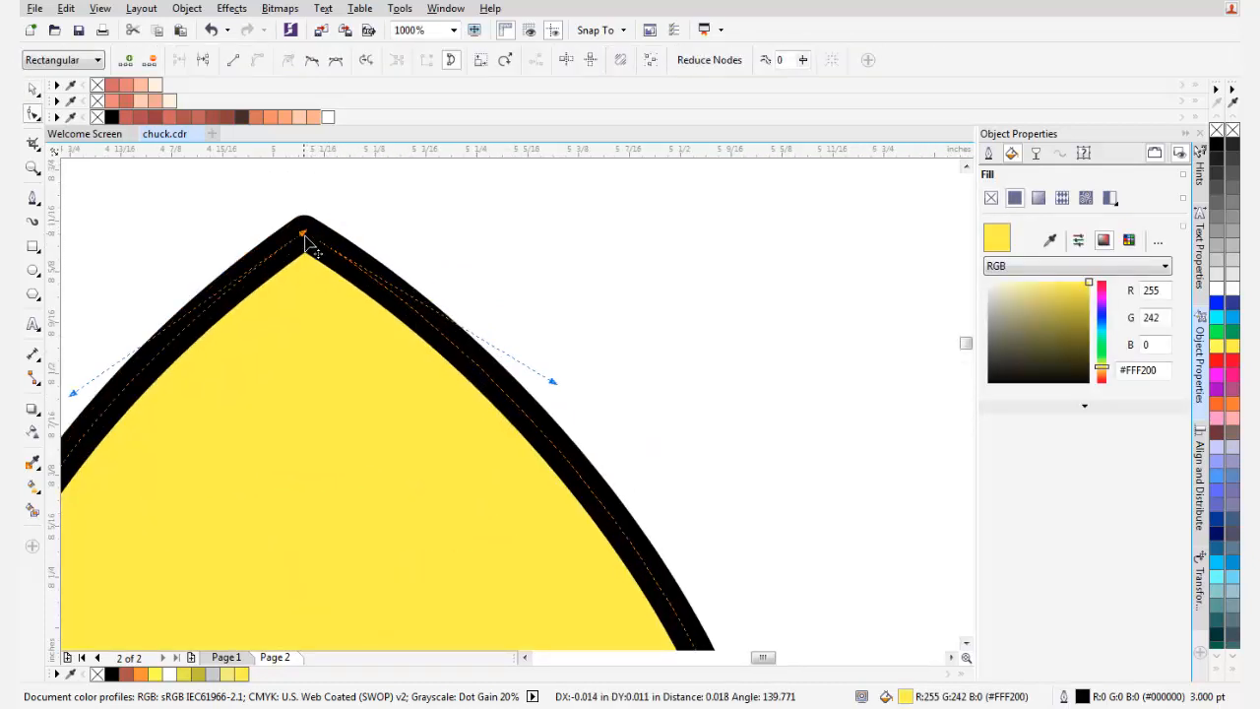
{"action": "key", "text": "space"}
{"action": "left_click", "coordinate": [571, 291]}
{"action": "scroll", "coordinate": [392, 317], "scroll_direction": "down", "scroll_amount": 1}
{"action": "left_click_drag", "start_coordinate": [323, 366], "coordinate": [469, 382]}
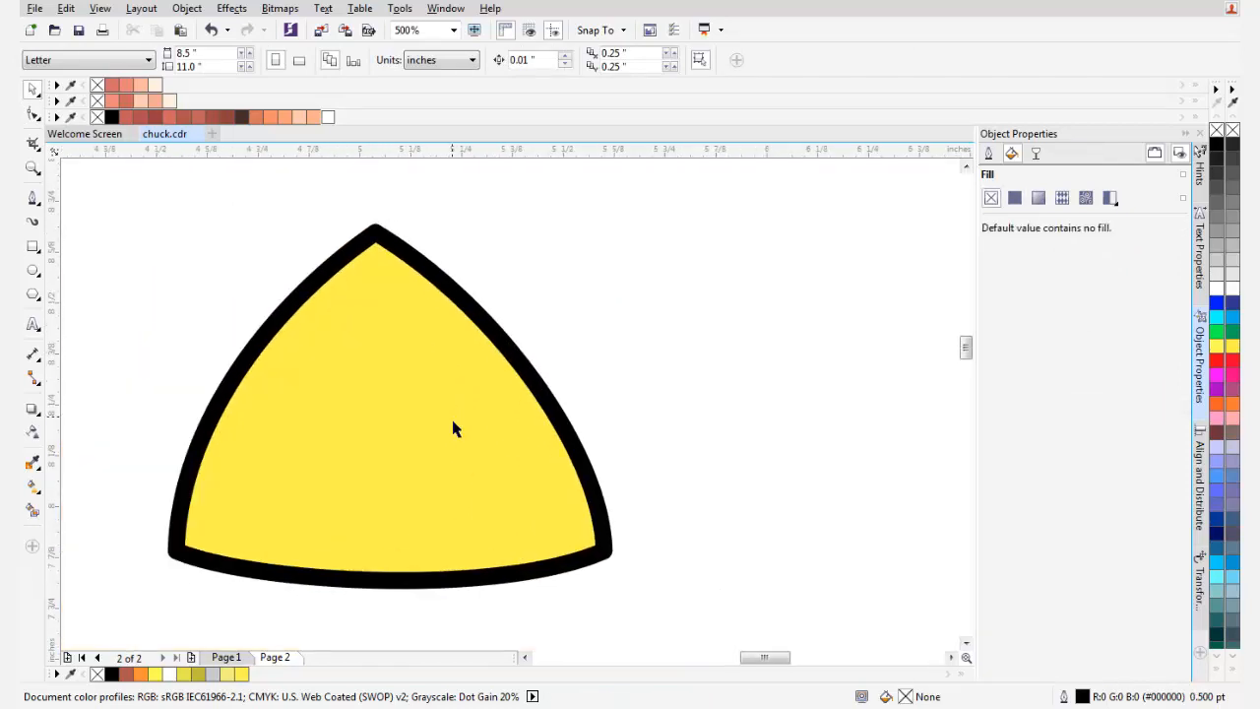
{"action": "left_click_drag", "start_coordinate": [339, 351], "coordinate": [304, 335]}
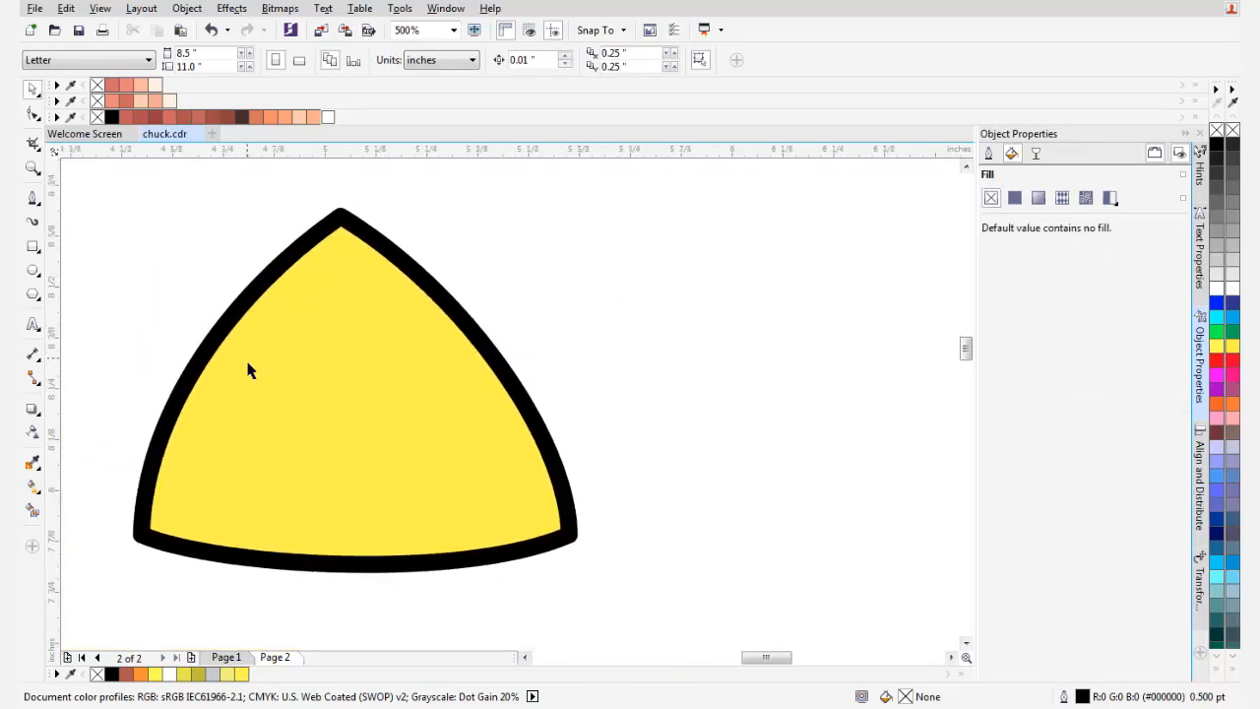
- Draw an eye circle near the body's right edge and enlarge it to about 0.16 inches in diameter
{"action": "left_click", "coordinate": [33, 270]}
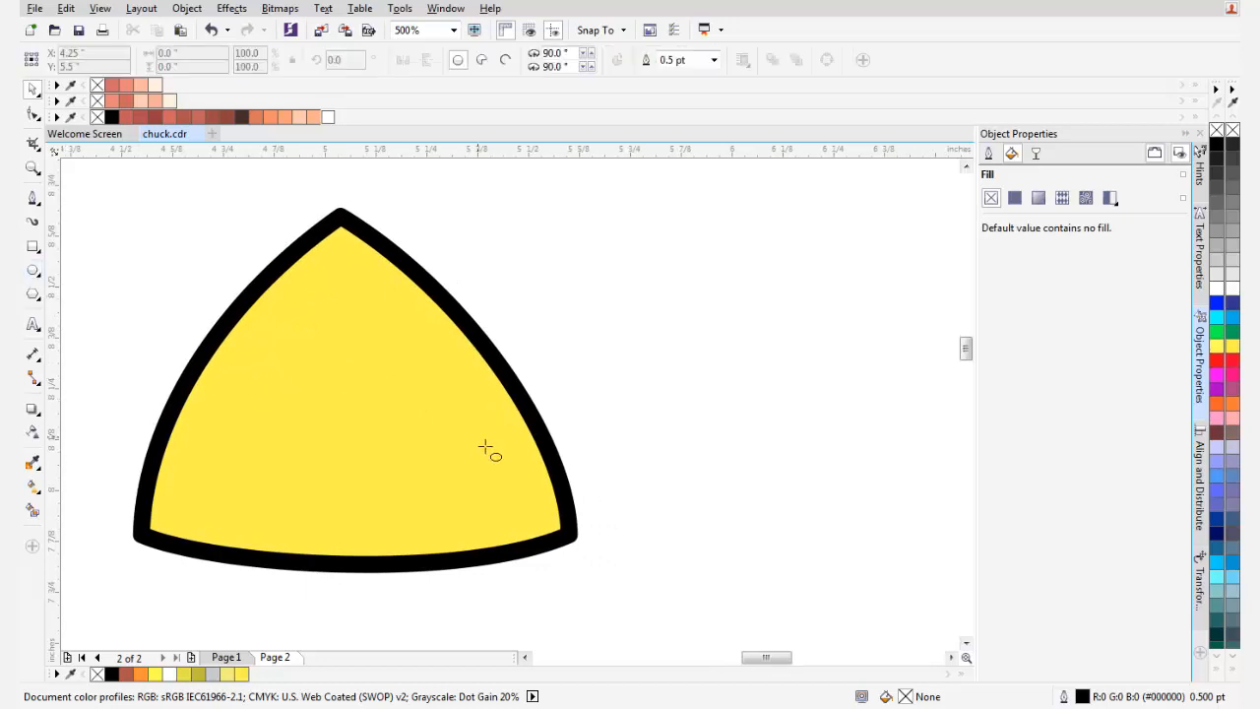
{"action": "mouse_move", "coordinate": [490, 446]}
{"action": "left_mouse_down"}
{"action": "mouse_move", "coordinate": [486, 469]}
{"action": "mouse_move", "coordinate": [472, 449]}
{"action": "left_mouse_up"}
{"action": "key", "text": "space"}
{"action": "scroll", "coordinate": [484, 441], "scroll_direction": "up", "scroll_amount": 2}
{"action": "scroll", "coordinate": [463, 438], "scroll_direction": "down", "scroll_amount": 1}
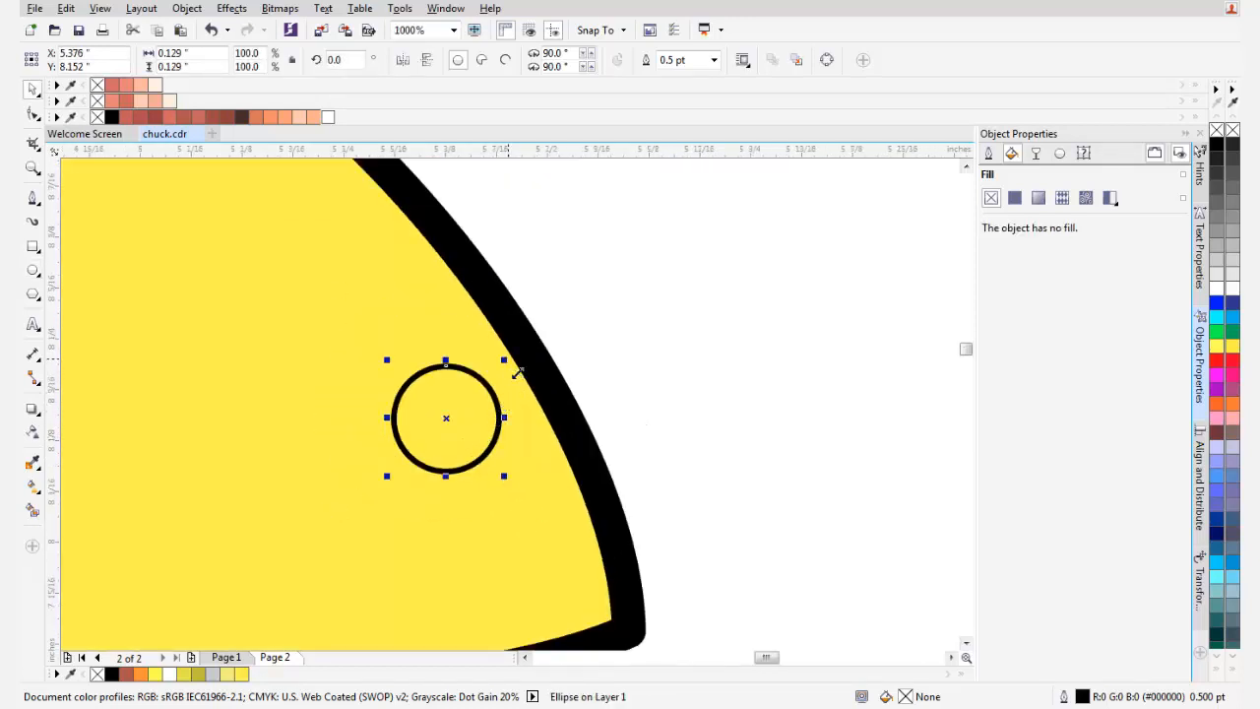
{"action": "left_click_drag", "start_coordinate": [517, 372], "coordinate": [528, 356]}
{"action": "left_click_drag", "start_coordinate": [478, 422], "coordinate": [484, 417]}
{"action": "scroll", "coordinate": [480, 423], "scroll_direction": "down", "scroll_amount": 1}
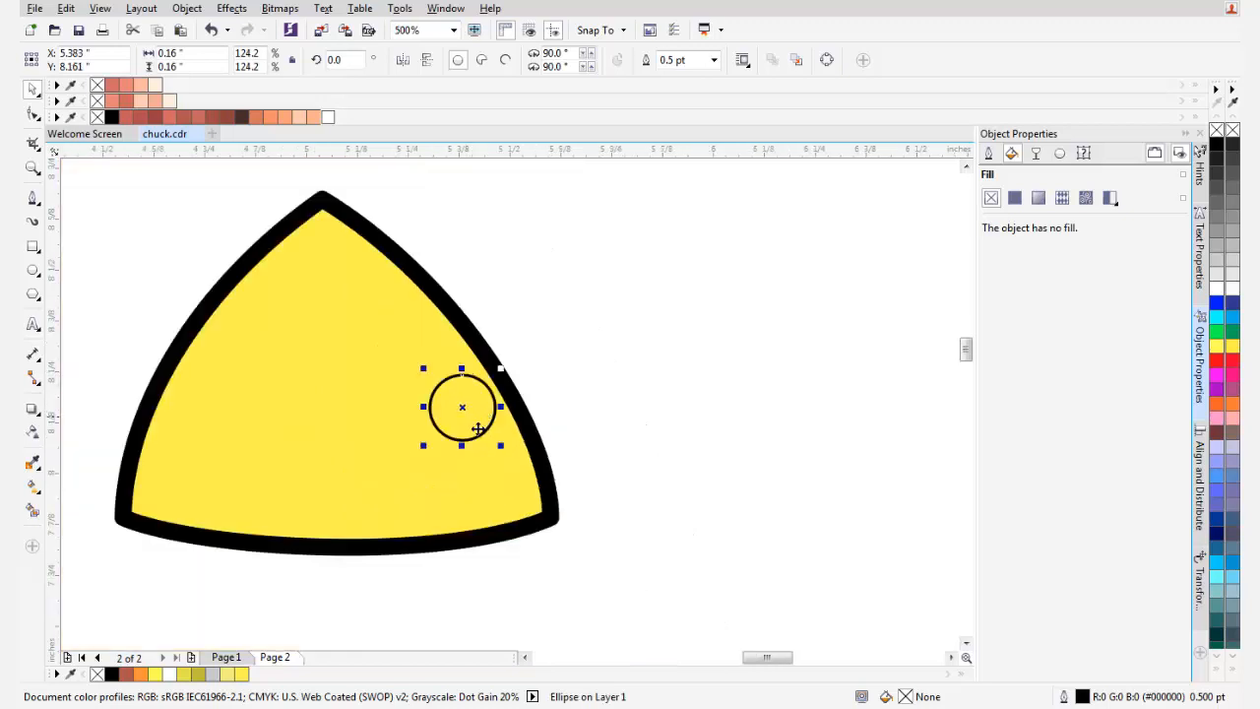
- Draw a small pupil circle inside the eye, close to its right side, and fill it with black
{"action": "scroll", "coordinate": [484, 421], "scroll_direction": "up", "scroll_amount": 1}
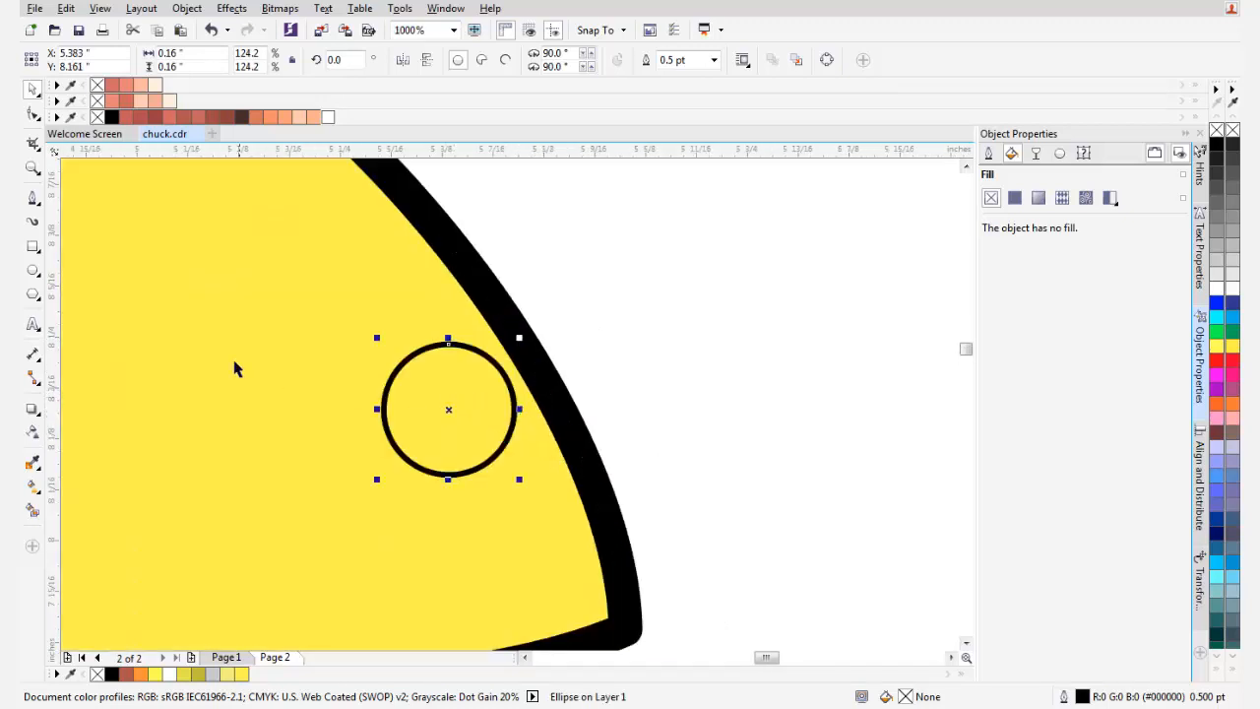
{"action": "scroll", "coordinate": [450, 385], "scroll_direction": "up", "scroll_amount": 1}
{"action": "key", "text": "F7"}
{"action": "mouse_move", "coordinate": [536, 448]}
{"action": "left_mouse_down"}
{"action": "mouse_move", "coordinate": [547, 491]}
{"action": "mouse_move", "coordinate": [558, 481]}
{"action": "mouse_move", "coordinate": [555, 458]}
{"action": "mouse_move", "coordinate": [536, 461]}
{"action": "mouse_move", "coordinate": [556, 457]}
{"action": "mouse_move", "coordinate": [545, 434]}
{"action": "left_mouse_up"}
{"action": "key", "text": "space"}
{"action": "left_click", "coordinate": [1217, 146]}
{"action": "scroll", "coordinate": [589, 432], "scroll_direction": "down", "scroll_amount": 1}
- Fill the larger eye circle with white
{"action": "left_click", "coordinate": [483, 419]}
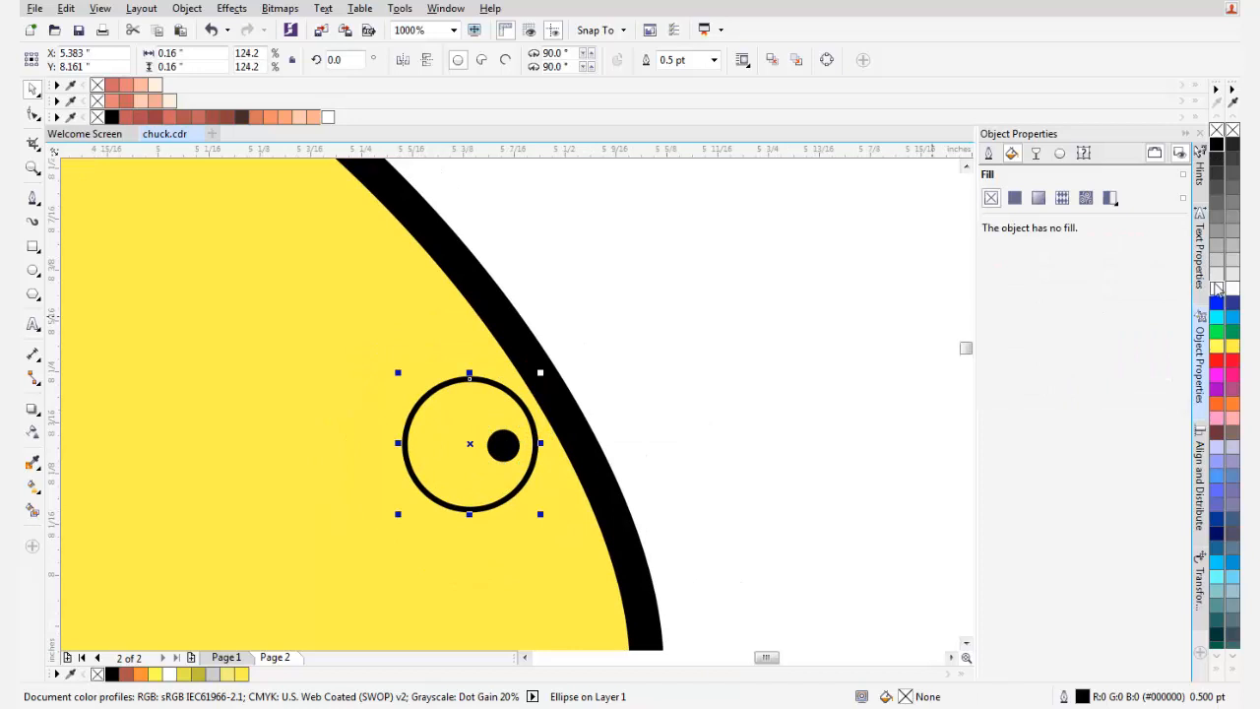
{"action": "left_click", "coordinate": [1217, 287]}
{"action": "scroll", "coordinate": [468, 424], "scroll_direction": "down", "scroll_amount": 1}
{"action": "key", "text": "Escape"}
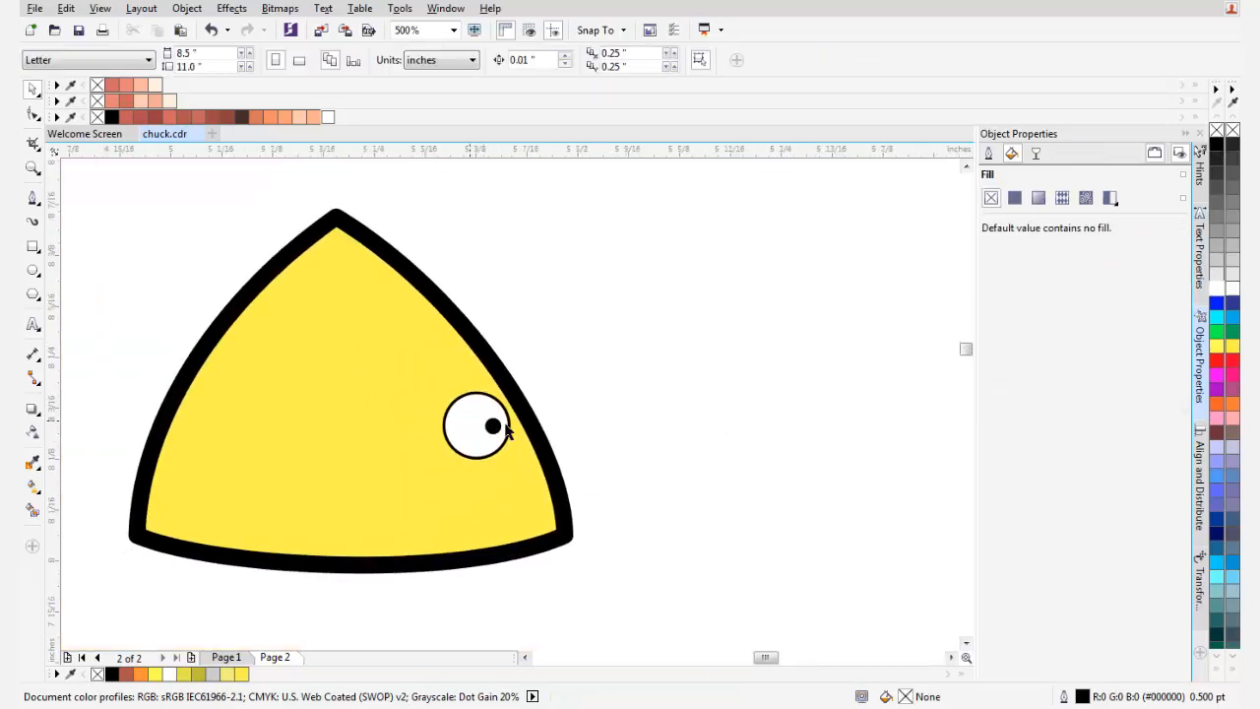
- Draw a closed, slanted four-sided eyebrow about 0.37 inches wide and 0.19 inches high across the eye's top, reaching past the body's right edge
{"action": "scroll", "coordinate": [507, 430], "scroll_direction": "up", "scroll_amount": 1}
{"action": "scroll", "coordinate": [519, 423], "scroll_direction": "right", "scroll_amount": 1}
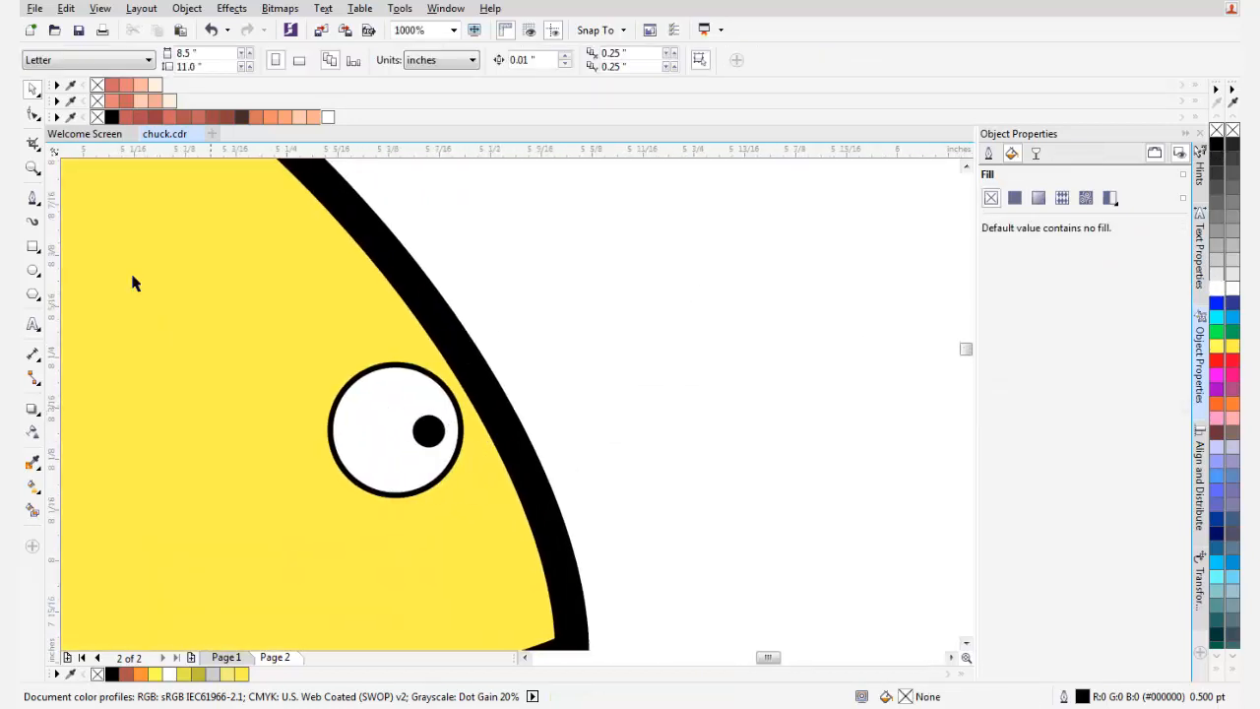
{"action": "left_click", "coordinate": [34, 201]}
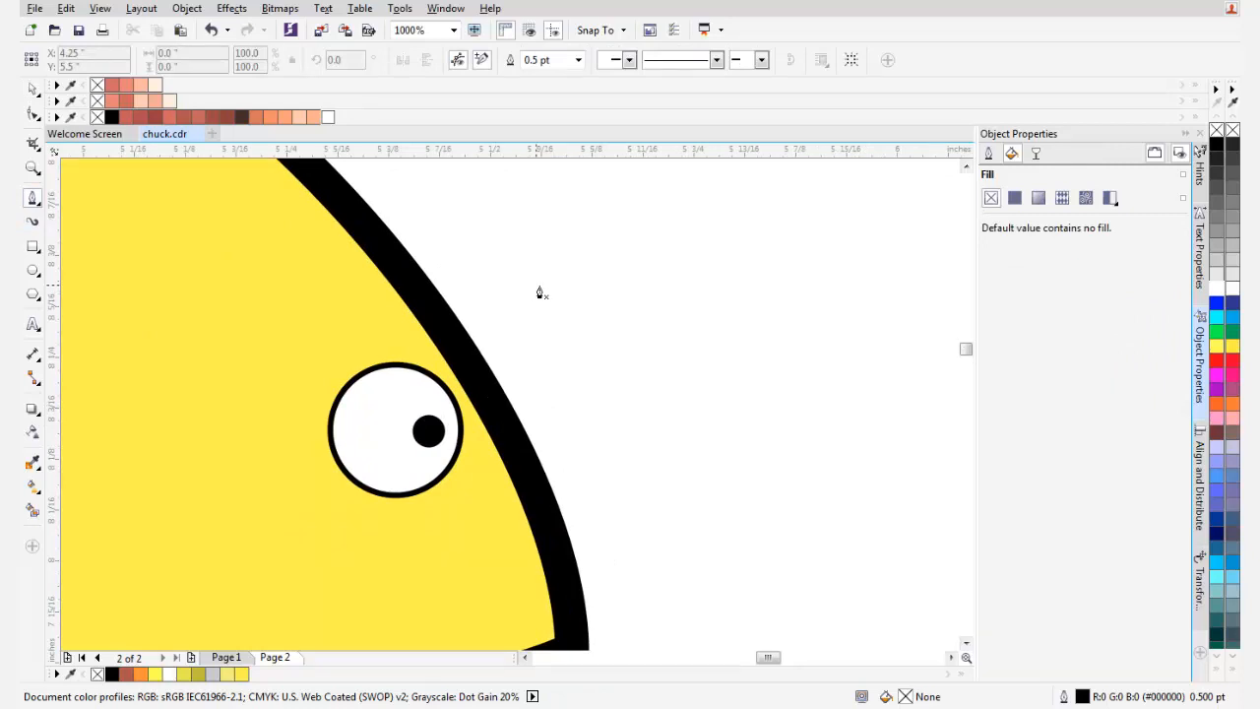
{"action": "left_click", "coordinate": [535, 285]}
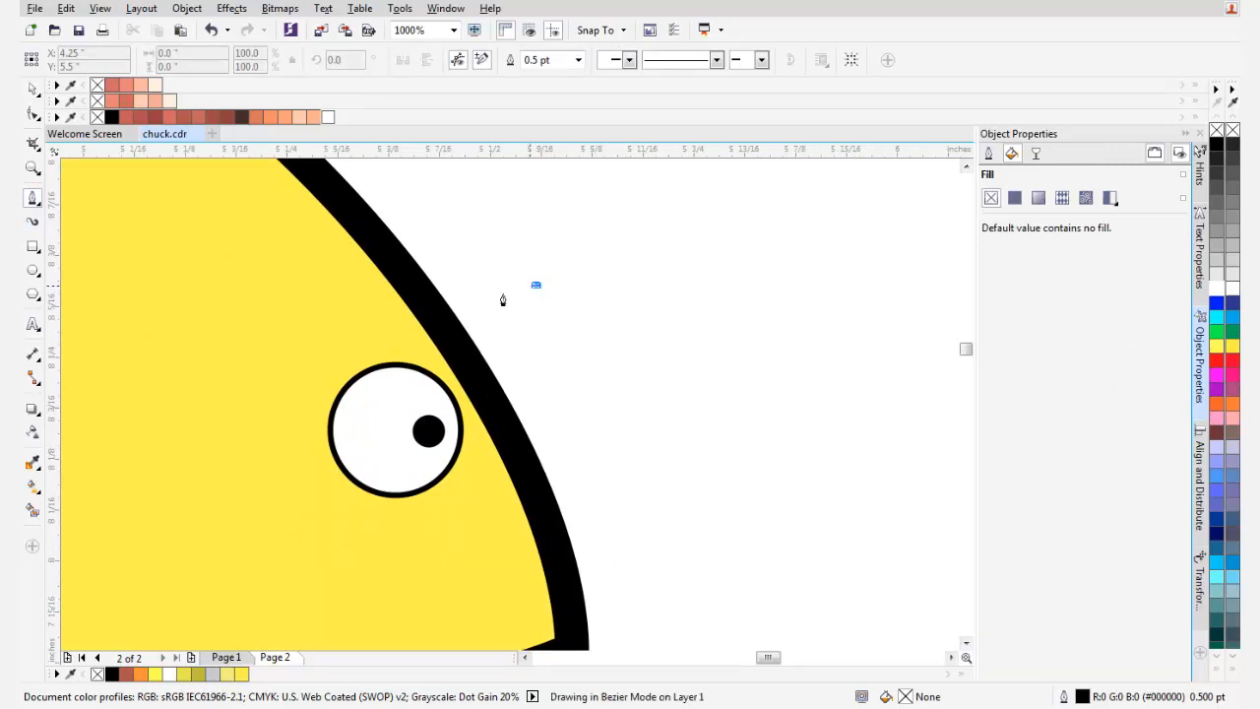
{"action": "left_click", "coordinate": [281, 392]}
{"action": "left_click", "coordinate": [304, 440]}
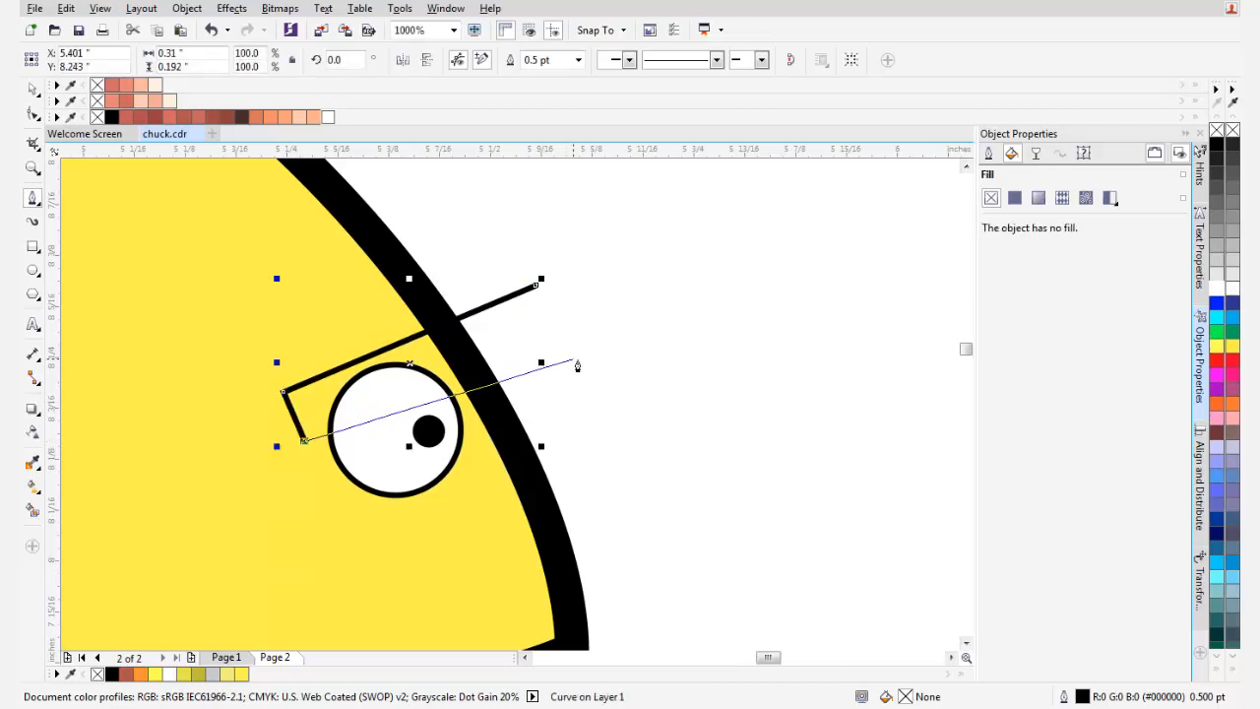
{"action": "left_click", "coordinate": [585, 352]}
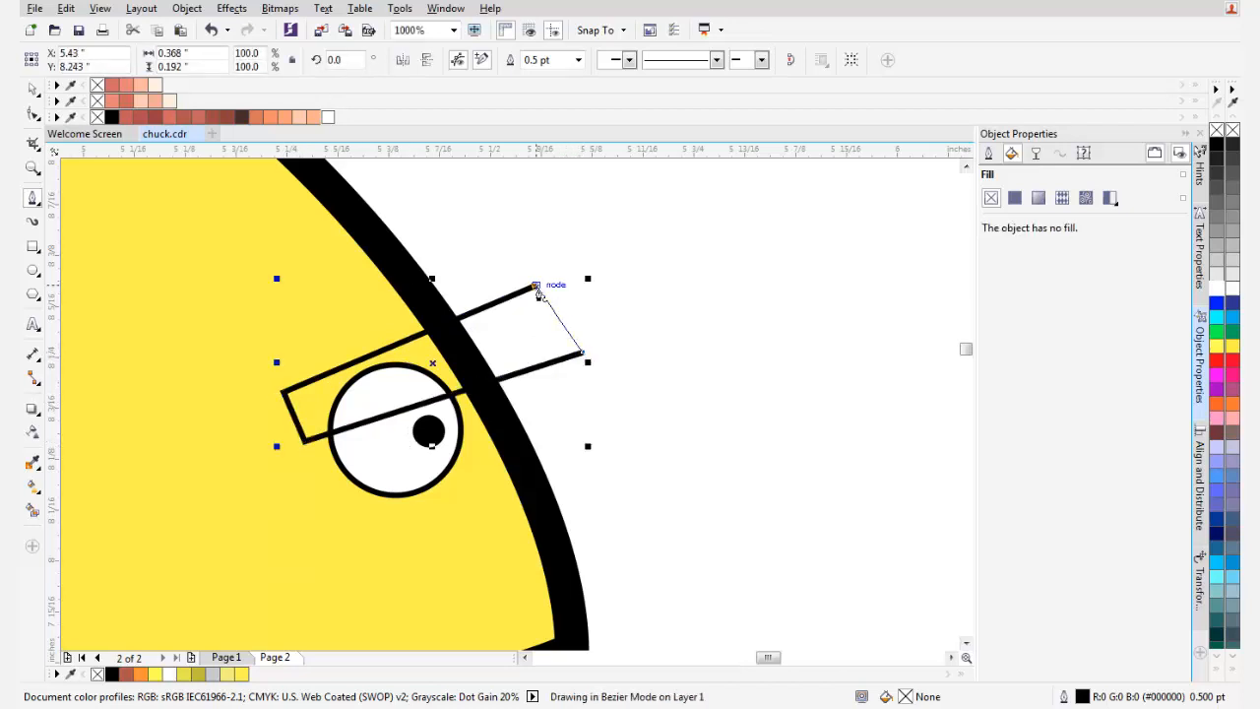
{"action": "left_click", "coordinate": [536, 285]}
- Move the eyebrow's two outer corner nodes slightly up and right, making the shape about 0.377 by 0.202 inches
{"action": "key", "text": "F10"}
{"action": "left_click_drag", "start_coordinate": [538, 285], "coordinate": [549, 276]}
{"action": "left_click_drag", "start_coordinate": [584, 353], "coordinate": [591, 343]}
{"action": "scroll", "coordinate": [590, 343], "scroll_direction": "down", "scroll_amount": 1}
{"action": "key", "text": "space"}
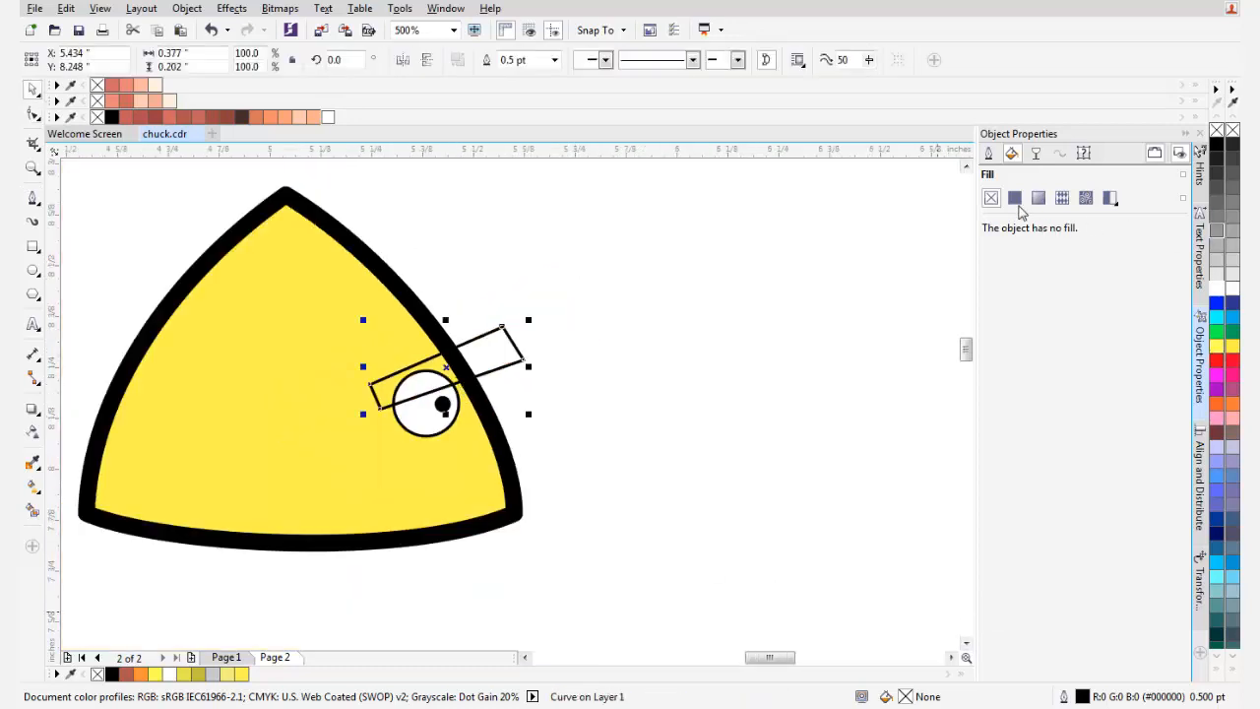
- Give the eyebrow a uniform orange fill (#FF6600)
{"action": "left_click", "coordinate": [1015, 200]}
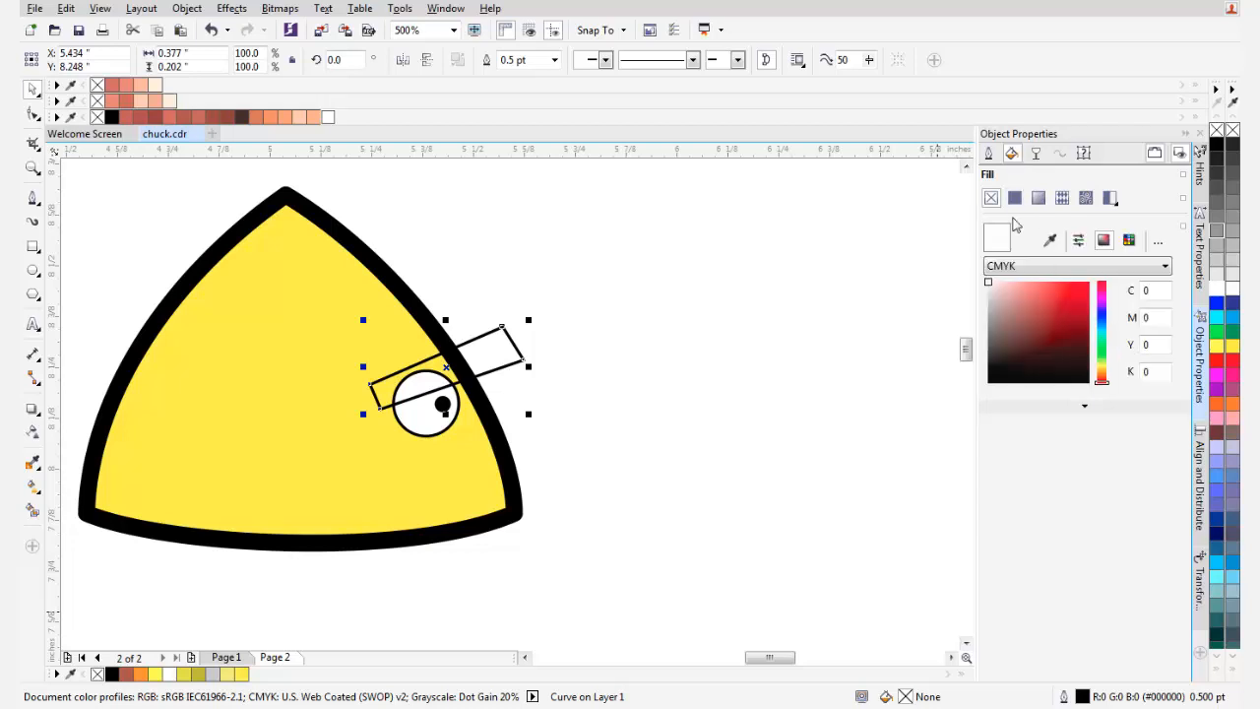
{"action": "left_click", "coordinate": [1217, 406]}
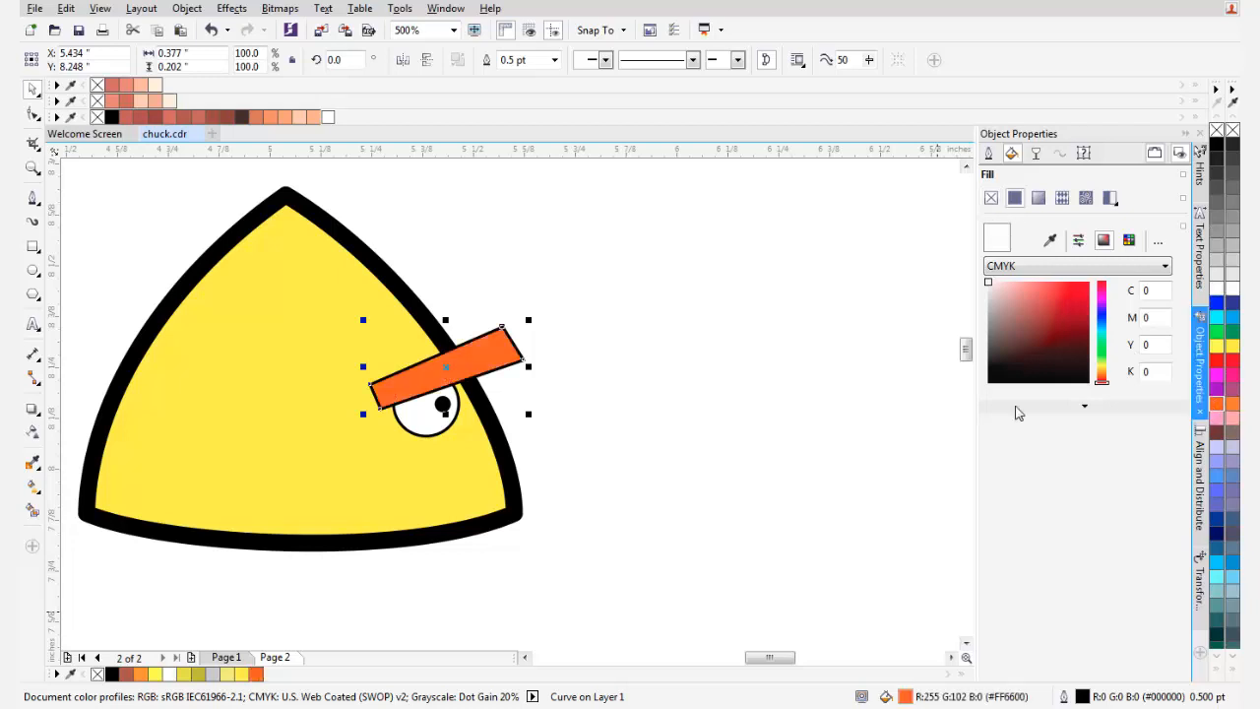
{"action": "left_click", "coordinate": [675, 411]}
- Remove the orange eyebrow's outline by setting its width to None
{"action": "left_click", "coordinate": [488, 370]}
{"action": "scroll", "coordinate": [487, 370], "scroll_direction": "up", "scroll_amount": 2}
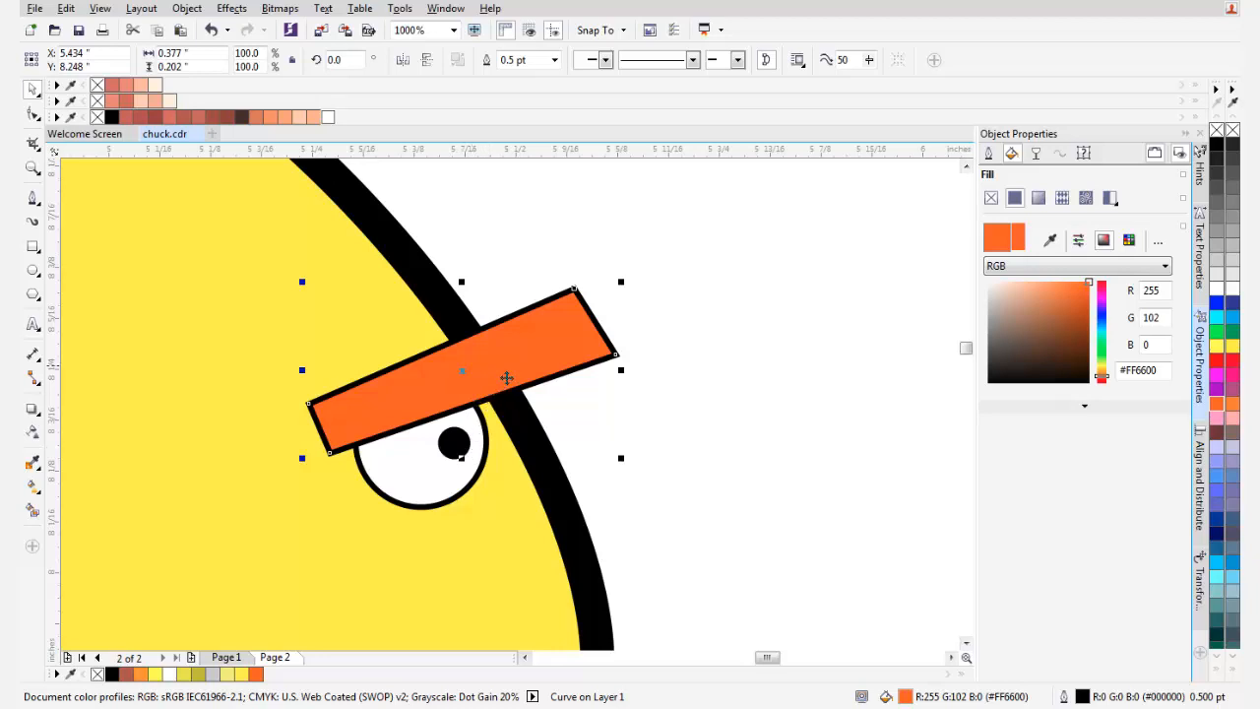
{"action": "left_click", "coordinate": [988, 154]}
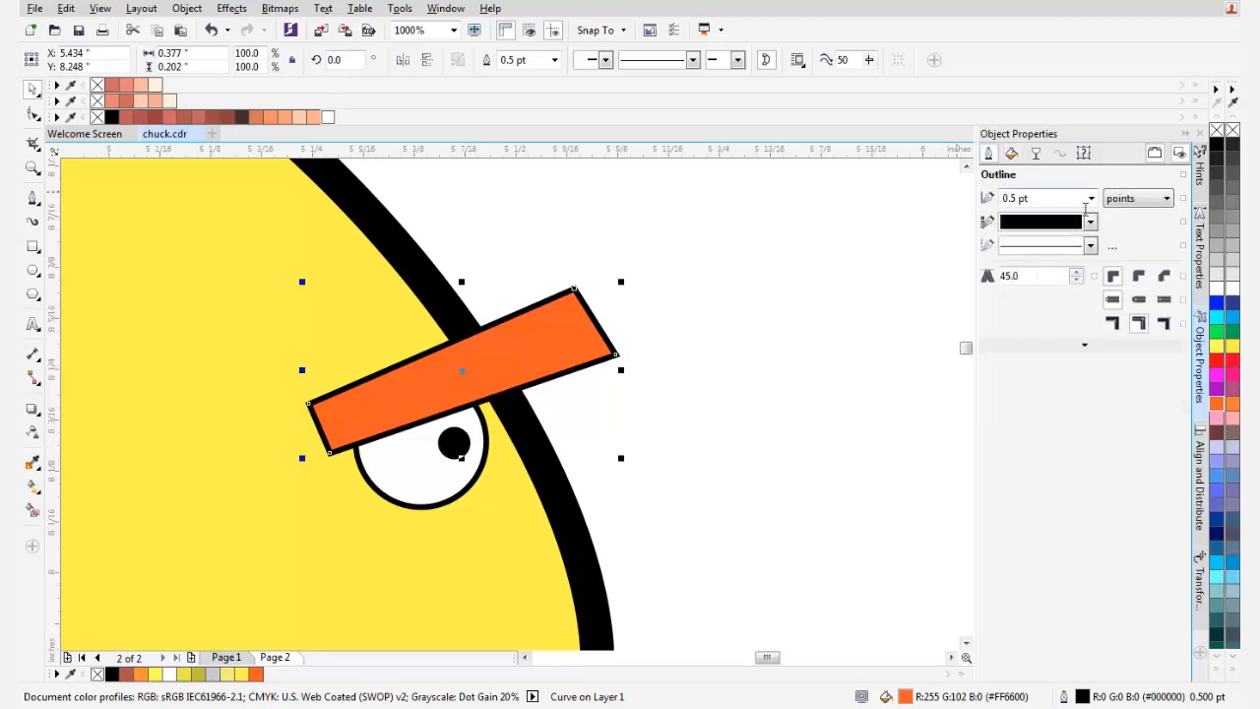
{"action": "left_click", "coordinate": [1091, 198]}
{"action": "left_click", "coordinate": [1072, 219]}
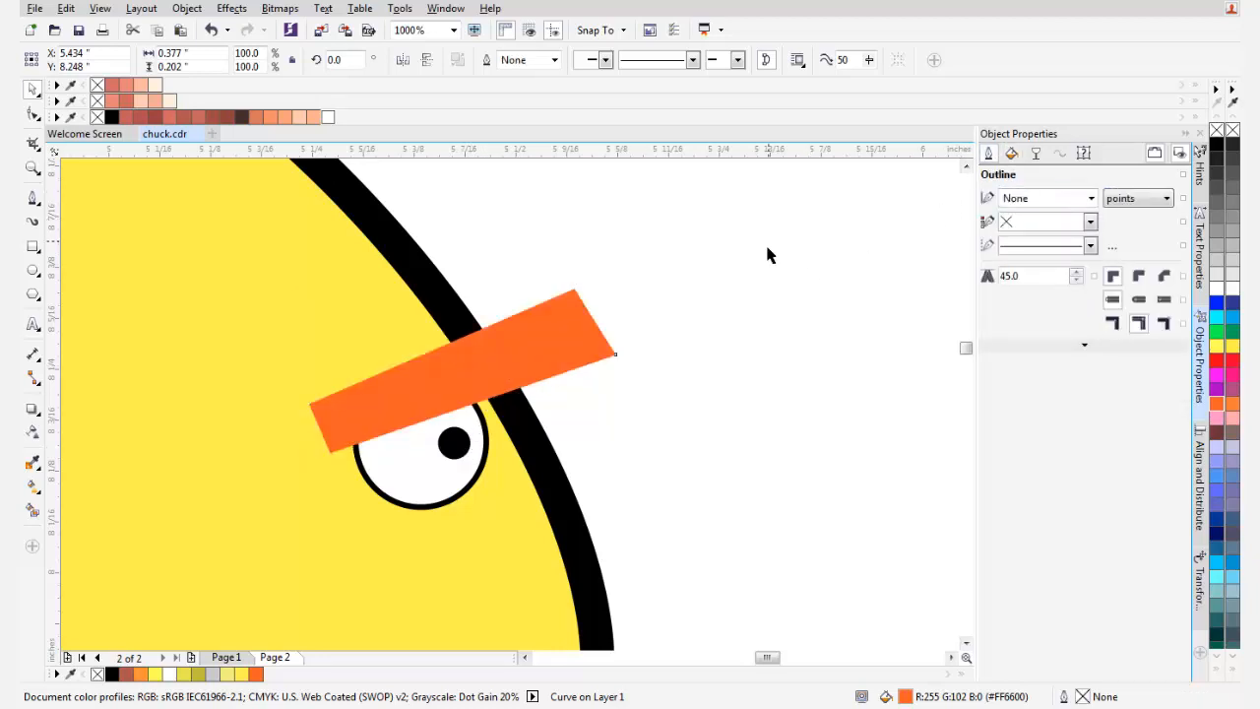
{"action": "left_click", "coordinate": [768, 253]}
{"action": "scroll", "coordinate": [511, 419], "scroll_direction": "down", "scroll_amount": 2}
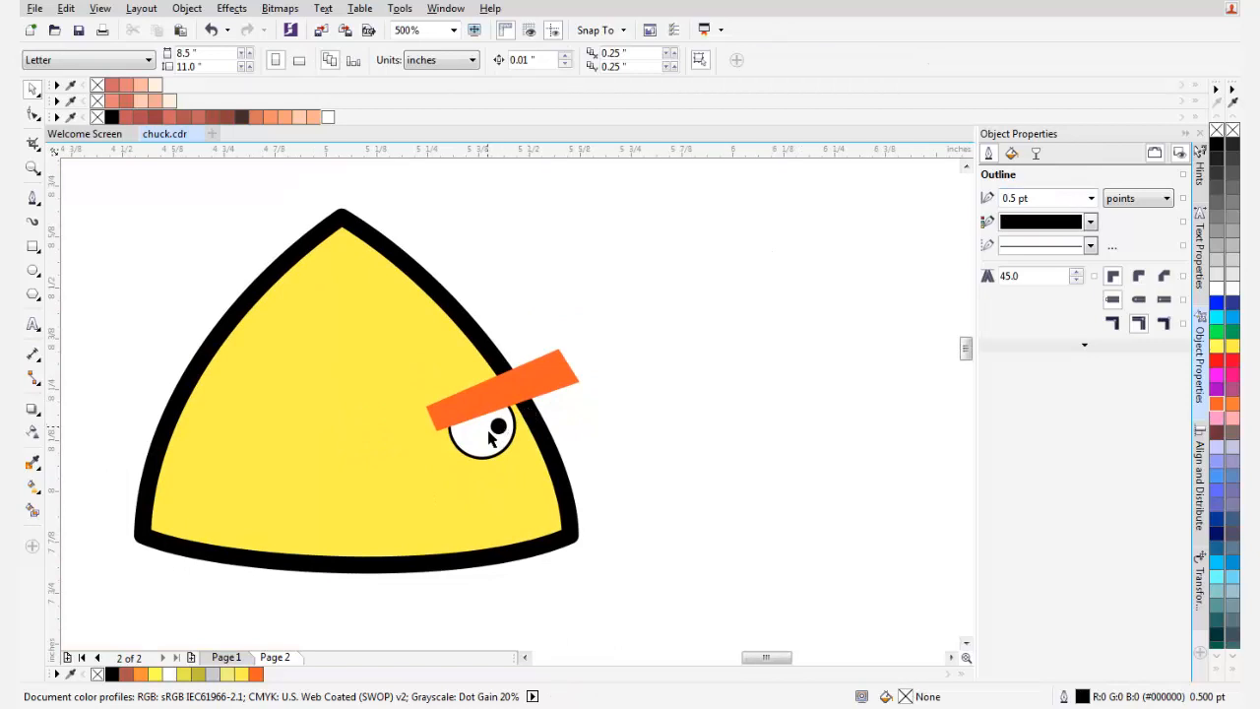
- Create one horizontally mirrored copy of the eye, pupil and eyebrow on the left side, and move the copy slightly left
{"action": "left_click", "coordinate": [497, 435]}
{"action": "left_click", "coordinate": [522, 404], "text": "shift"}
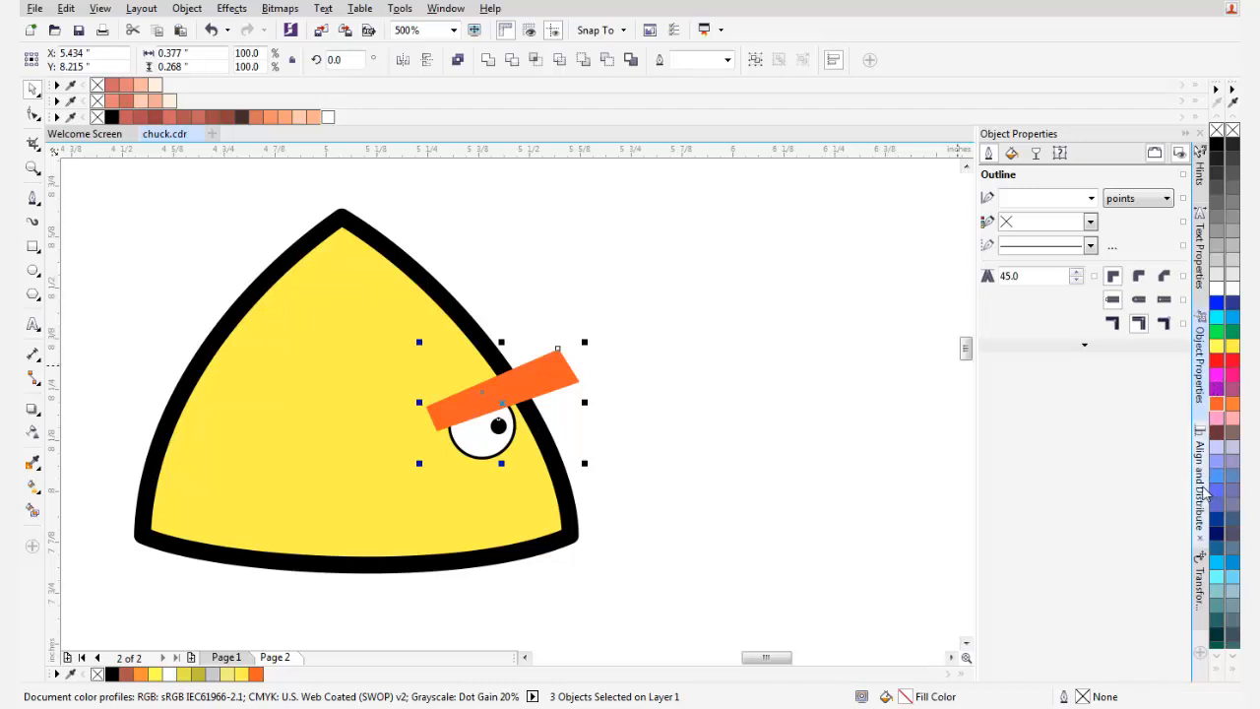
{"action": "left_click", "coordinate": [1201, 482]}
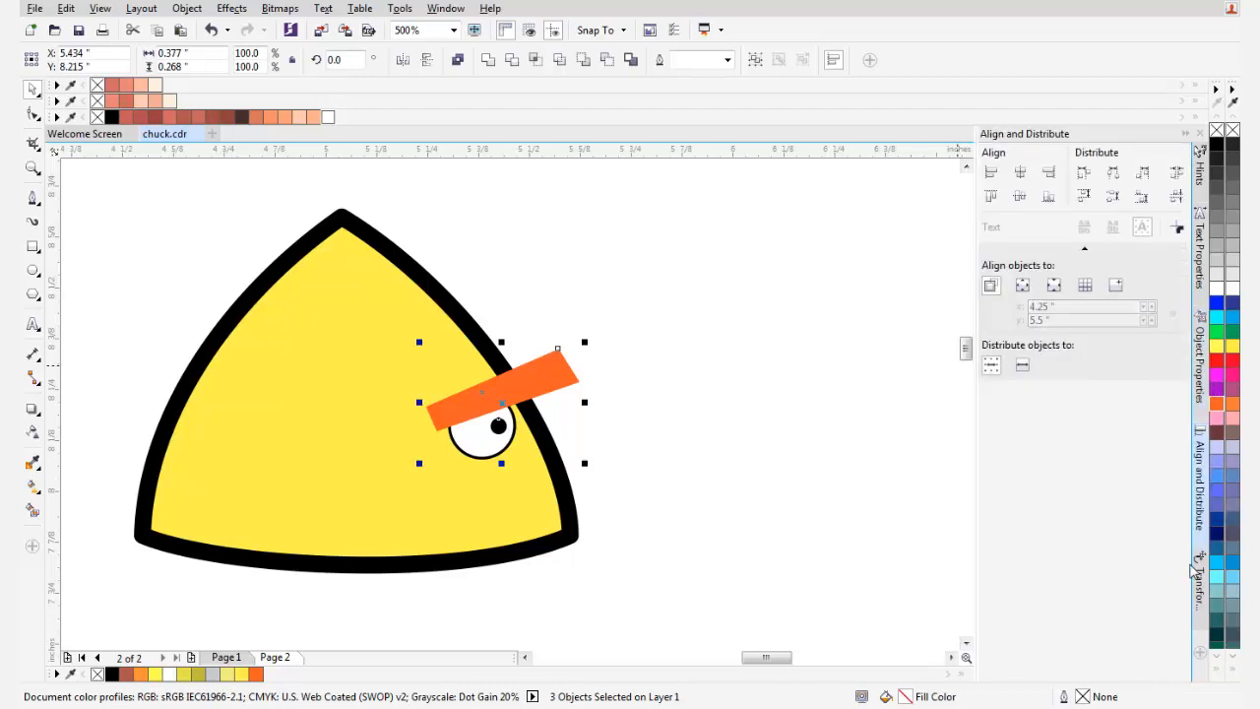
{"action": "left_click", "coordinate": [1200, 587]}
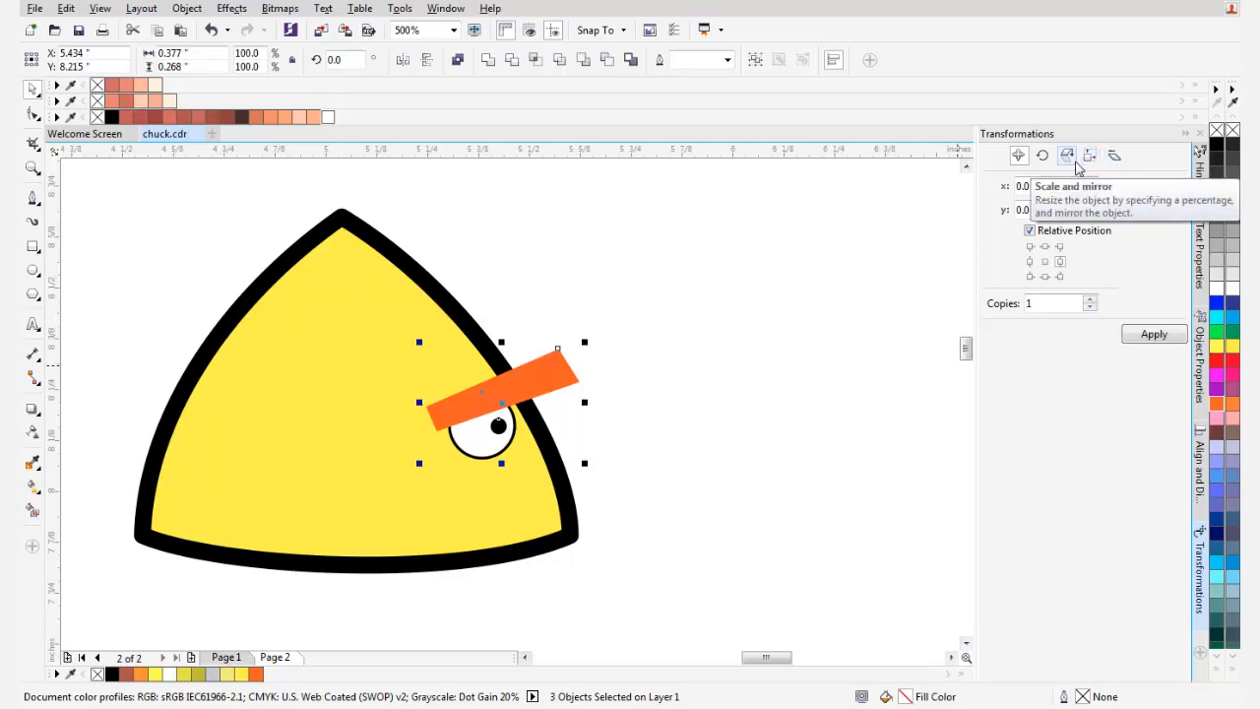
{"action": "left_click", "coordinate": [1076, 164]}
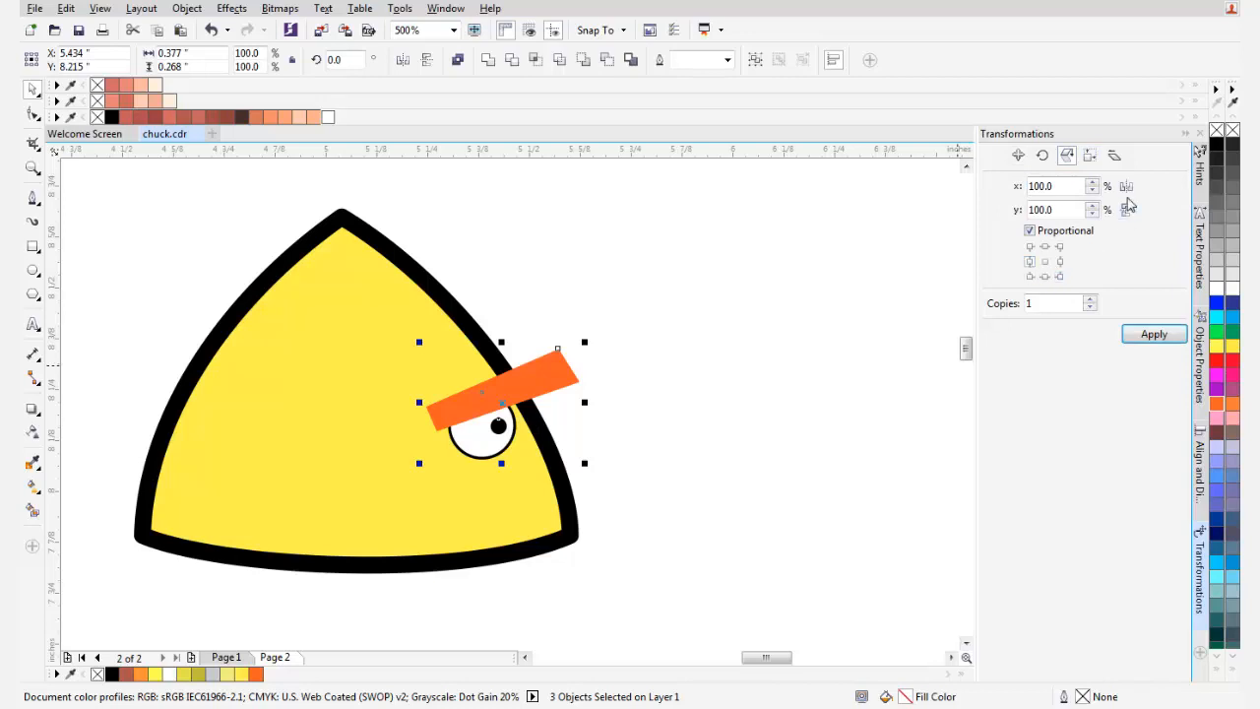
{"action": "left_click", "coordinate": [1154, 333]}
{"action": "scroll", "coordinate": [604, 423], "scroll_direction": "up", "scroll_amount": 2}
{"action": "left_click_drag", "start_coordinate": [497, 406], "coordinate": [476, 407]}
{"action": "left_click_drag", "start_coordinate": [851, 439], "coordinate": [738, 363]}
{"action": "left_click", "coordinate": [739, 364]}
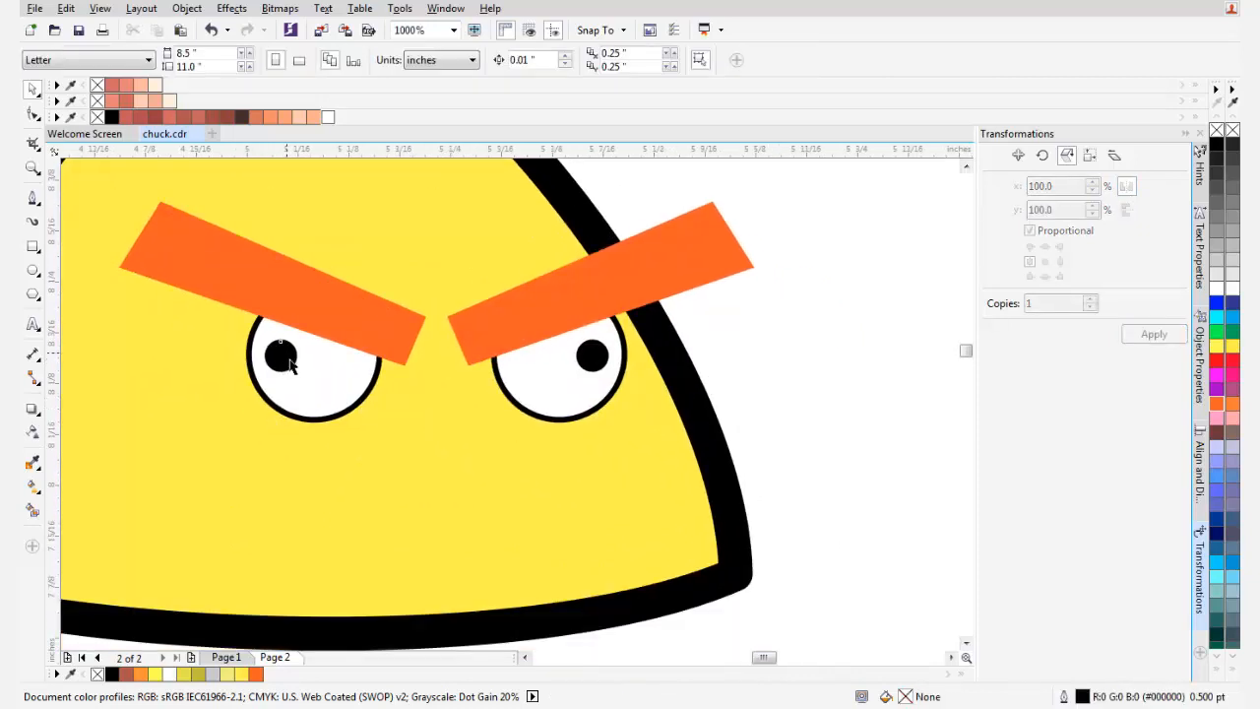
- Move the mirrored pupil to the right side of its eye, and shift the mirrored eye, pupil and eyebrow slightly down and right
{"action": "left_click_drag", "start_coordinate": [283, 364], "coordinate": [360, 340]}
{"action": "left_click", "coordinate": [337, 351], "text": "shift"}
{"action": "left_click", "coordinate": [351, 331], "text": "shift"}
{"action": "left_click_drag", "start_coordinate": [437, 337], "coordinate": [510, 361]}
- Reshape the left eyebrow by moving its outer-end nodes left and slightly down and making that end steeper
{"action": "left_click", "coordinate": [408, 349]}
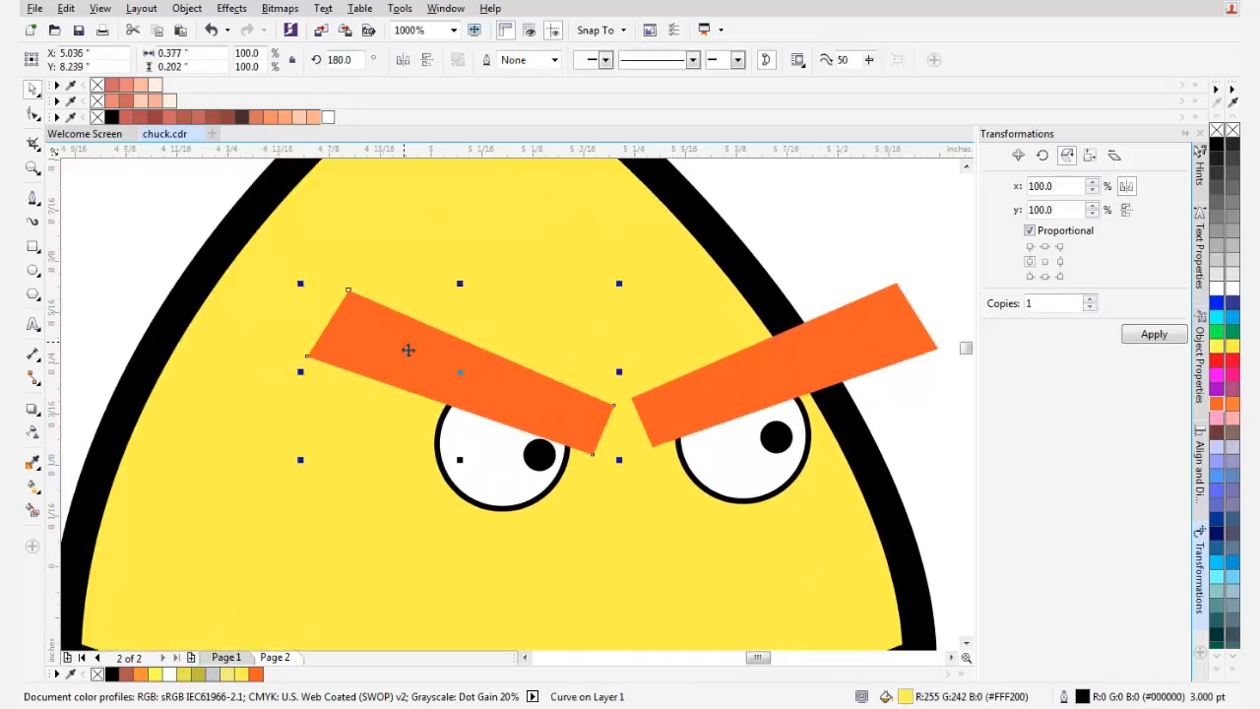
{"action": "left_click", "coordinate": [33, 114]}
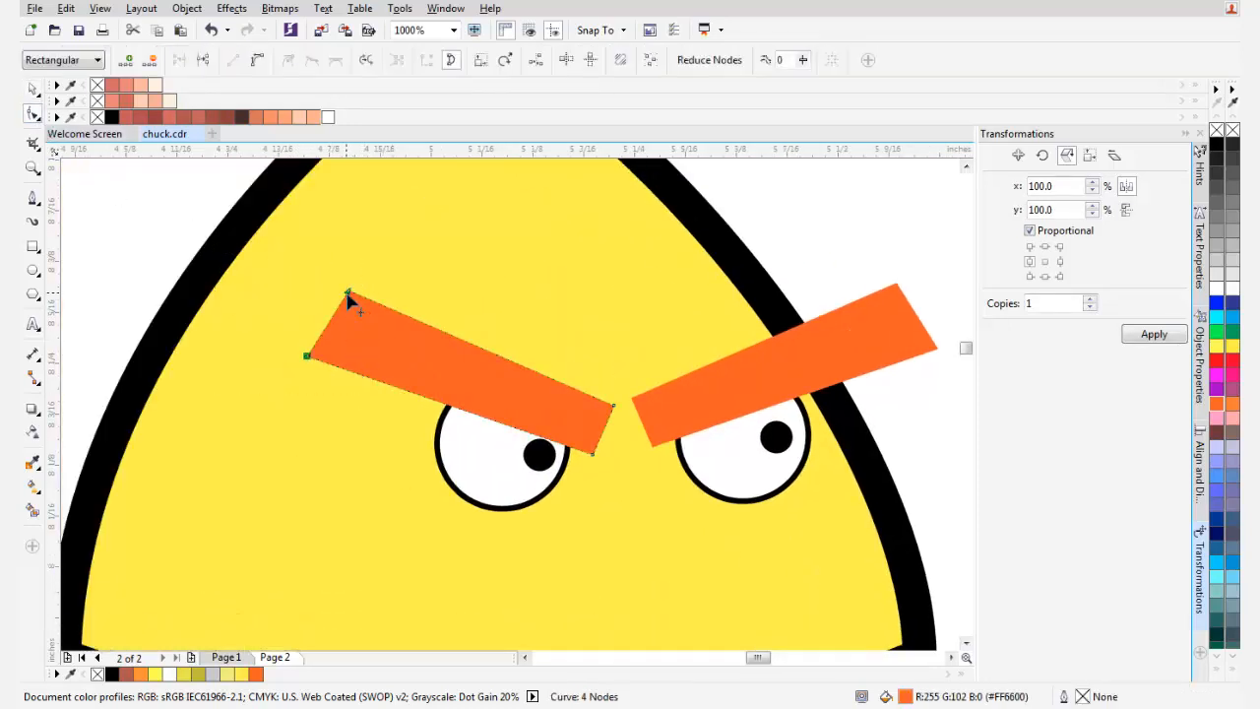
{"action": "left_click_drag", "start_coordinate": [346, 295], "coordinate": [323, 303]}
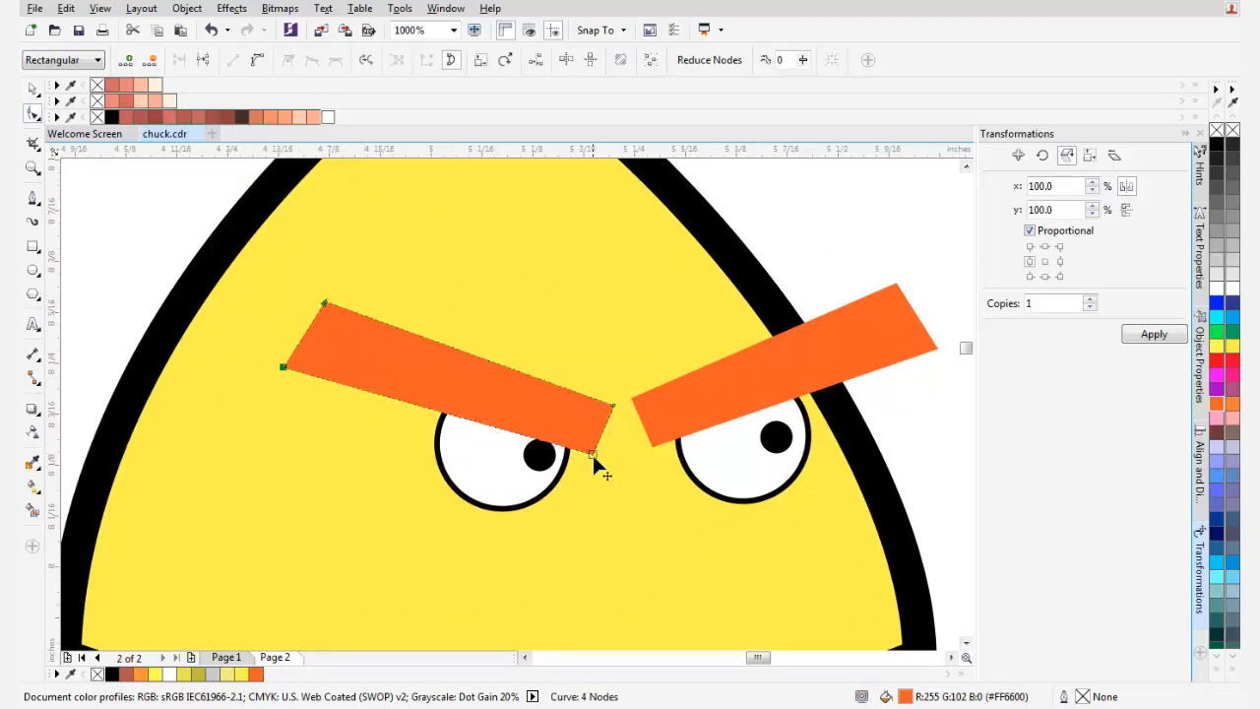
{"action": "left_click_drag", "start_coordinate": [288, 368], "coordinate": [313, 368]}
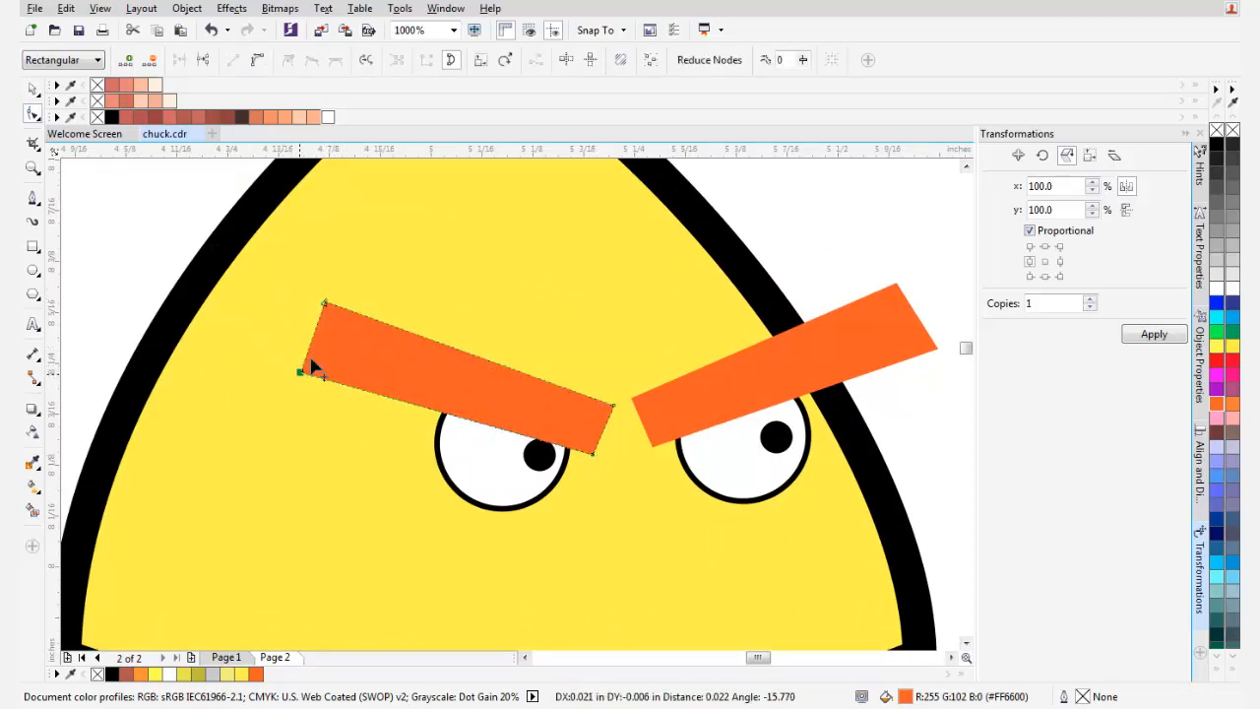
{"action": "left_click_drag", "start_coordinate": [325, 304], "coordinate": [314, 313]}
{"action": "scroll", "coordinate": [416, 341], "scroll_direction": "down", "scroll_amount": 1}
{"action": "left_click_drag", "start_coordinate": [510, 368], "coordinate": [351, 358]}
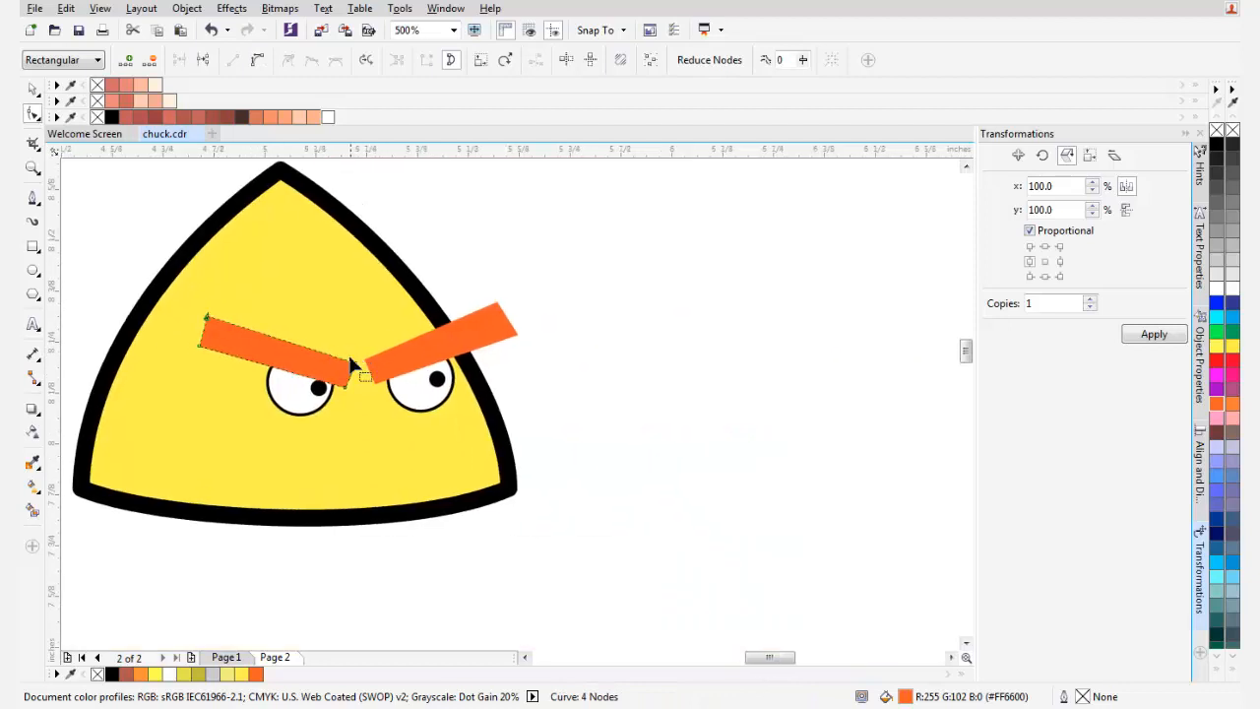
- Shorten the right eyebrow by moving its inner-end nodes right and its outer-end nodes left and slightly down
{"action": "scroll", "coordinate": [366, 344], "scroll_direction": "up", "scroll_amount": 1}
{"action": "left_click", "coordinate": [354, 372]}
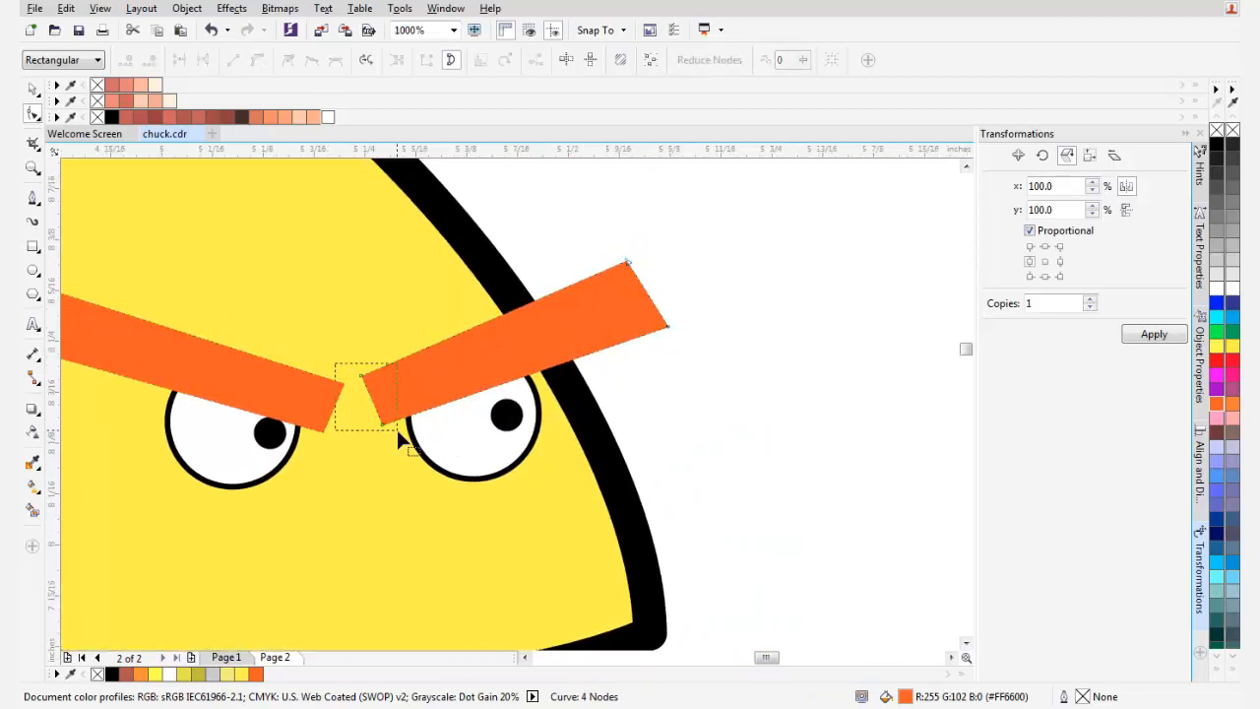
{"action": "mouse_move", "coordinate": [396, 430]}
{"action": "left_mouse_down"}
{"action": "mouse_move", "coordinate": [387, 422]}
{"action": "mouse_move", "coordinate": [397, 427]}
{"action": "left_mouse_up"}
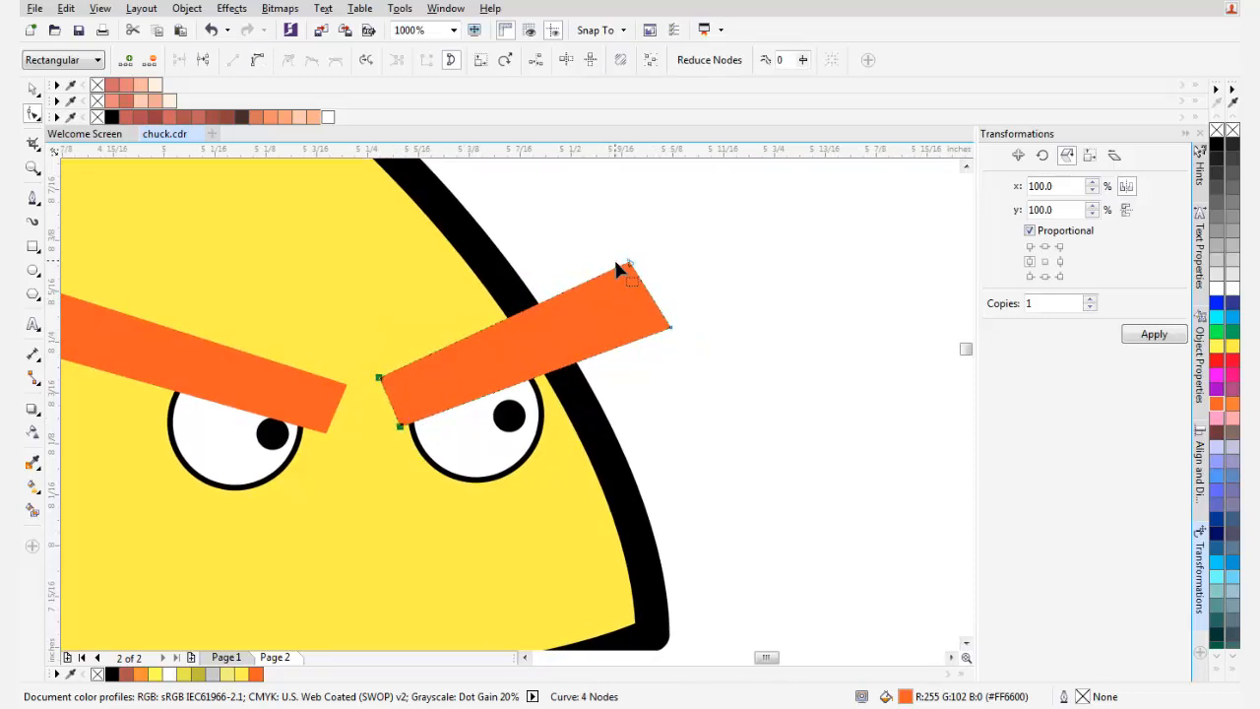
{"action": "left_click_drag", "start_coordinate": [679, 329], "coordinate": [646, 343]}
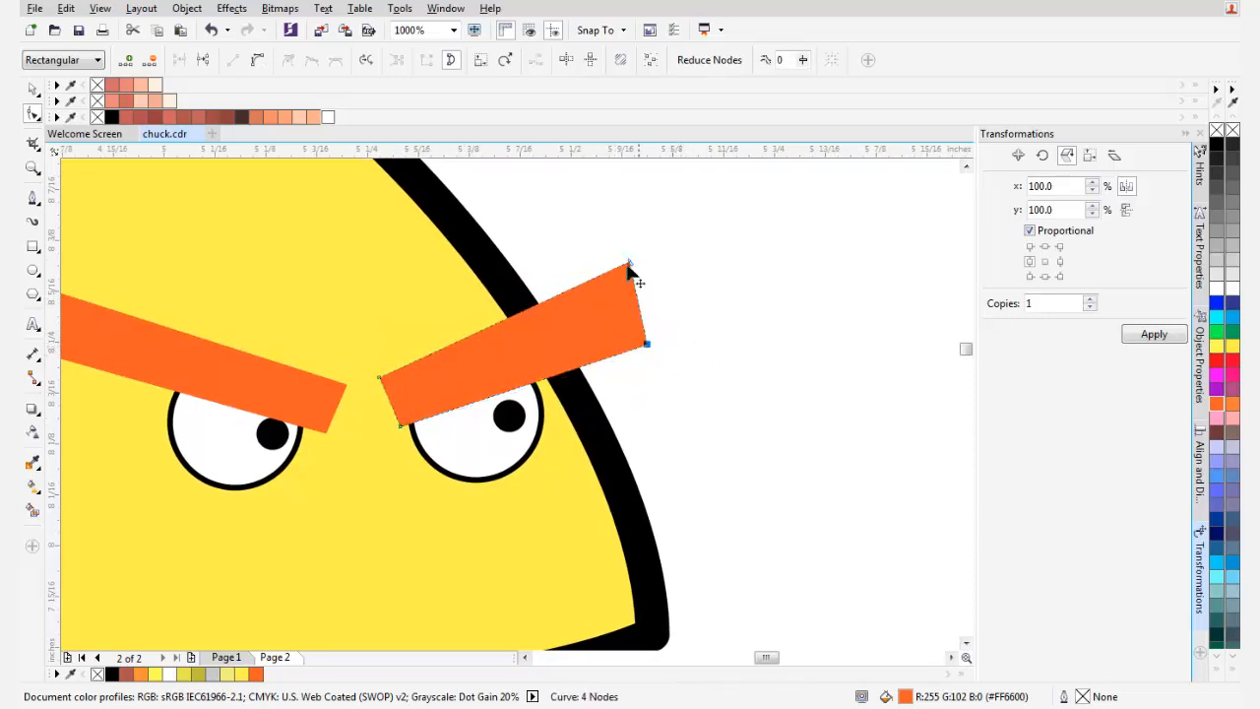
{"action": "left_click_drag", "start_coordinate": [628, 266], "coordinate": [615, 293]}
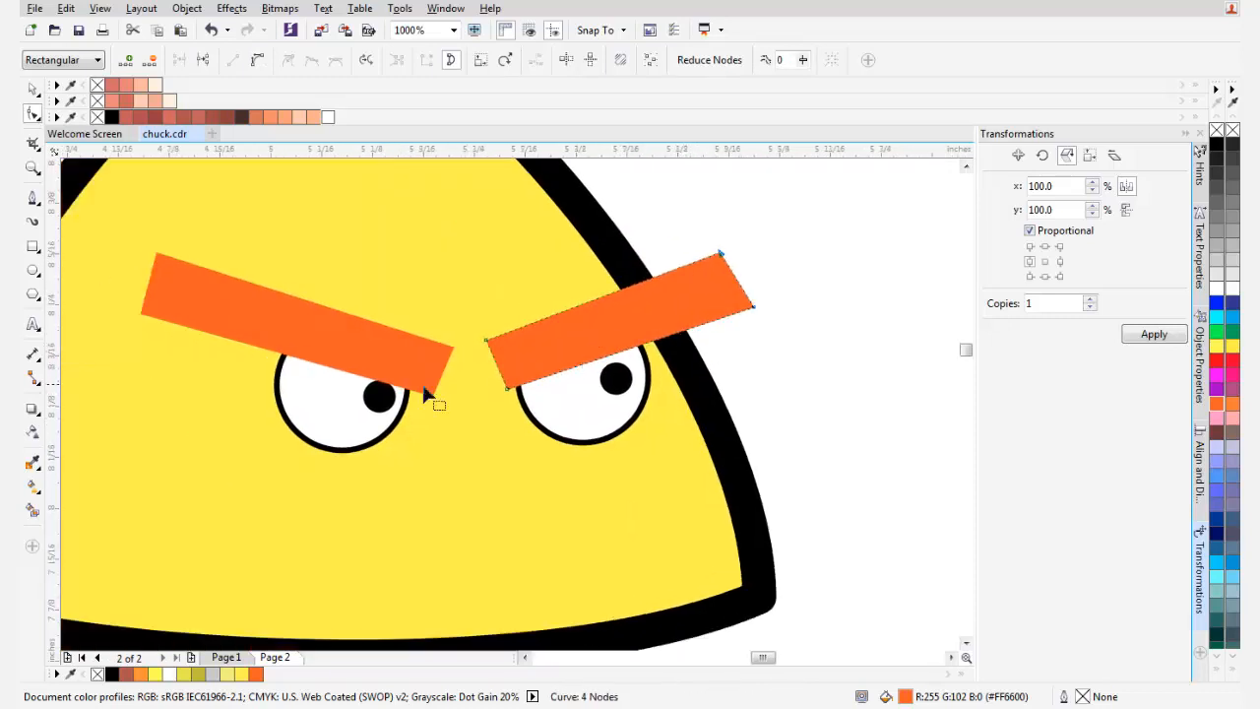
- Lower the upper inner corner node of the right eyebrow slightly to narrow its inner end
{"action": "scroll", "coordinate": [440, 384], "scroll_direction": "up", "scroll_amount": 2}
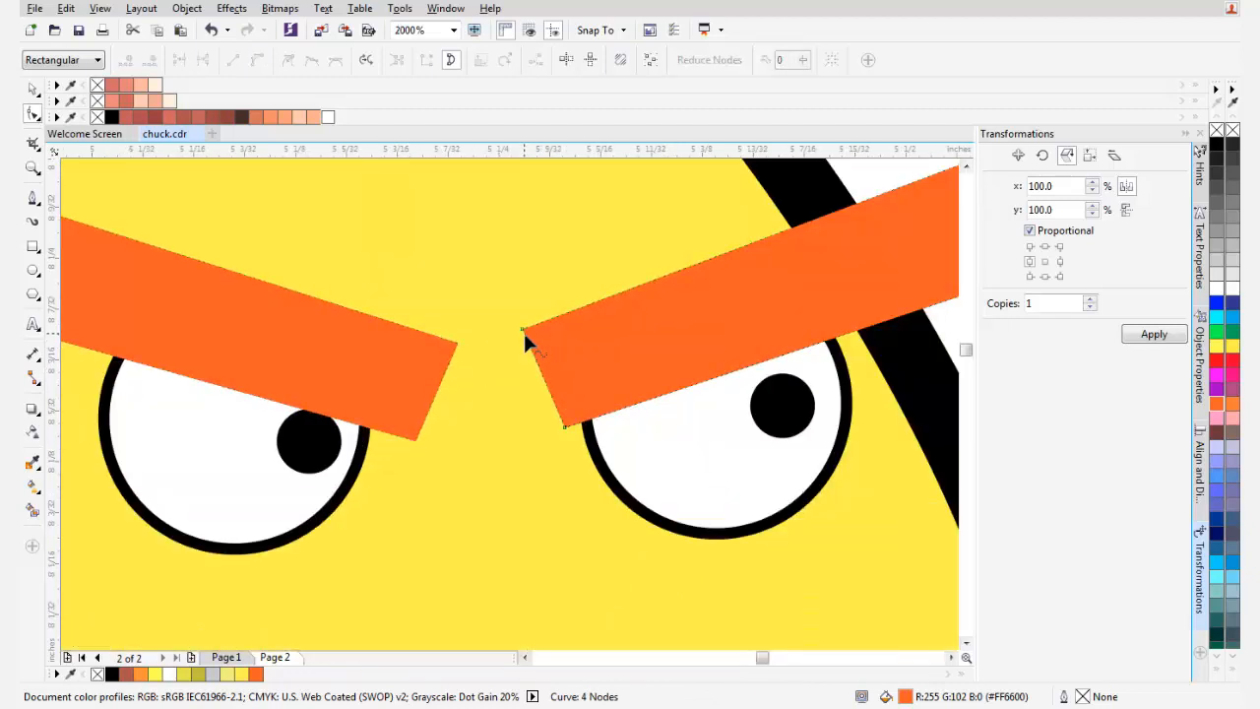
{"action": "left_click", "coordinate": [523, 330]}
{"action": "left_click_drag", "start_coordinate": [523, 331], "coordinate": [528, 341]}
{"action": "scroll", "coordinate": [527, 365], "scroll_direction": "down", "scroll_amount": 1}
{"action": "scroll", "coordinate": [596, 401], "scroll_direction": "up", "scroll_amount": 1}
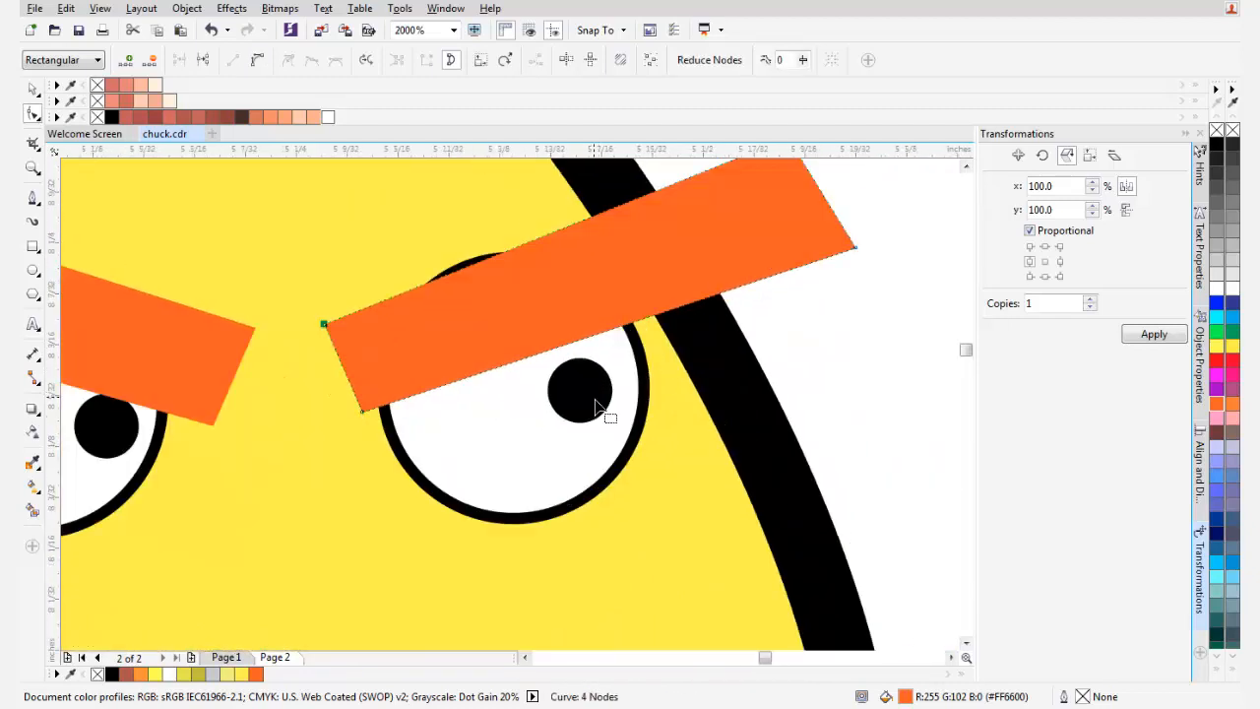
- Shift the right eye and its pupil about 0.005 inches right and 0.006 inches down
{"action": "key", "text": "space"}
{"action": "left_click", "coordinate": [599, 402]}
{"action": "left_click", "coordinate": [537, 427], "text": "shift"}
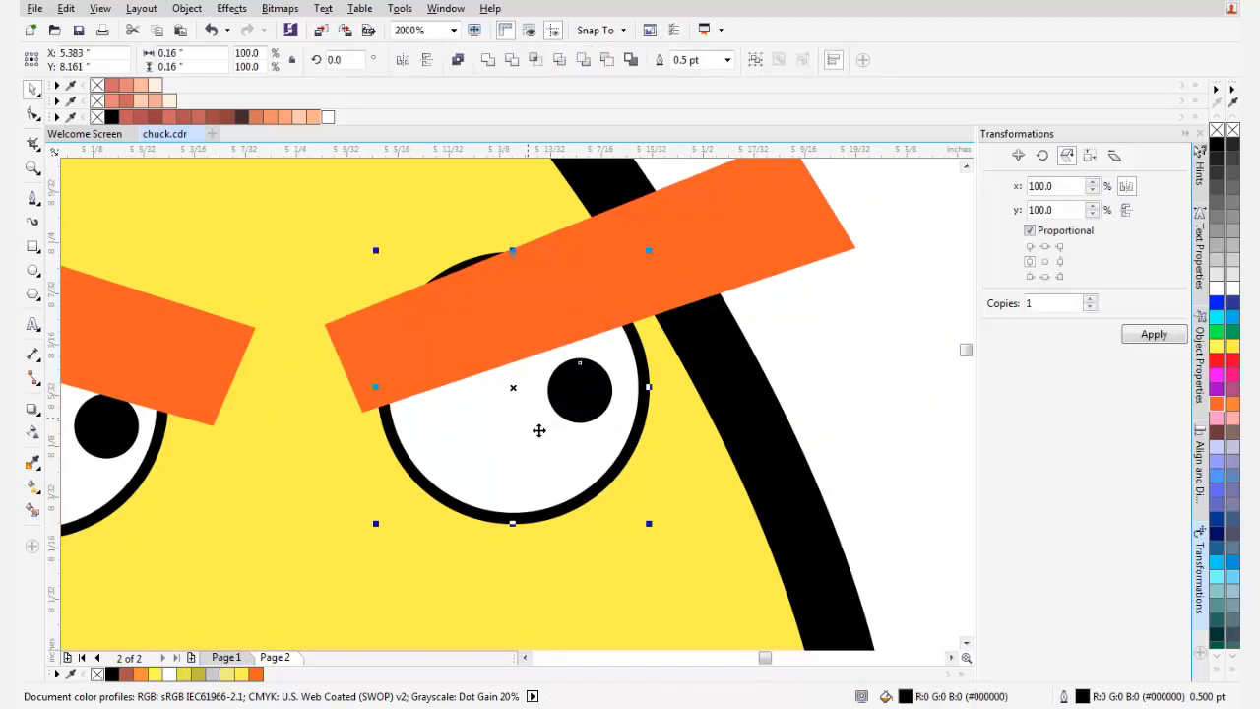
{"action": "scroll", "coordinate": [543, 427], "scroll_direction": "down", "scroll_amount": 2}
{"action": "scroll", "coordinate": [334, 418], "scroll_direction": "up", "scroll_amount": 2}
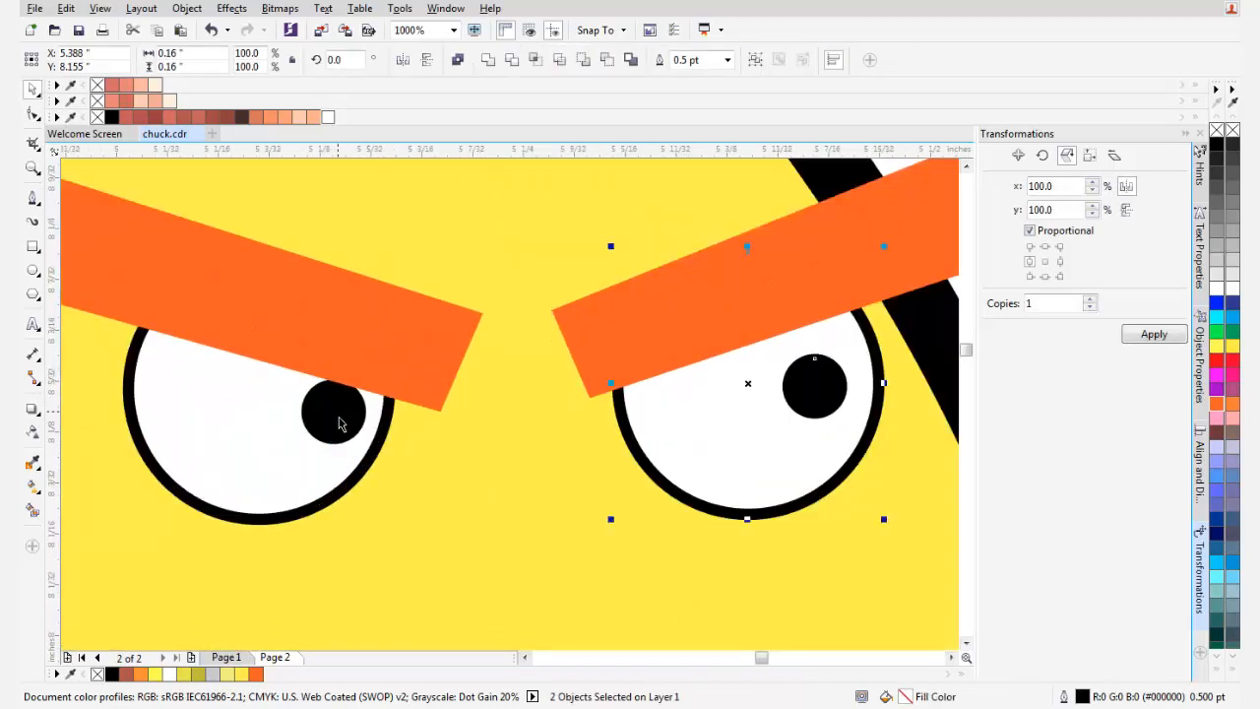
- Shift the left eye and its pupil about 0.013 inches right and 0.009 inches down, beneath the left eyebrow
{"action": "left_click", "coordinate": [273, 439]}
{"action": "left_click_drag", "start_coordinate": [272, 432], "coordinate": [294, 448]}
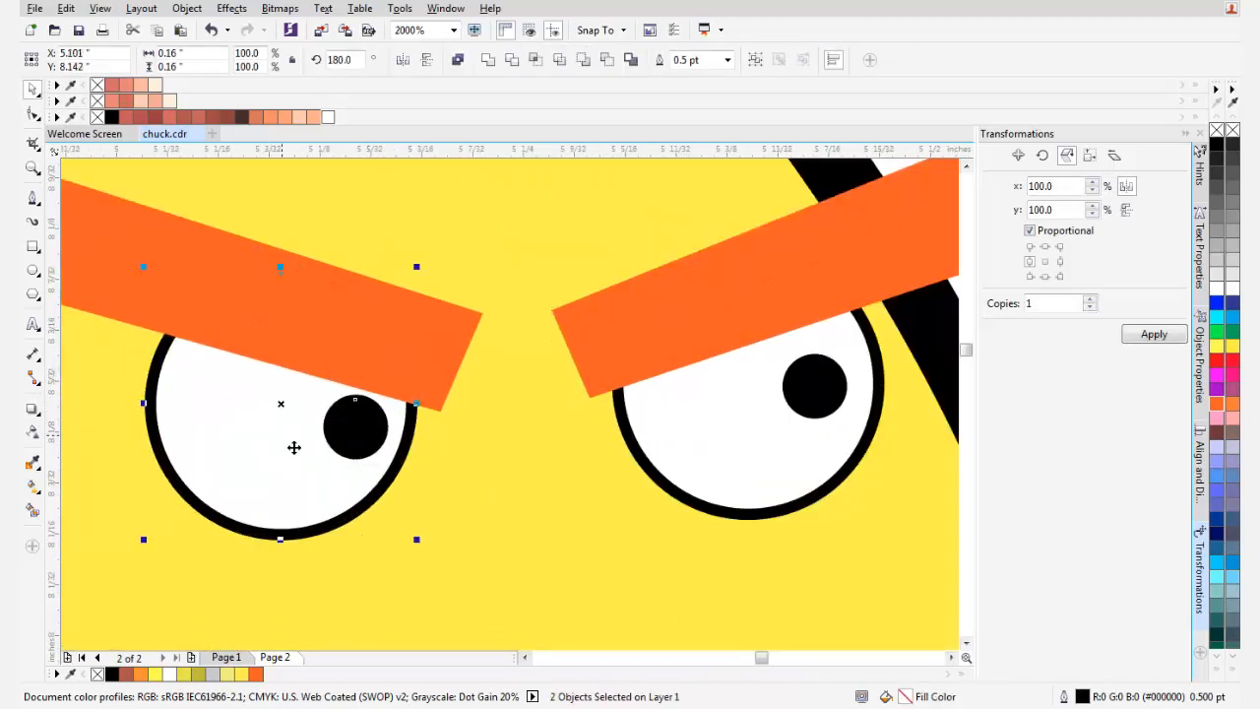
{"action": "scroll", "coordinate": [293, 447], "scroll_direction": "down", "scroll_amount": 4}
{"action": "left_click", "coordinate": [585, 430]}
{"action": "scroll", "coordinate": [350, 407], "scroll_direction": "up", "scroll_amount": 2}
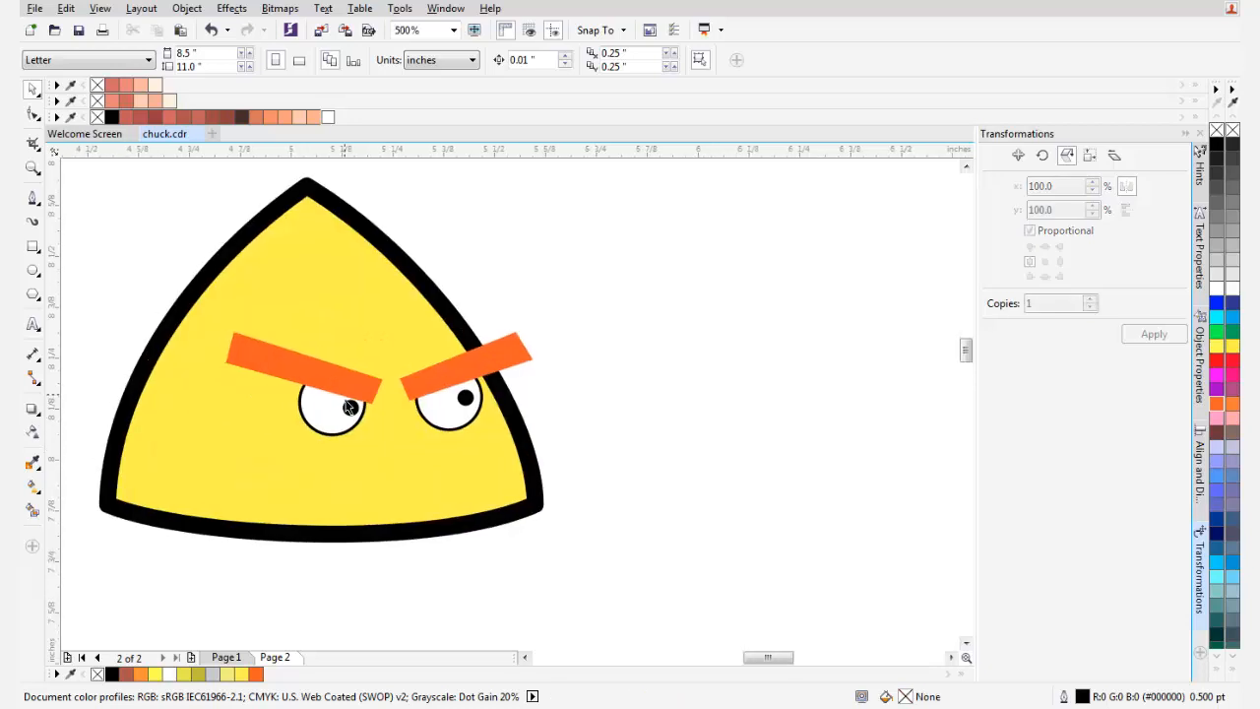
- Select both eyes, pupils and eyebrows together and move them slightly to the right on the body
{"action": "left_click_drag", "start_coordinate": [198, 291], "coordinate": [179, 270]}
{"action": "scroll", "coordinate": [343, 387], "scroll_direction": "up", "scroll_amount": 2}
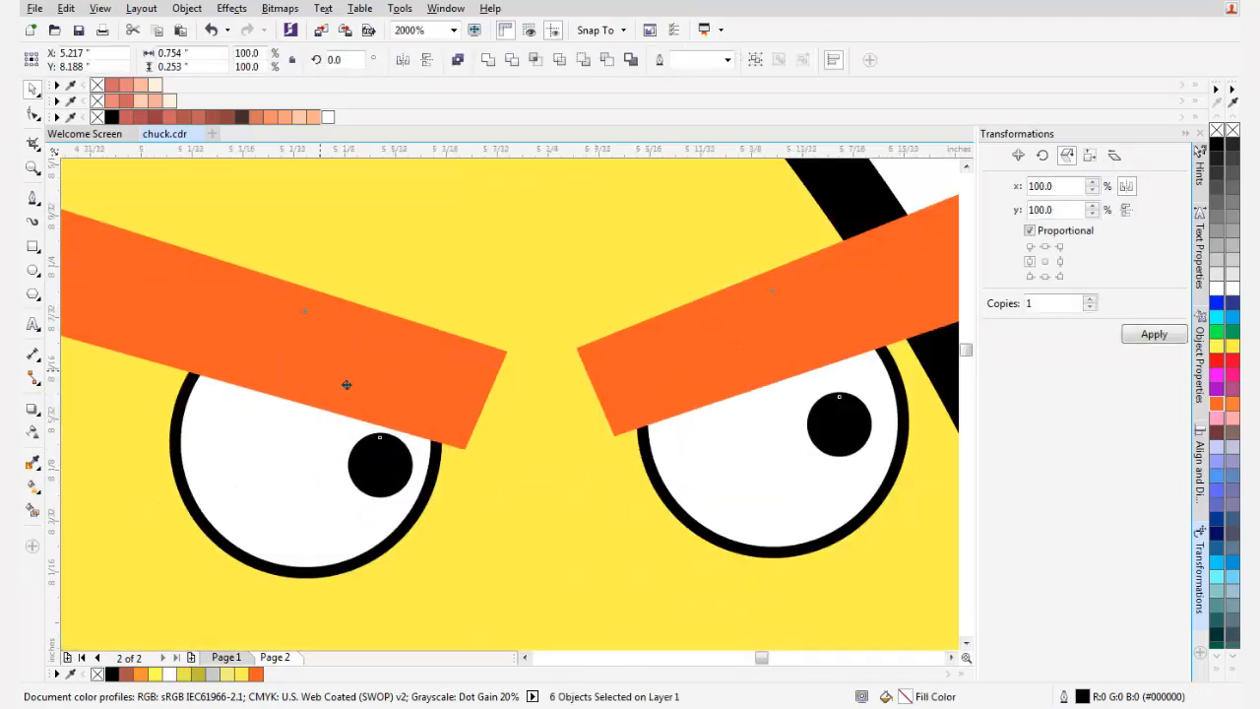
{"action": "left_click_drag", "start_coordinate": [342, 385], "coordinate": [392, 384]}
{"action": "scroll", "coordinate": [384, 373], "scroll_direction": "down", "scroll_amount": 1}
{"action": "scroll", "coordinate": [528, 396], "scroll_direction": "down", "scroll_amount": 1}
- Move the right pupil slightly up and right, closer to the right edge of its eye
{"action": "left_click_drag", "start_coordinate": [506, 402], "coordinate": [512, 429]}
{"action": "scroll", "coordinate": [506, 401], "scroll_direction": "up", "scroll_amount": 1}
{"action": "left_click", "coordinate": [510, 390]}
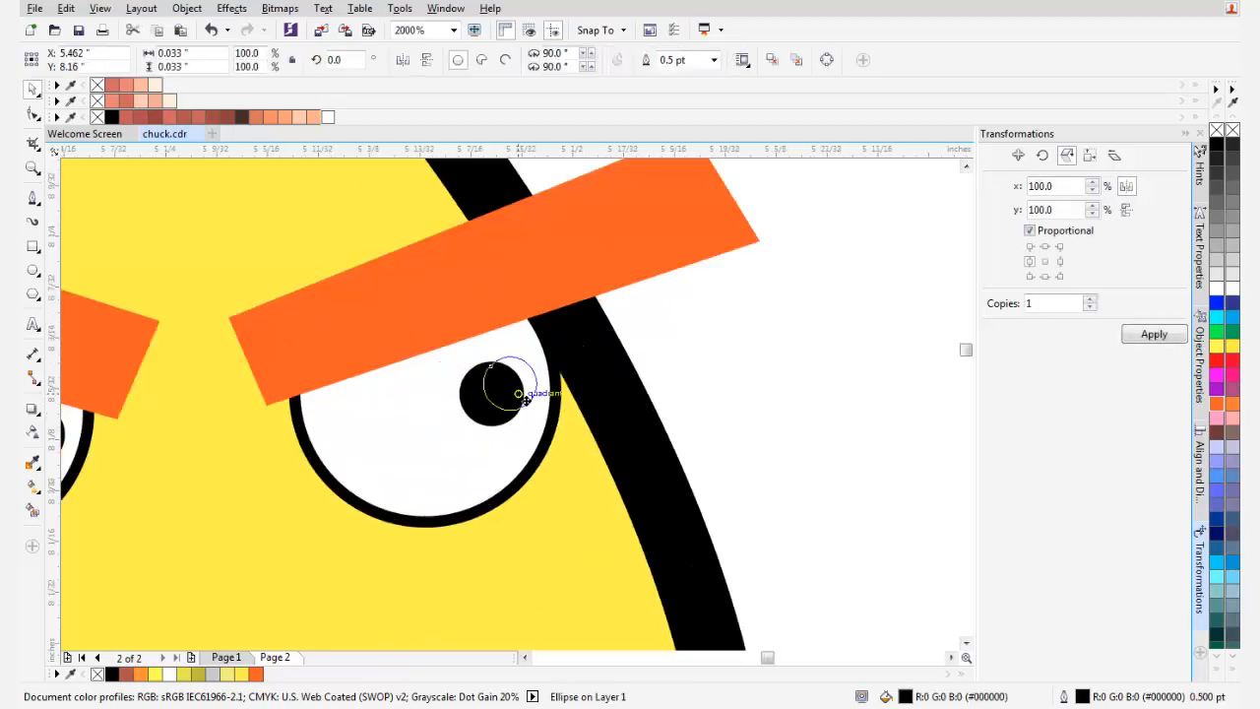
{"action": "left_click", "coordinate": [593, 407]}
{"action": "scroll", "coordinate": [547, 425], "scroll_direction": "down", "scroll_amount": 3}
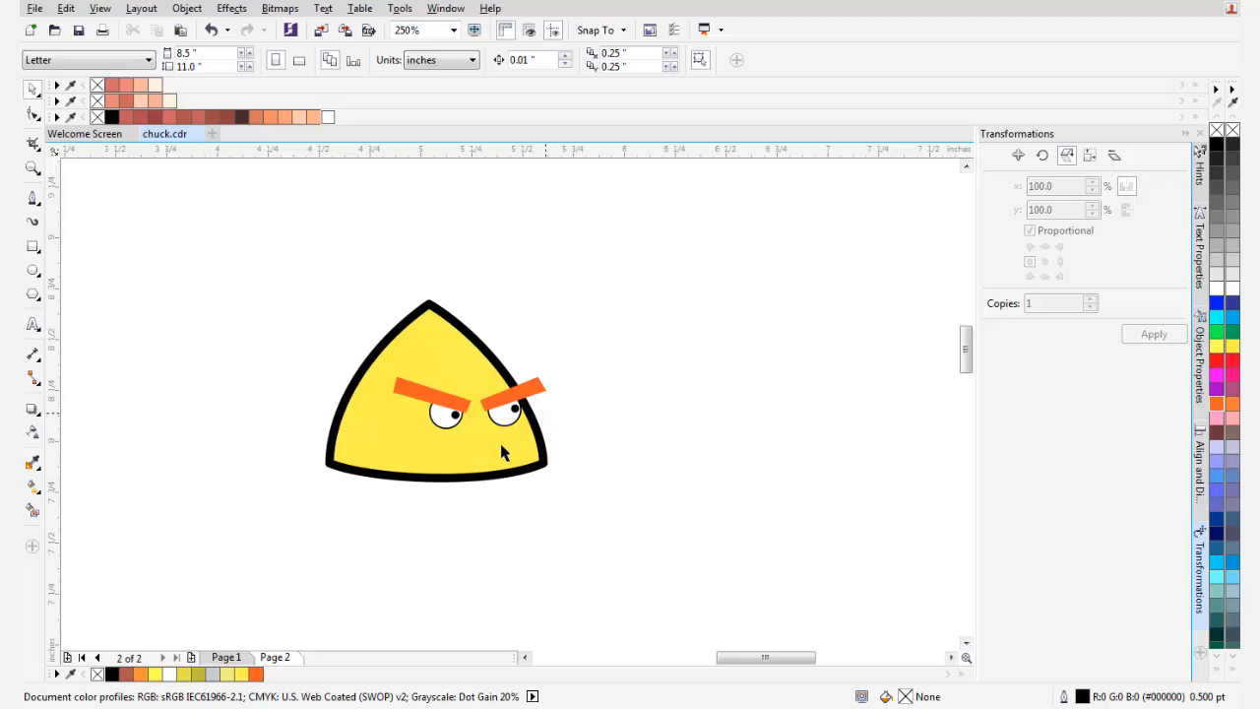
- Select both white eye circles and set their outline width to 1.0 pt
{"action": "scroll", "coordinate": [502, 452], "scroll_direction": "up", "scroll_amount": 1}
{"action": "left_click", "coordinate": [423, 413]}
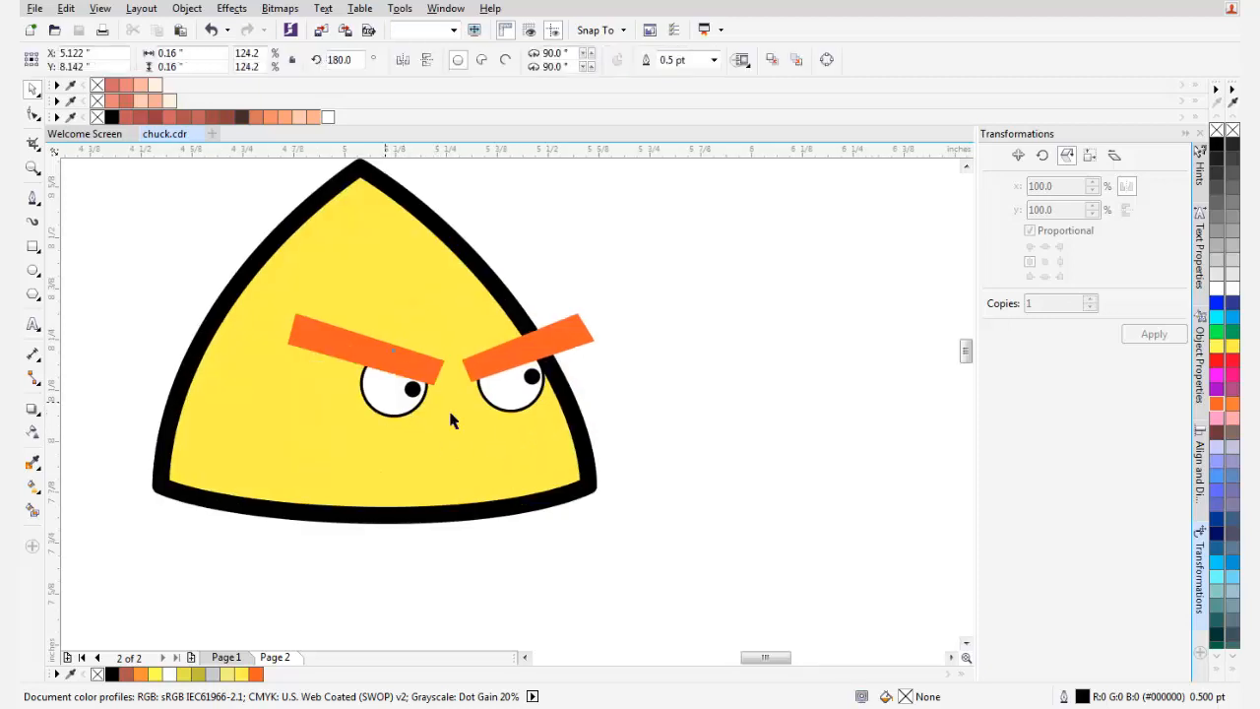
{"action": "left_click", "coordinate": [507, 416], "text": "shift"}
{"action": "left_click", "coordinate": [728, 60]}
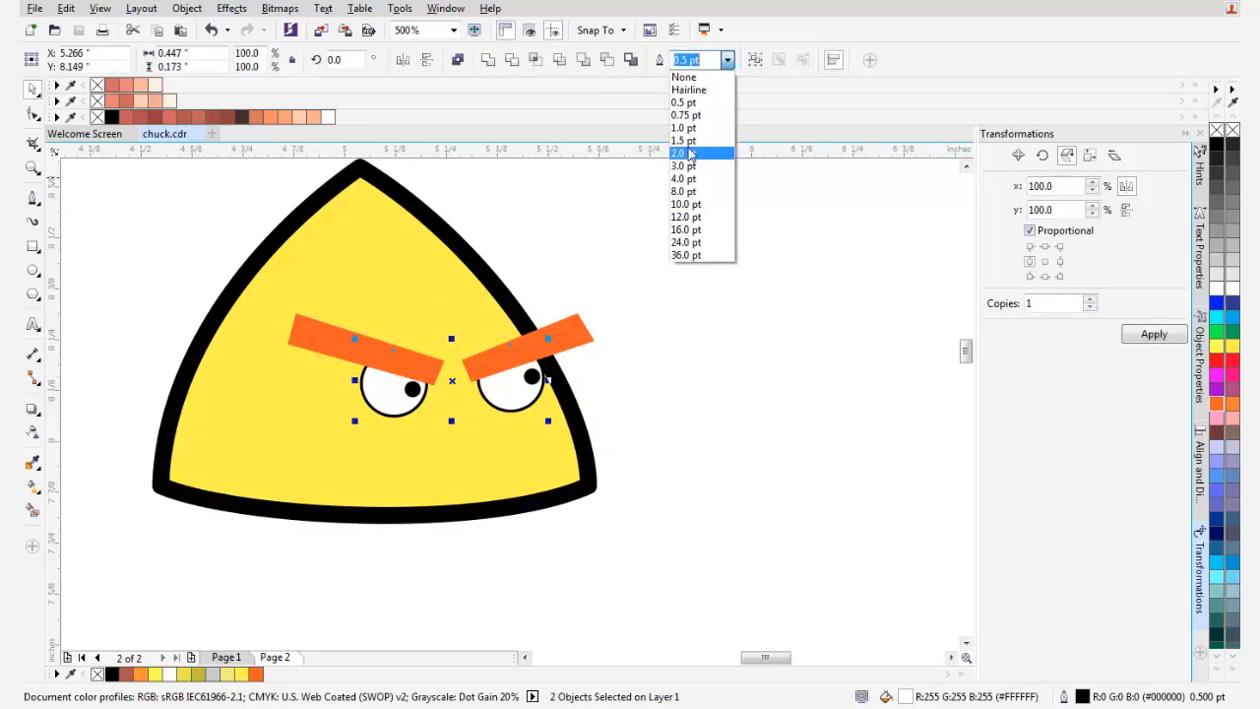
{"action": "left_click", "coordinate": [690, 152]}
{"action": "left_click", "coordinate": [700, 288]}
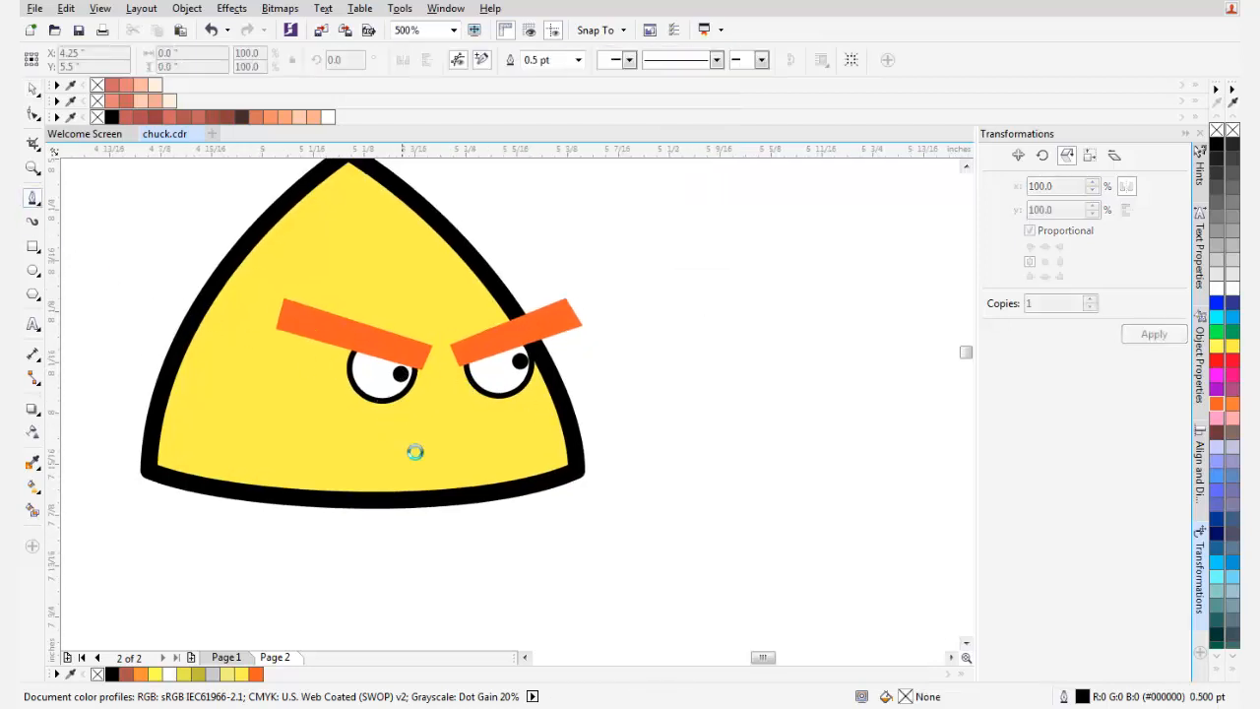
- Draw a closed upper beak shape with the Pen tool below the eyes, about 0.45 inches wide and 0.1 inches tall, its tip past the body's right edge
{"action": "scroll", "coordinate": [416, 447], "scroll_direction": "up", "scroll_amount": 2}
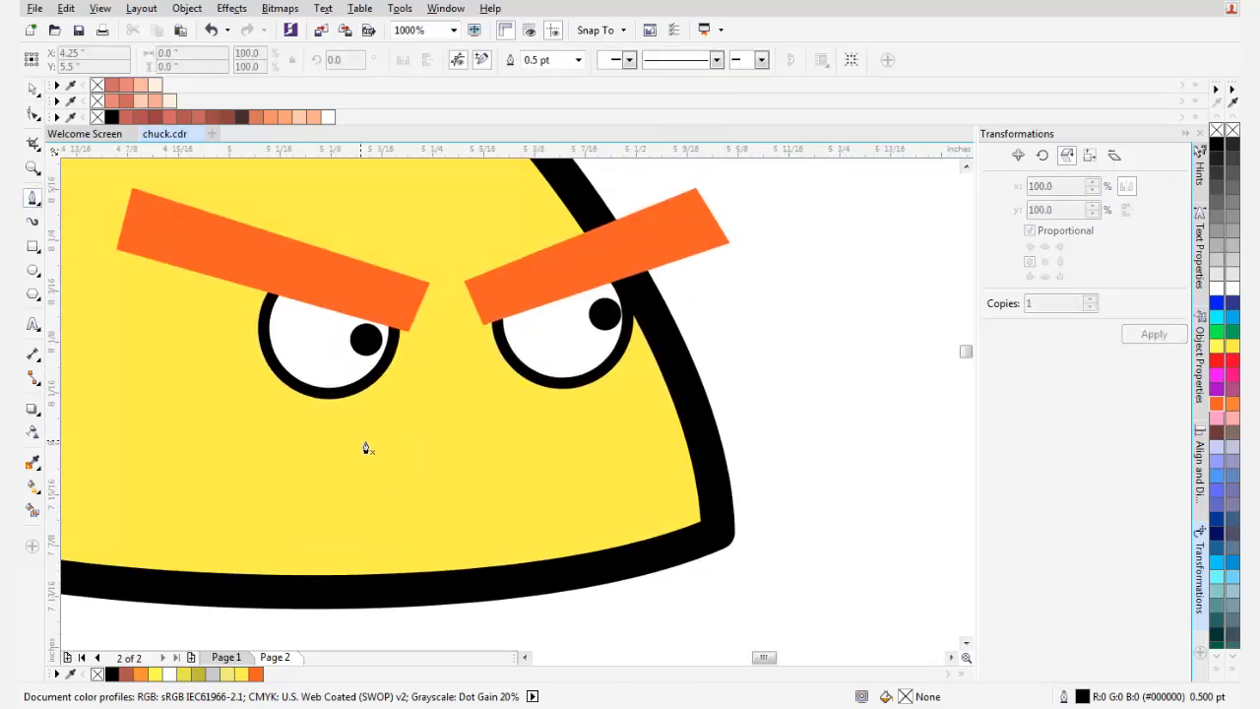
{"action": "left_click", "coordinate": [378, 430]}
{"action": "left_click", "coordinate": [455, 367]}
{"action": "scroll", "coordinate": [659, 393], "scroll_direction": "right", "scroll_amount": 1}
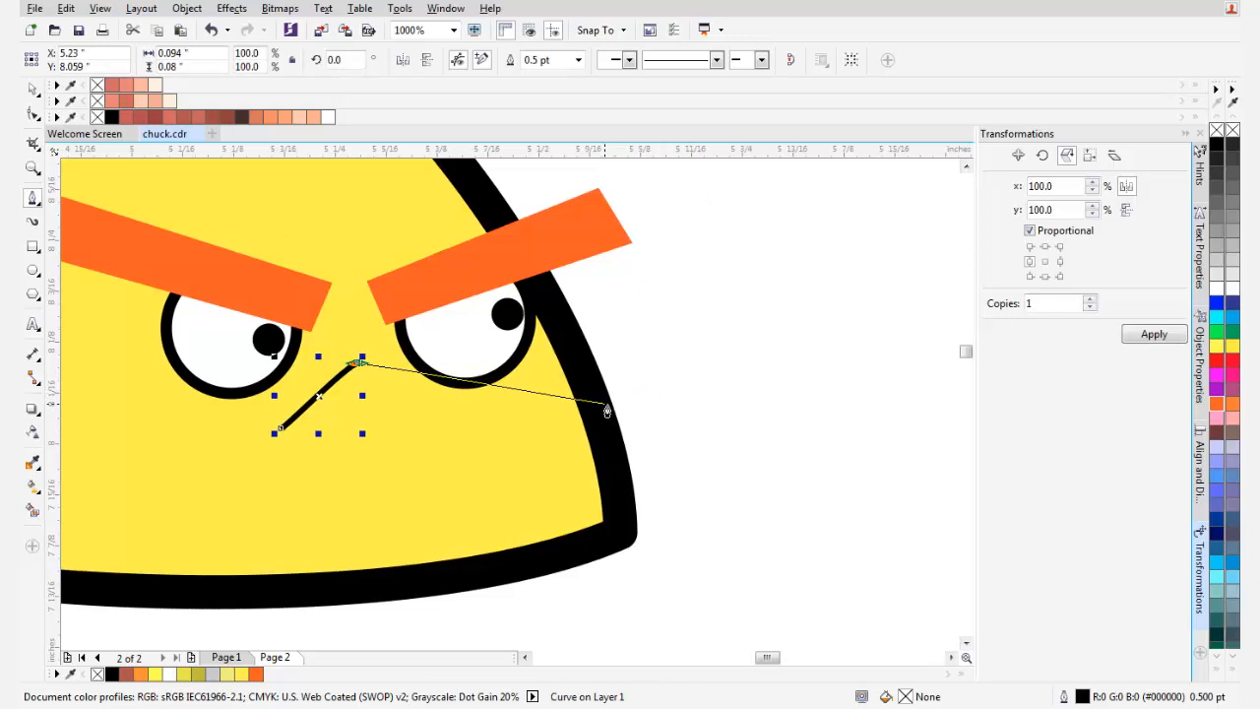
{"action": "left_click_drag", "start_coordinate": [566, 407], "coordinate": [630, 416]}
{"action": "key", "text": "ctrl+z"}
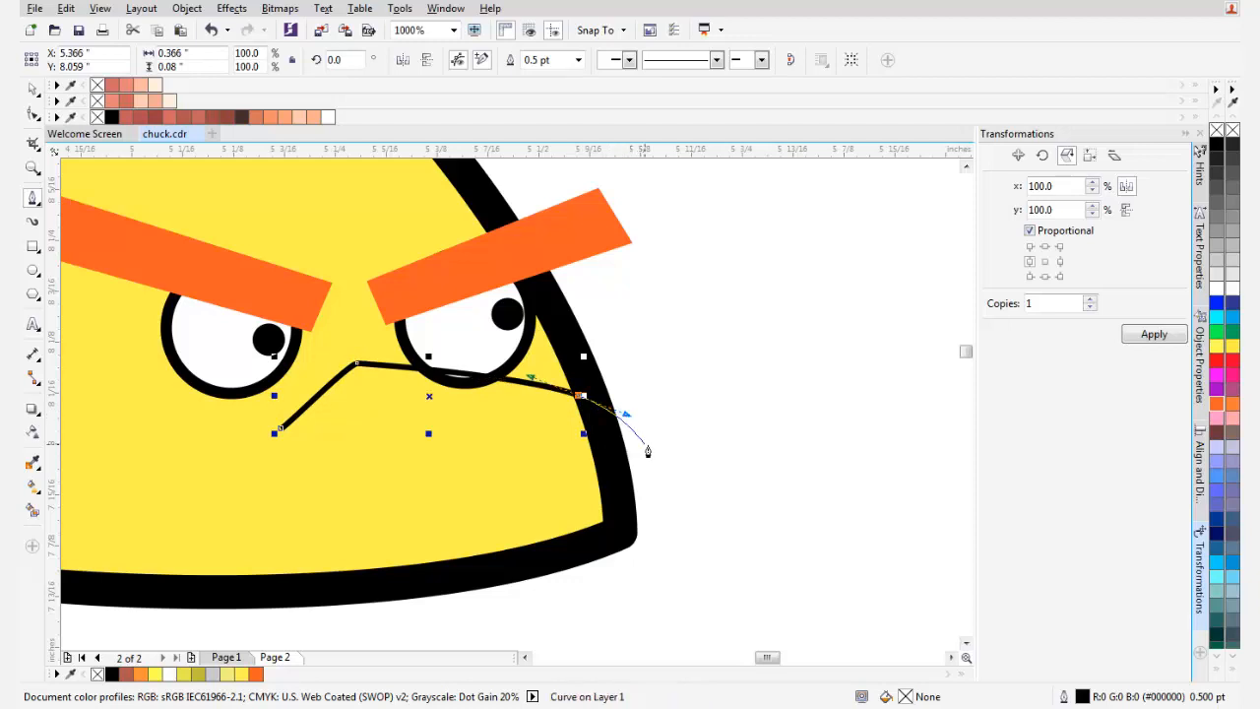
{"action": "scroll", "coordinate": [489, 422], "scroll_direction": "up", "scroll_amount": 1}
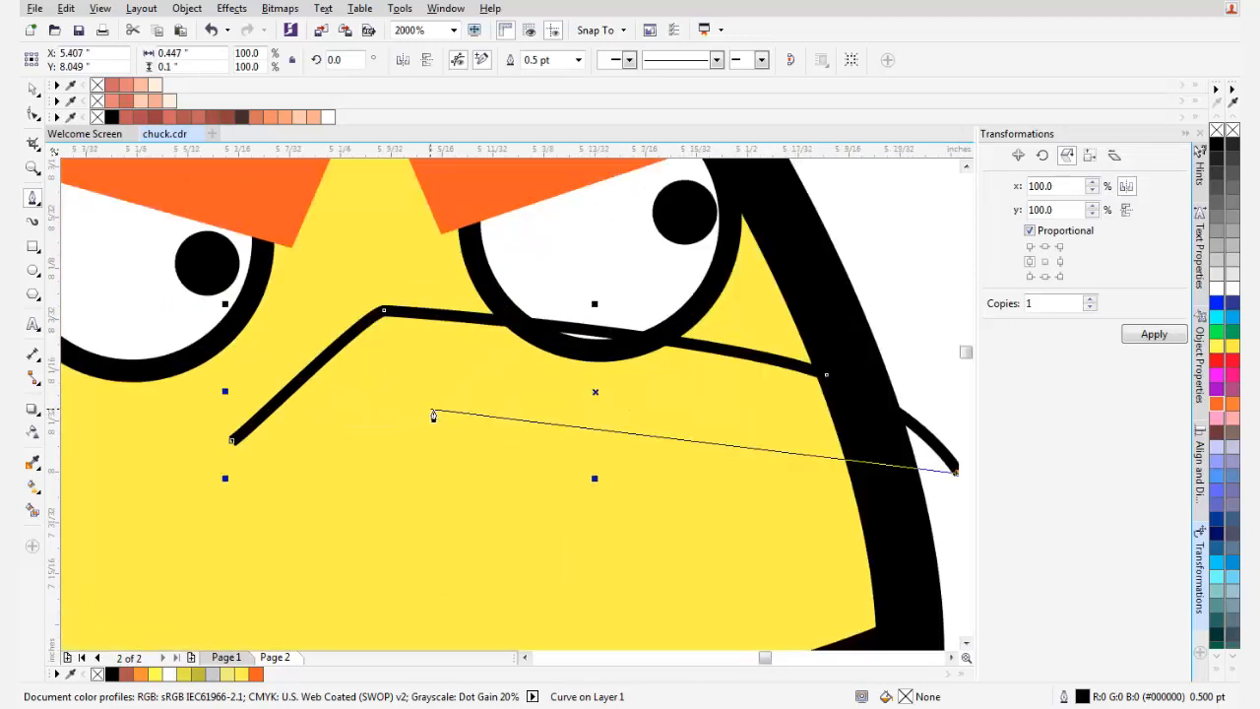
{"action": "left_click_drag", "start_coordinate": [398, 426], "coordinate": [398, 427]}
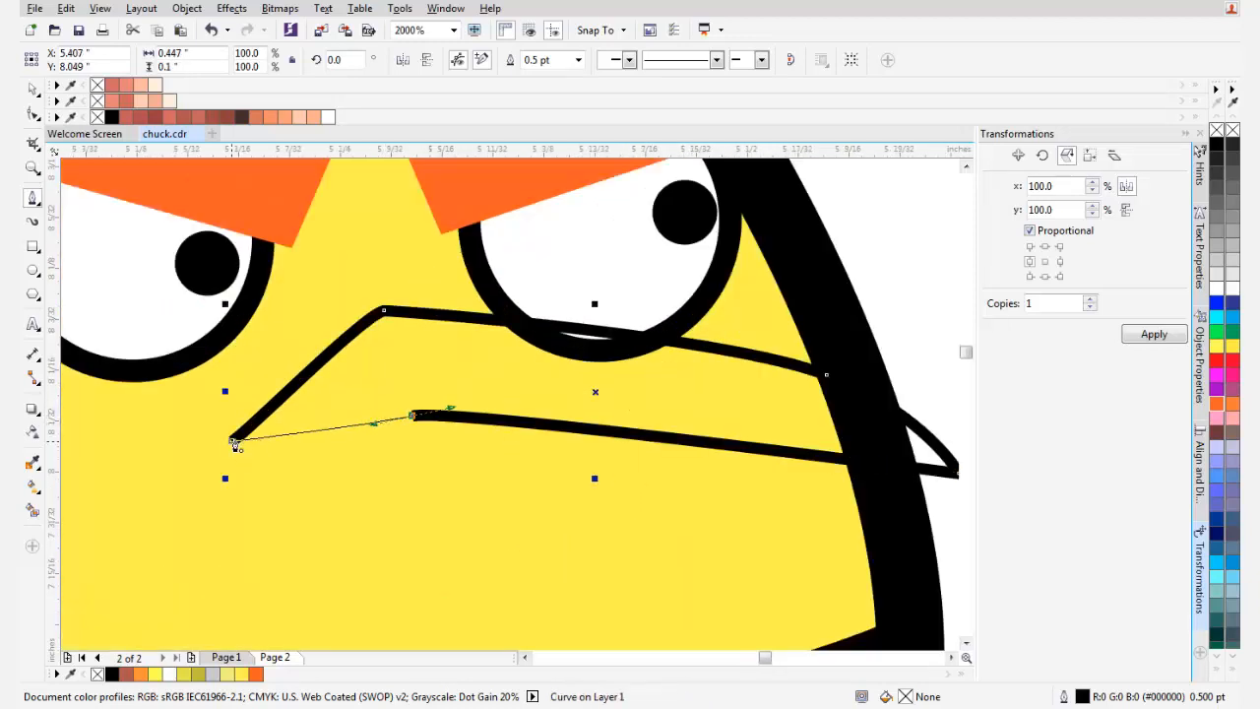
{"action": "left_click", "coordinate": [231, 440]}
- Reshape the upper beak's nodes, raising its right tip slightly and smoothing the curve of its lower edge near the left corner
{"action": "key", "text": "F10"}
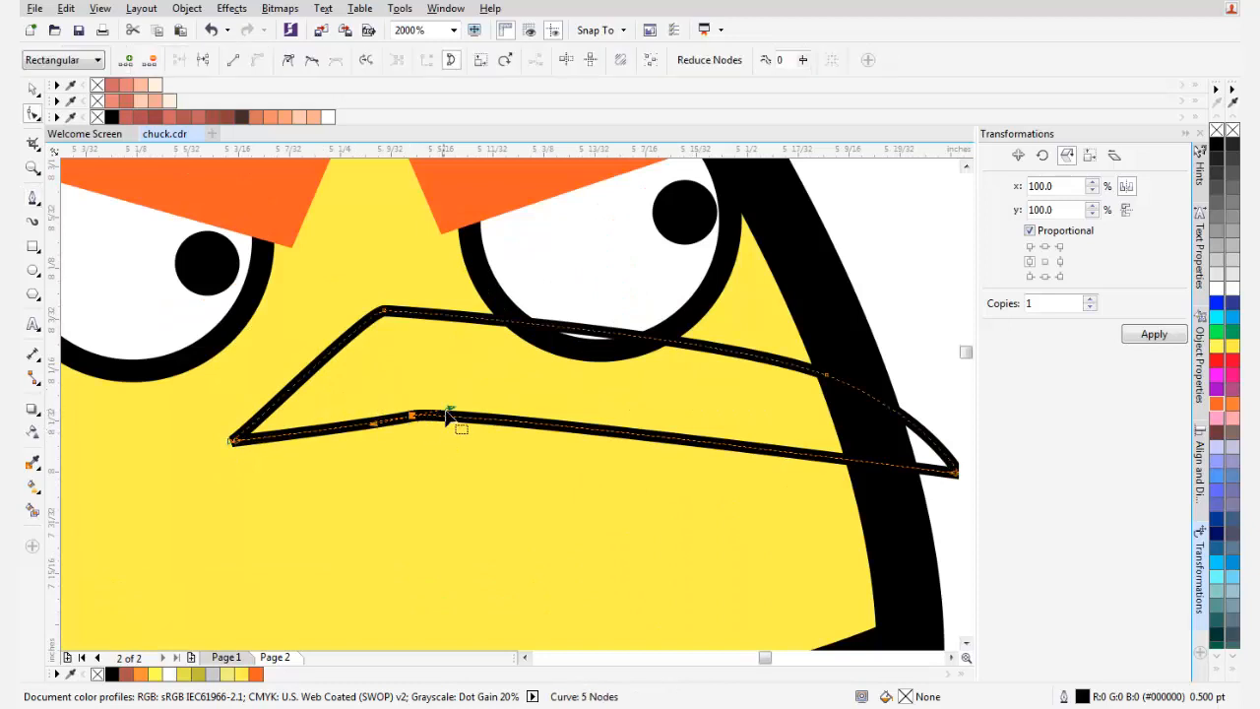
{"action": "left_click_drag", "start_coordinate": [456, 408], "coordinate": [463, 418]}
{"action": "left_click_drag", "start_coordinate": [849, 456], "coordinate": [521, 393]}
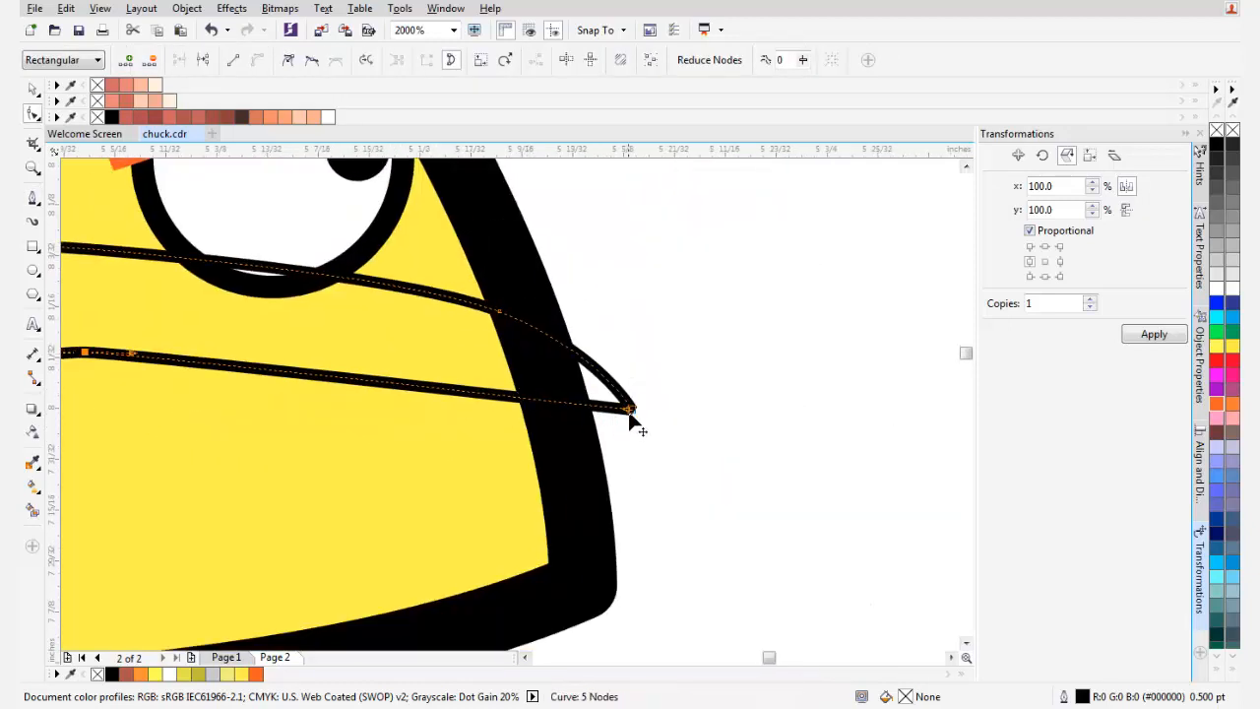
{"action": "left_click_drag", "start_coordinate": [629, 411], "coordinate": [578, 392]}
{"action": "scroll", "coordinate": [543, 386], "scroll_direction": "down", "scroll_amount": 1}
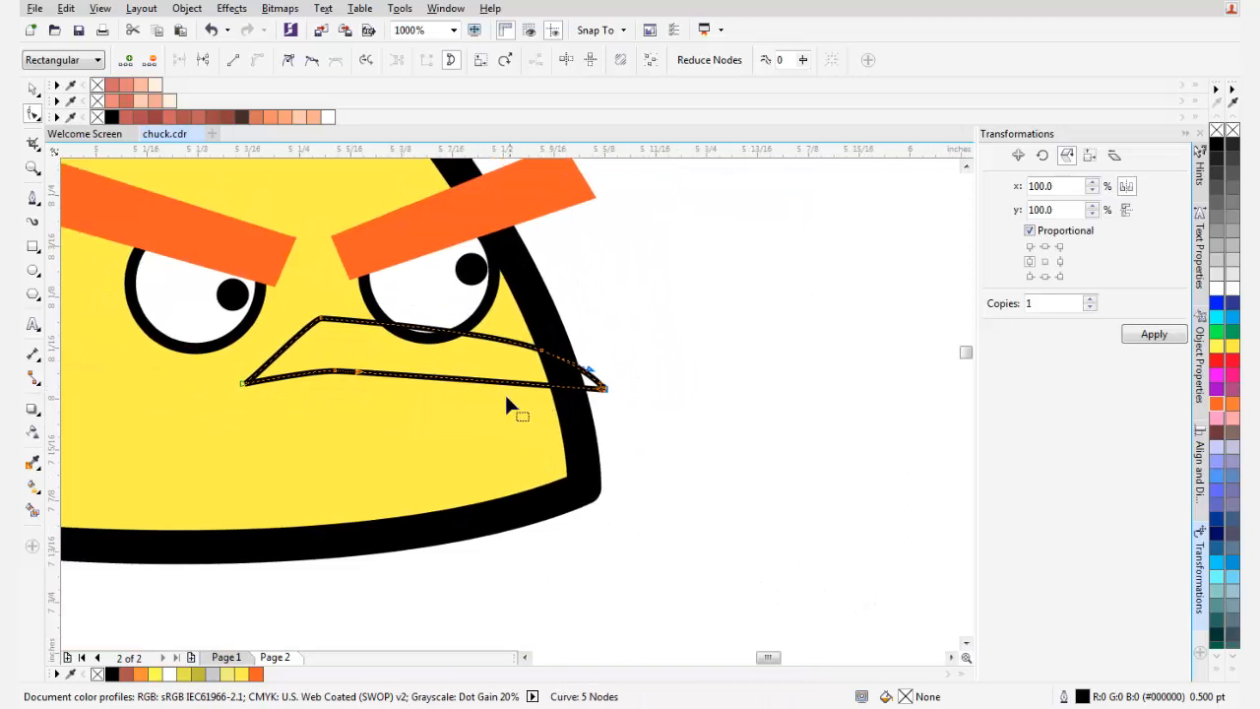
{"action": "scroll", "coordinate": [403, 380], "scroll_direction": "up", "scroll_amount": 1}
{"action": "left_click_drag", "start_coordinate": [269, 383], "coordinate": [357, 377]}
{"action": "left_click", "coordinate": [309, 385]}
{"action": "scroll", "coordinate": [309, 385], "scroll_direction": "down", "scroll_amount": 1}
- Draw a closed lower beak with the Pen tool under the upper one, sharing its left corner, about 0.255 inches wide and 0.07 inches tall
{"action": "left_click", "coordinate": [34, 201]}
{"action": "scroll", "coordinate": [261, 424], "scroll_direction": "up", "scroll_amount": 1}
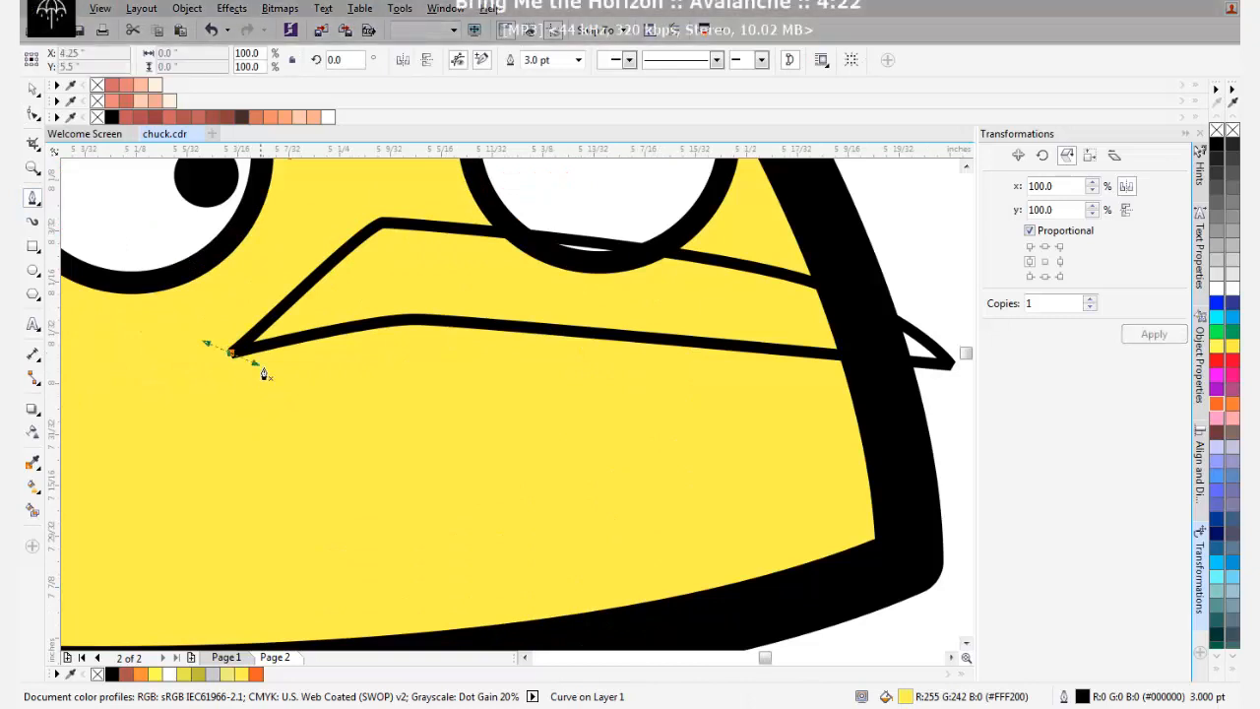
{"action": "left_click_drag", "start_coordinate": [232, 354], "coordinate": [289, 385]}
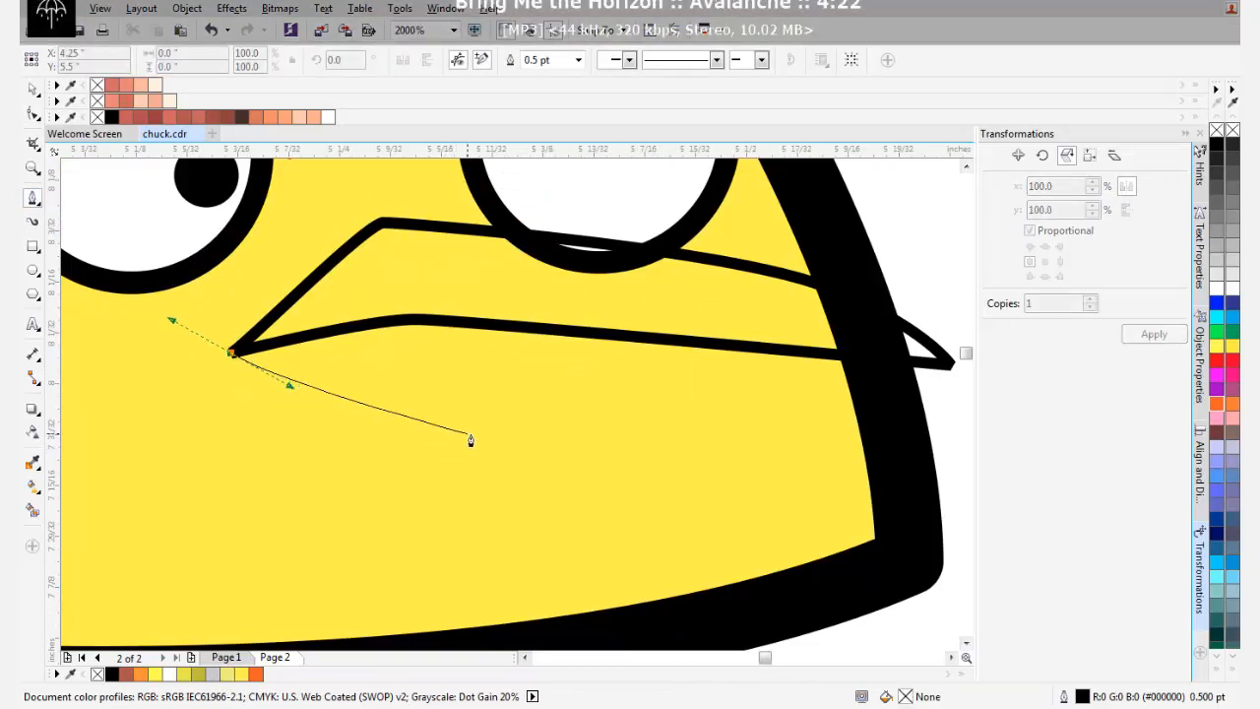
{"action": "left_click_drag", "start_coordinate": [470, 442], "coordinate": [492, 436]}
{"action": "left_click", "coordinate": [615, 354]}
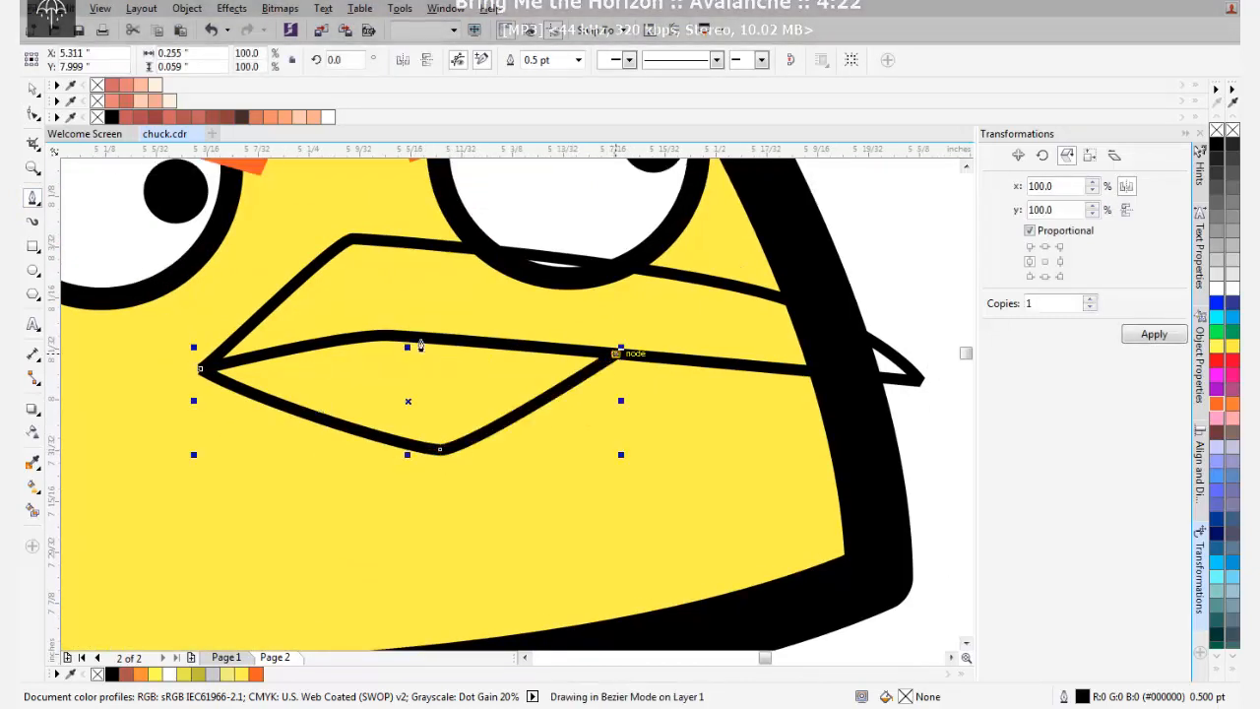
{"action": "left_click_drag", "start_coordinate": [407, 334], "coordinate": [350, 338]}
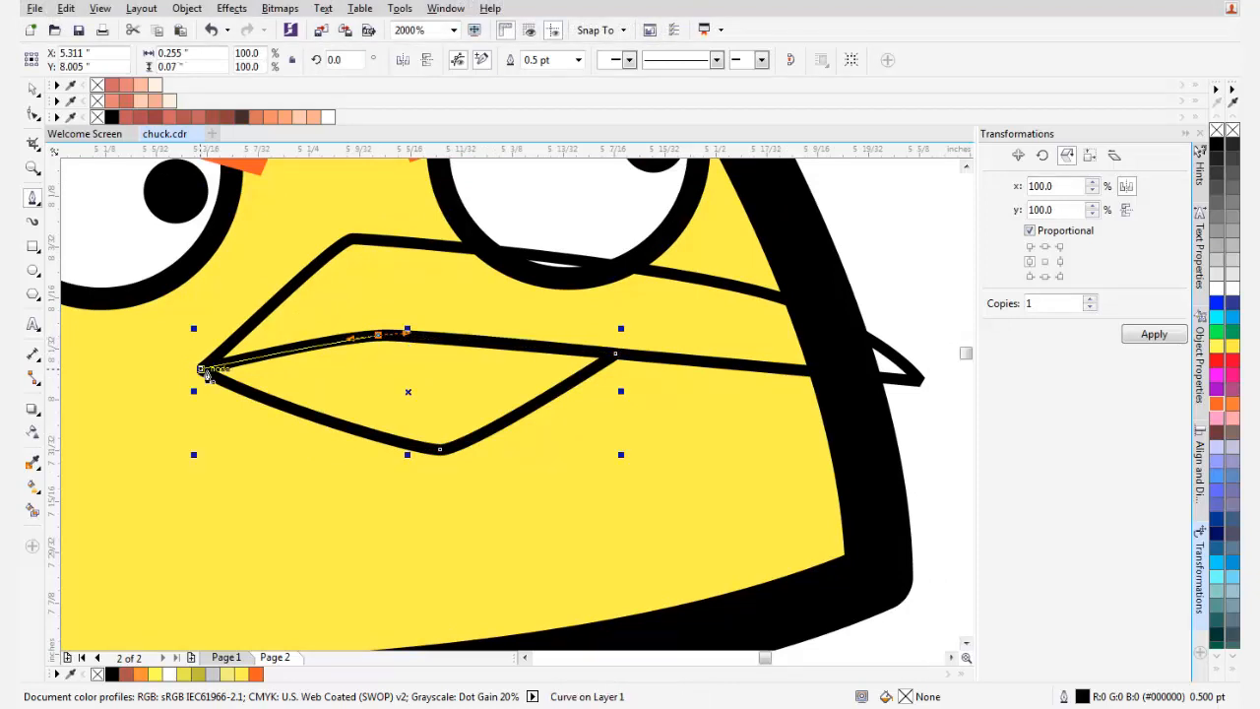
{"action": "left_click", "coordinate": [206, 371]}
- Select both beak shapes and fill them with the light orange #FFA600
{"action": "key", "text": "space"}
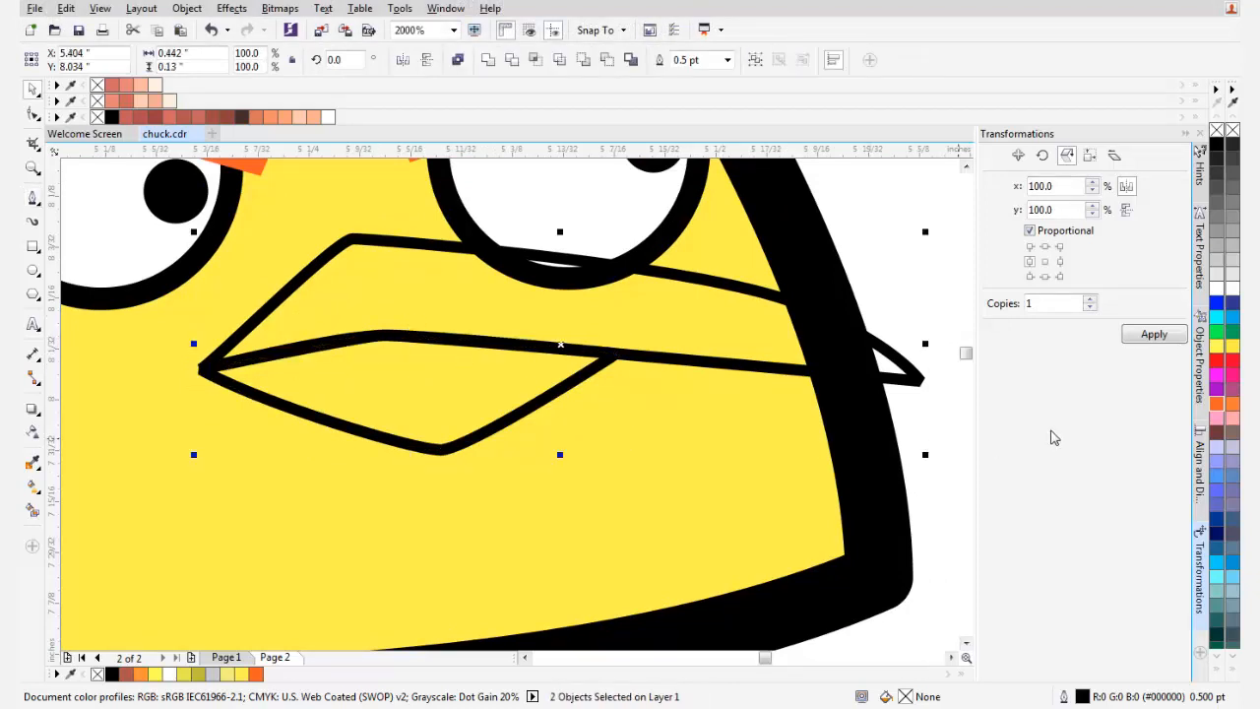
{"action": "left_click_drag", "start_coordinate": [773, 467], "coordinate": [594, 445]}
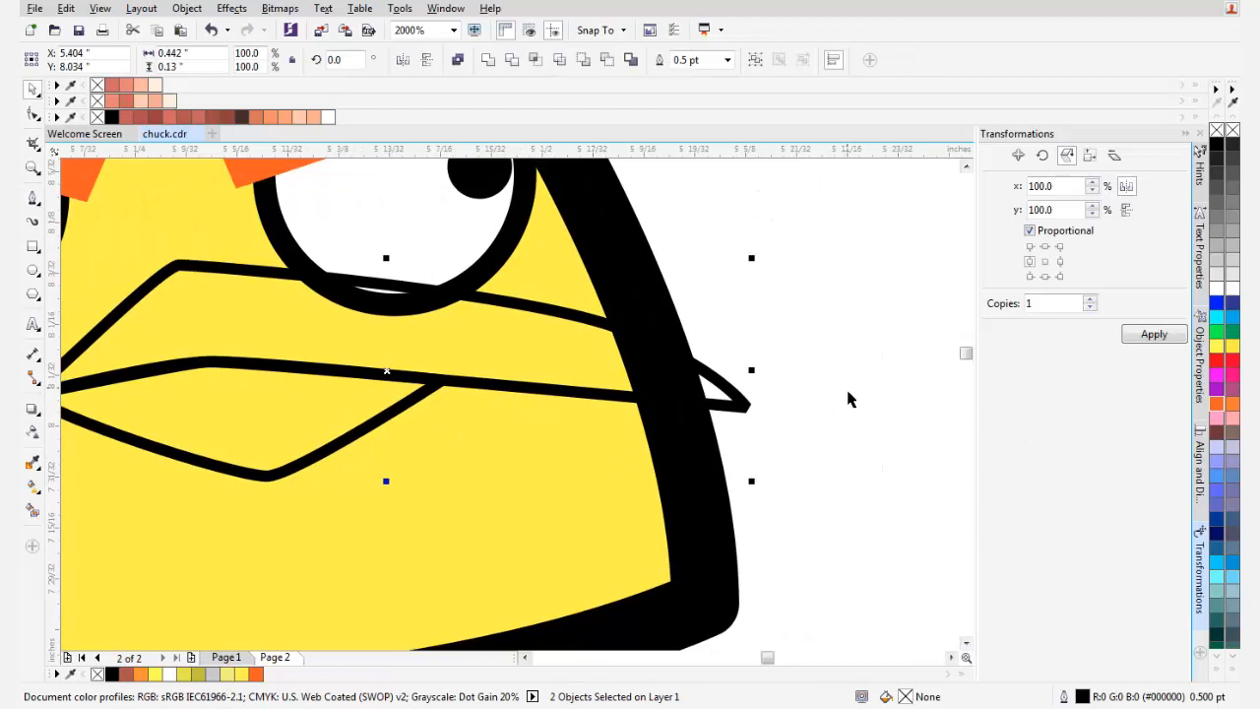
{"action": "scroll", "coordinate": [760, 403], "scroll_direction": "down", "scroll_amount": 2}
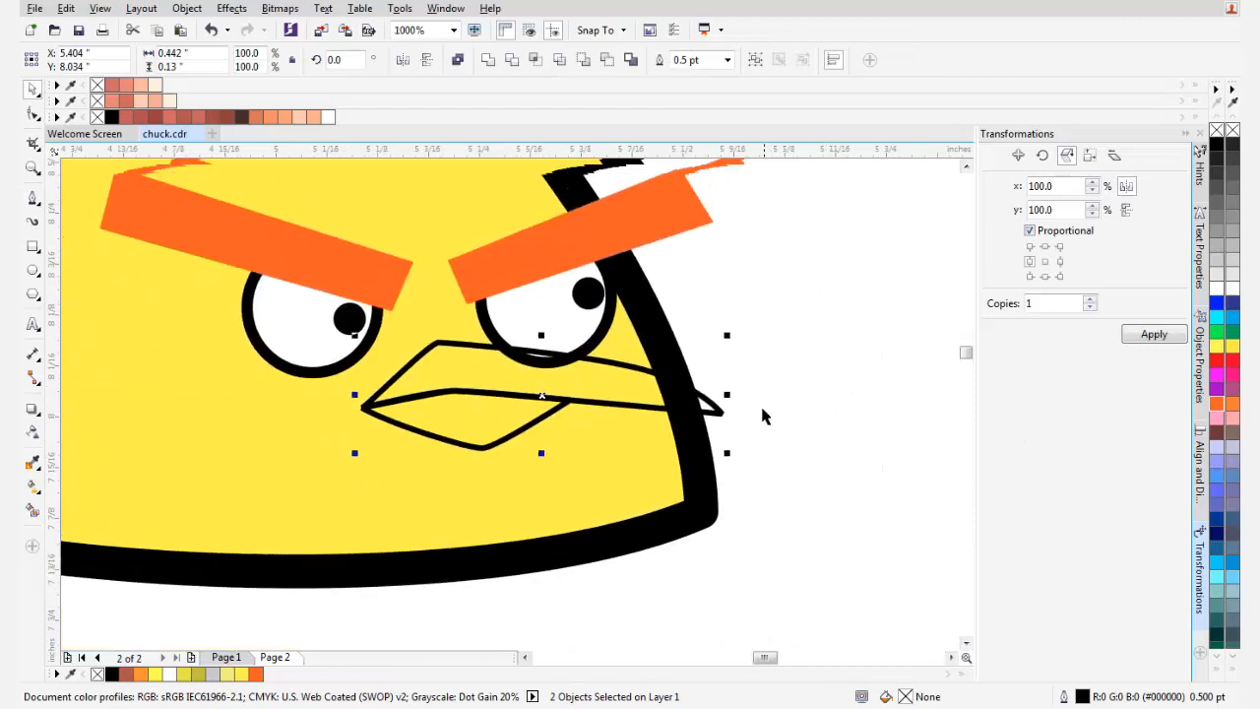
{"action": "left_click", "coordinate": [1217, 405]}
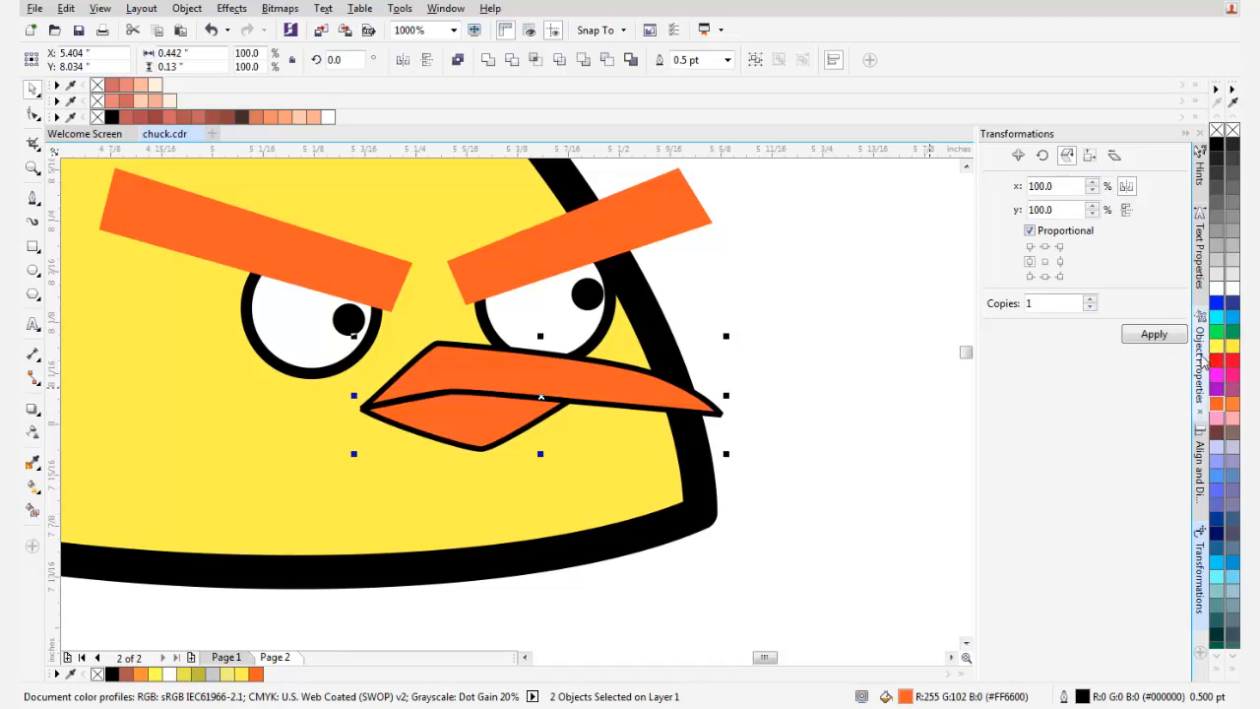
{"action": "left_click", "coordinate": [1199, 357]}
{"action": "left_click", "coordinate": [1012, 153]}
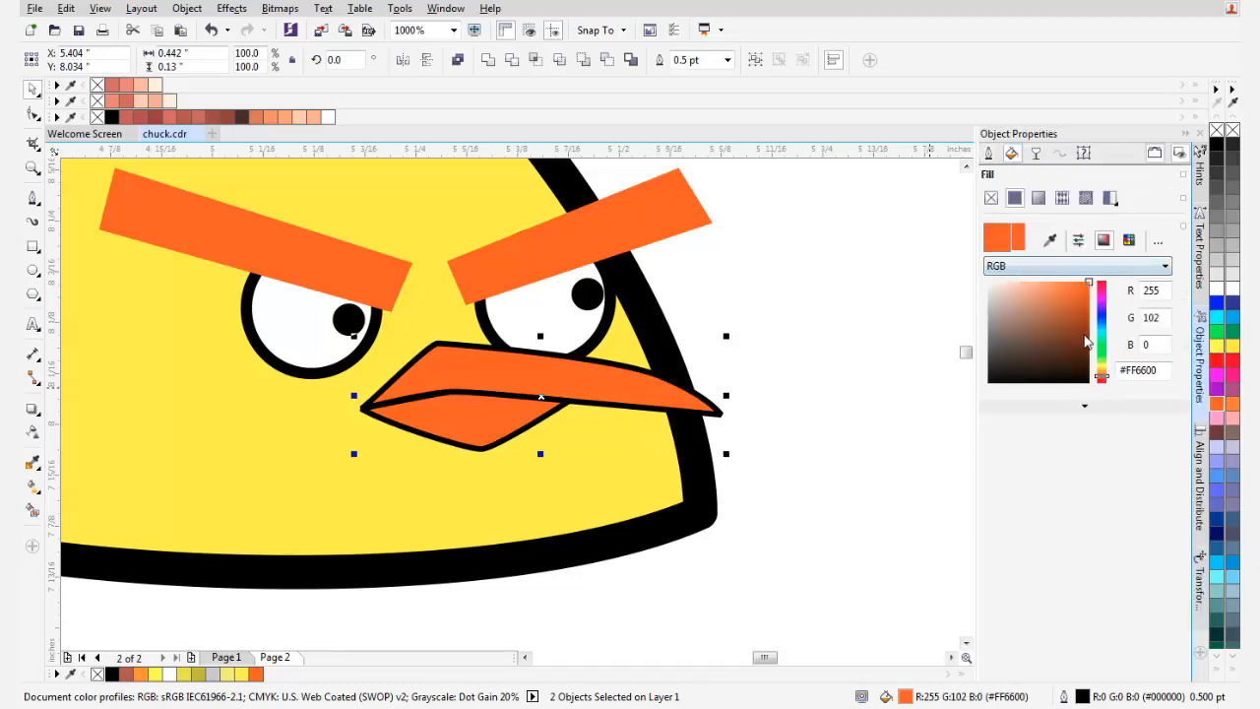
{"action": "left_click", "coordinate": [1049, 288]}
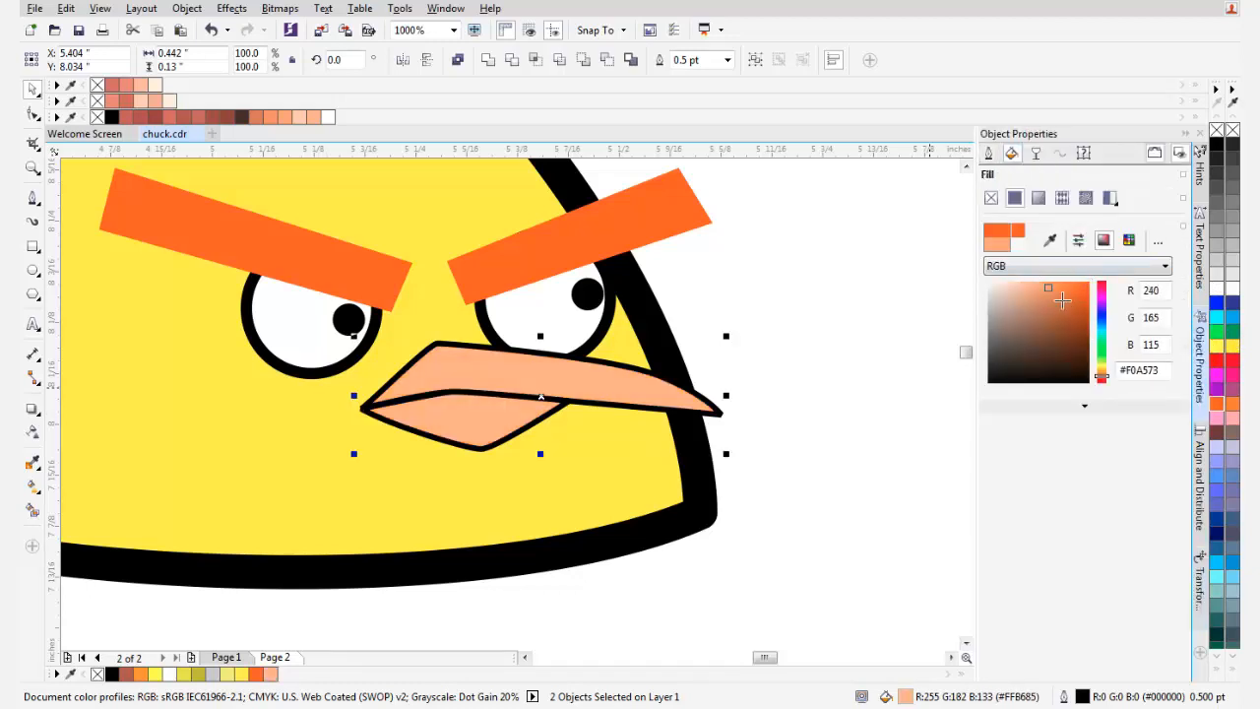
{"action": "left_click_drag", "start_coordinate": [1103, 378], "coordinate": [1102, 379]}
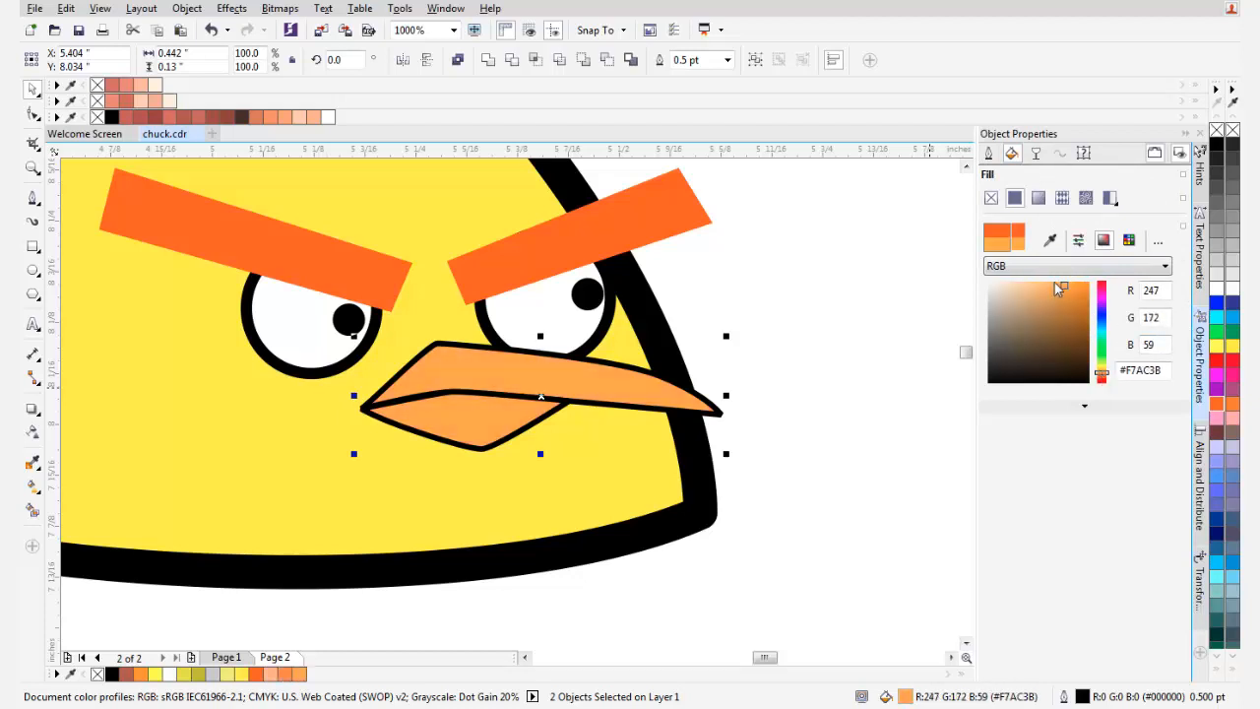
{"action": "left_click_drag", "start_coordinate": [1086, 294], "coordinate": [1091, 281]}
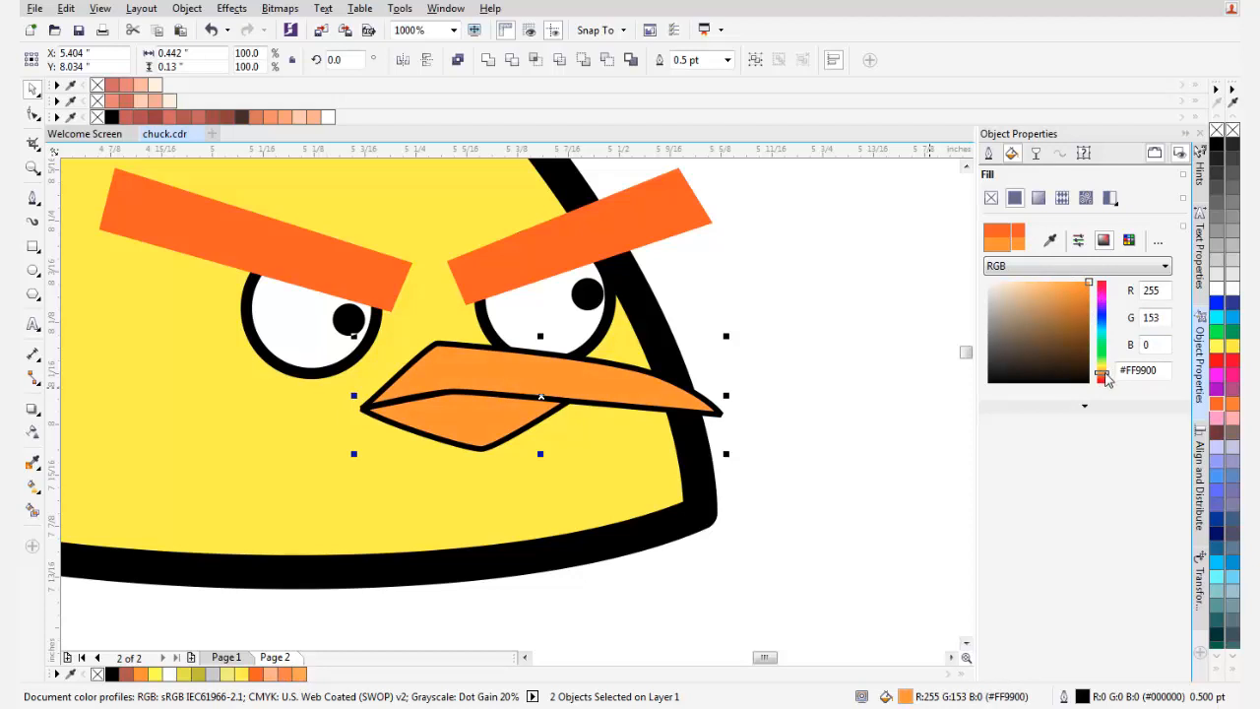
{"action": "left_click", "coordinate": [815, 347]}
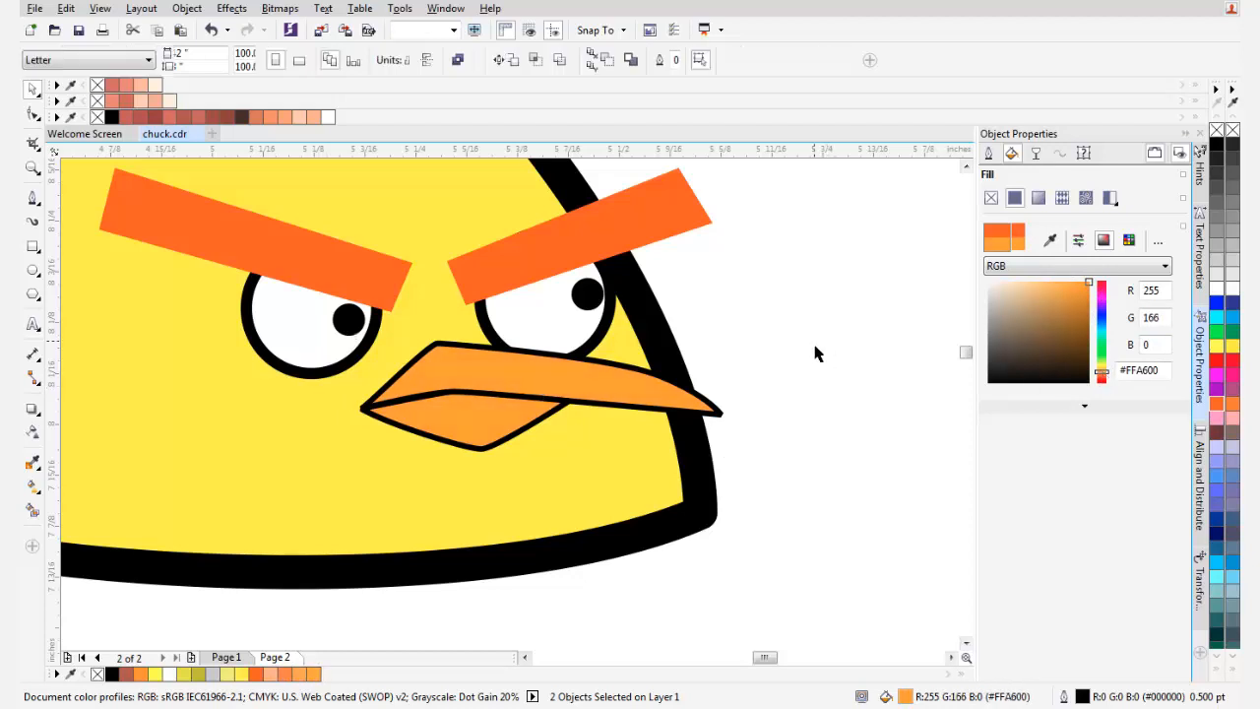
- Set the outline width of both beak shapes to 0.75 pt
{"action": "left_click", "coordinate": [592, 386]}
{"action": "left_click", "coordinate": [520, 412], "text": "shift"}
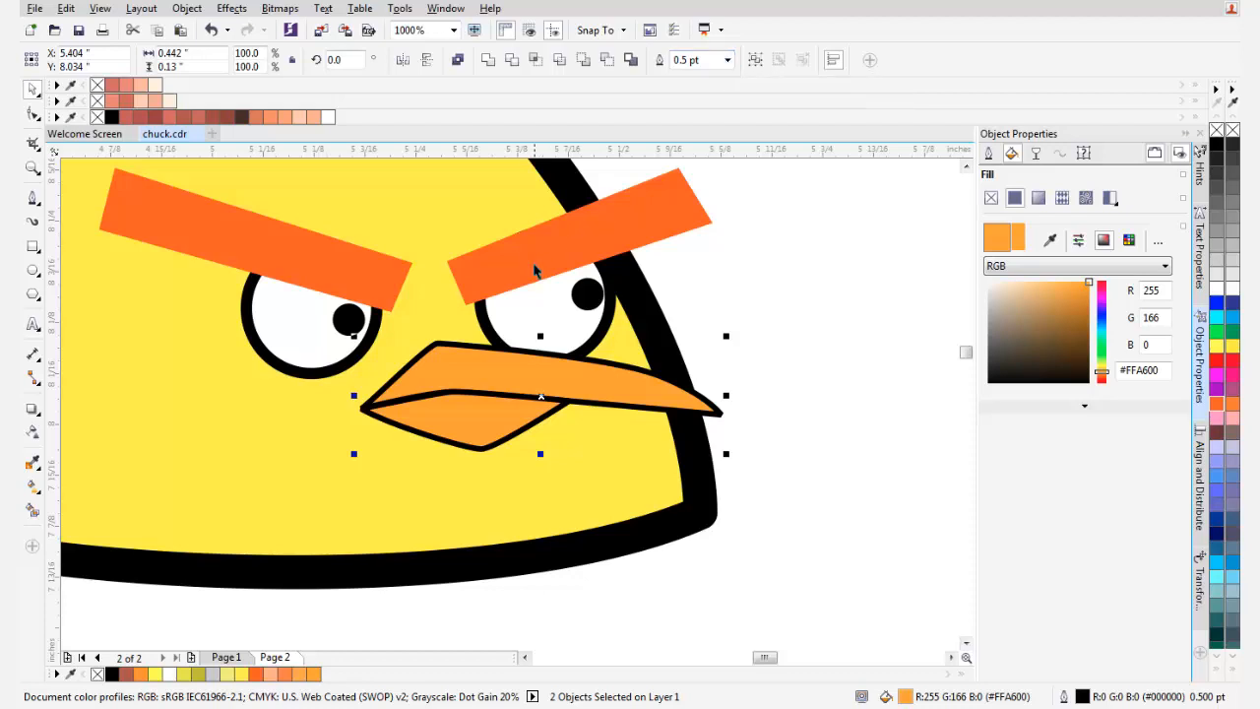
{"action": "left_click", "coordinate": [729, 61]}
{"action": "left_click", "coordinate": [714, 116]}
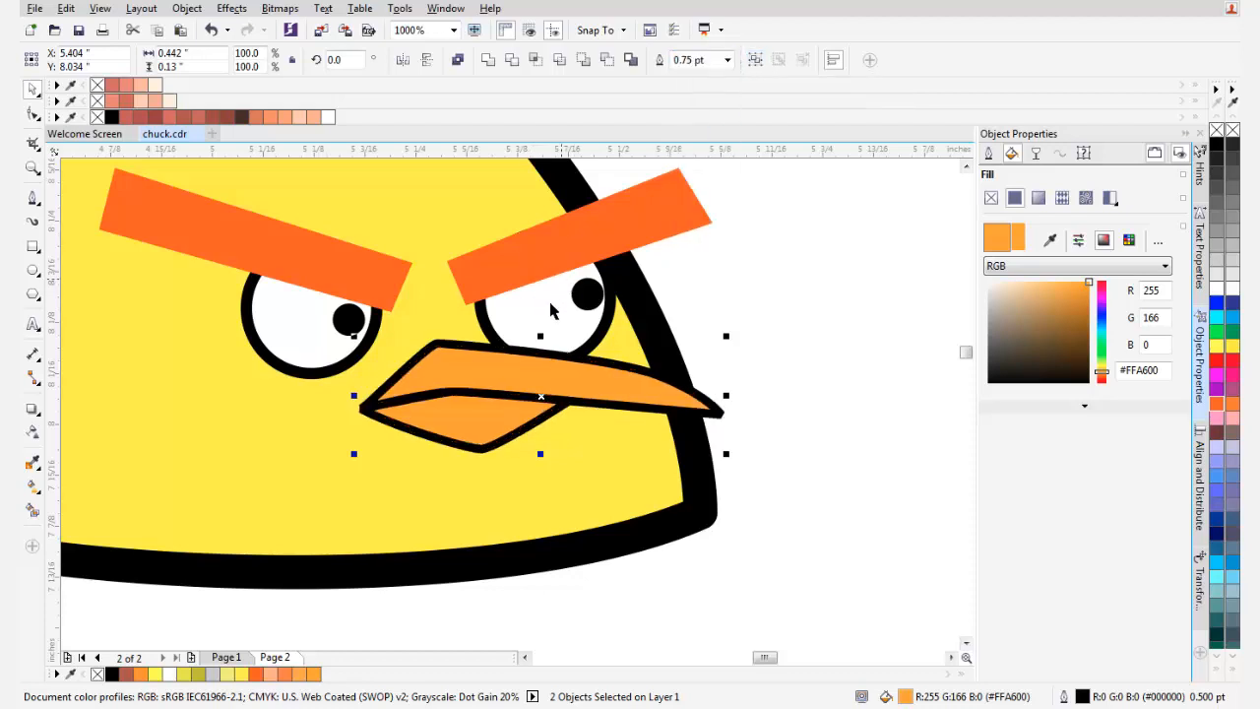
- Set the outline width of both white eye circles to 0.75 pt, leaving nothing selected
{"action": "left_click", "coordinate": [533, 313]}
{"action": "left_click", "coordinate": [302, 371], "text": "shift"}
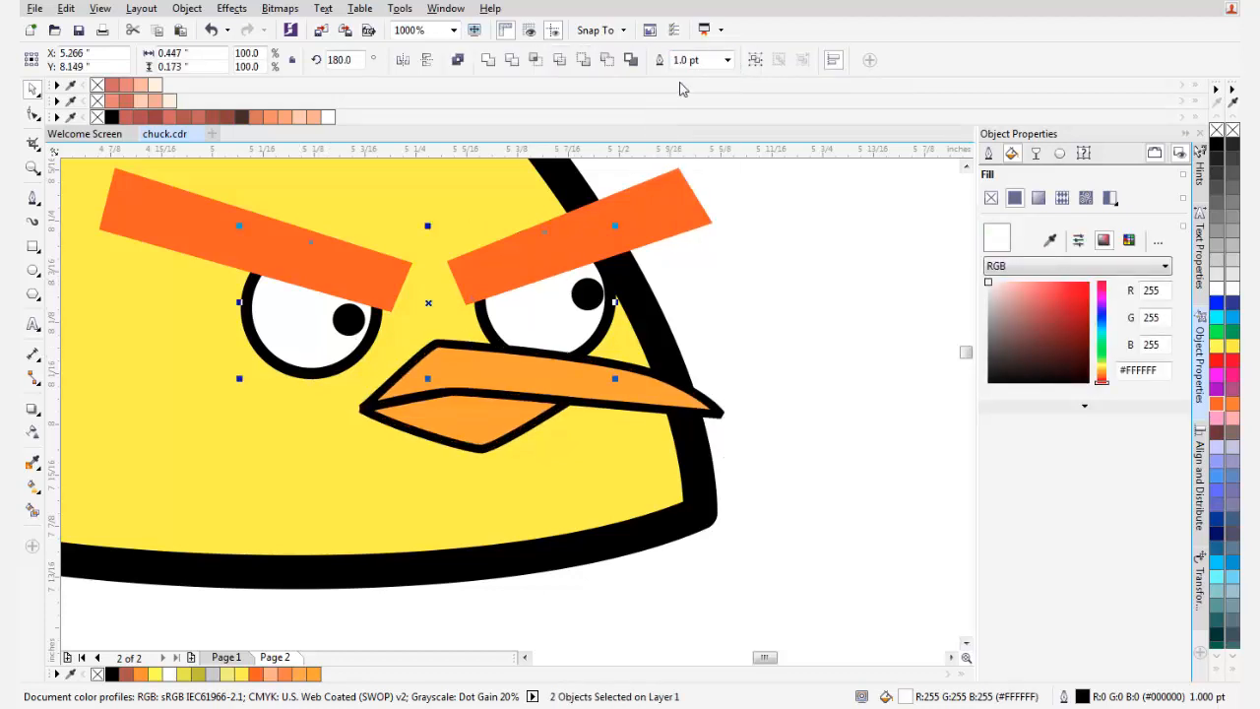
{"action": "left_click", "coordinate": [730, 61]}
{"action": "left_click", "coordinate": [713, 116]}
{"action": "scroll", "coordinate": [613, 361], "scroll_direction": "down", "scroll_amount": 4}
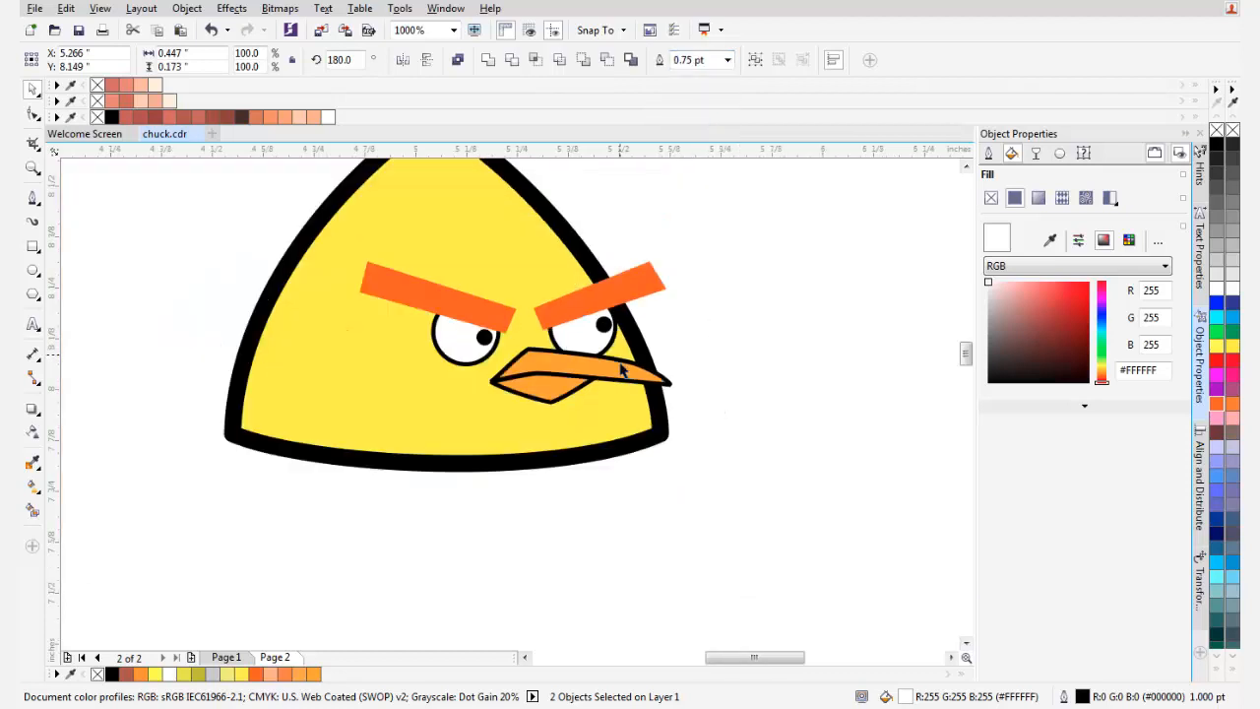
{"action": "key", "text": "Escape"}
- Try to shift the left eye with its pupil and eyebrow slightly right toward the beak
{"action": "scroll", "coordinate": [487, 360], "scroll_direction": "up", "scroll_amount": 4}
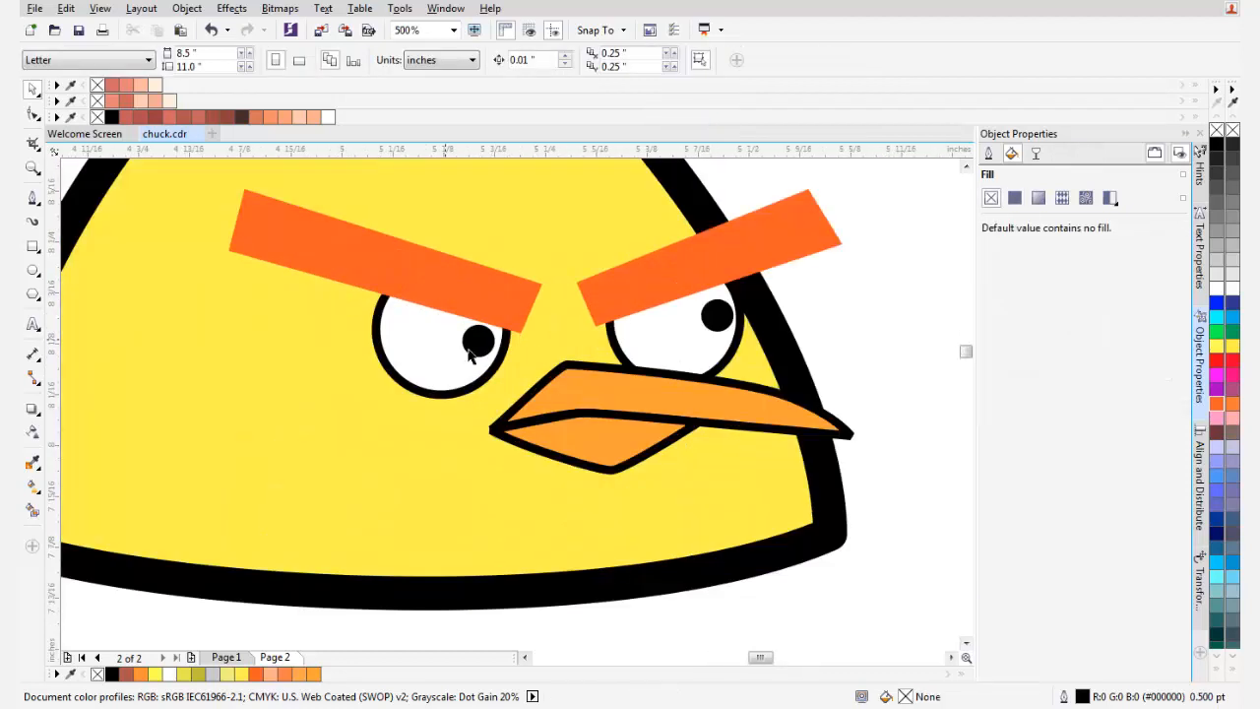
{"action": "left_click", "coordinate": [482, 355]}
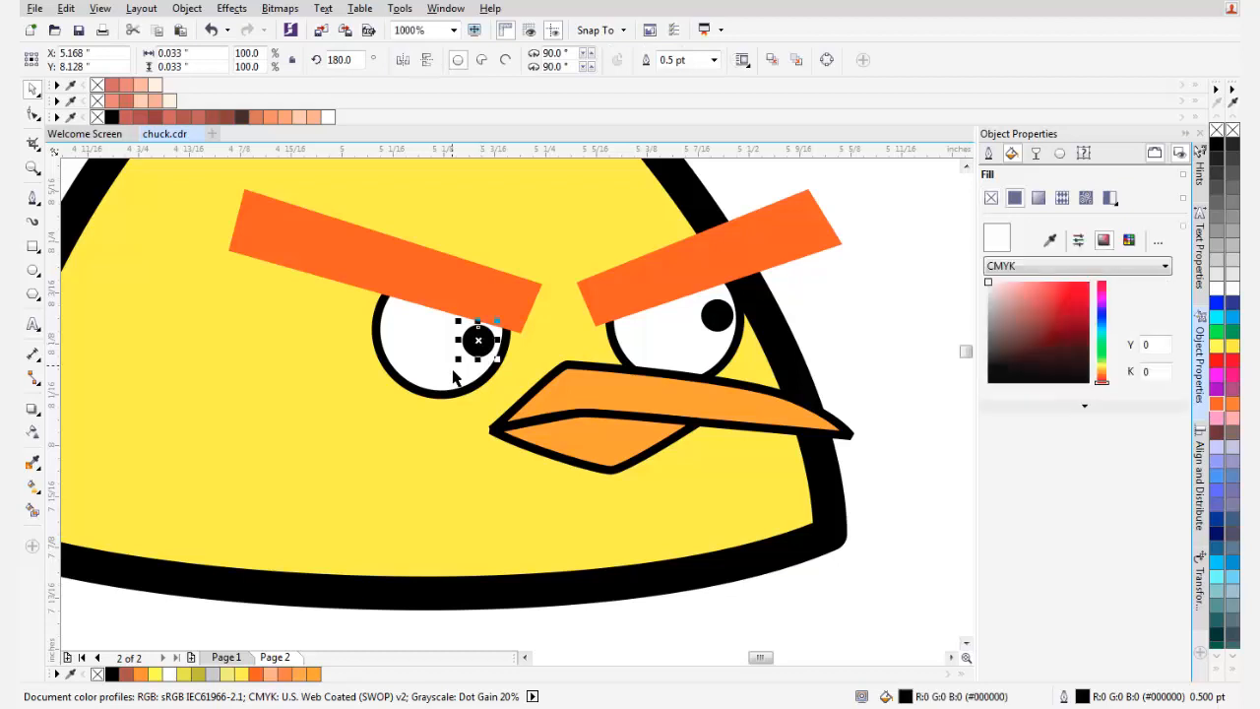
{"action": "left_click", "coordinate": [440, 289], "text": "shift"}
{"action": "mouse_move", "coordinate": [448, 288]}
{"action": "left_mouse_down"}
{"action": "mouse_move", "coordinate": [478, 290]}
{"action": "mouse_move", "coordinate": [466, 298]}
{"action": "left_mouse_up"}
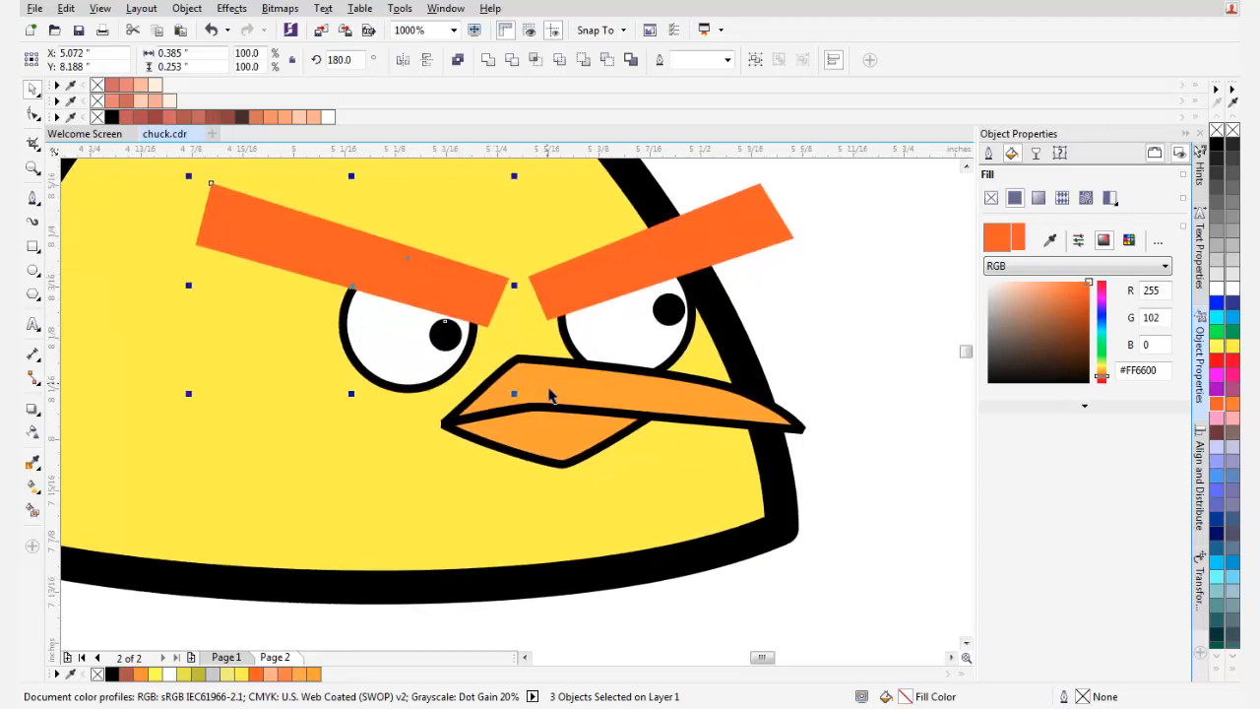
- Select both beak shapes, move them about 0.01 inches left and stretch them upward to 0.145 inches tall
{"action": "left_click", "coordinate": [551, 394]}
{"action": "scroll", "coordinate": [573, 391], "scroll_direction": "up", "scroll_amount": 2}
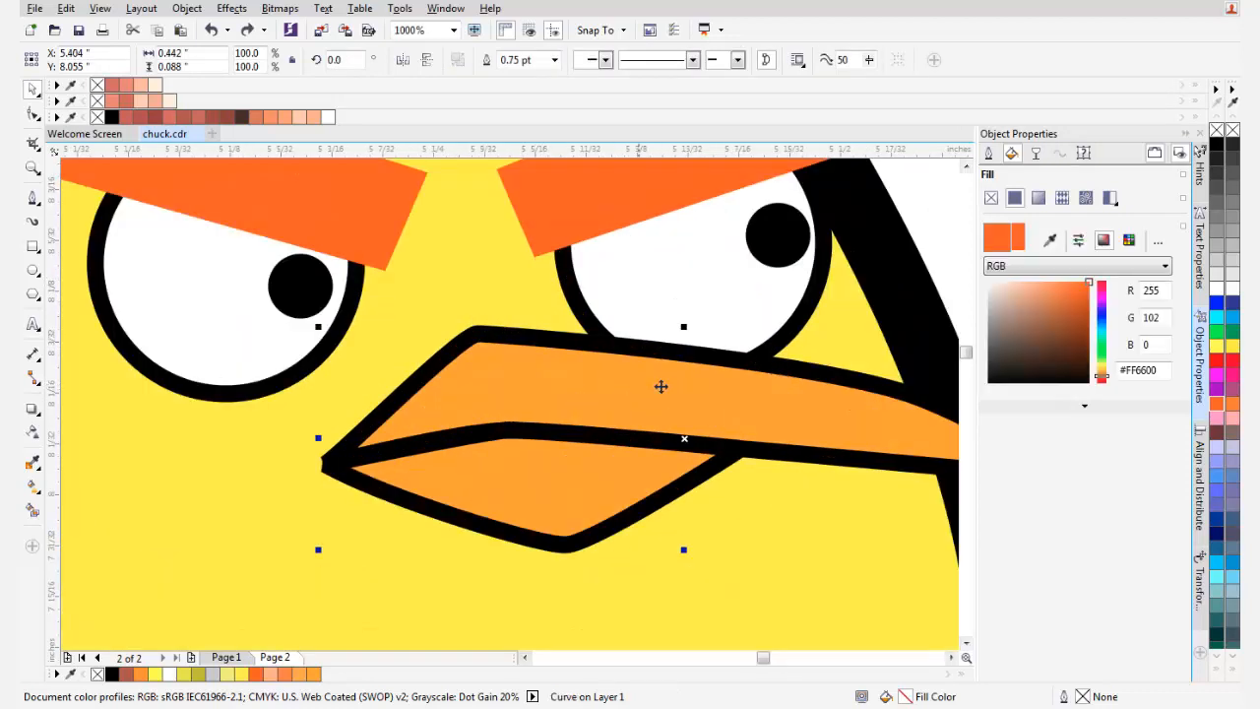
{"action": "left_click_drag", "start_coordinate": [701, 342], "coordinate": [697, 313]}
- Reposition the corner node at the lower beak shape's pointed tip so its outline tucks under the upper beak's tip, leaving nothing selected
{"action": "scroll", "coordinate": [374, 472], "scroll_direction": "up", "scroll_amount": 1}
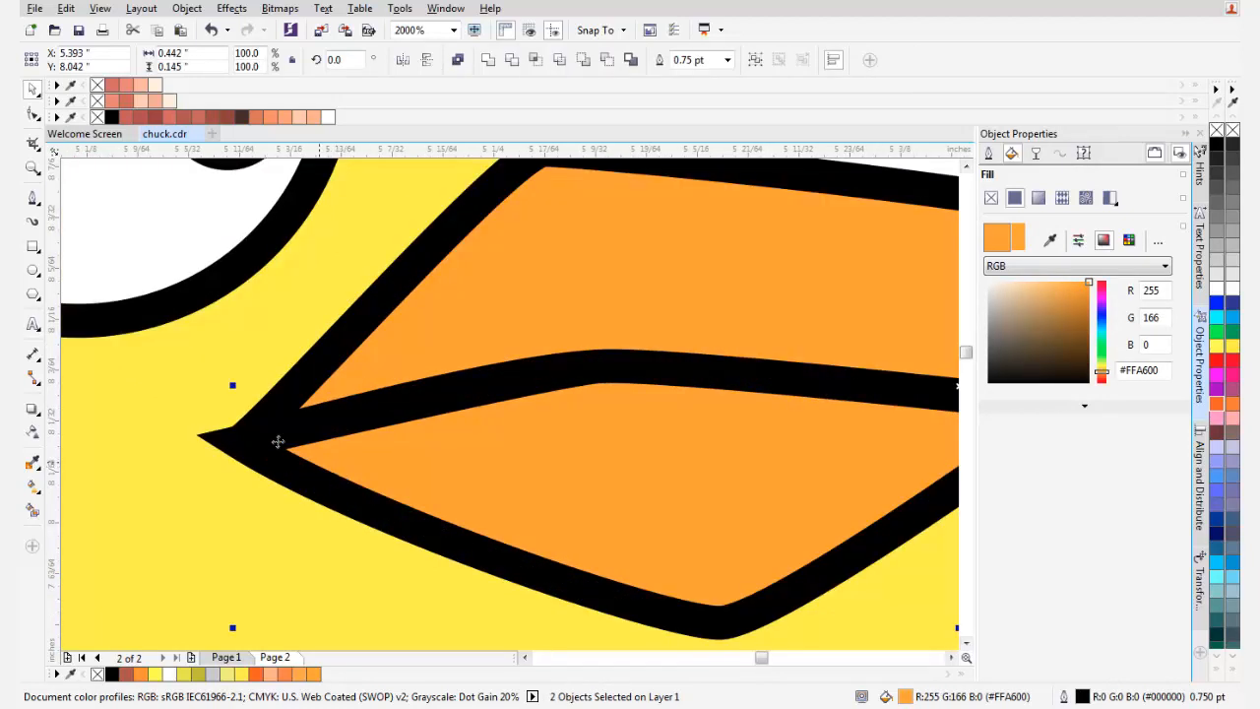
{"action": "left_click", "coordinate": [34, 116]}
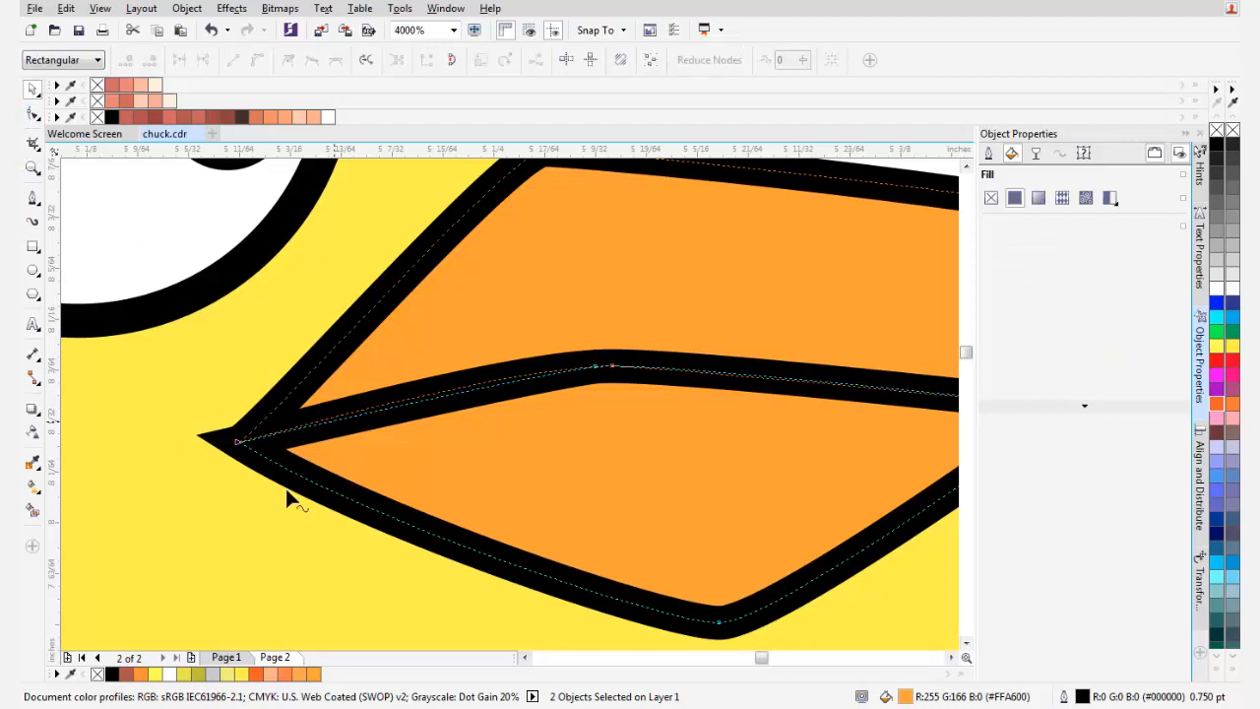
{"action": "left_click", "coordinate": [236, 449]}
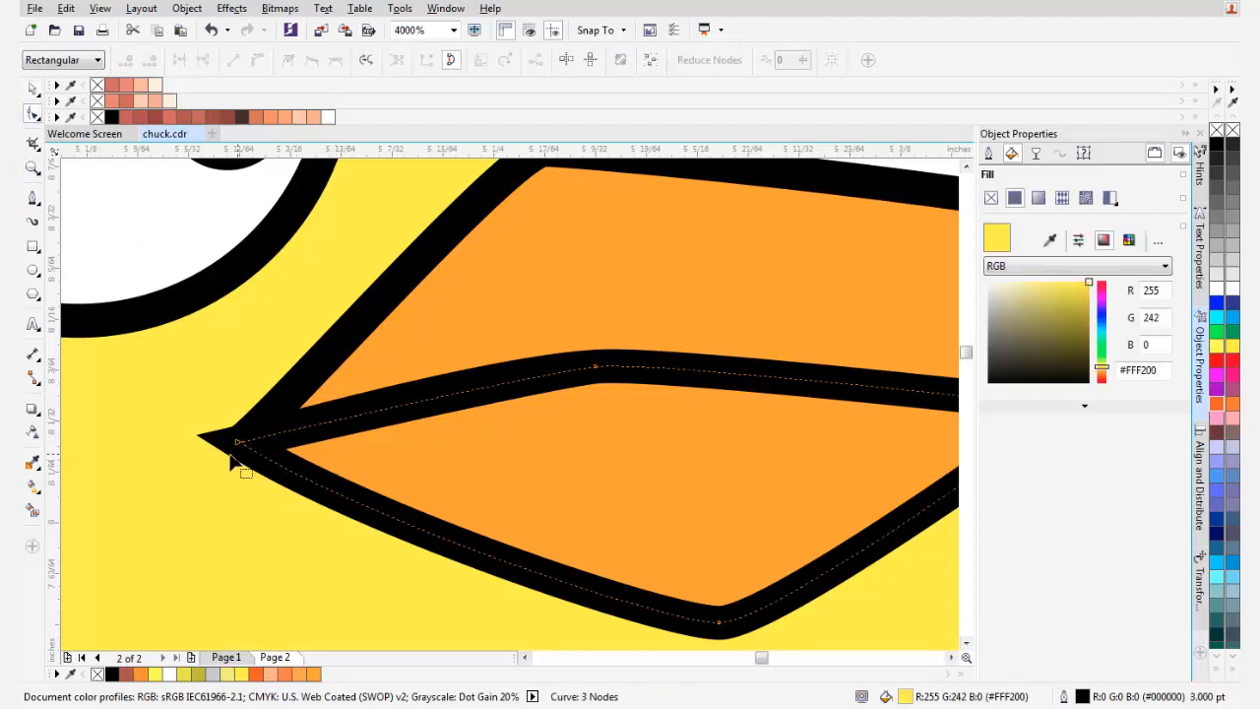
{"action": "left_click_drag", "start_coordinate": [238, 443], "coordinate": [287, 441]}
{"action": "scroll", "coordinate": [328, 478], "scroll_direction": "down", "scroll_amount": 1}
{"action": "scroll", "coordinate": [303, 469], "scroll_direction": "up", "scroll_amount": 1}
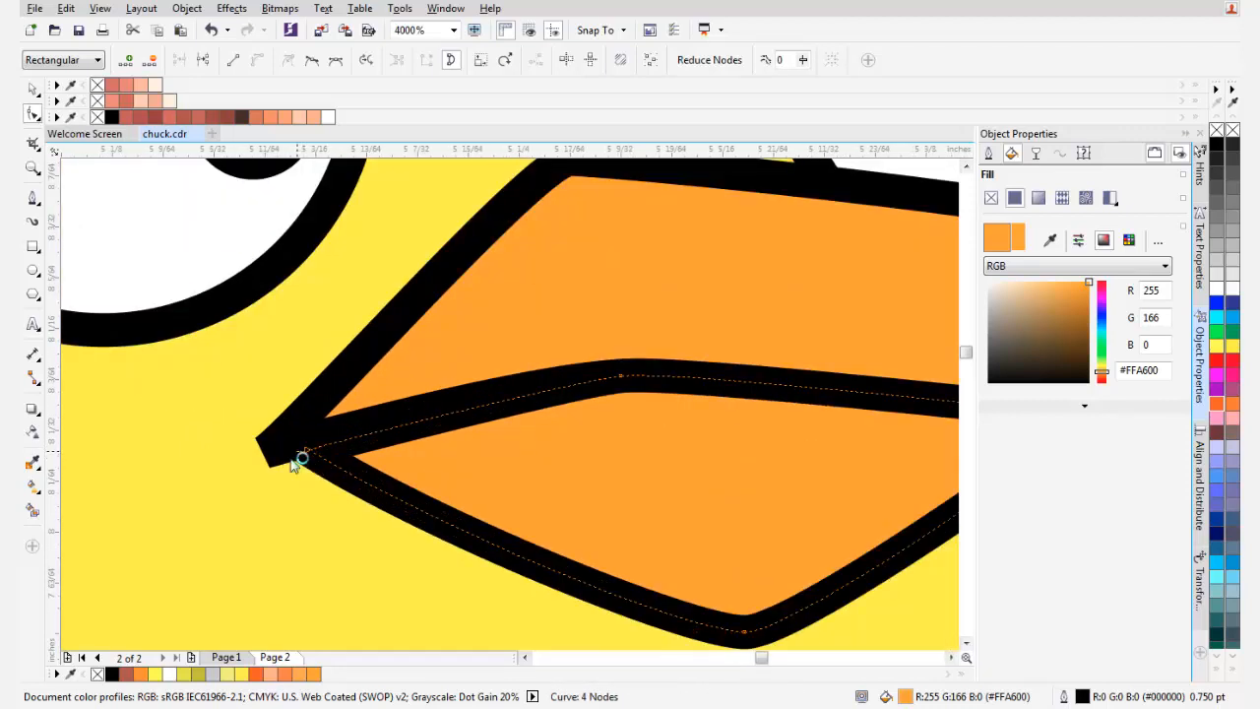
{"action": "scroll", "coordinate": [296, 461], "scroll_direction": "down", "scroll_amount": 1}
{"action": "left_click_drag", "start_coordinate": [296, 459], "coordinate": [290, 454]}
{"action": "scroll", "coordinate": [290, 453], "scroll_direction": "down", "scroll_amount": 3}
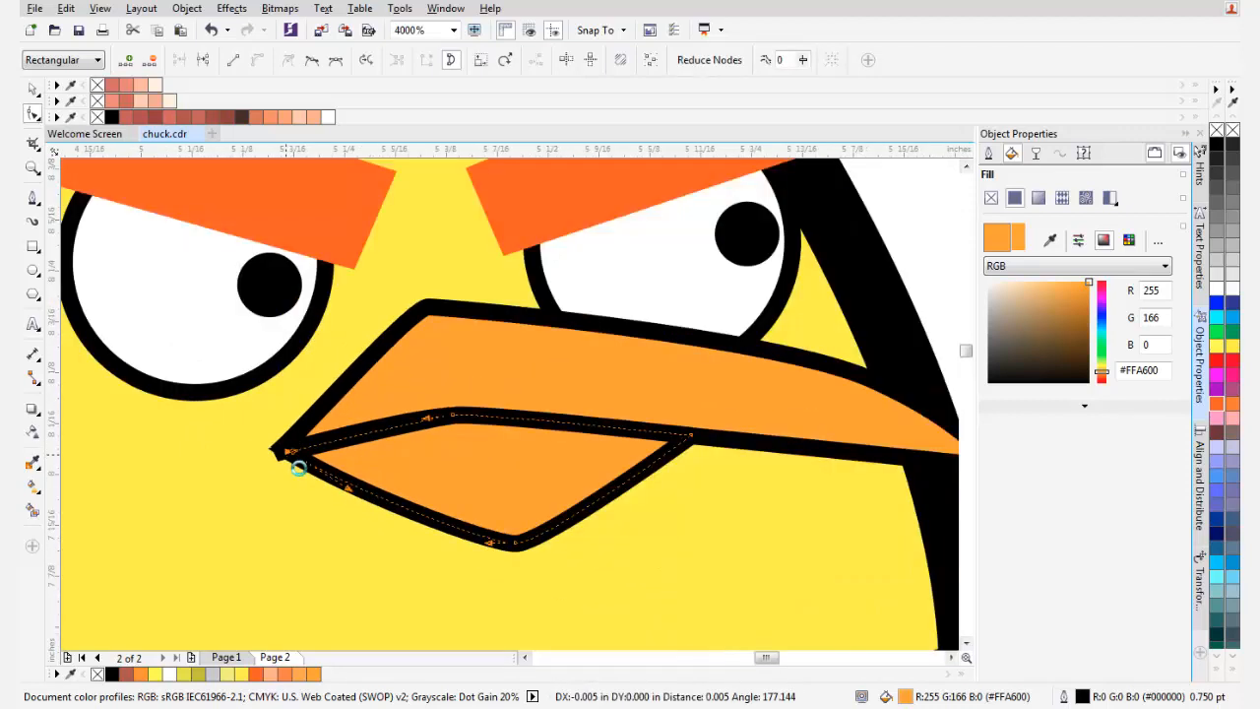
{"action": "key", "text": "space"}
{"action": "scroll", "coordinate": [425, 449], "scroll_direction": "down", "scroll_amount": 1}
{"action": "left_click", "coordinate": [472, 453]}
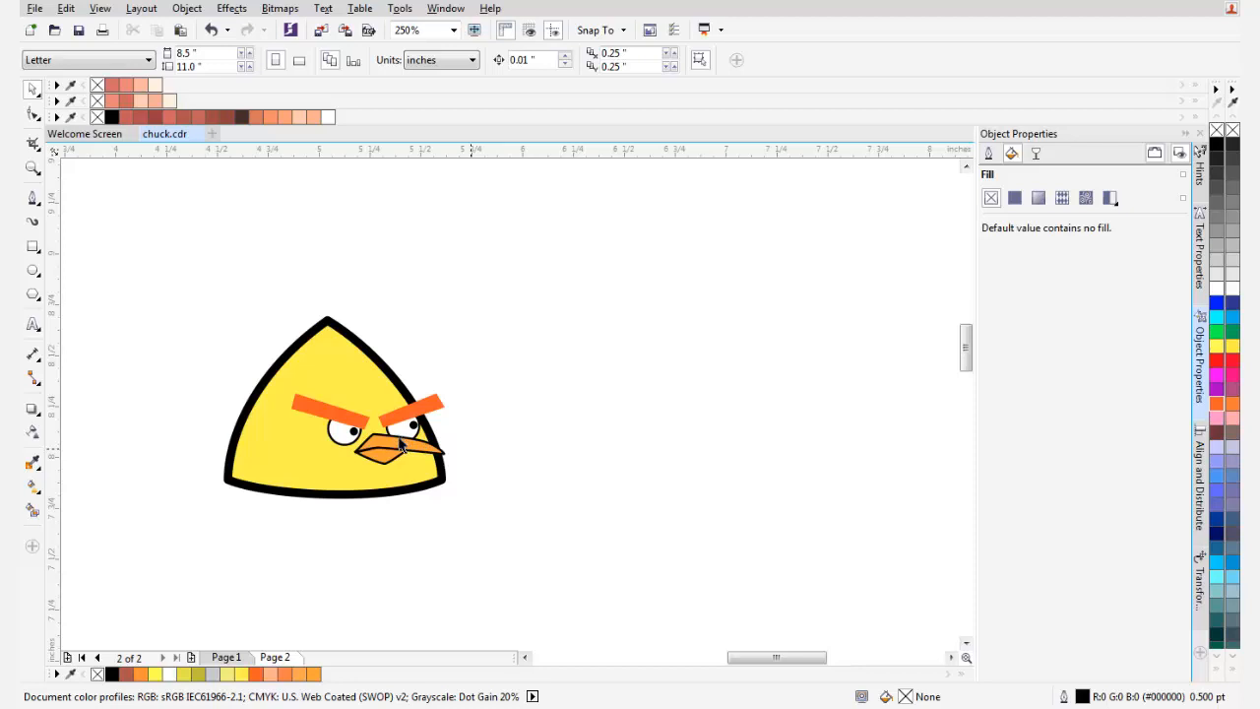
{"action": "scroll", "coordinate": [399, 445], "scroll_direction": "up", "scroll_amount": 5}
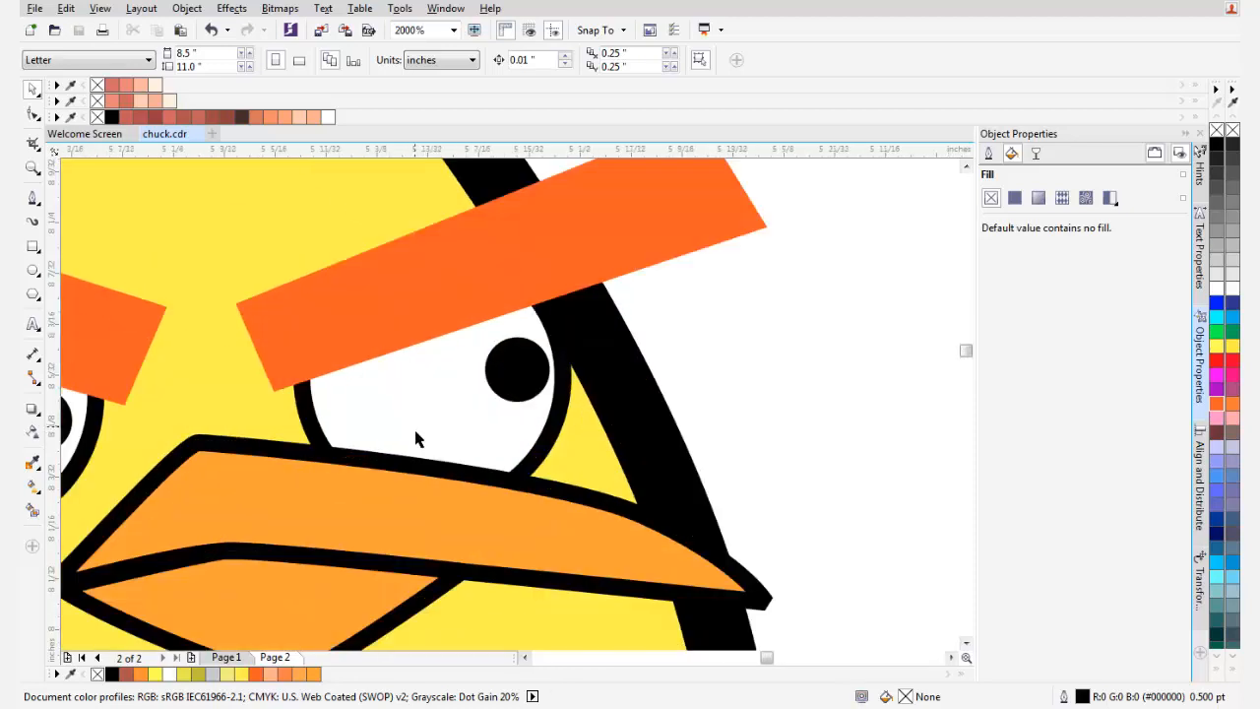
{"action": "left_click", "coordinate": [531, 404]}
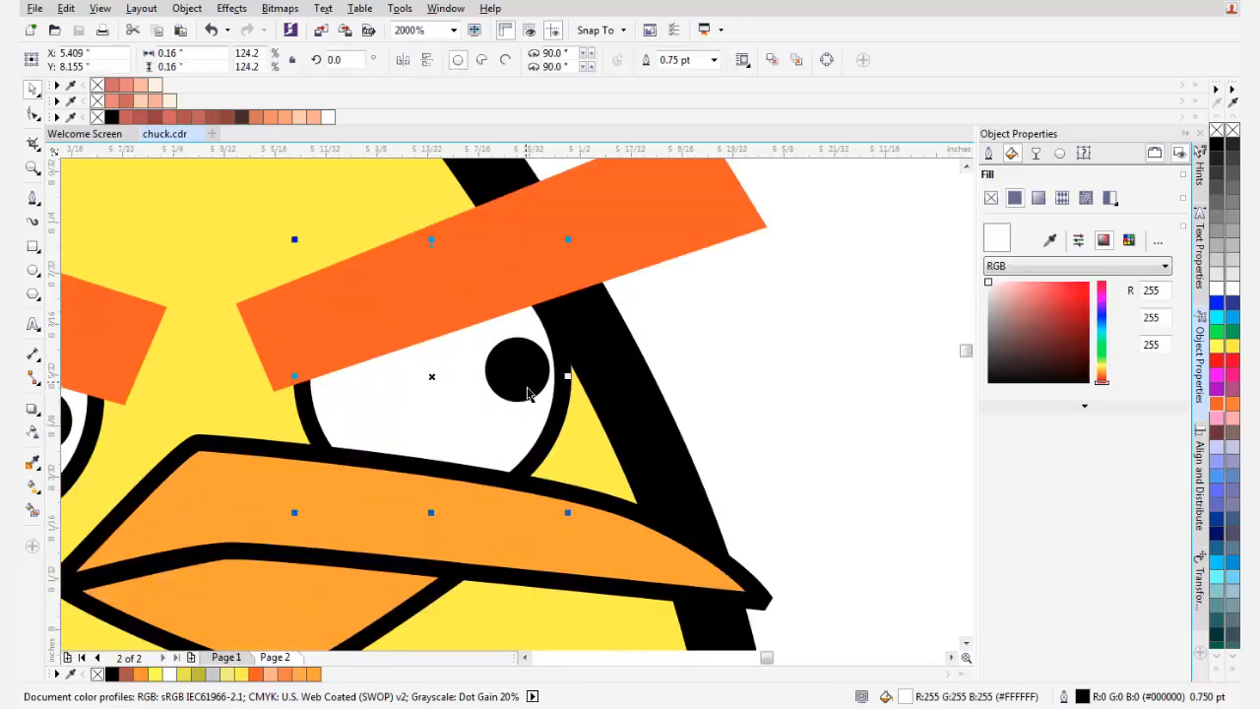
{"action": "left_click_drag", "start_coordinate": [301, 264], "coordinate": [318, 304]}
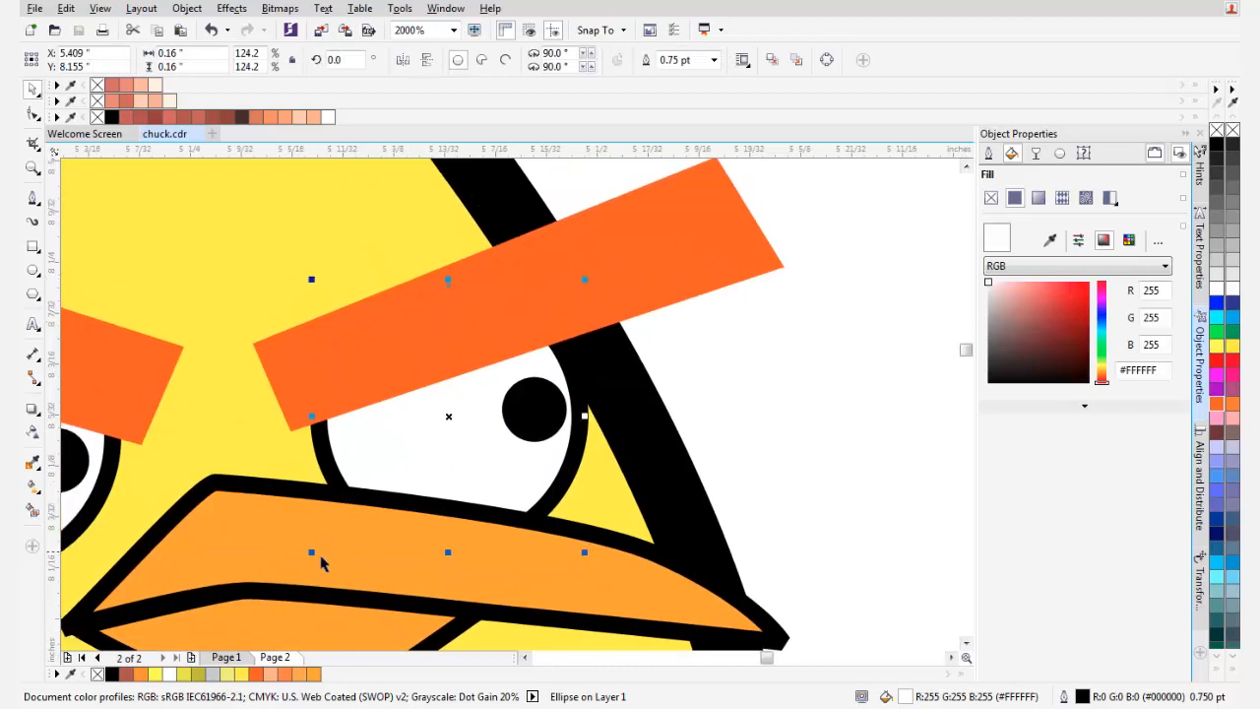
{"action": "left_click_drag", "start_coordinate": [310, 564], "coordinate": [286, 598]}
{"action": "left_click_drag", "start_coordinate": [386, 465], "coordinate": [419, 397]}
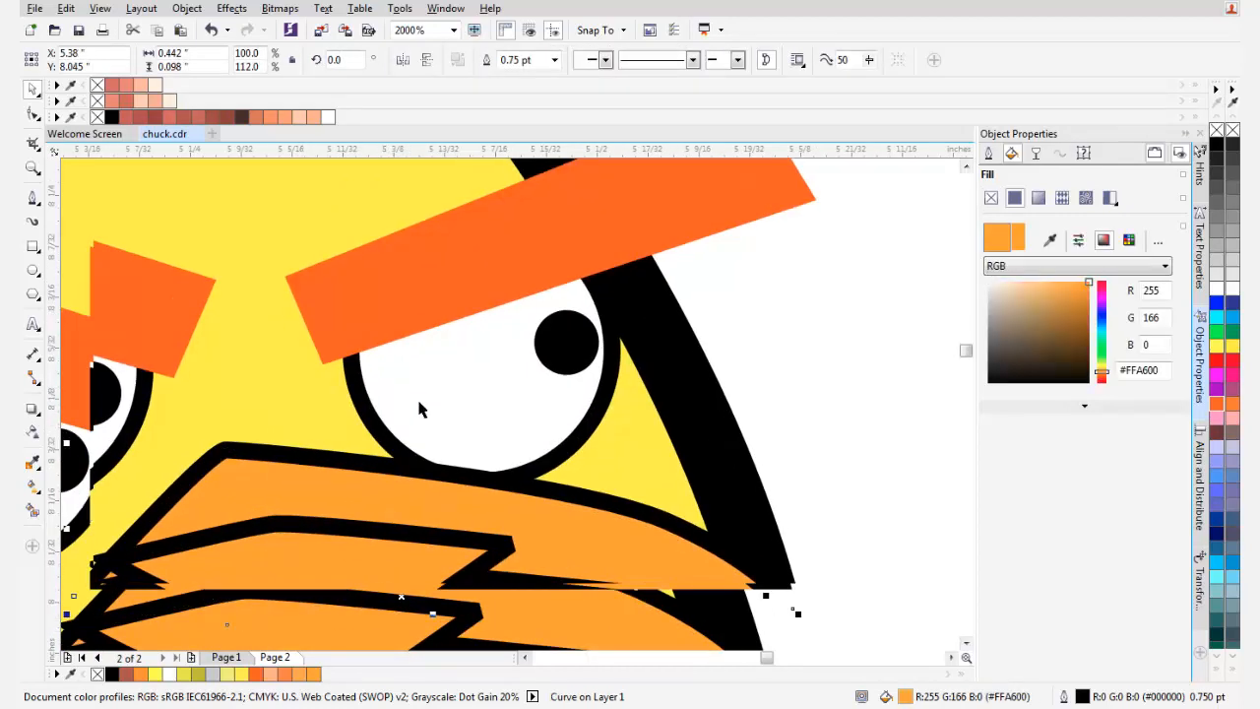
{"action": "key", "text": "ctrl+z"}
- Enlarge the right eye's white circle proportionally to about 0.173 inches and move it slightly right
{"action": "left_click", "coordinate": [463, 394]}
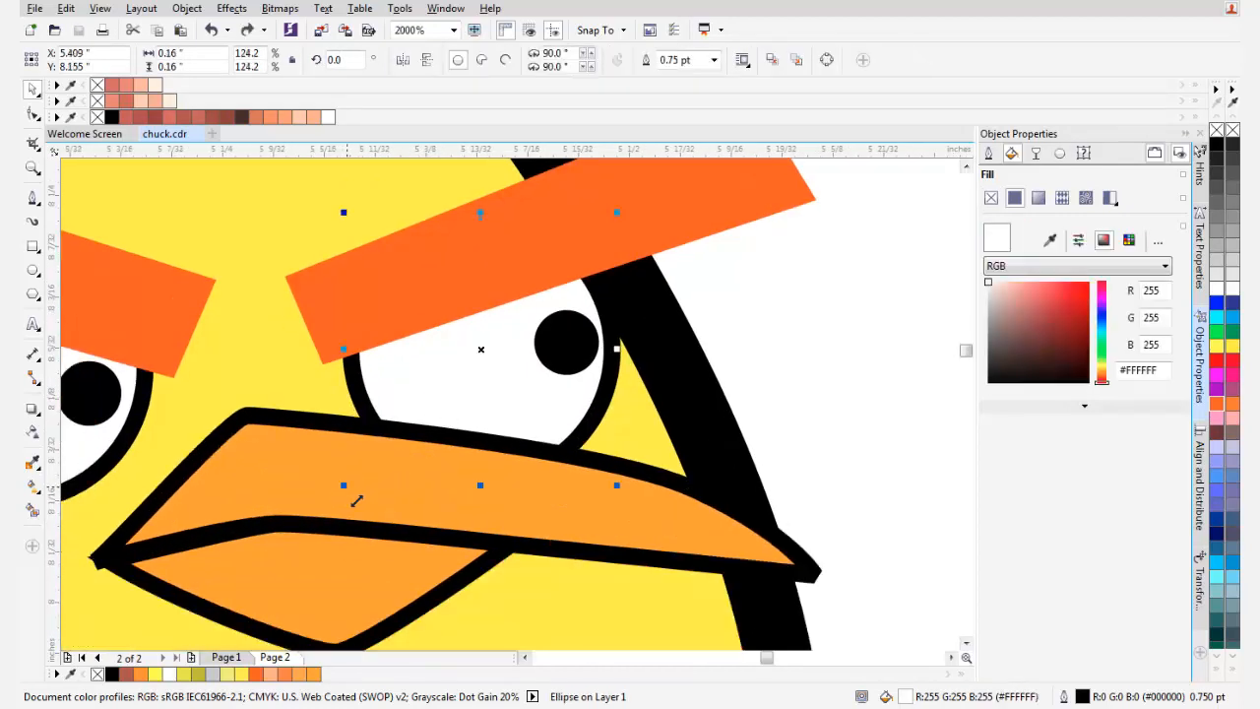
{"action": "left_click_drag", "start_coordinate": [343, 523], "coordinate": [334, 538]}
{"action": "left_click_drag", "start_coordinate": [368, 428], "coordinate": [439, 427]}
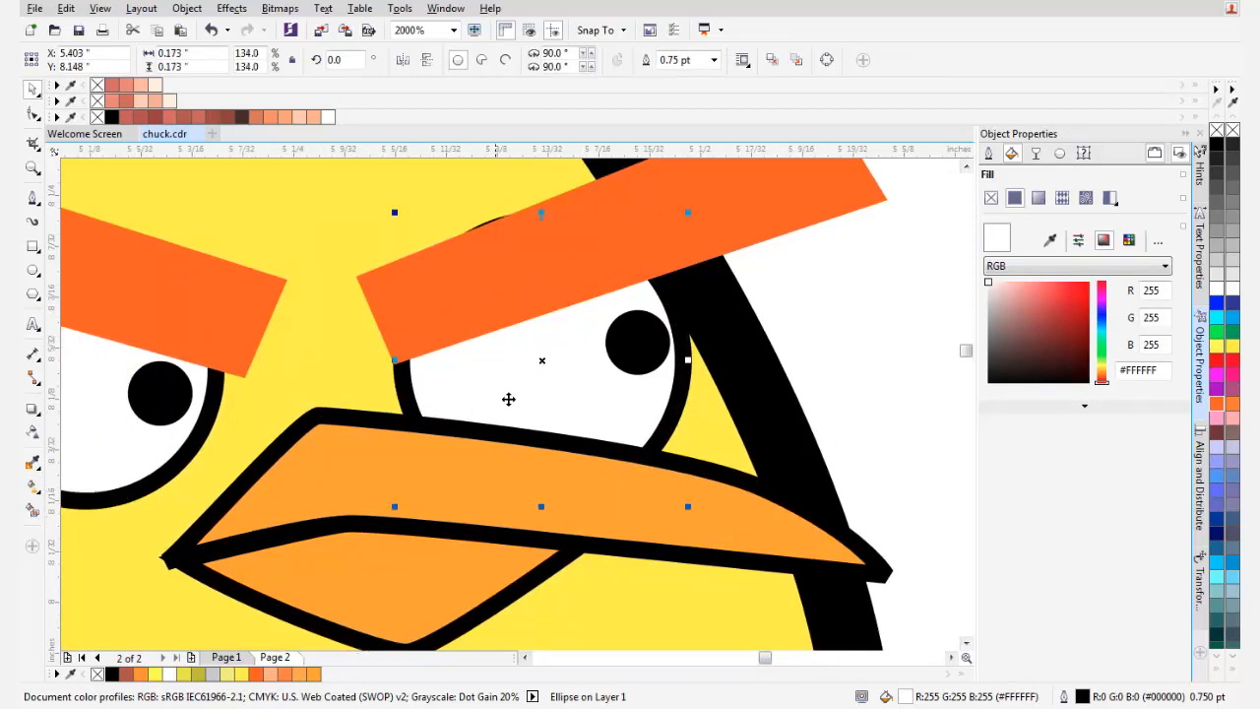
{"action": "left_click_drag", "start_coordinate": [509, 400], "coordinate": [527, 402]}
- Enlarge the left eye's white circle proportionally to about 0.177 inches and move it slightly left, leaving nothing selected
{"action": "left_click_drag", "start_coordinate": [134, 431], "coordinate": [319, 450]}
{"action": "left_click", "coordinate": [298, 469]}
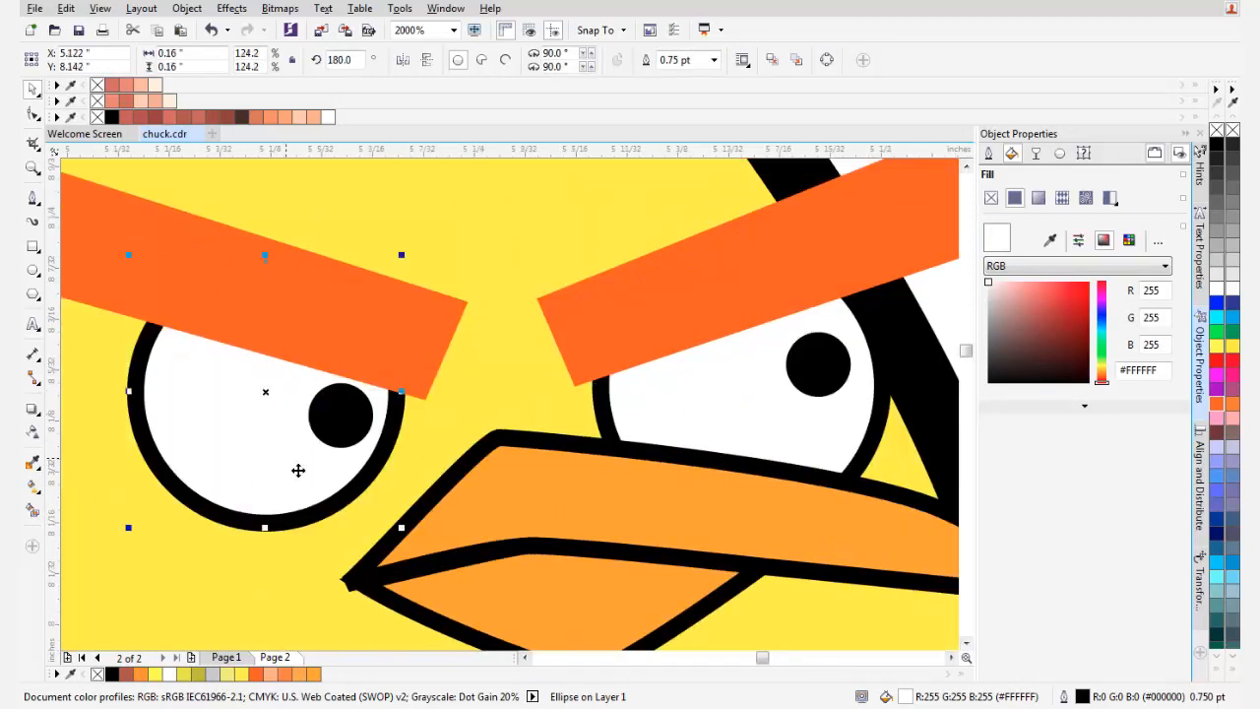
{"action": "left_click_drag", "start_coordinate": [406, 525], "coordinate": [416, 554]}
{"action": "left_click_drag", "start_coordinate": [365, 506], "coordinate": [349, 502]}
{"action": "scroll", "coordinate": [357, 494], "scroll_direction": "down", "scroll_amount": 2}
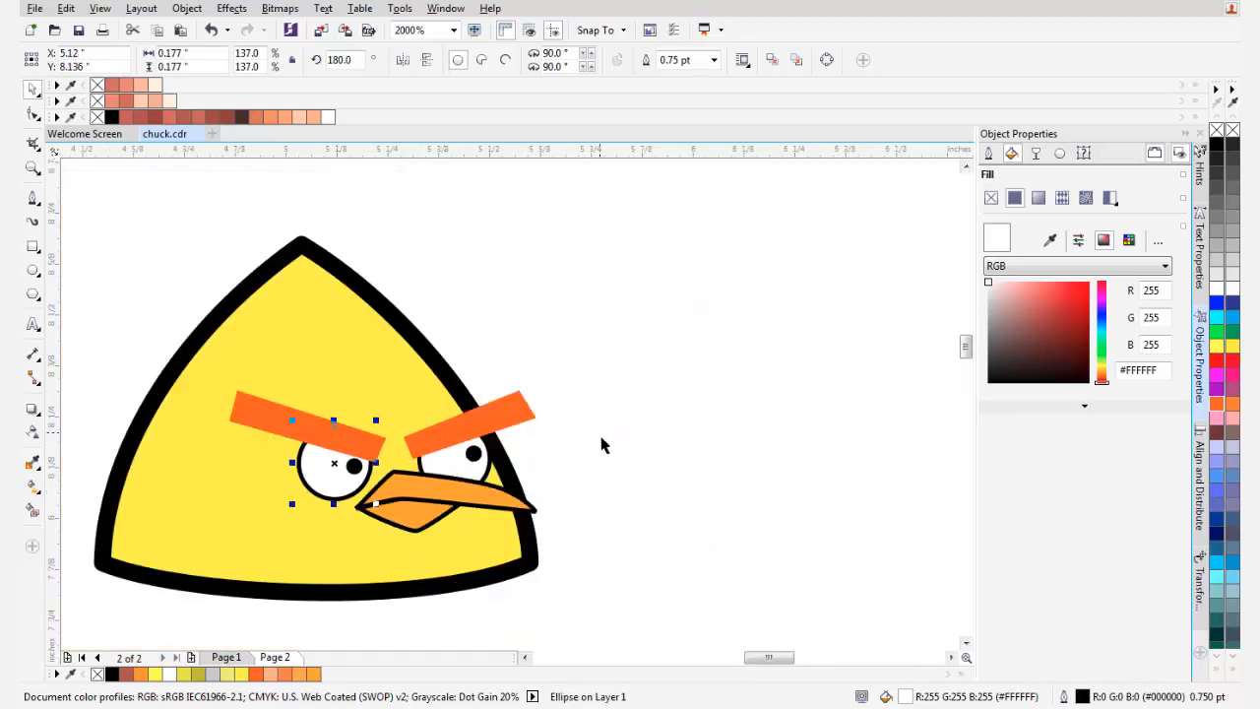
{"action": "left_click", "coordinate": [600, 439]}
- Move the right eye's pupil slightly down within the white of the eye, leaving nothing selected
{"action": "left_click_drag", "start_coordinate": [483, 503], "coordinate": [511, 462]}
{"action": "scroll", "coordinate": [503, 411], "scroll_direction": "up", "scroll_amount": 1}
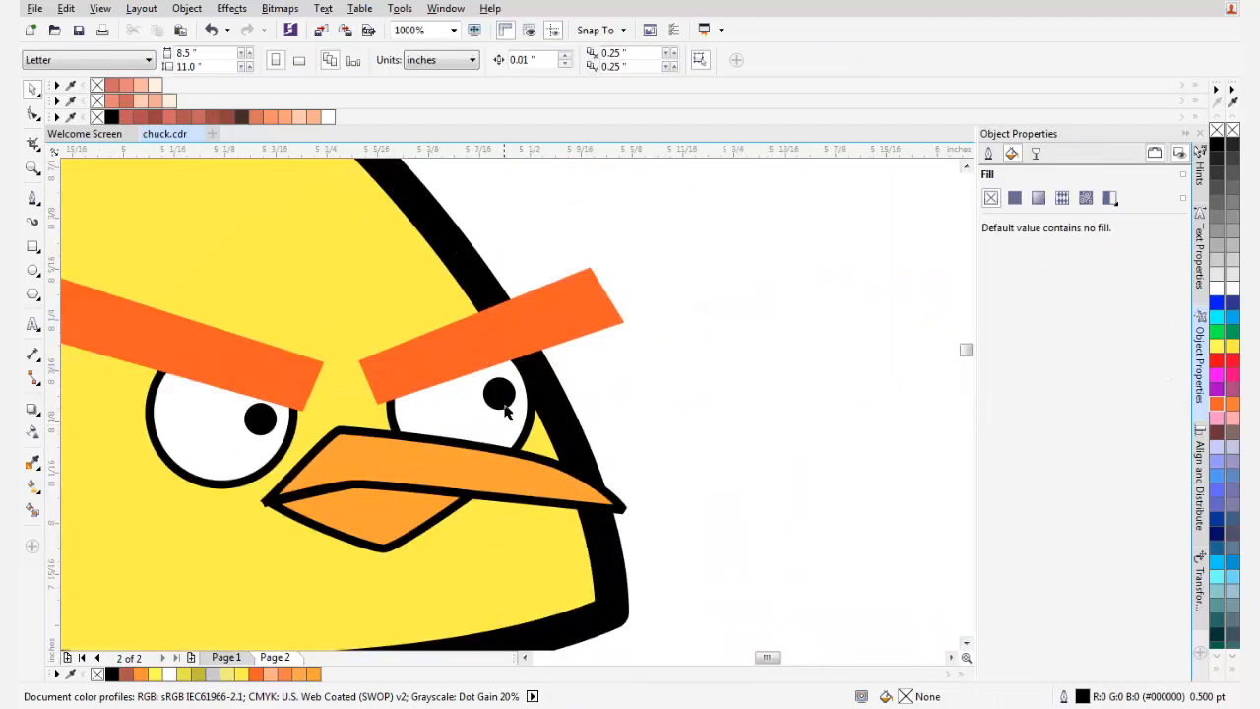
{"action": "left_click", "coordinate": [504, 403]}
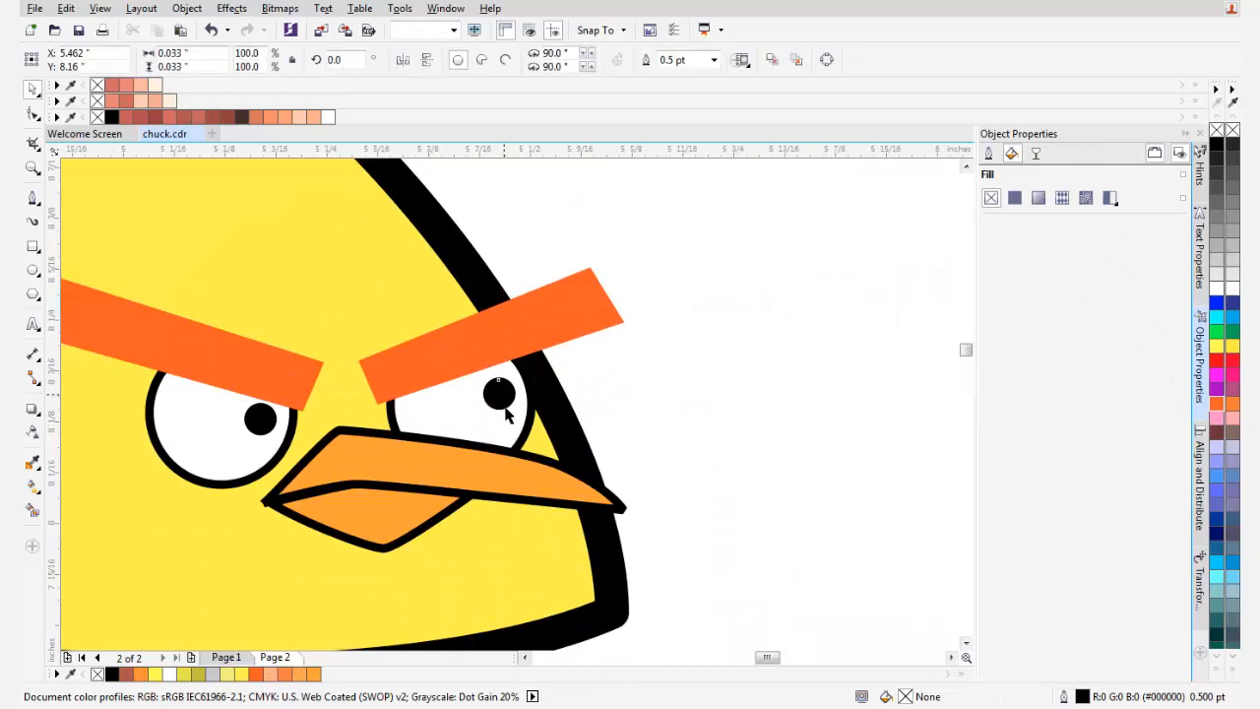
{"action": "scroll", "coordinate": [502, 403], "scroll_direction": "up", "scroll_amount": 1}
{"action": "scroll", "coordinate": [536, 411], "scroll_direction": "down", "scroll_amount": 3}
{"action": "left_click", "coordinate": [596, 413]}
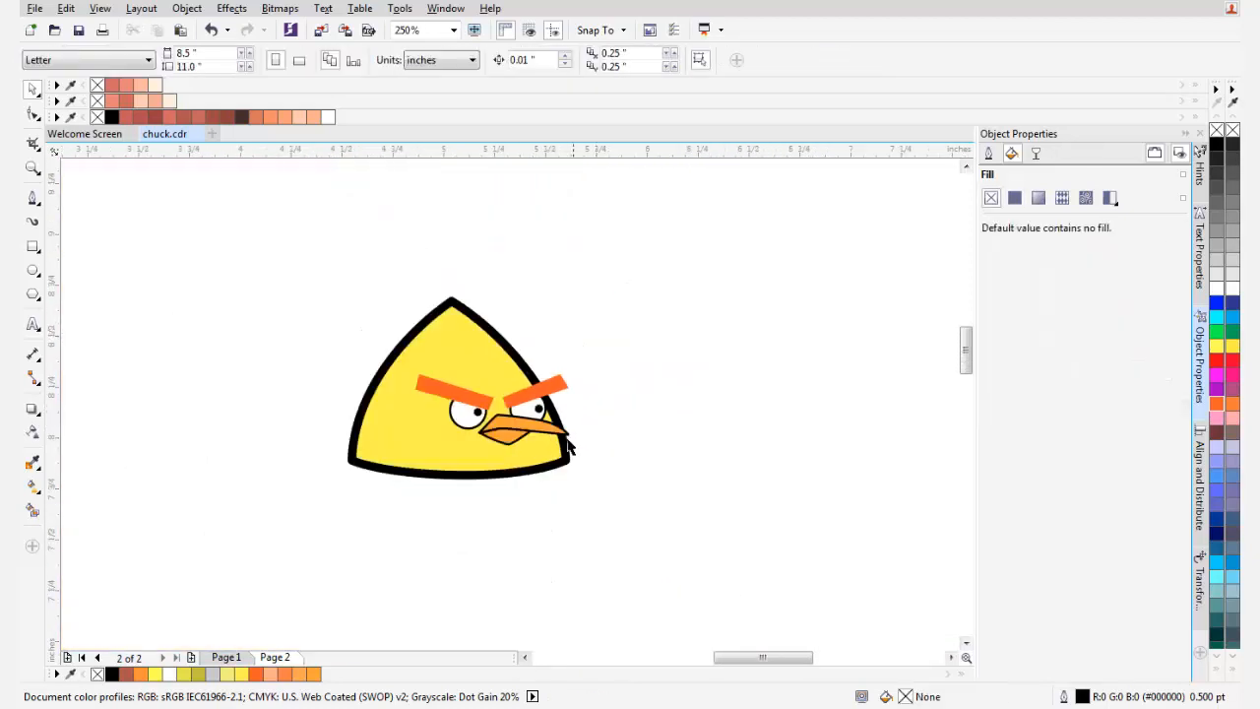
- Draw an unfilled ellipse about 1.18 by 0.53 inches overlapping the body's lower edge and shift it slightly right
{"action": "scroll", "coordinate": [554, 446], "scroll_direction": "up", "scroll_amount": 1}
{"action": "left_click_drag", "start_coordinate": [551, 448], "coordinate": [562, 418]}
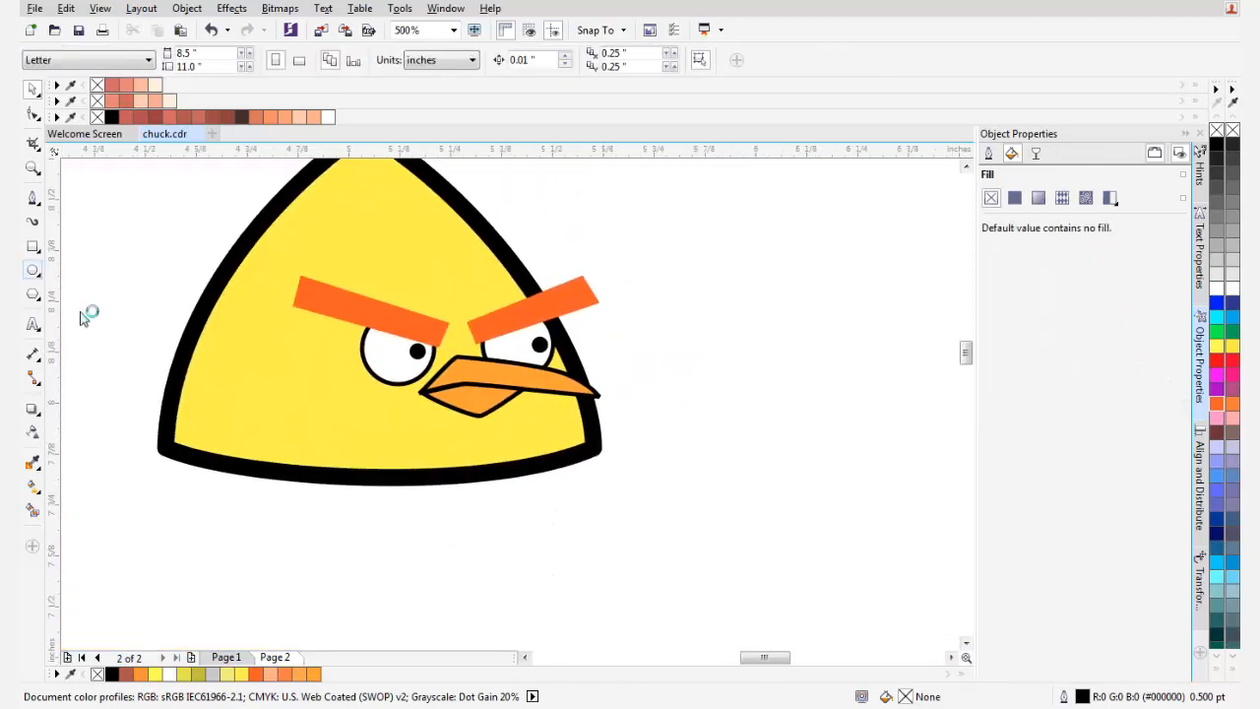
{"action": "left_click_drag", "start_coordinate": [195, 393], "coordinate": [681, 620]}
{"action": "key", "text": "space"}
{"action": "mouse_move", "coordinate": [628, 526]}
{"action": "left_mouse_down"}
{"action": "mouse_move", "coordinate": [584, 534]}
{"action": "mouse_move", "coordinate": [627, 536]}
{"action": "left_mouse_up"}
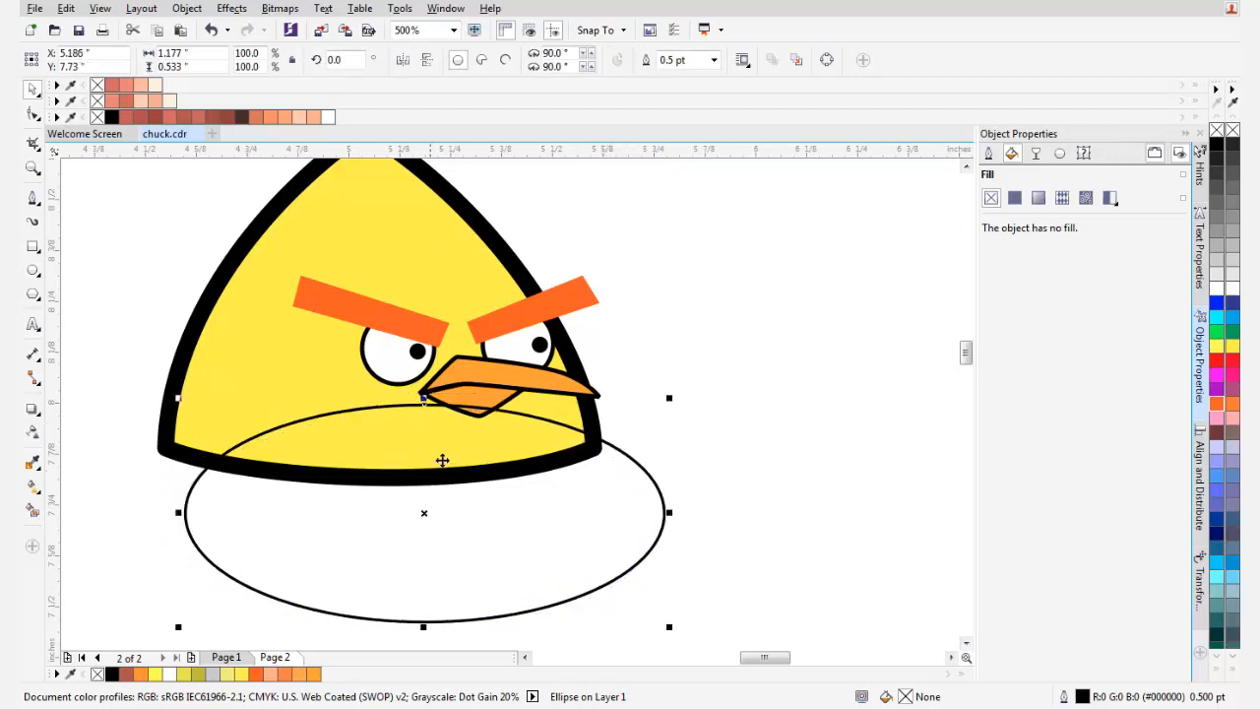
{"action": "left_click_drag", "start_coordinate": [443, 460], "coordinate": [456, 460]}
- Intersect the ellipse with the yellow body to create a belly shape and delete the ellipse
{"action": "left_click", "coordinate": [282, 343], "text": "shift"}
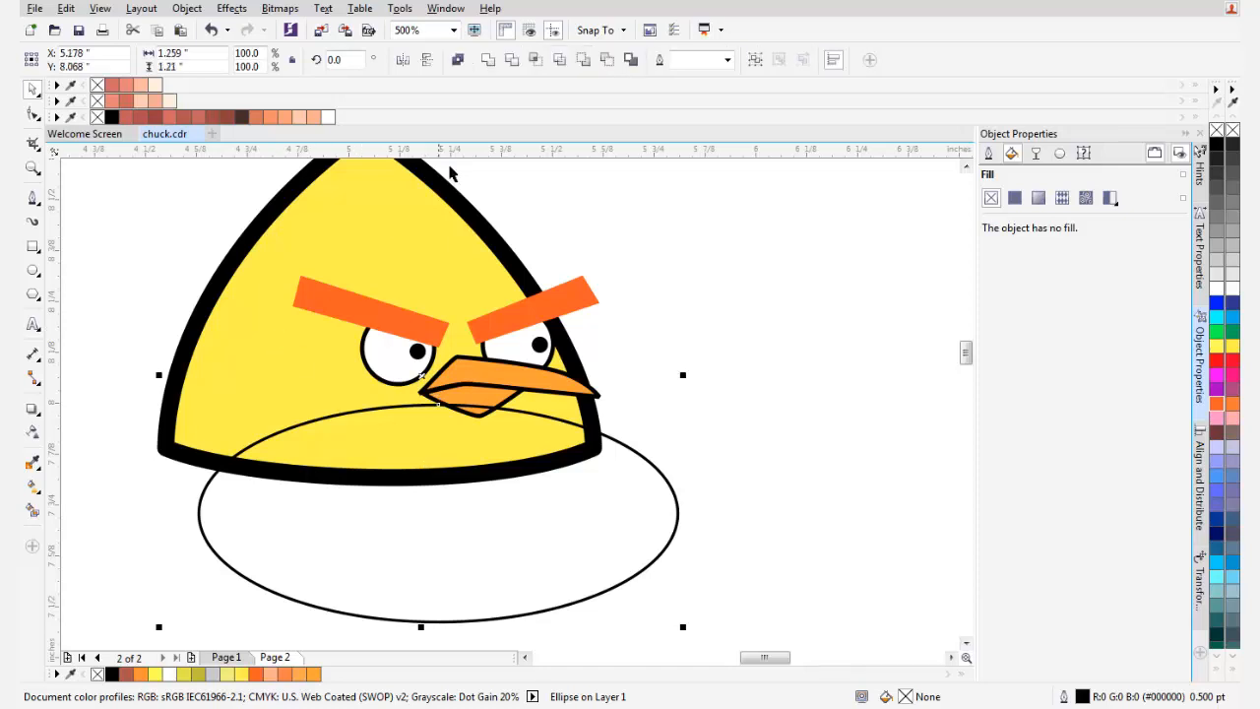
{"action": "left_click", "coordinate": [536, 63]}
{"action": "left_click_drag", "start_coordinate": [599, 485], "coordinate": [634, 599]}
{"action": "key", "text": "Delete"}
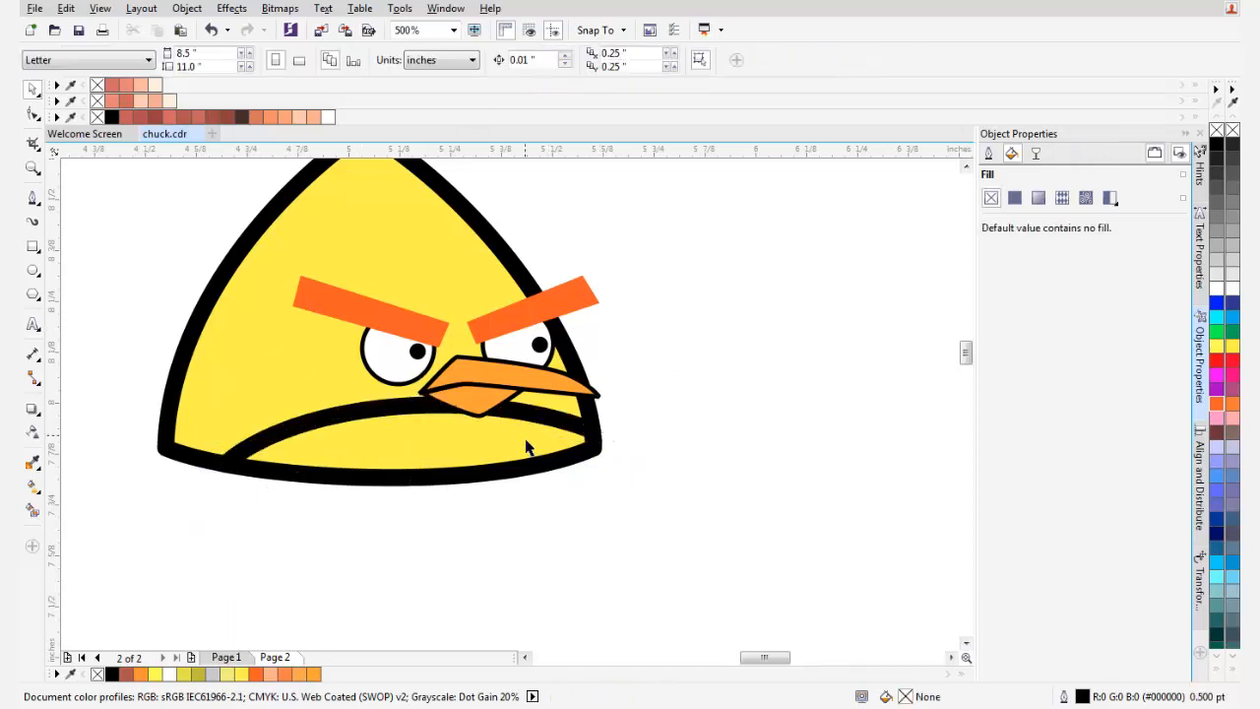
- Fill the belly shape with white and set its outline width to None, leaving nothing selected
{"action": "left_click", "coordinate": [437, 451]}
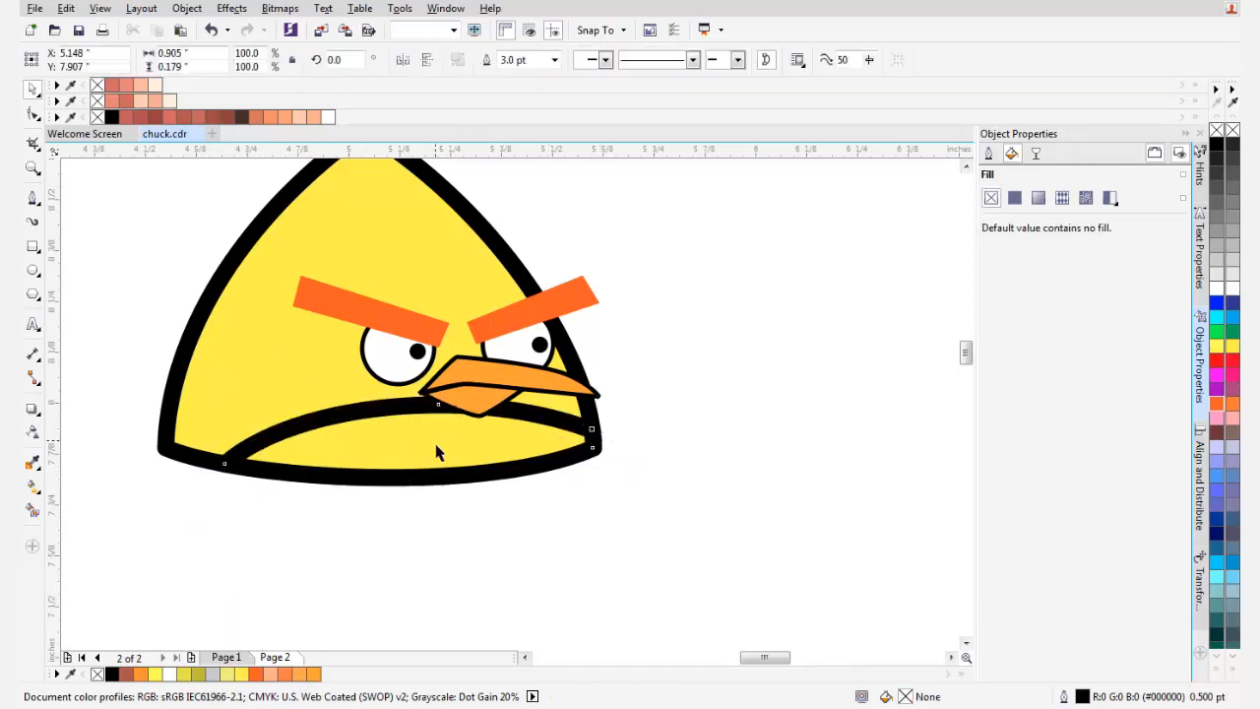
{"action": "left_click", "coordinate": [1215, 346]}
{"action": "left_click", "coordinate": [1217, 288]}
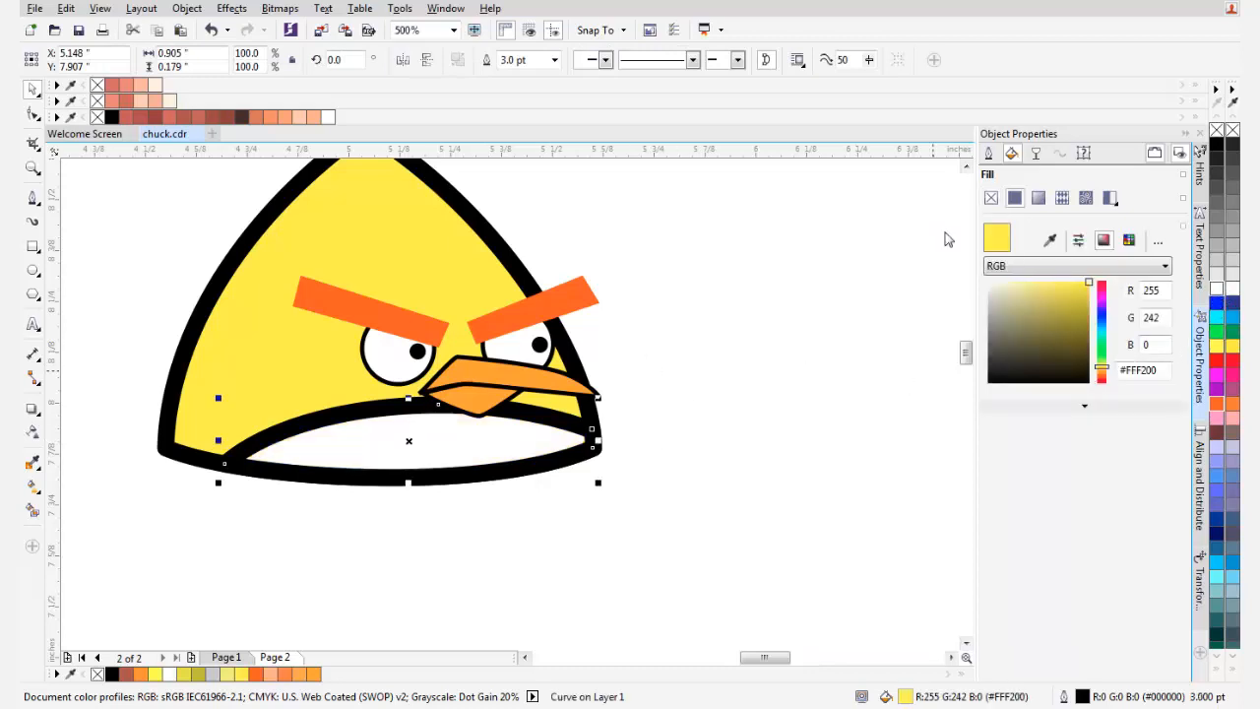
{"action": "left_click", "coordinate": [554, 60]}
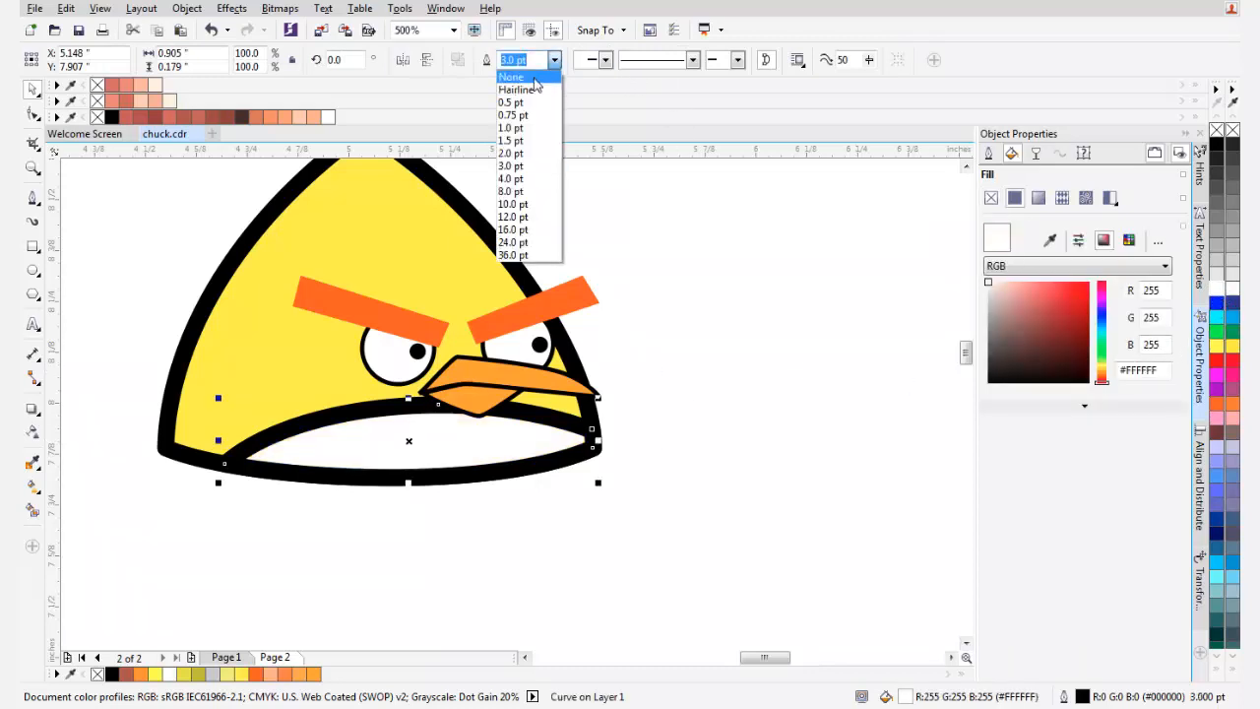
{"action": "left_click", "coordinate": [522, 76]}
{"action": "left_click", "coordinate": [731, 371]}
{"action": "left_click_drag", "start_coordinate": [425, 326], "coordinate": [417, 344]}
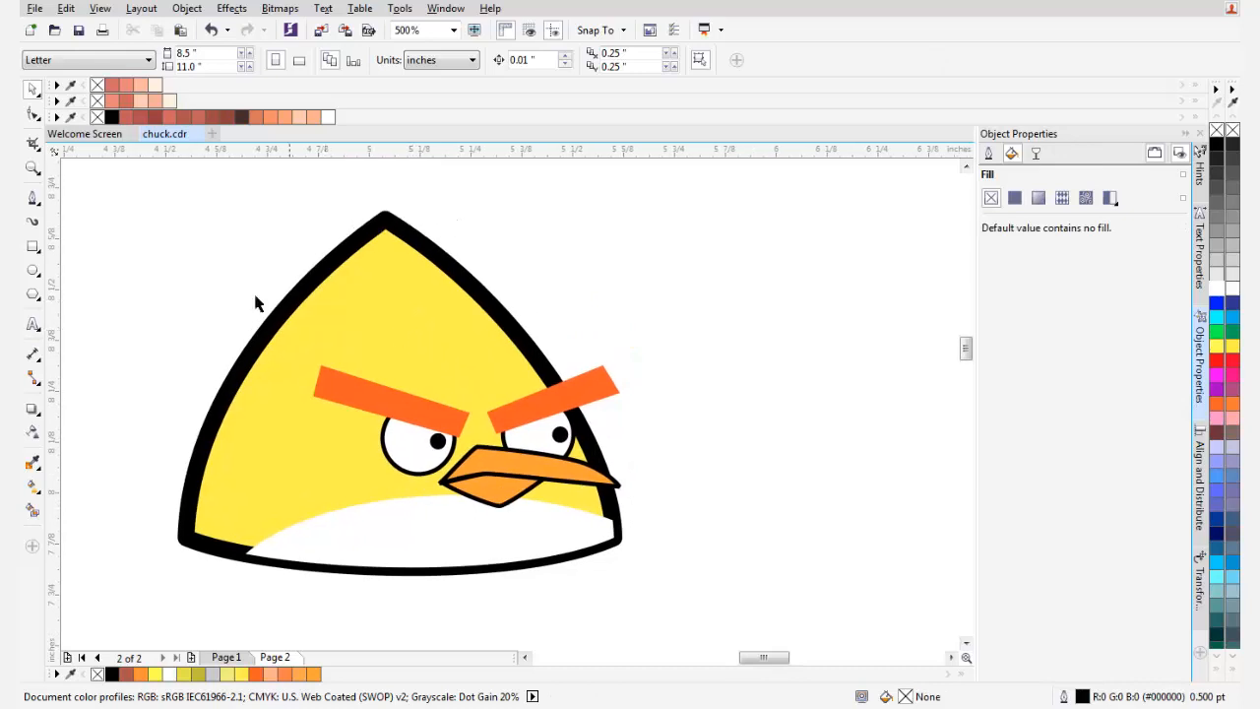
{"action": "left_click", "coordinate": [31, 199]}
{"action": "scroll", "coordinate": [374, 332], "scroll_direction": "up", "scroll_amount": 2}
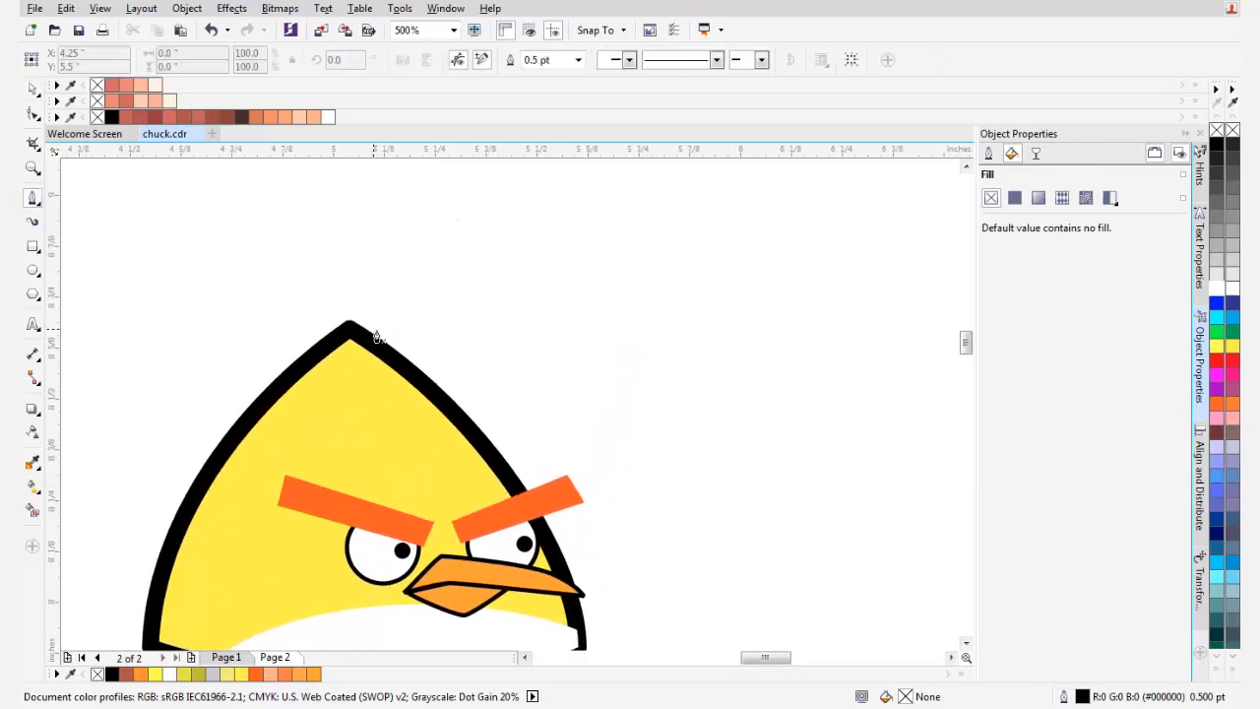
{"action": "left_click_drag", "start_coordinate": [328, 434], "coordinate": [430, 326]}
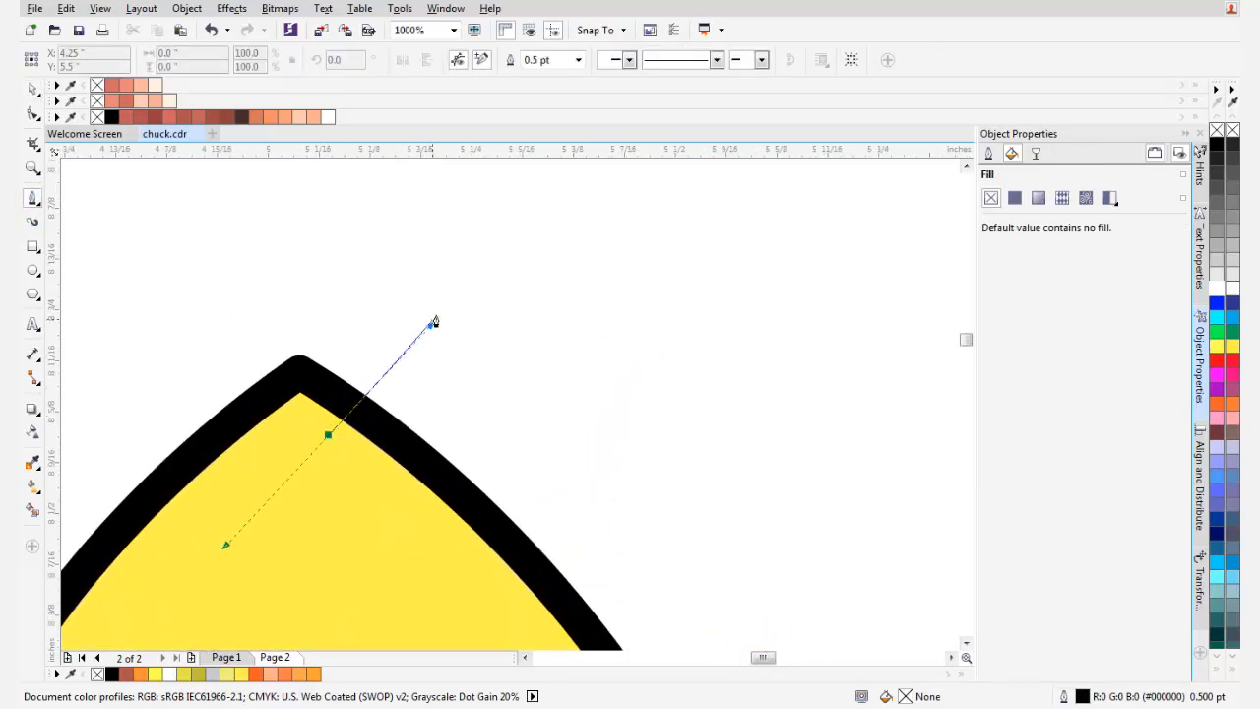
{"action": "double_click", "coordinate": [358, 254]}
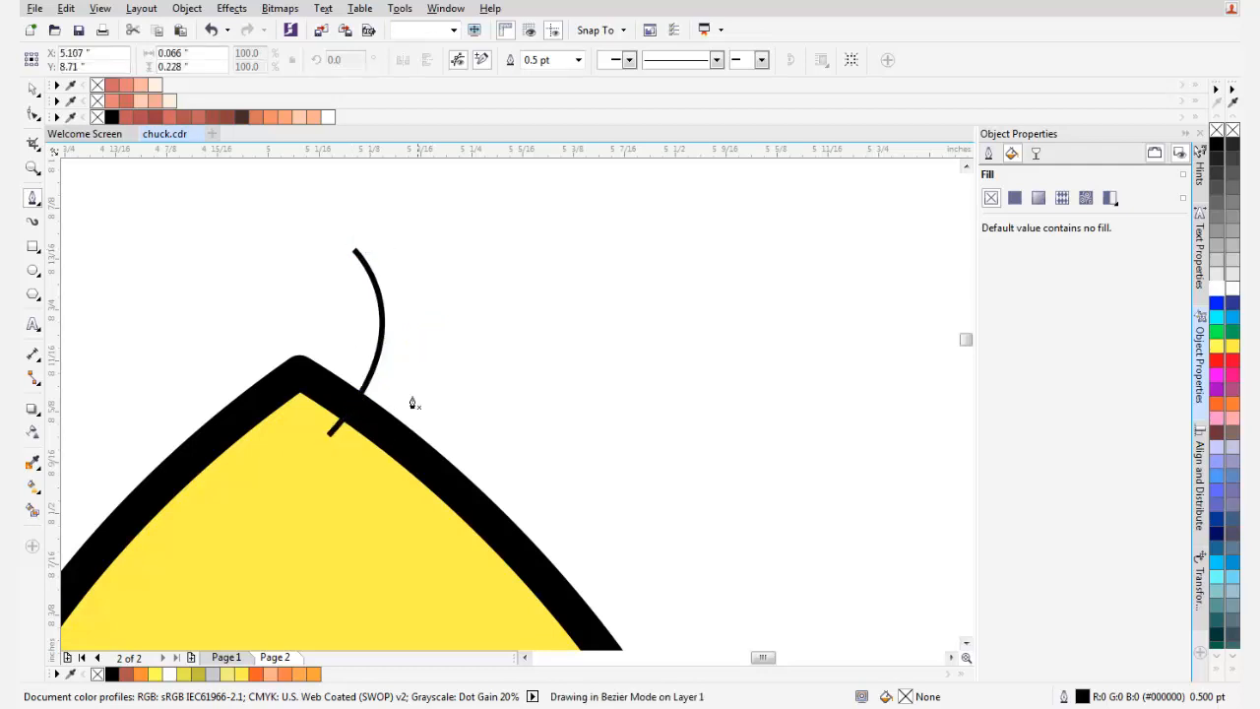
{"action": "key", "text": "ctrl+z"}
- Draw a closed, straight-sided hair tuft with four spikes at the body's peak, about 0.315 by 0.345 inches, with its base inside the body
{"action": "left_click", "coordinate": [341, 450]}
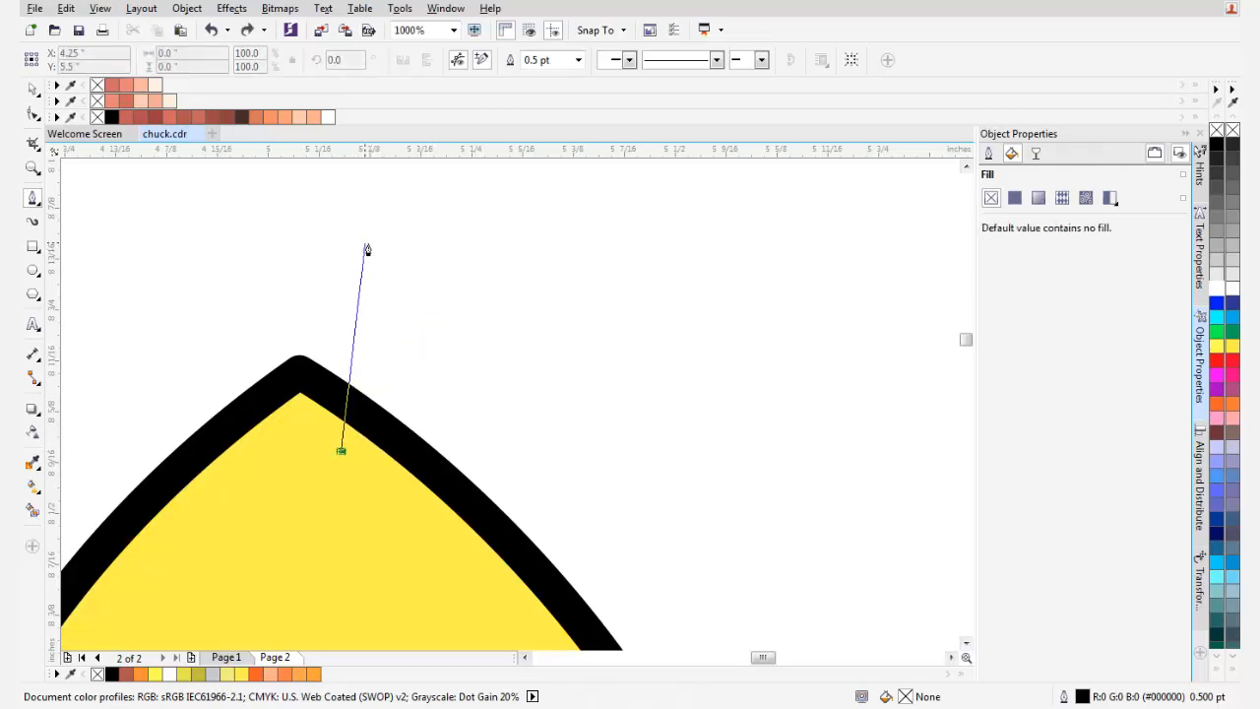
{"action": "left_click", "coordinate": [368, 247]}
{"action": "left_click", "coordinate": [332, 304]}
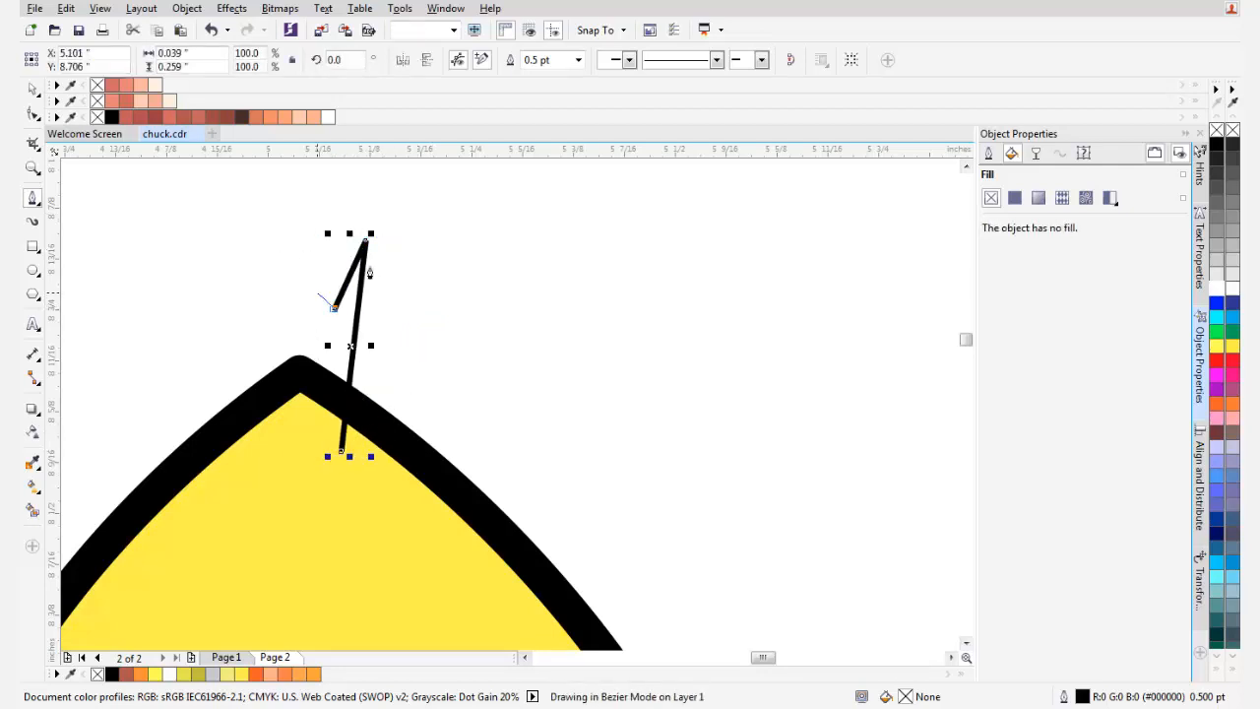
{"action": "left_click", "coordinate": [331, 201]}
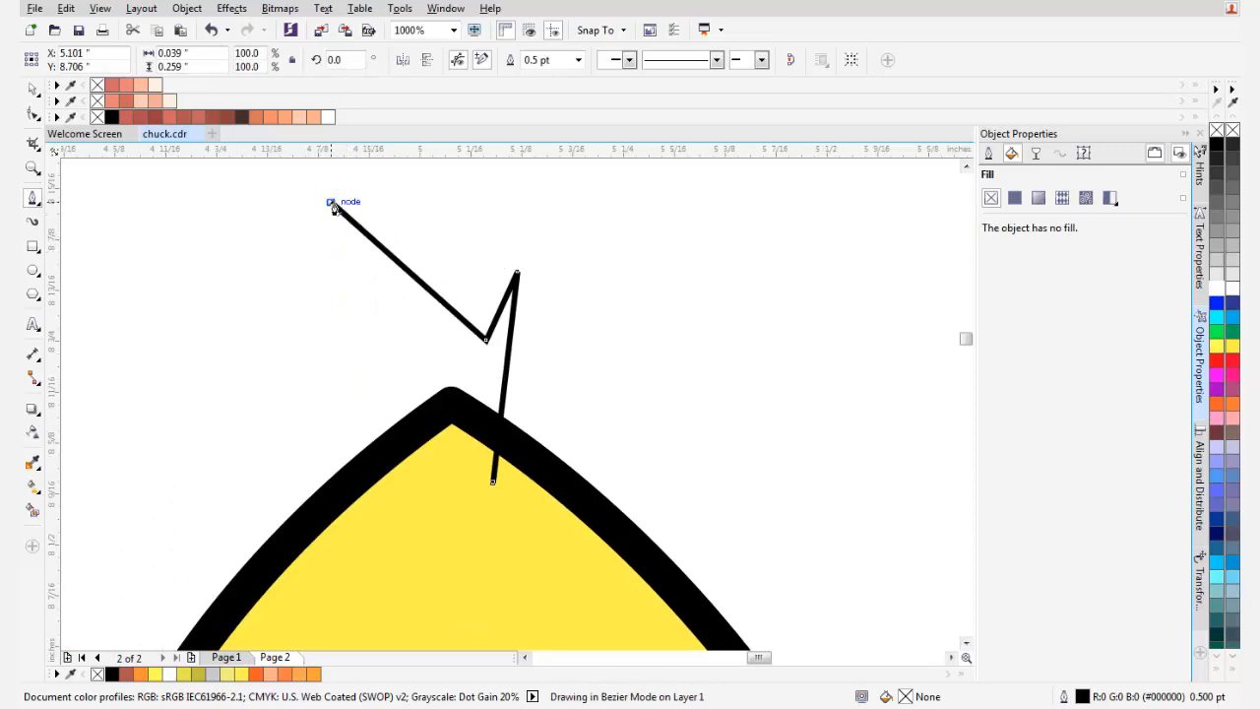
{"action": "left_click", "coordinate": [384, 334]}
{"action": "left_click", "coordinate": [262, 308]}
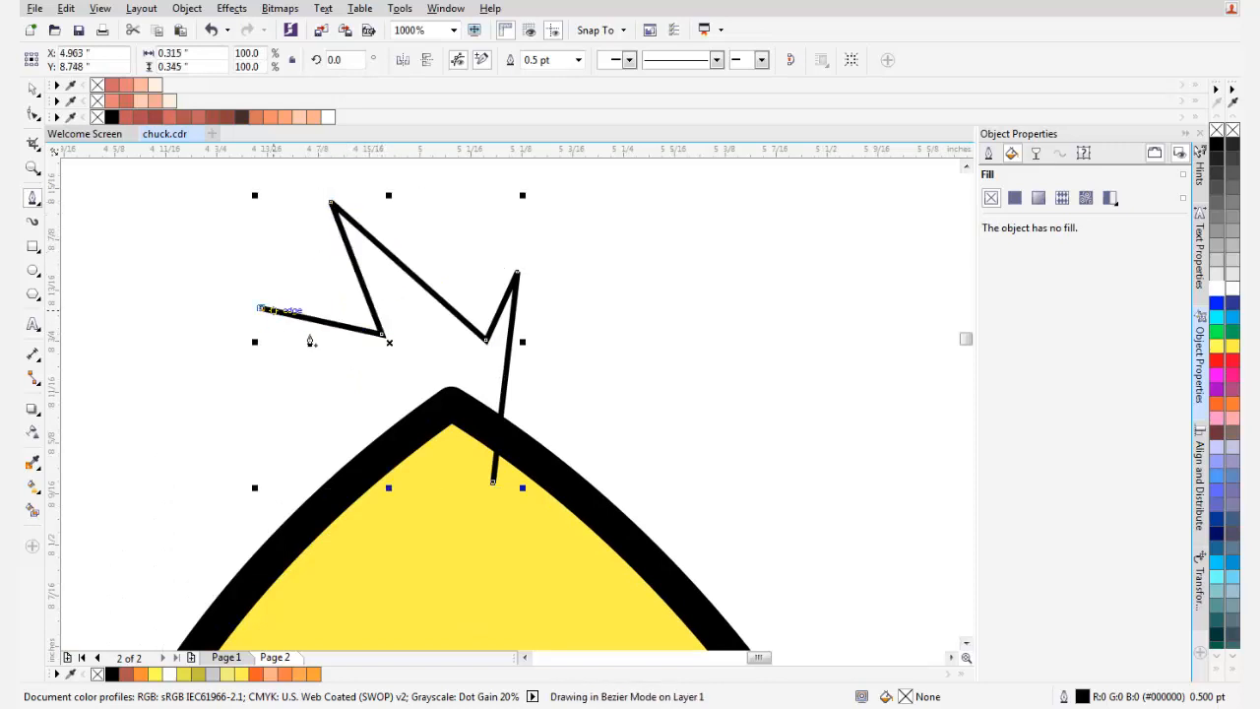
{"action": "left_click", "coordinate": [365, 364]}
{"action": "left_click_drag", "start_coordinate": [363, 370], "coordinate": [399, 323]}
{"action": "left_click", "coordinate": [319, 363]}
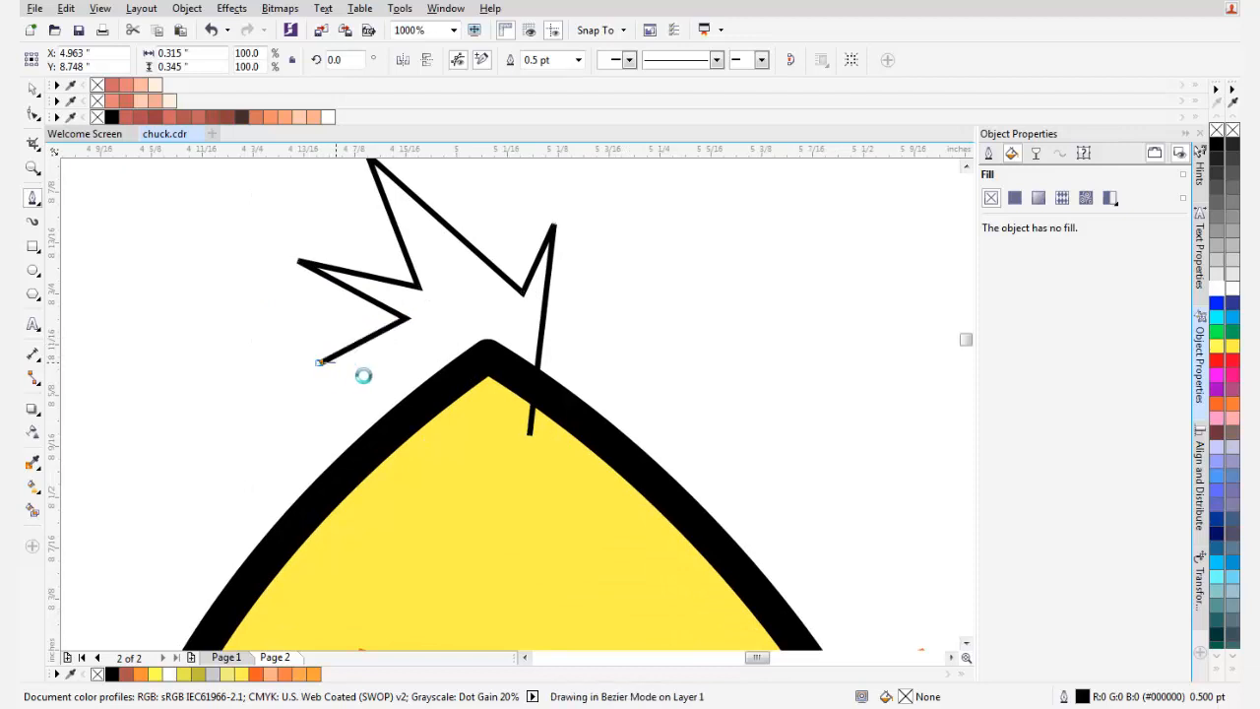
{"action": "left_click", "coordinate": [444, 392]}
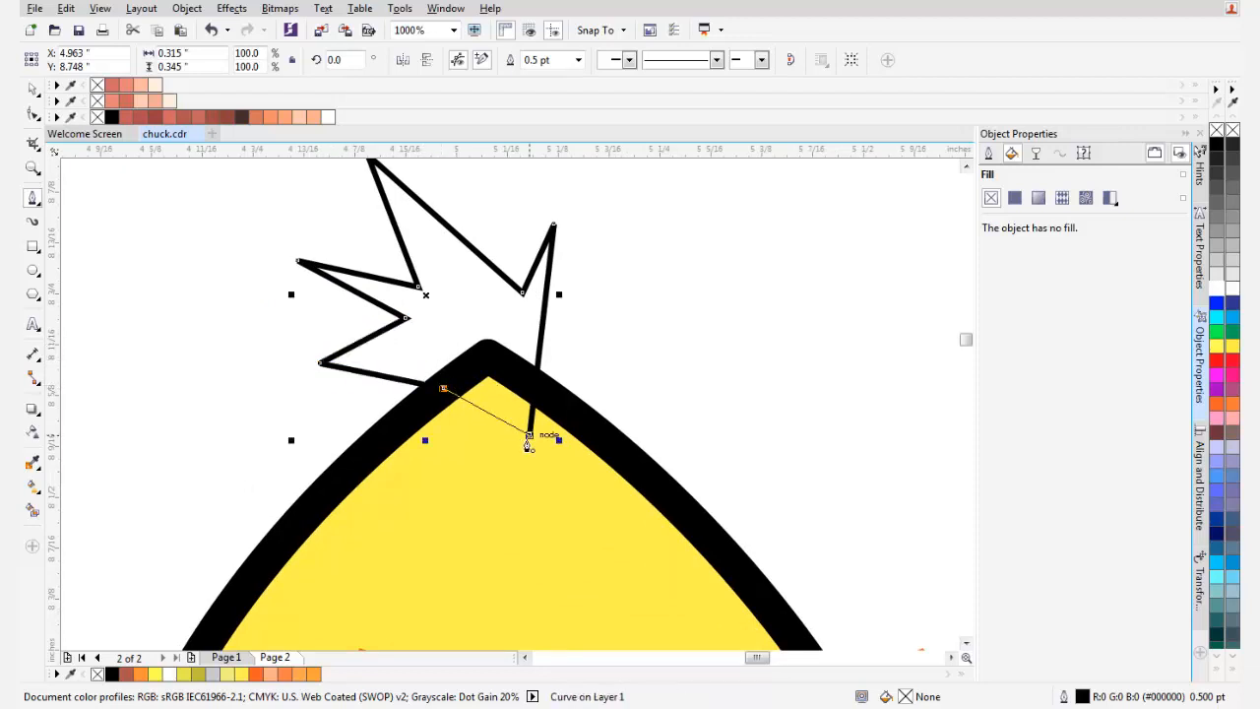
{"action": "left_click", "coordinate": [530, 435]}
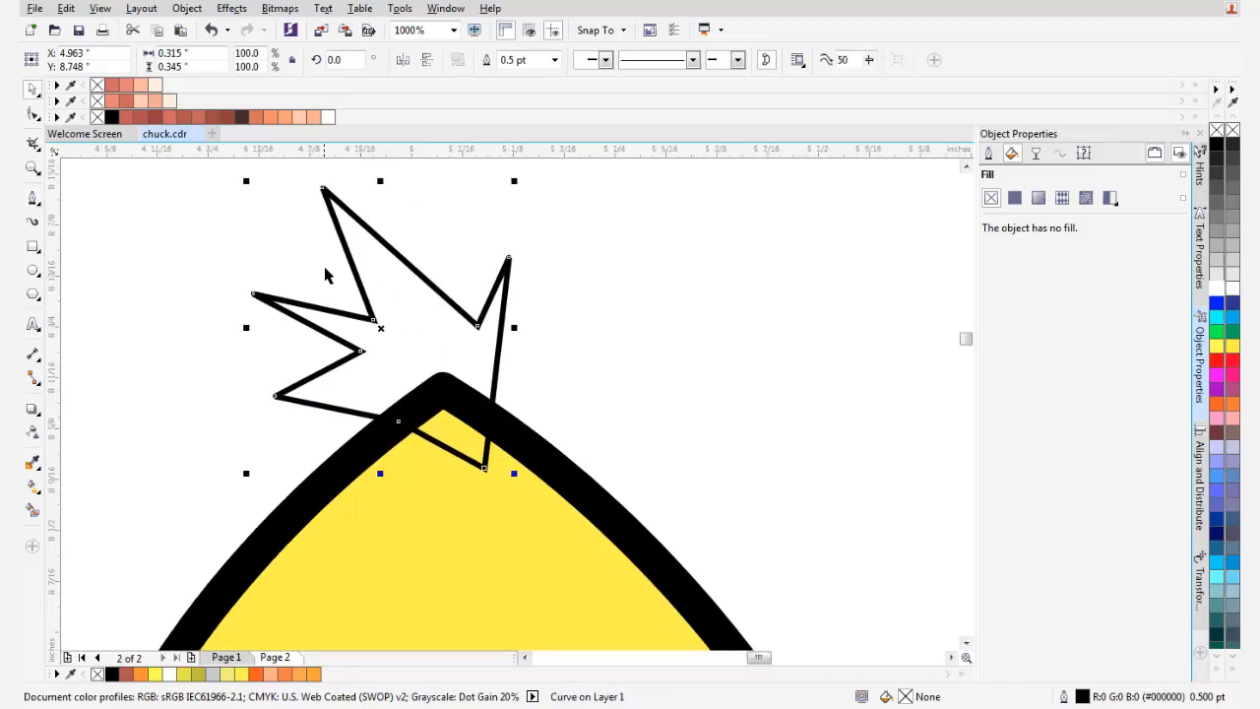
- Convert all hair tuft segments to curves and bend the lowest spike's edges into arcs, moving its upper inner corner slightly down
{"action": "left_click", "coordinate": [33, 114]}
{"action": "left_click_drag", "start_coordinate": [585, 527], "coordinate": [167, 160]}
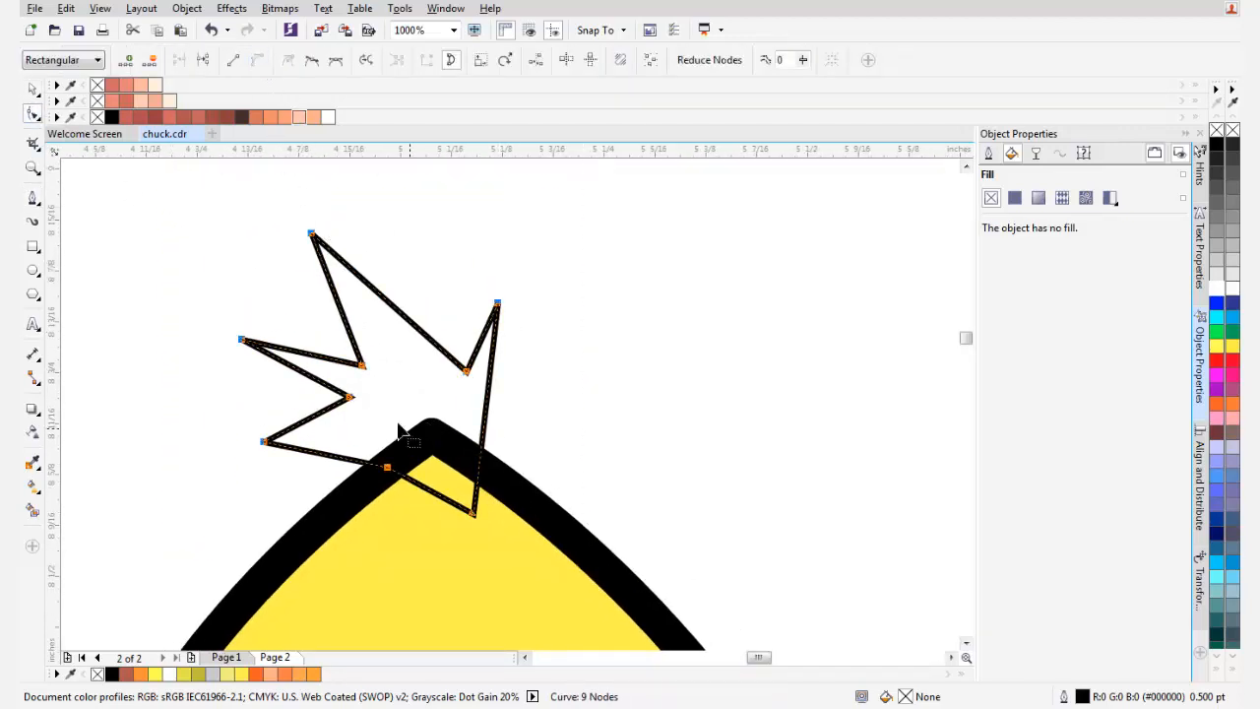
{"action": "scroll", "coordinate": [334, 433], "scroll_direction": "up", "scroll_amount": 1}
{"action": "left_click_drag", "start_coordinate": [339, 495], "coordinate": [343, 470]}
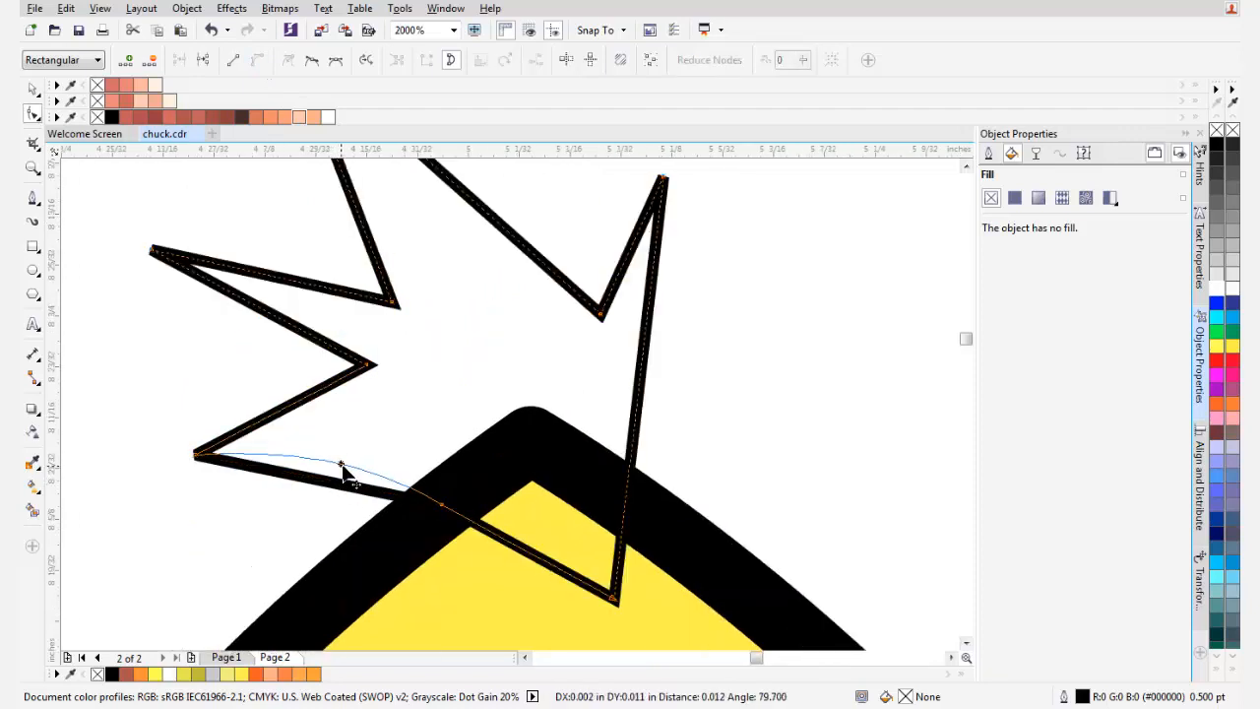
{"action": "left_click_drag", "start_coordinate": [378, 372], "coordinate": [395, 394]}
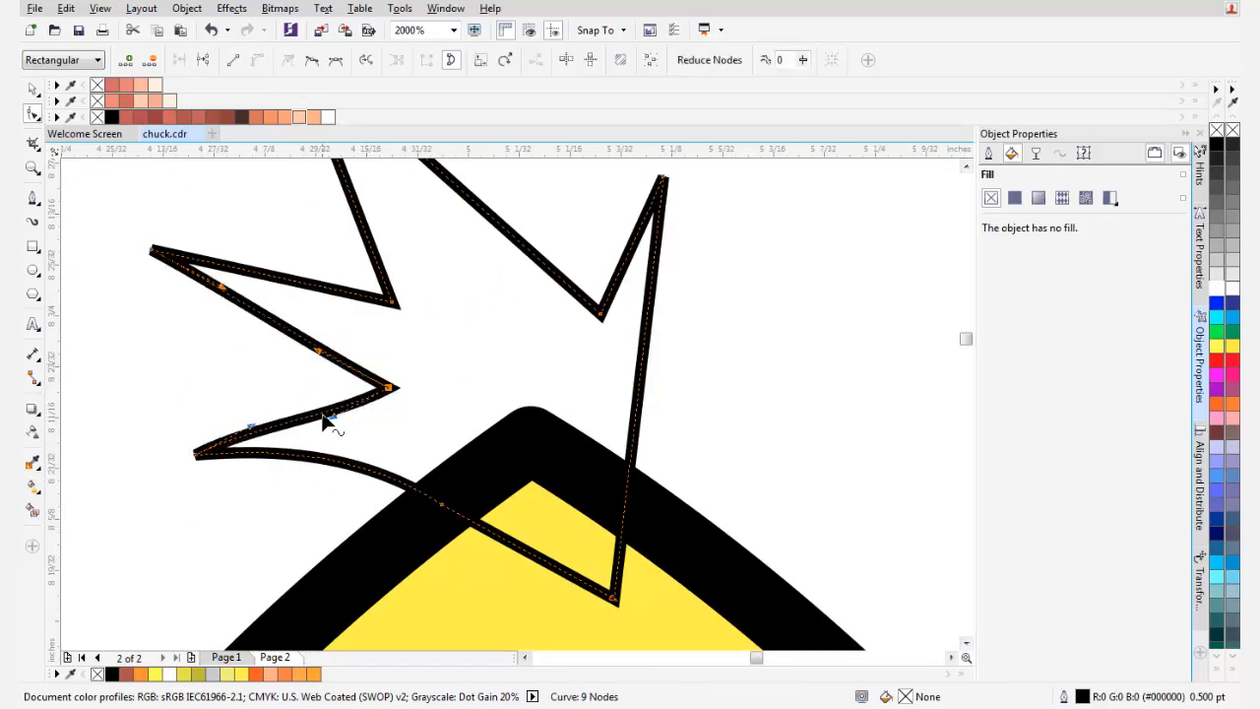
{"action": "left_click_drag", "start_coordinate": [324, 417], "coordinate": [319, 403]}
- Lower the tip of the tuft's middle spike, curve both its edges, and bow the tallest spike's long outer edge outward
{"action": "left_click_drag", "start_coordinate": [154, 254], "coordinate": [153, 297]}
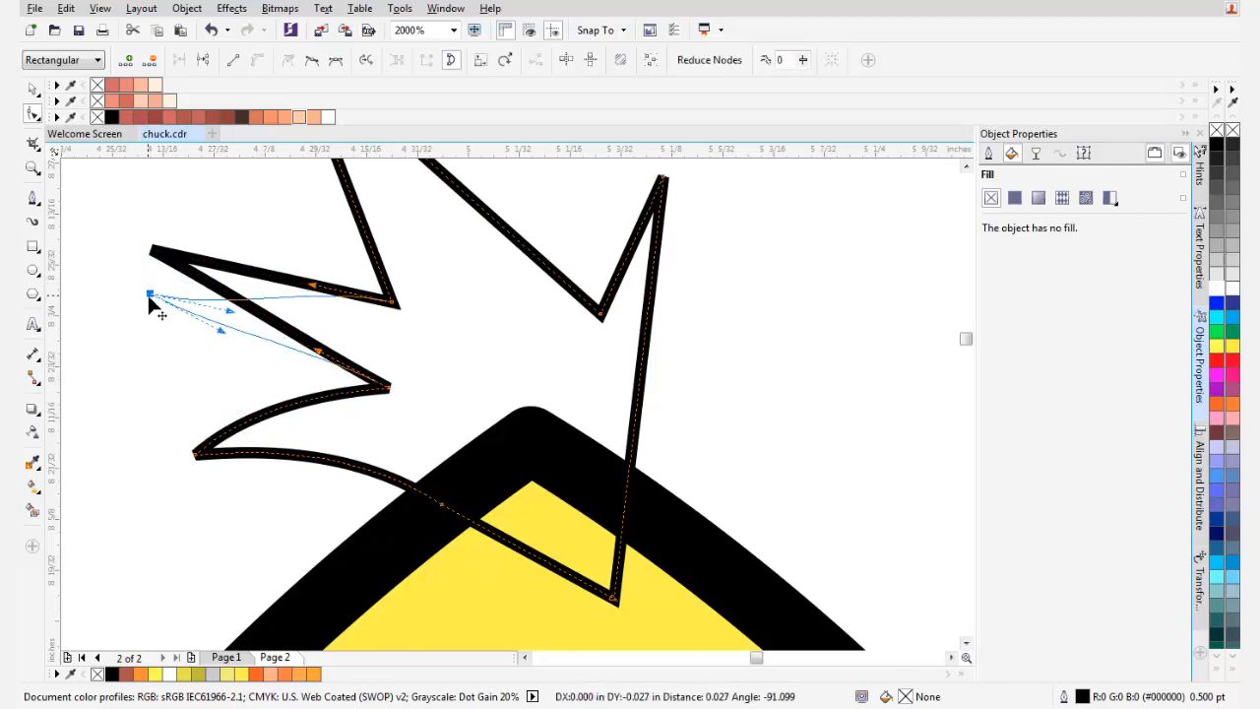
{"action": "left_click_drag", "start_coordinate": [233, 299], "coordinate": [338, 347]}
{"action": "left_click_drag", "start_coordinate": [153, 295], "coordinate": [155, 323]}
{"action": "left_click_drag", "start_coordinate": [379, 254], "coordinate": [444, 287]}
{"action": "scroll", "coordinate": [359, 324], "scroll_direction": "up", "scroll_amount": 1}
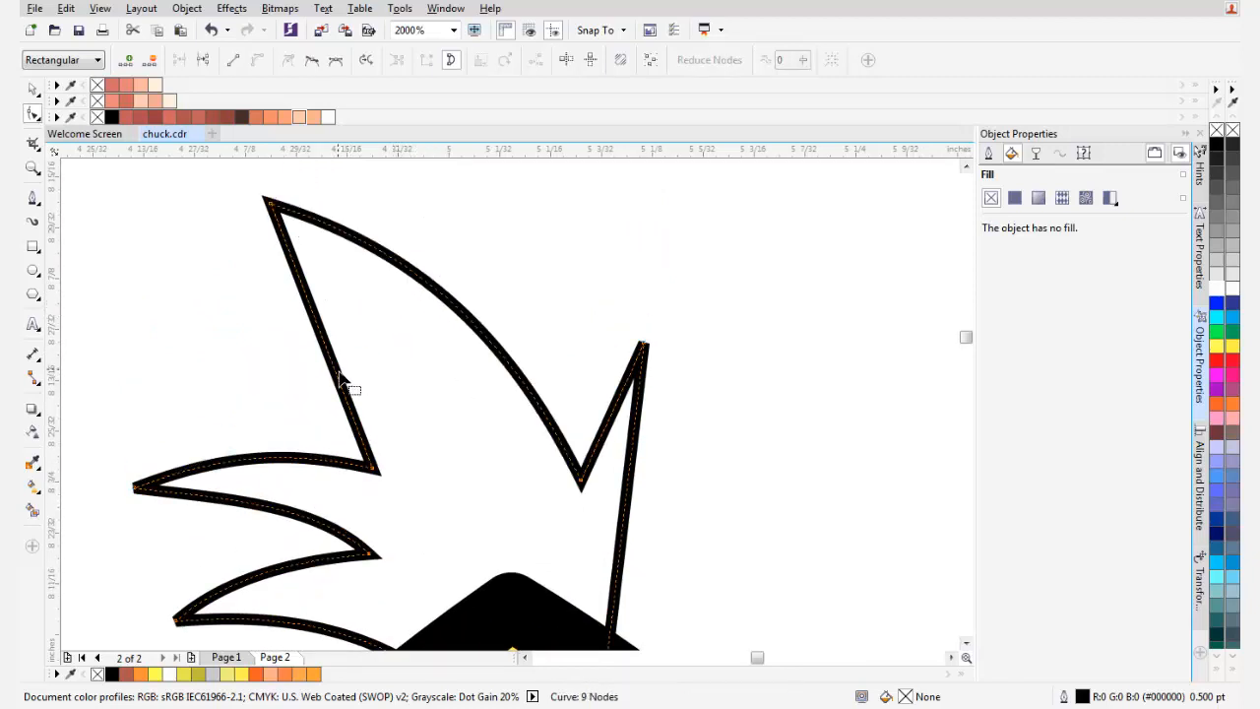
- Curve the tallest spike's inner edge and both edges of the small right spike, lowering the notch between these two spikes slightly
{"action": "left_click_drag", "start_coordinate": [344, 383], "coordinate": [366, 356]}
{"action": "left_click_drag", "start_coordinate": [617, 529], "coordinate": [511, 414]}
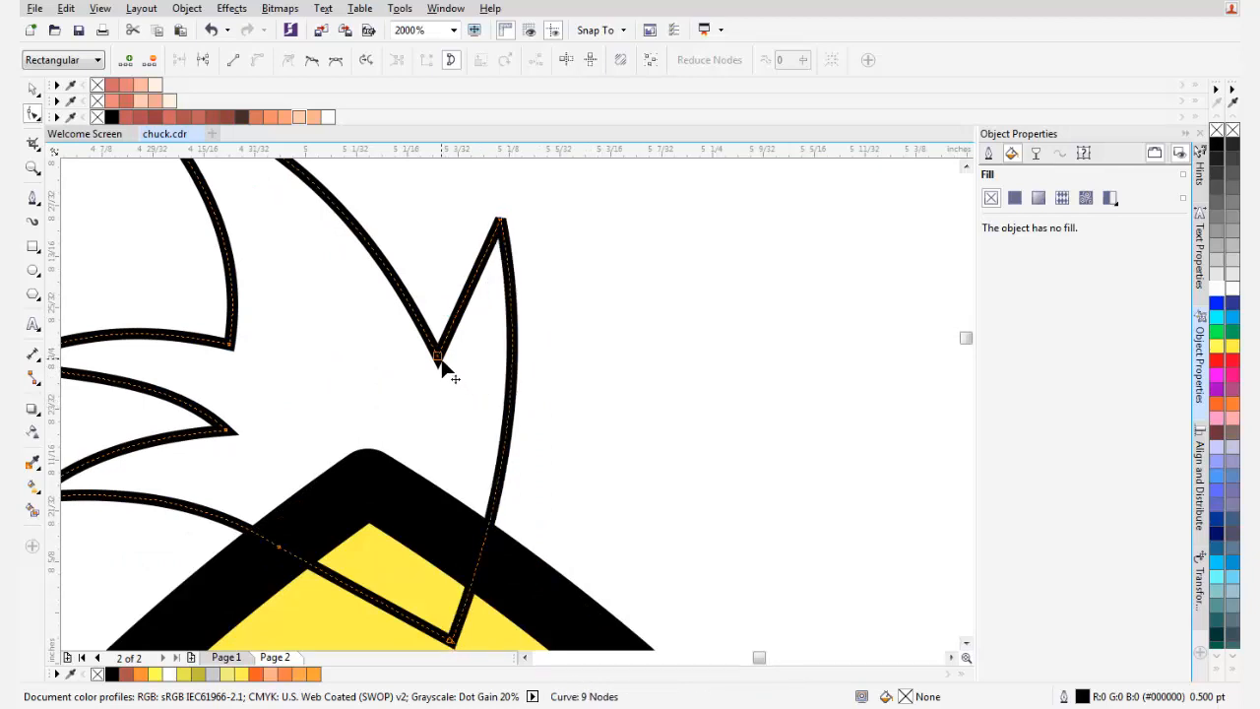
{"action": "left_click_drag", "start_coordinate": [442, 368], "coordinate": [449, 390]}
{"action": "left_click_drag", "start_coordinate": [469, 316], "coordinate": [462, 353]}
{"action": "scroll", "coordinate": [472, 321], "scroll_direction": "down", "scroll_amount": 1}
{"action": "key", "text": "space"}
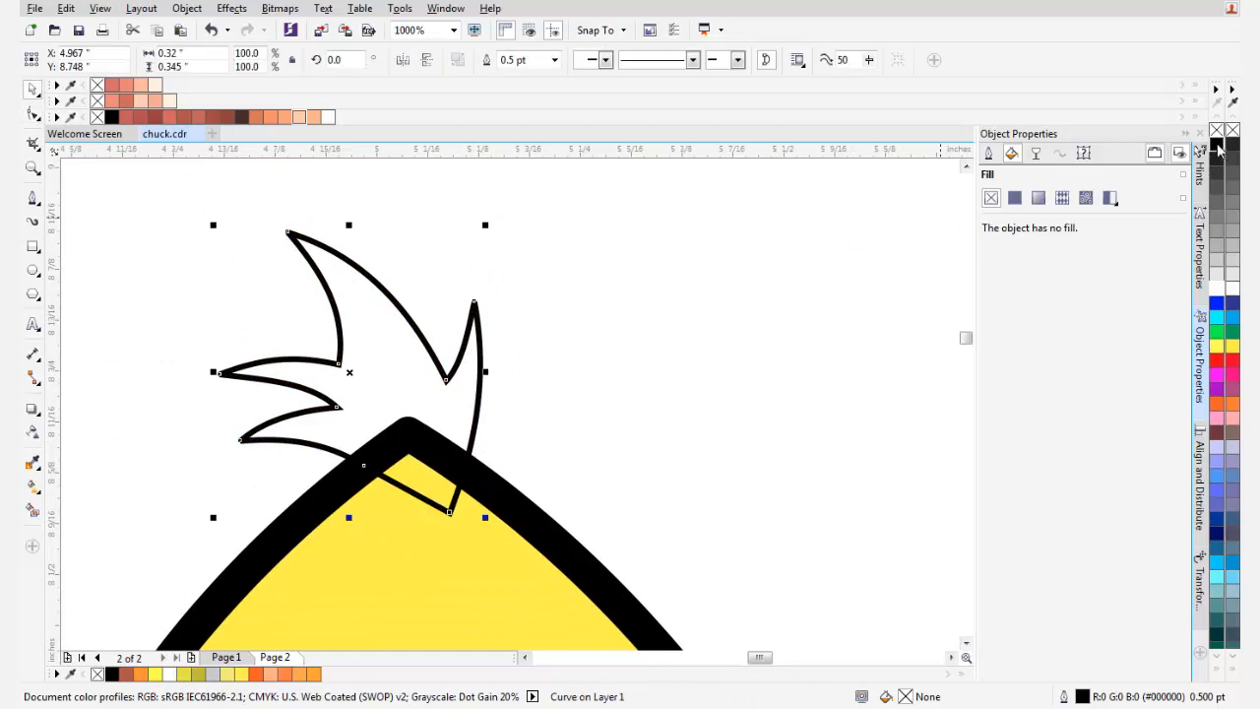
- Fill the hair tuft with black and send it to the back of the page
{"action": "left_click", "coordinate": [1218, 145]}
{"action": "right_click", "coordinate": [410, 390]}
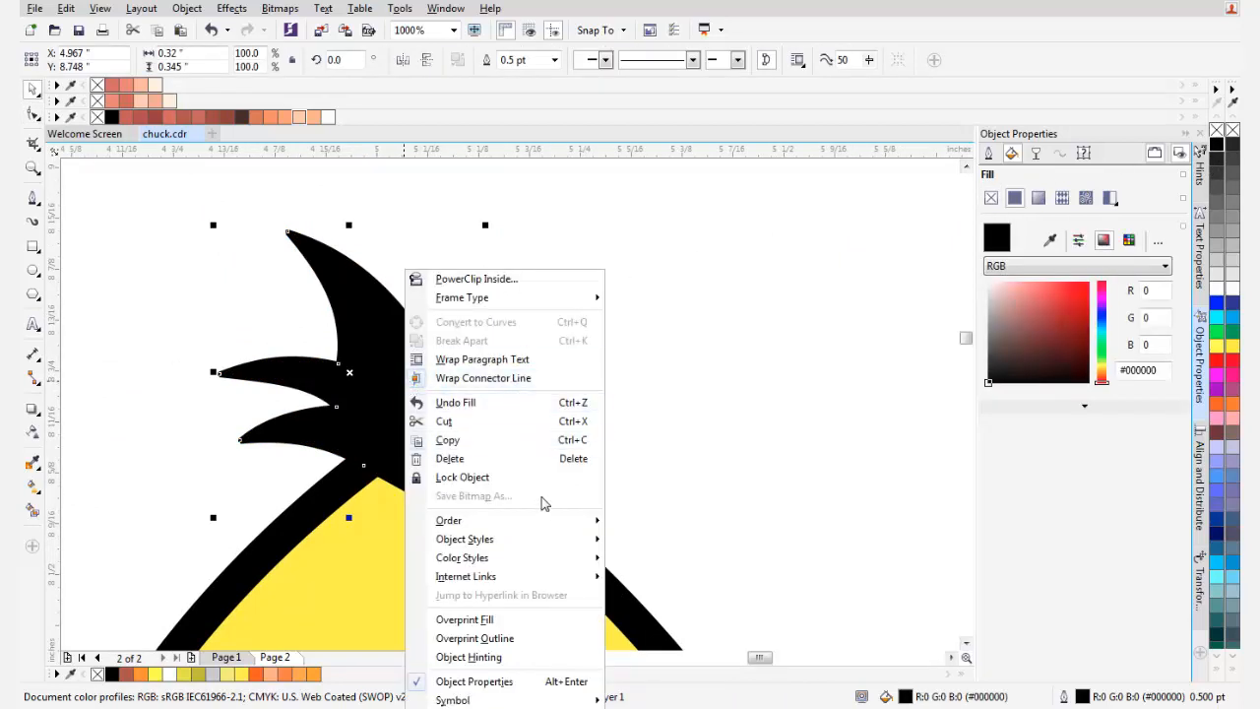
{"action": "mouse_move", "coordinate": [548, 520]}
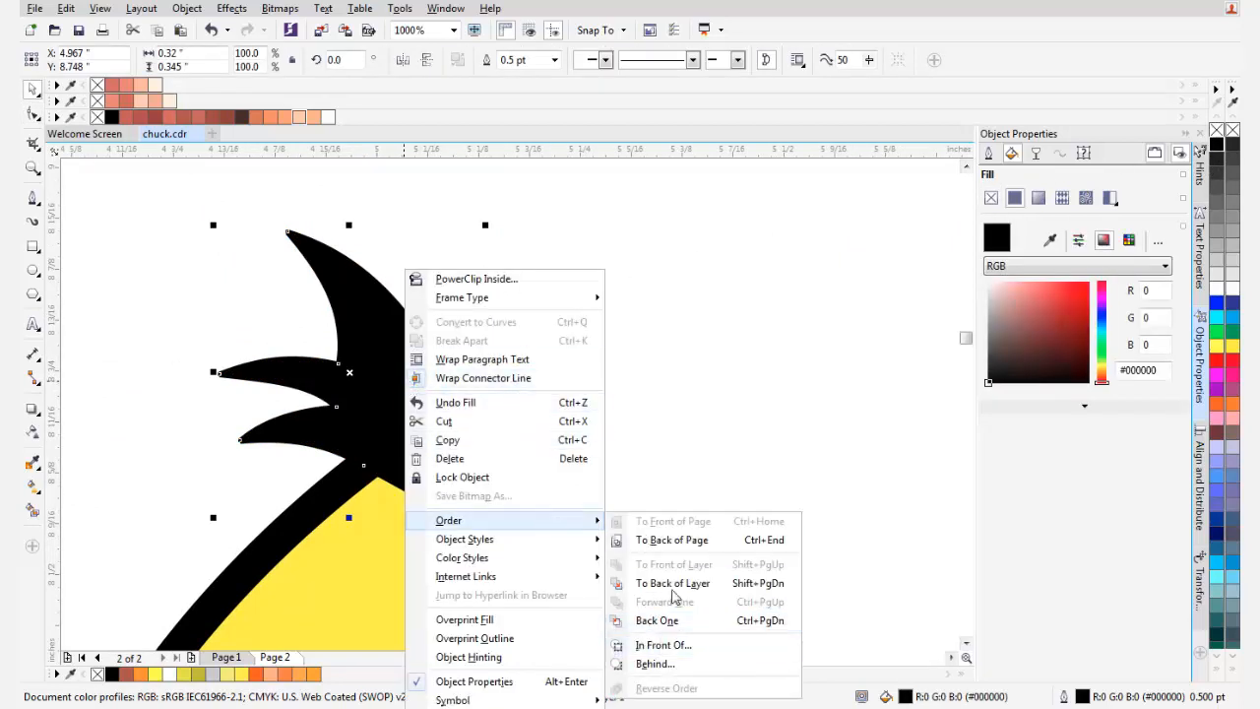
{"action": "left_click", "coordinate": [676, 540]}
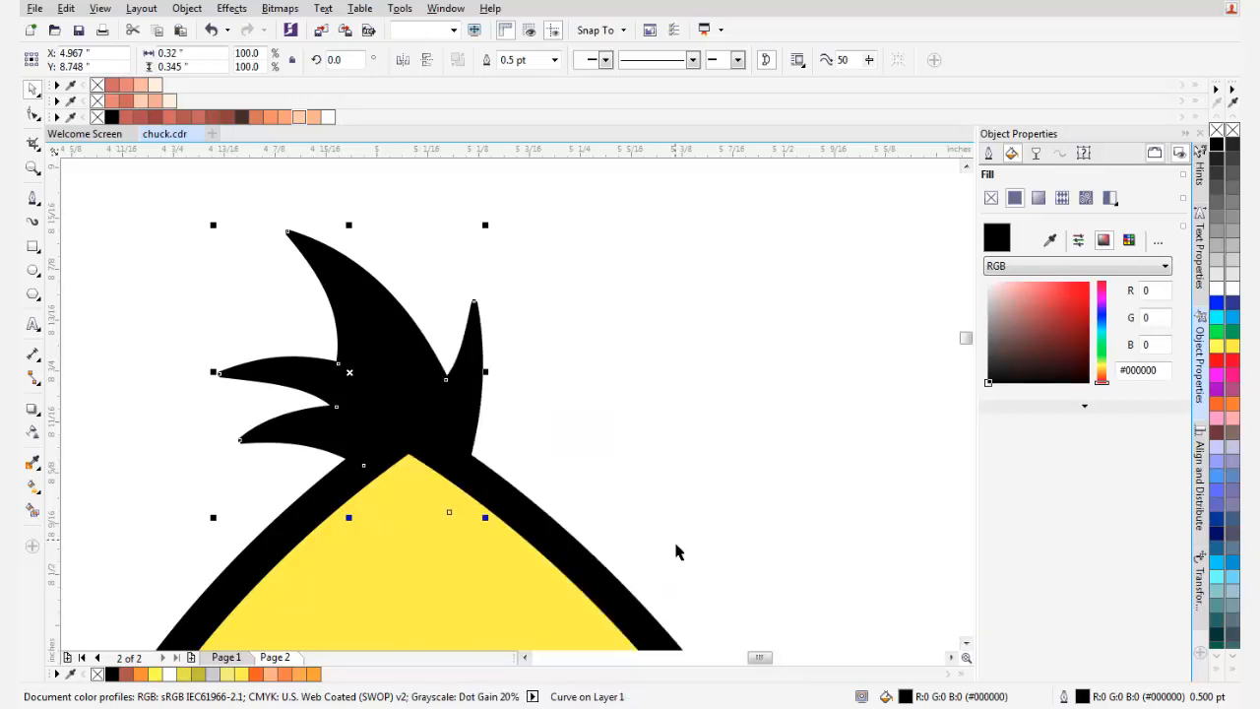
{"action": "scroll", "coordinate": [541, 414], "scroll_direction": "down", "scroll_amount": 1}
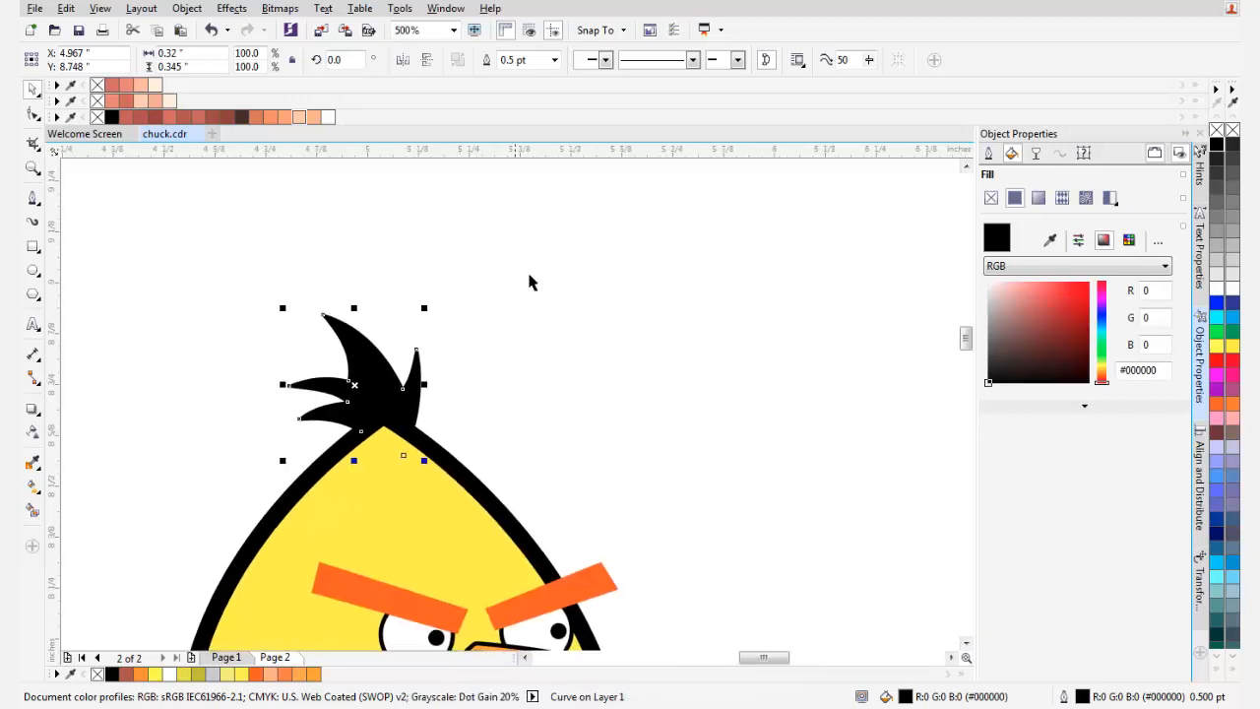
- Set the hair tuft's outline width to None and leave nothing selected
{"action": "left_click", "coordinate": [555, 60]}
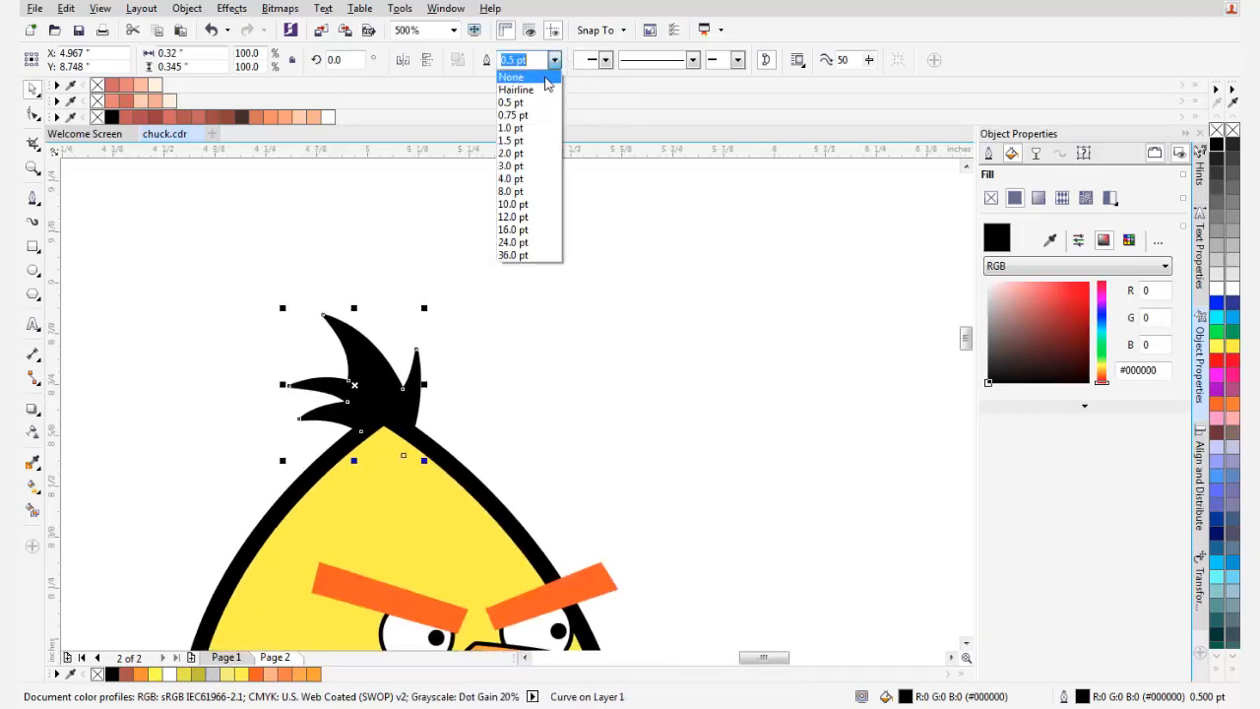
{"action": "left_click", "coordinate": [511, 77]}
{"action": "left_click", "coordinate": [534, 315]}
{"action": "scroll", "coordinate": [508, 392], "scroll_direction": "down", "scroll_amount": 1}
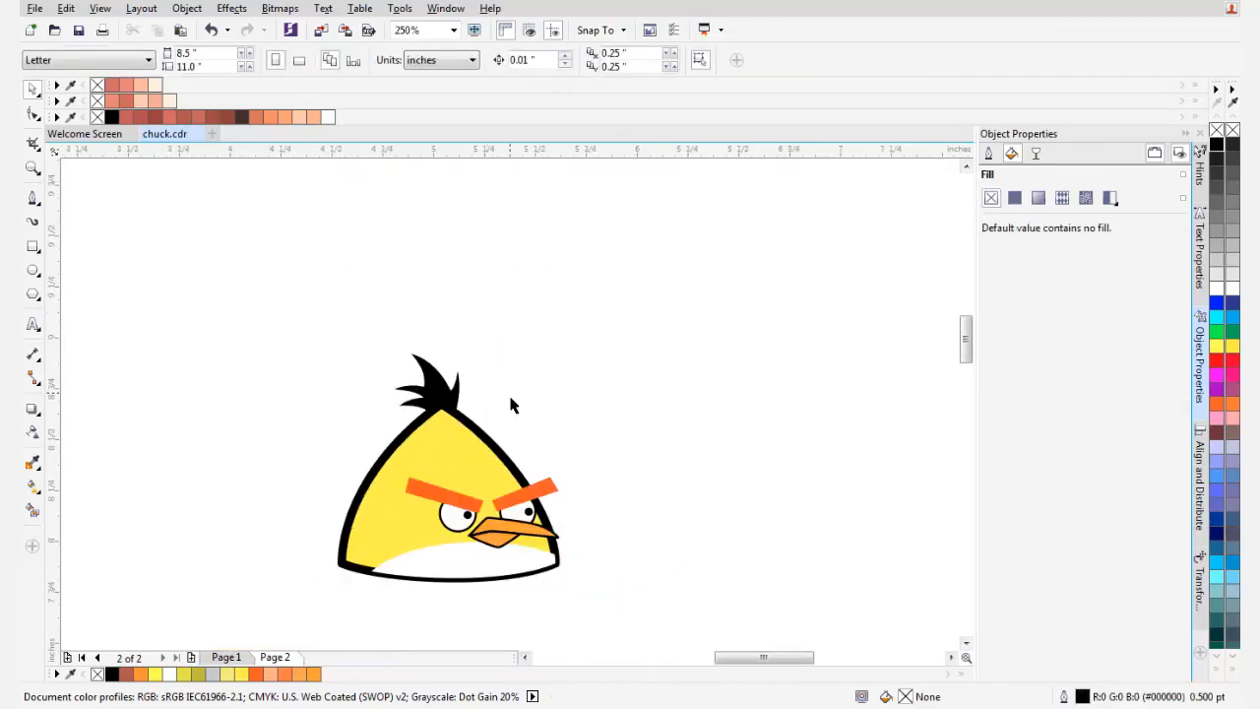
- Rotate the hair tuft about 8.6 degrees counterclockwise and shift it slightly at the body's peak
{"action": "scroll", "coordinate": [508, 403], "scroll_direction": "up", "scroll_amount": 2}
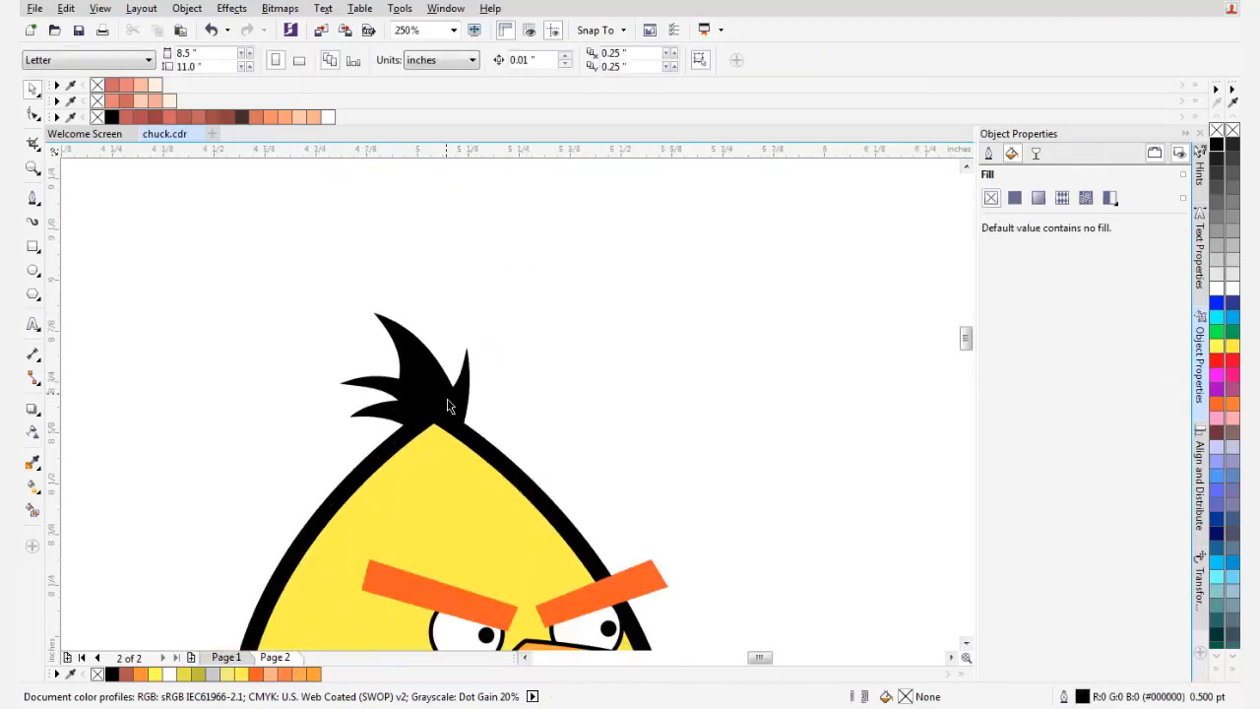
{"action": "left_click", "coordinate": [422, 375]}
{"action": "left_click_drag", "start_coordinate": [499, 228], "coordinate": [463, 279]}
{"action": "left_click", "coordinate": [428, 357]}
{"action": "left_click_drag", "start_coordinate": [428, 358], "coordinate": [425, 364]}
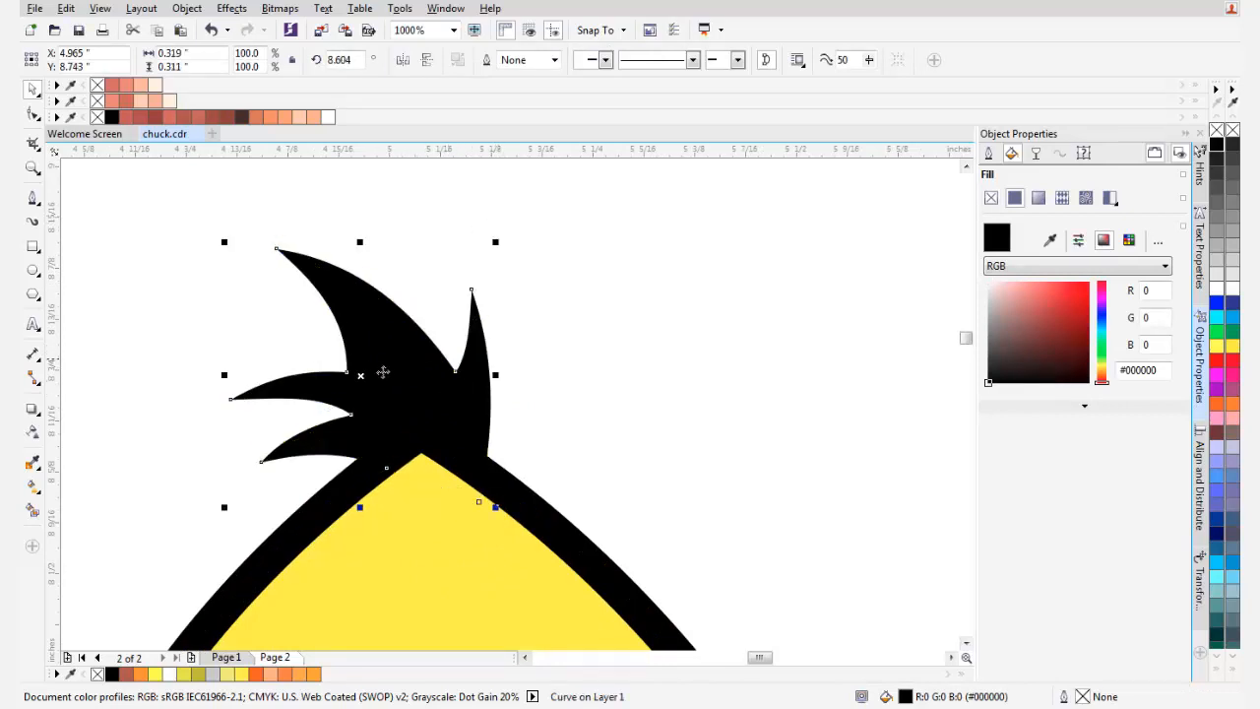
- Stretch the tallest spike's tip outward to the left and smooth its curvature, adjusting the notch below it, then deselect the tuft
{"action": "key", "text": "F10"}
{"action": "left_click", "coordinate": [349, 373]}
{"action": "left_click_drag", "start_coordinate": [349, 379], "coordinate": [360, 371]}
{"action": "left_click_drag", "start_coordinate": [280, 251], "coordinate": [243, 261]}
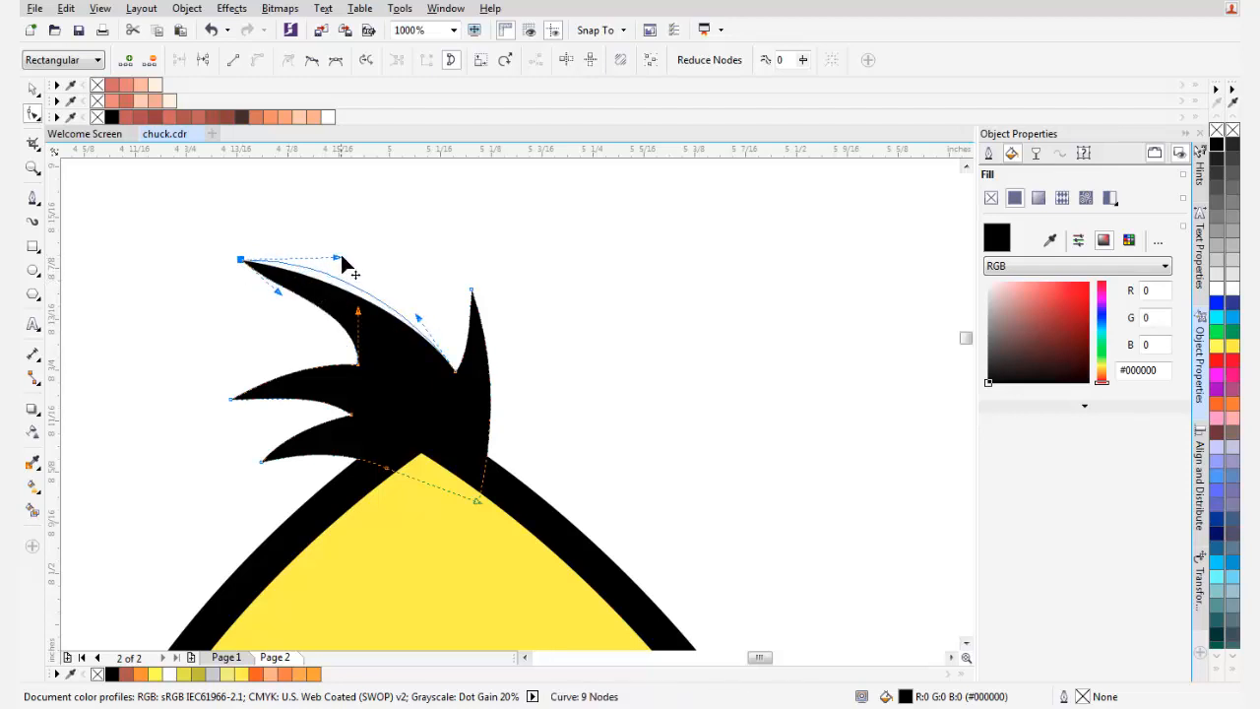
{"action": "left_click_drag", "start_coordinate": [341, 257], "coordinate": [346, 249]}
{"action": "left_click_drag", "start_coordinate": [278, 292], "coordinate": [292, 275]}
{"action": "scroll", "coordinate": [392, 298], "scroll_direction": "down", "scroll_amount": 1}
{"action": "key", "text": "space"}
{"action": "scroll", "coordinate": [482, 325], "scroll_direction": "down", "scroll_amount": 1}
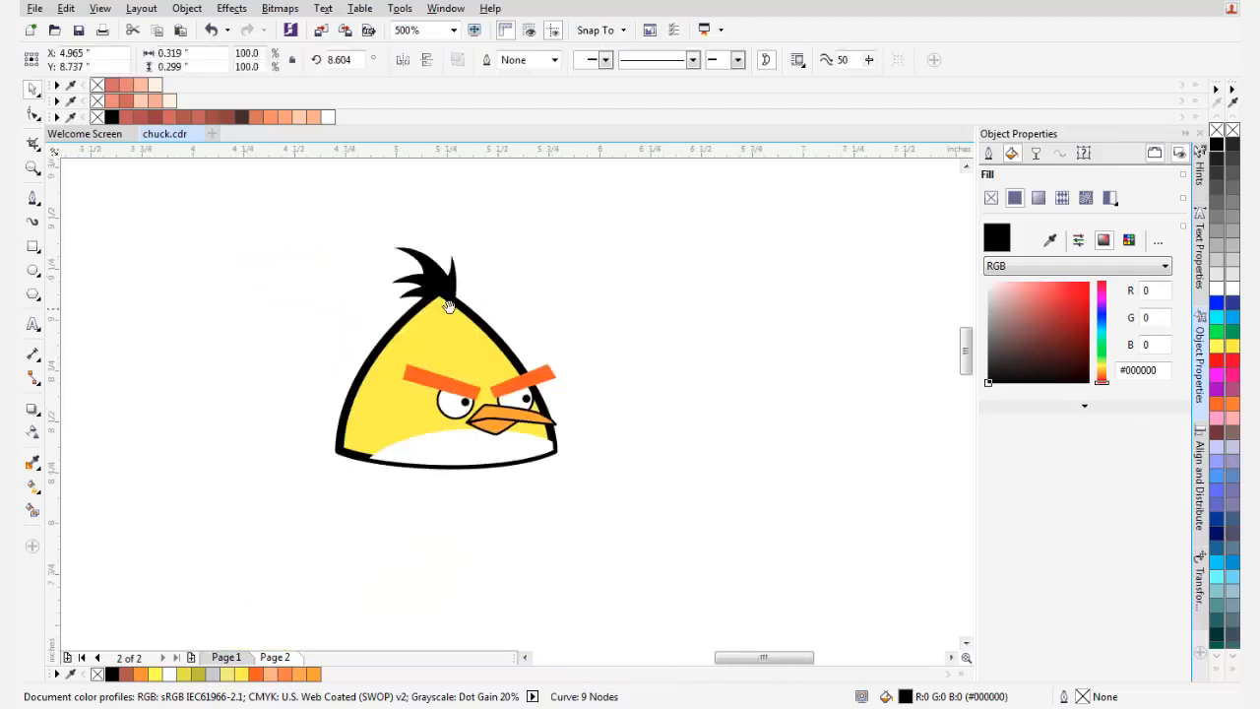
{"action": "left_click_drag", "start_coordinate": [449, 306], "coordinate": [451, 297]}
{"action": "left_click", "coordinate": [197, 308]}
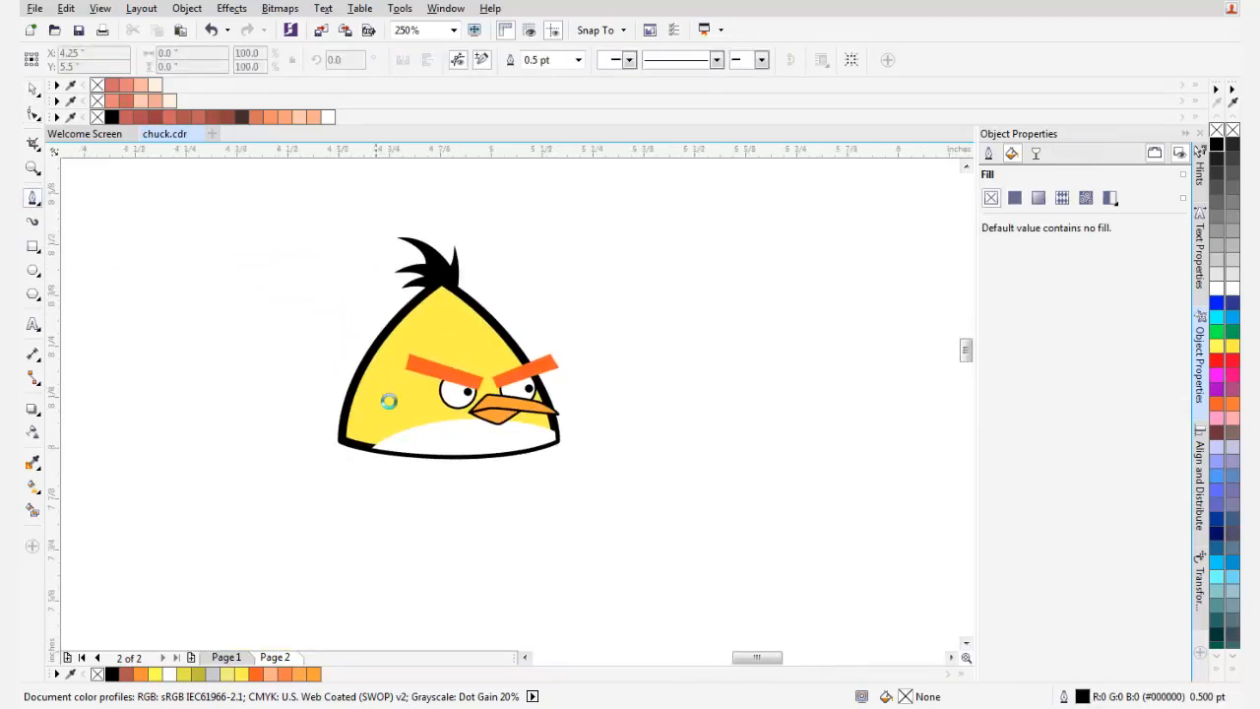
- Shift the hair tuft slightly left so it sits over the body's peak, leaving nothing selected
{"action": "scroll", "coordinate": [484, 331], "scroll_direction": "up", "scroll_amount": 4}
{"action": "left_click", "coordinate": [470, 317]}
{"action": "left_click_drag", "start_coordinate": [470, 315], "coordinate": [454, 319]}
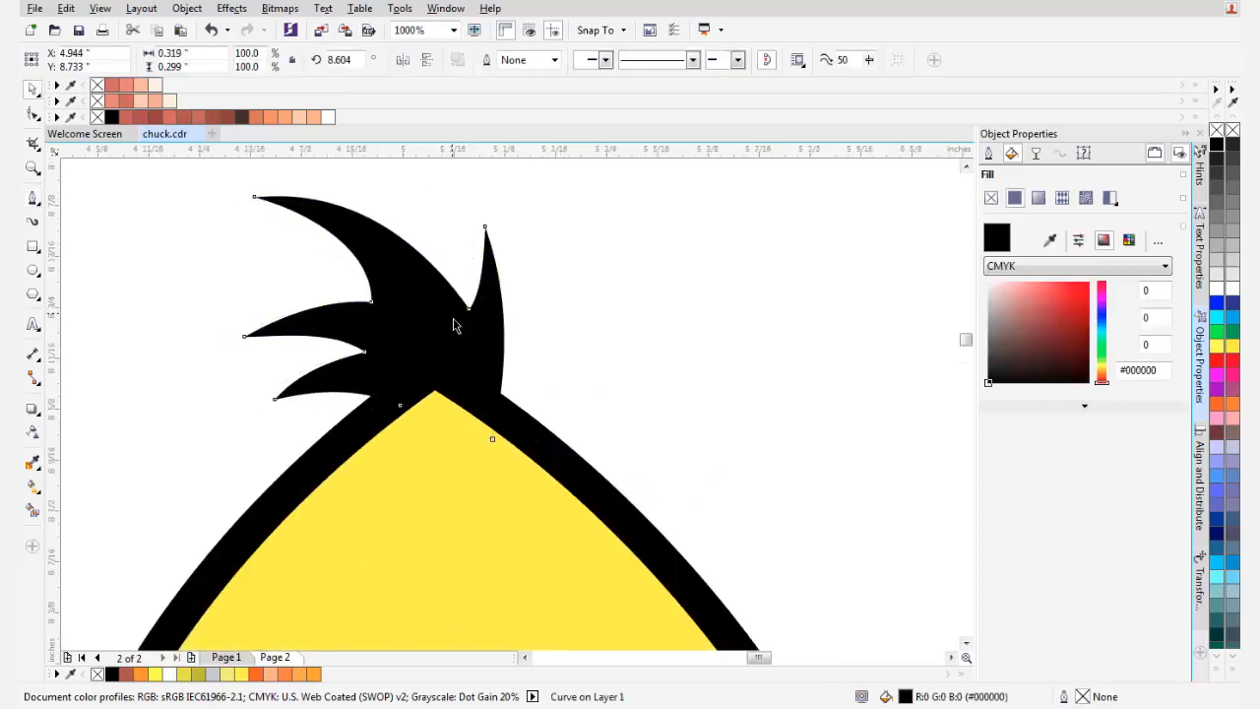
{"action": "scroll", "coordinate": [424, 368], "scroll_direction": "down", "scroll_amount": 2}
{"action": "key", "text": "Escape"}
- Draw a closed three-spiked tail outline about 0.527 by 0.348 inches at the body's lower left, with its rounded base inside the body
{"action": "scroll", "coordinate": [385, 468], "scroll_direction": "up", "scroll_amount": 1}
{"action": "left_click", "coordinate": [34, 221]}
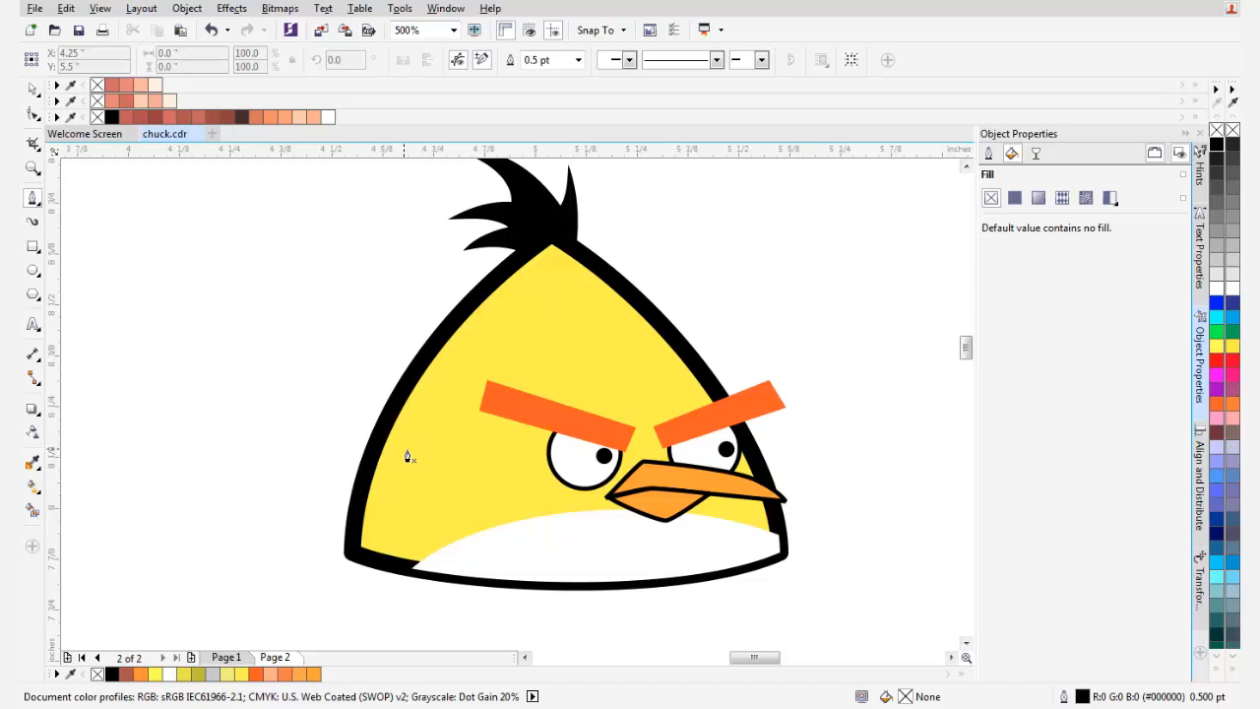
{"action": "left_click_drag", "start_coordinate": [334, 497], "coordinate": [311, 485]}
{"action": "left_click_drag", "start_coordinate": [284, 378], "coordinate": [210, 418]}
{"action": "left_click", "coordinate": [202, 377]}
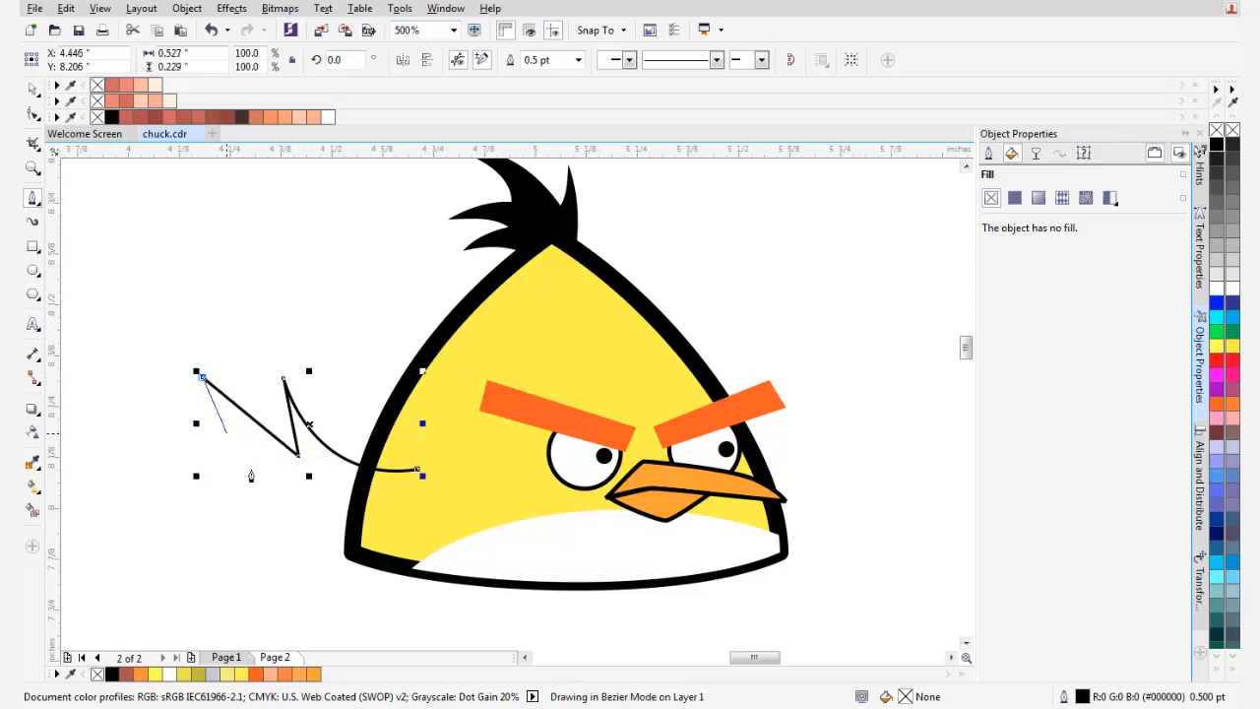
{"action": "left_click", "coordinate": [280, 486]}
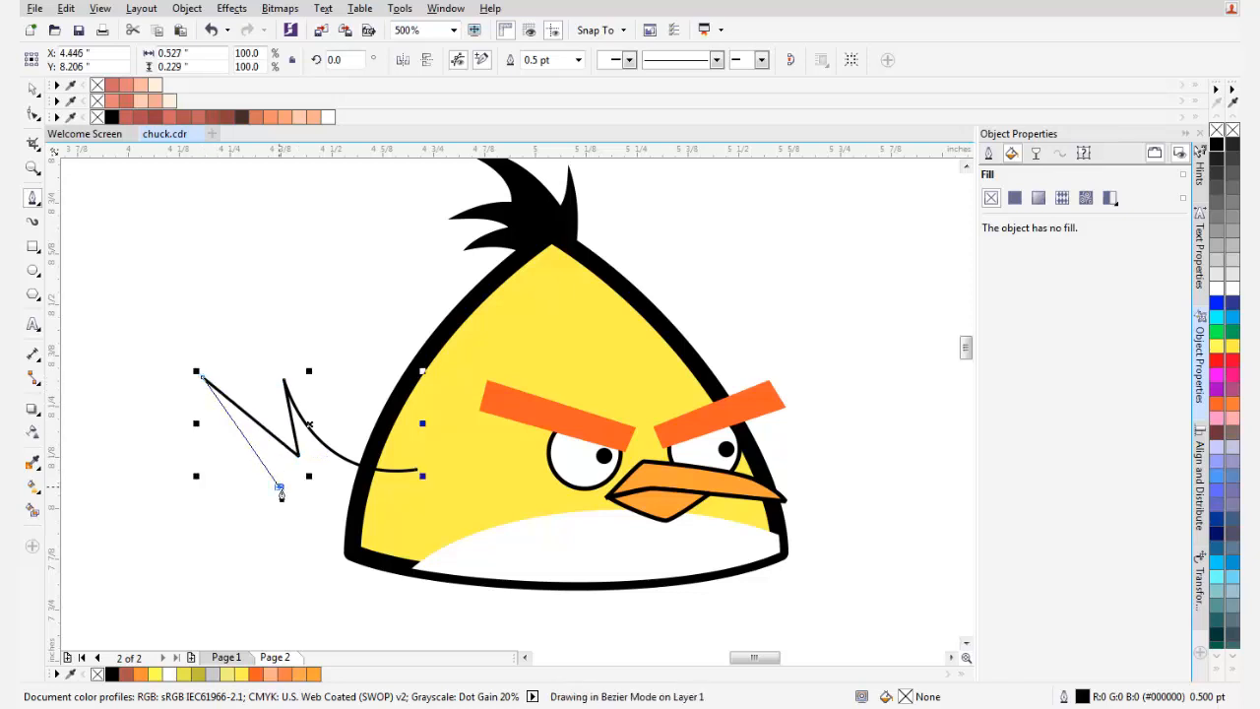
{"action": "left_click", "coordinate": [221, 508]}
{"action": "left_click_drag", "start_coordinate": [381, 514], "coordinate": [431, 498]}
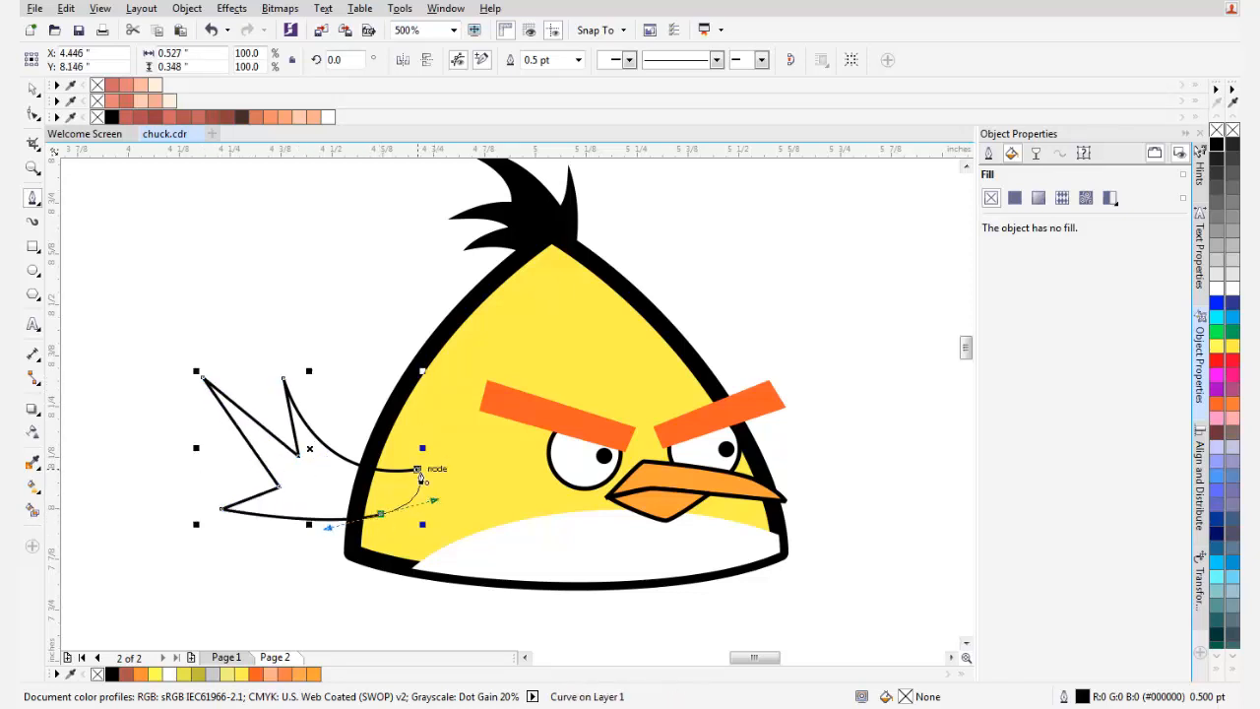
{"action": "left_click", "coordinate": [417, 470]}
- Scale the tail outline to 84.2 percent, about 0.45 by 0.294 inches, and shift it slightly right
{"action": "key", "text": "space"}
{"action": "left_click_drag", "start_coordinate": [202, 378], "coordinate": [233, 393]}
{"action": "left_click_drag", "start_coordinate": [341, 494], "coordinate": [346, 484]}
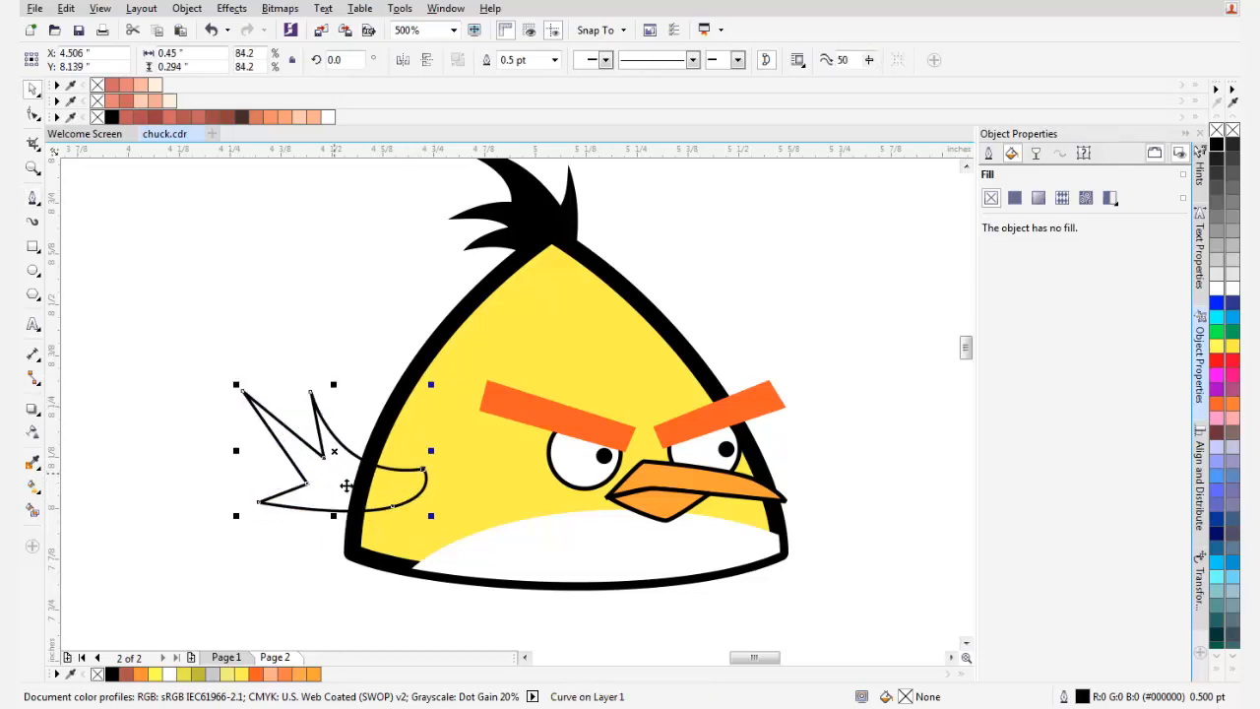
- Convert the tail's segments to curves and reshape its lowest spike, bending the adjoining long edge and adjusting the spike's tip and underside
{"action": "left_click", "coordinate": [34, 118]}
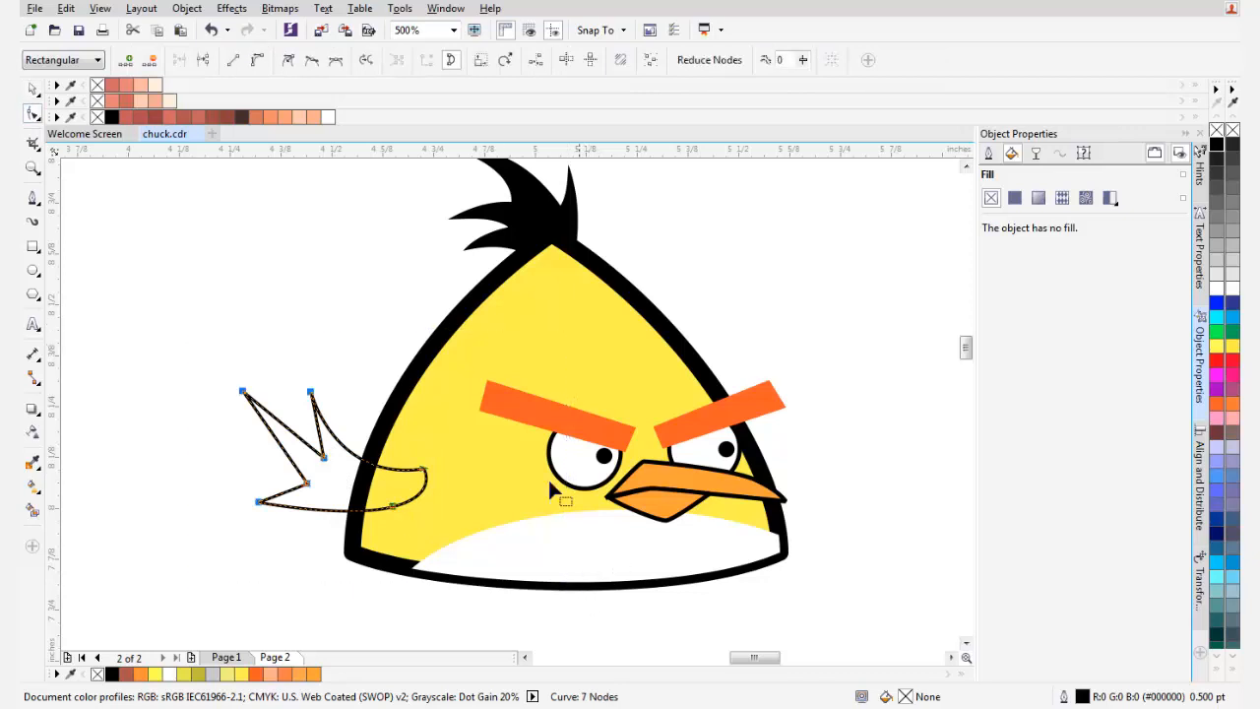
{"action": "scroll", "coordinate": [331, 502], "scroll_direction": "up", "scroll_amount": 2}
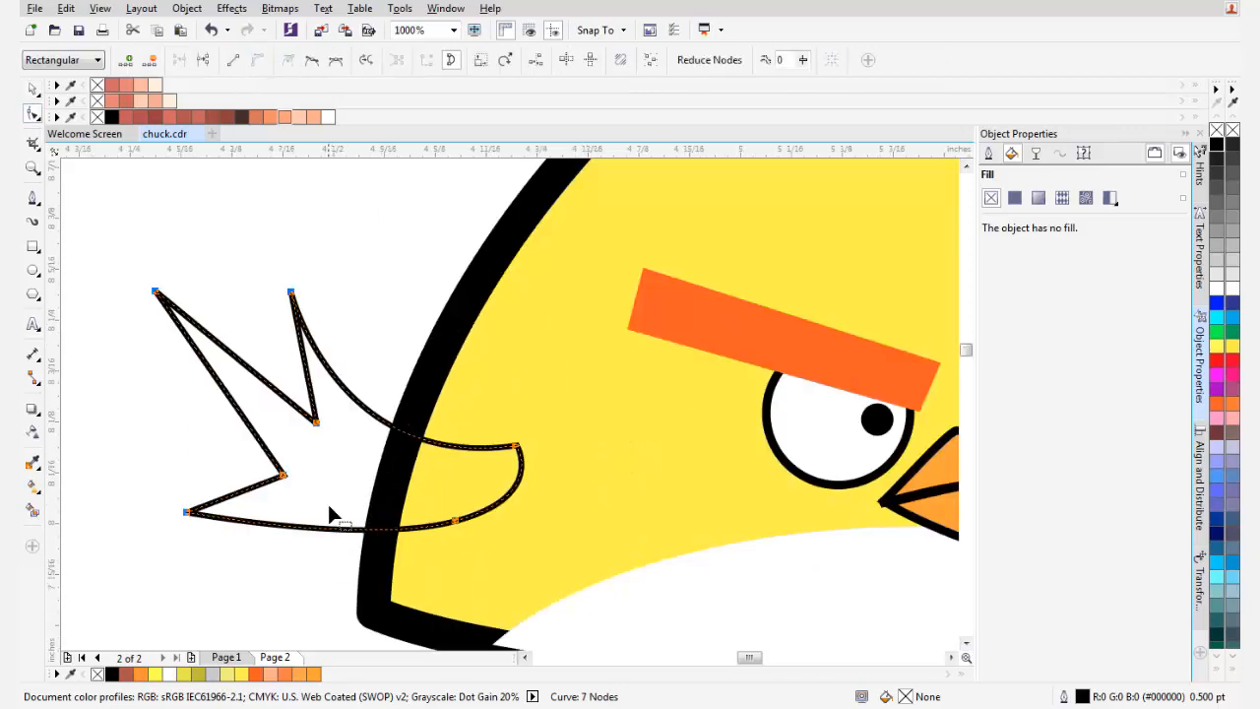
{"action": "left_click_drag", "start_coordinate": [286, 478], "coordinate": [309, 491]}
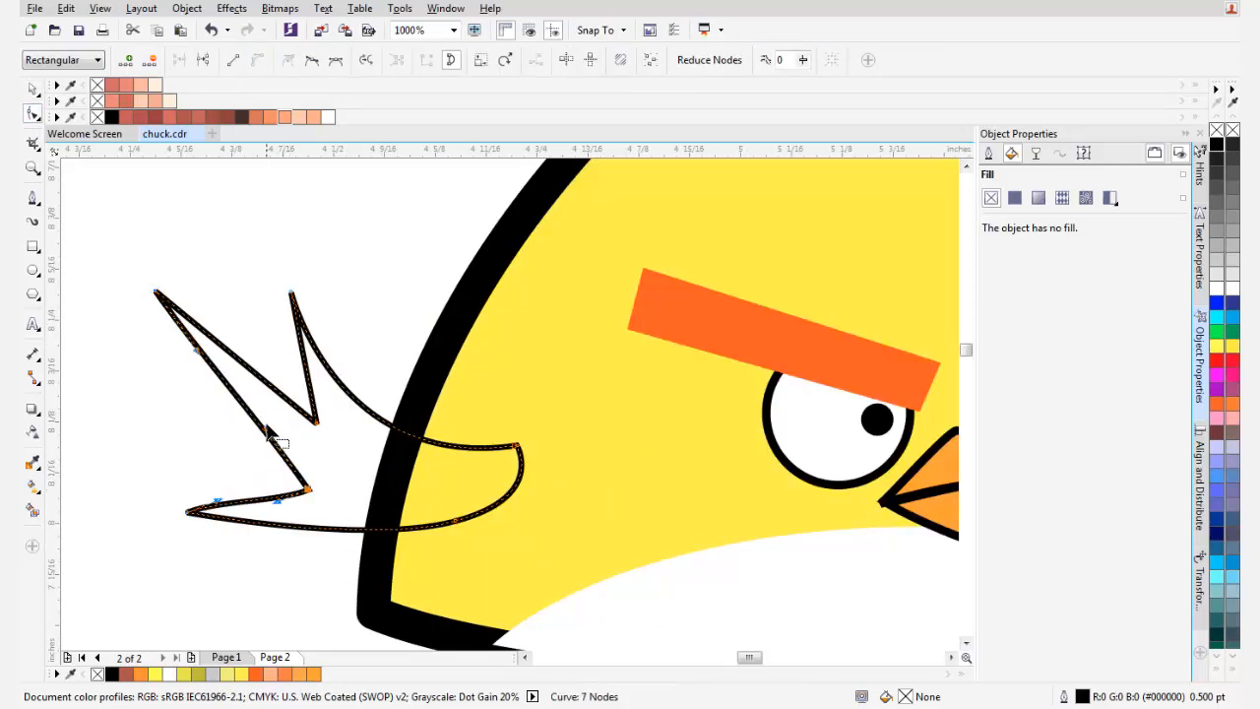
{"action": "left_click_drag", "start_coordinate": [258, 425], "coordinate": [223, 510]}
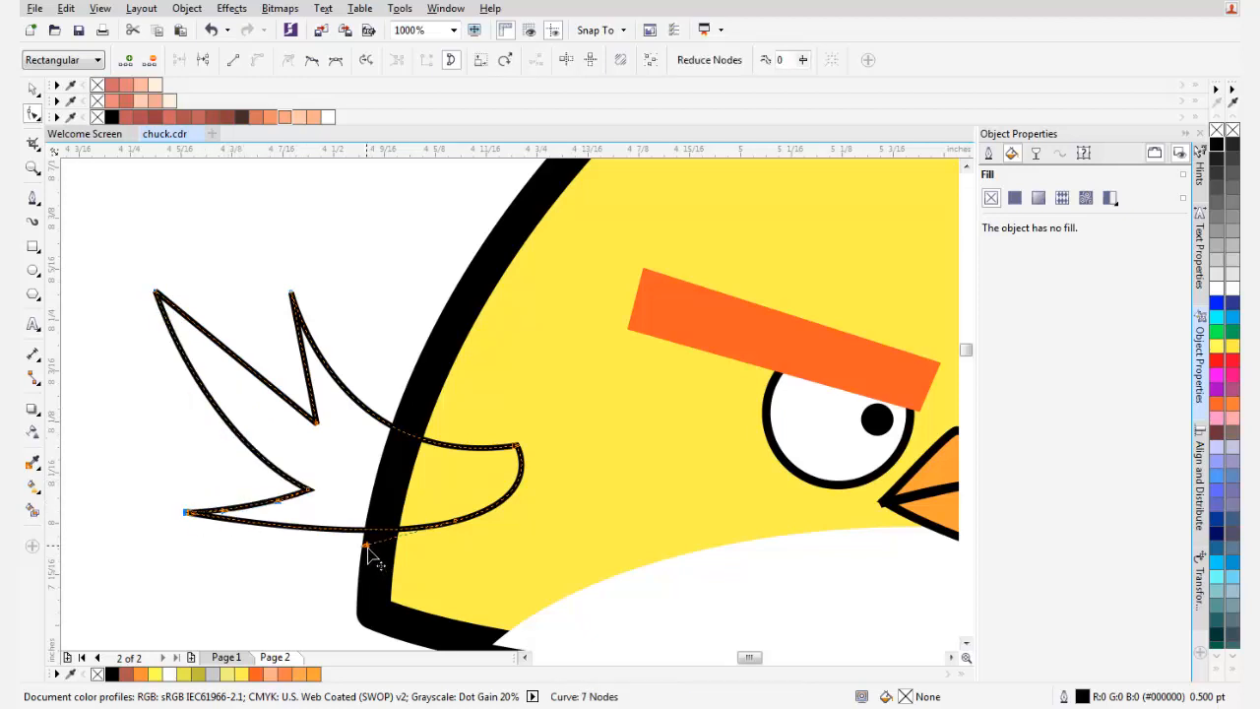
{"action": "left_click_drag", "start_coordinate": [367, 547], "coordinate": [342, 570]}
{"action": "left_click_drag", "start_coordinate": [192, 518], "coordinate": [205, 513]}
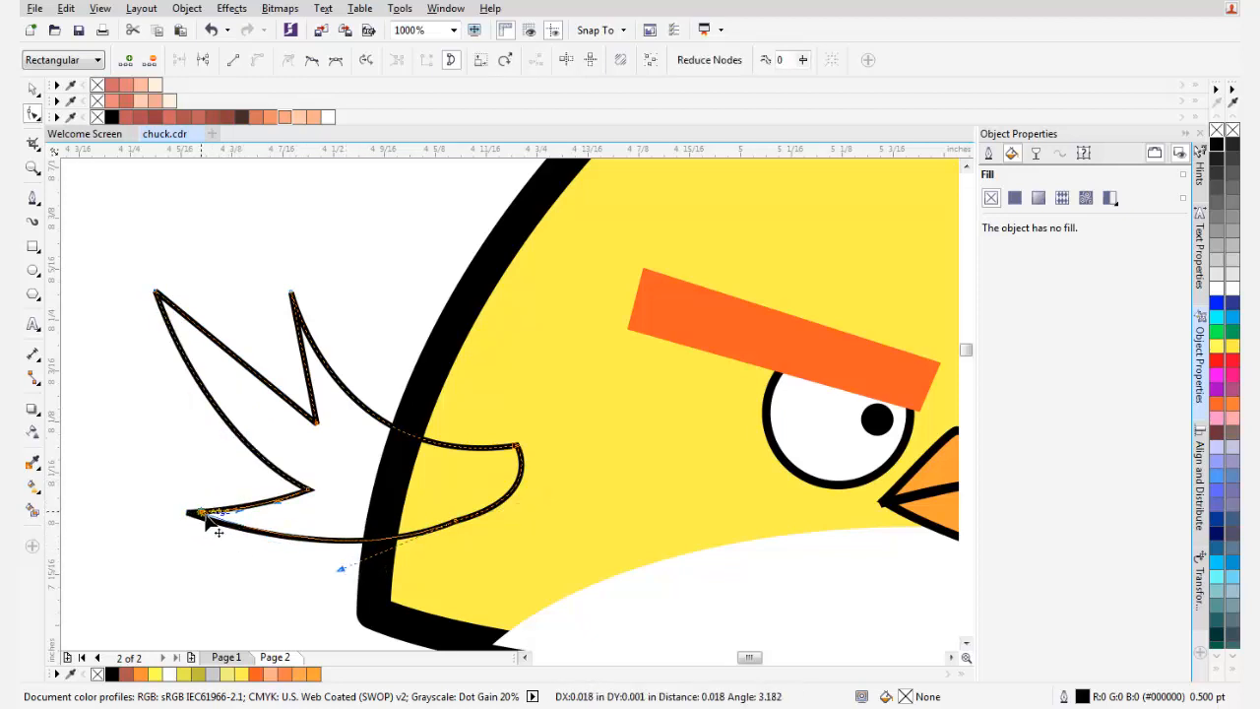
{"action": "left_click_drag", "start_coordinate": [454, 521], "coordinate": [452, 507]}
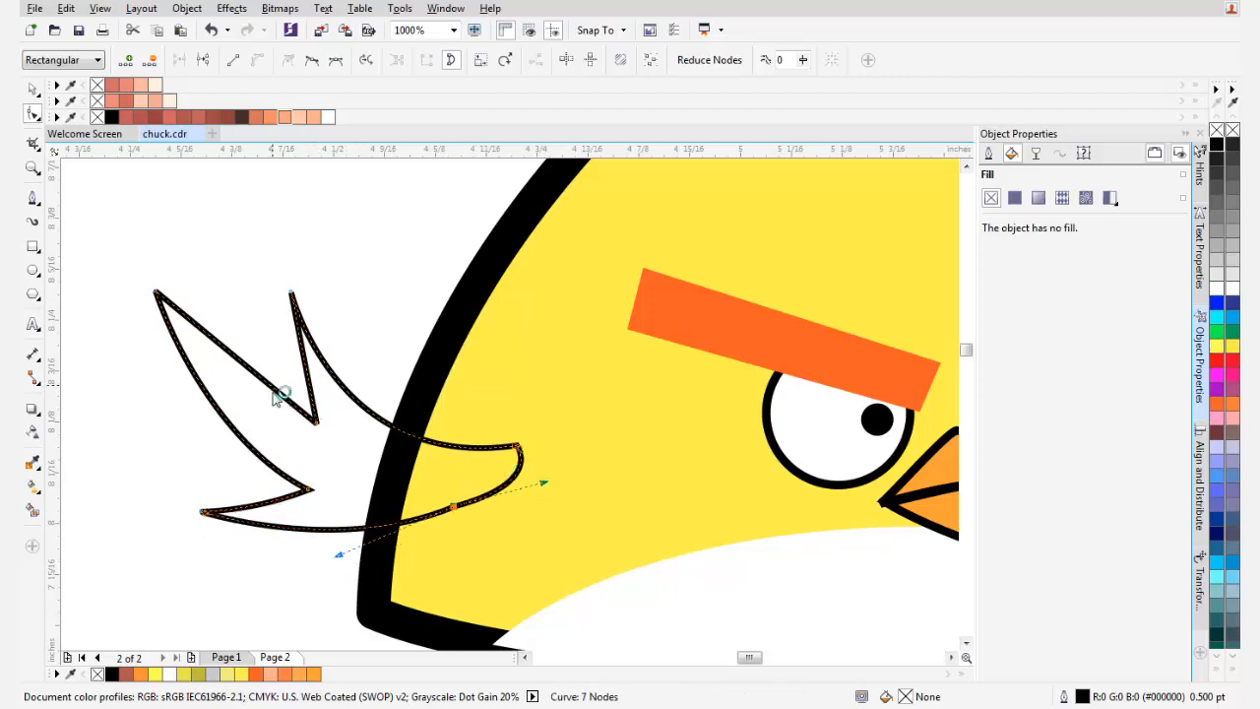
- Raise the notch between the tail's two upper spikes slightly and curve the edges that meet there
{"action": "left_click_drag", "start_coordinate": [274, 391], "coordinate": [309, 409]}
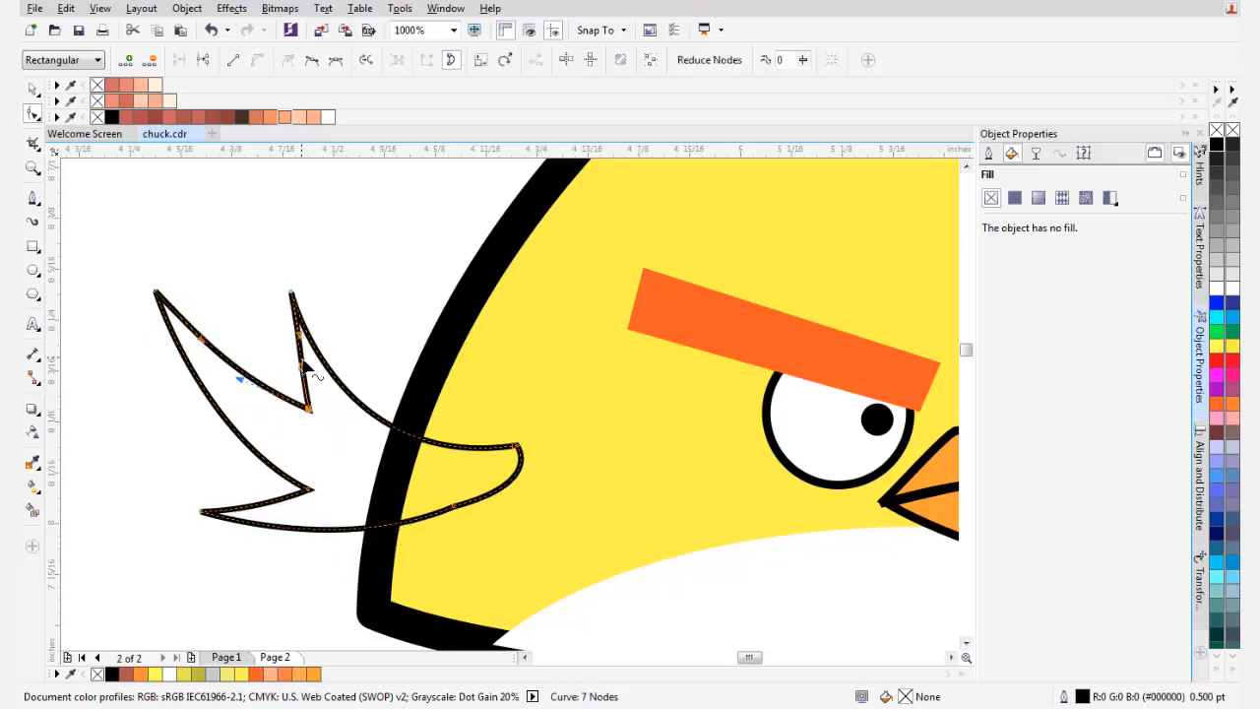
{"action": "left_click_drag", "start_coordinate": [302, 361], "coordinate": [295, 364]}
{"action": "scroll", "coordinate": [402, 390], "scroll_direction": "down", "scroll_amount": 1}
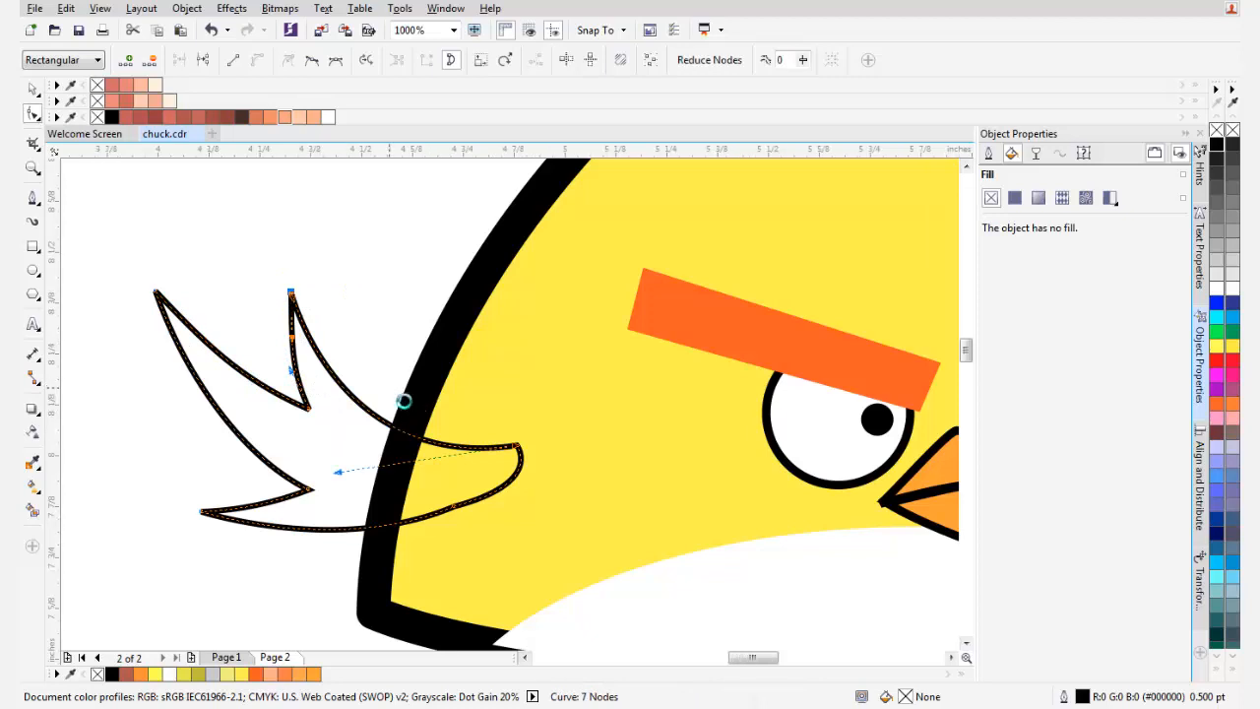
{"action": "scroll", "coordinate": [333, 445], "scroll_direction": "up", "scroll_amount": 1}
{"action": "key", "text": "space"}
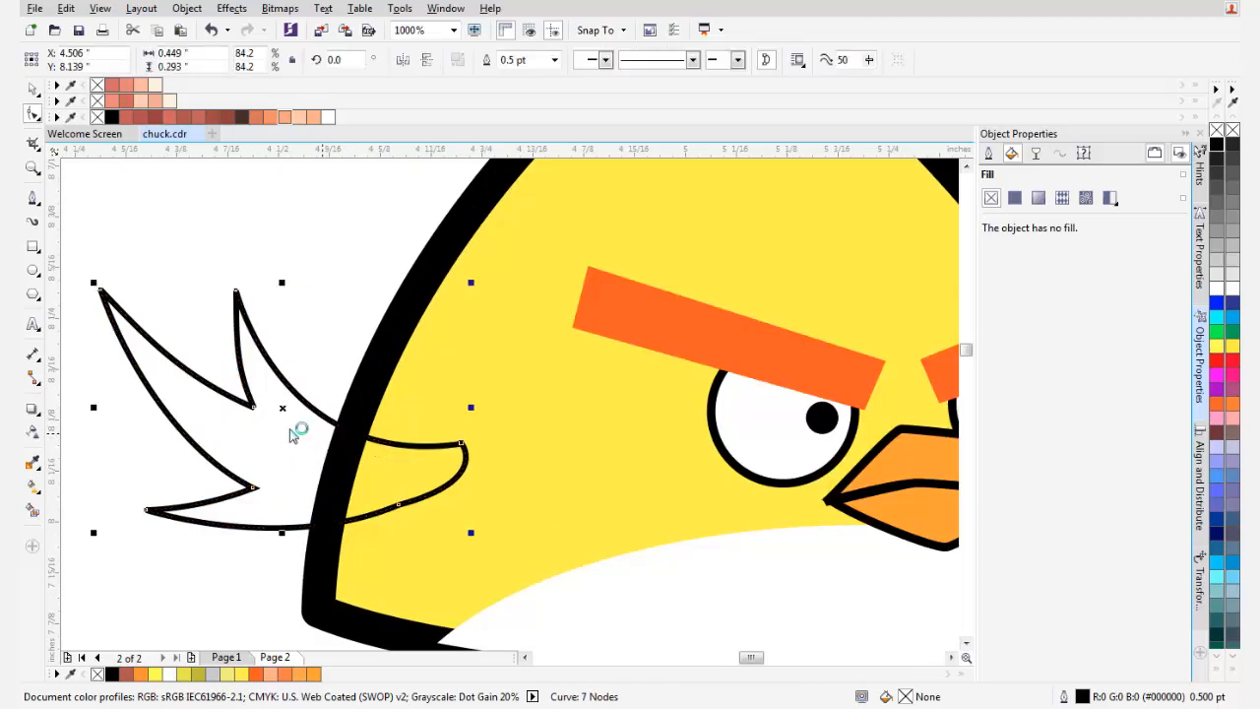
- Send the three-spiked tail shape to the back of the page so it sits behind the body
{"action": "right_click", "coordinate": [285, 430]}
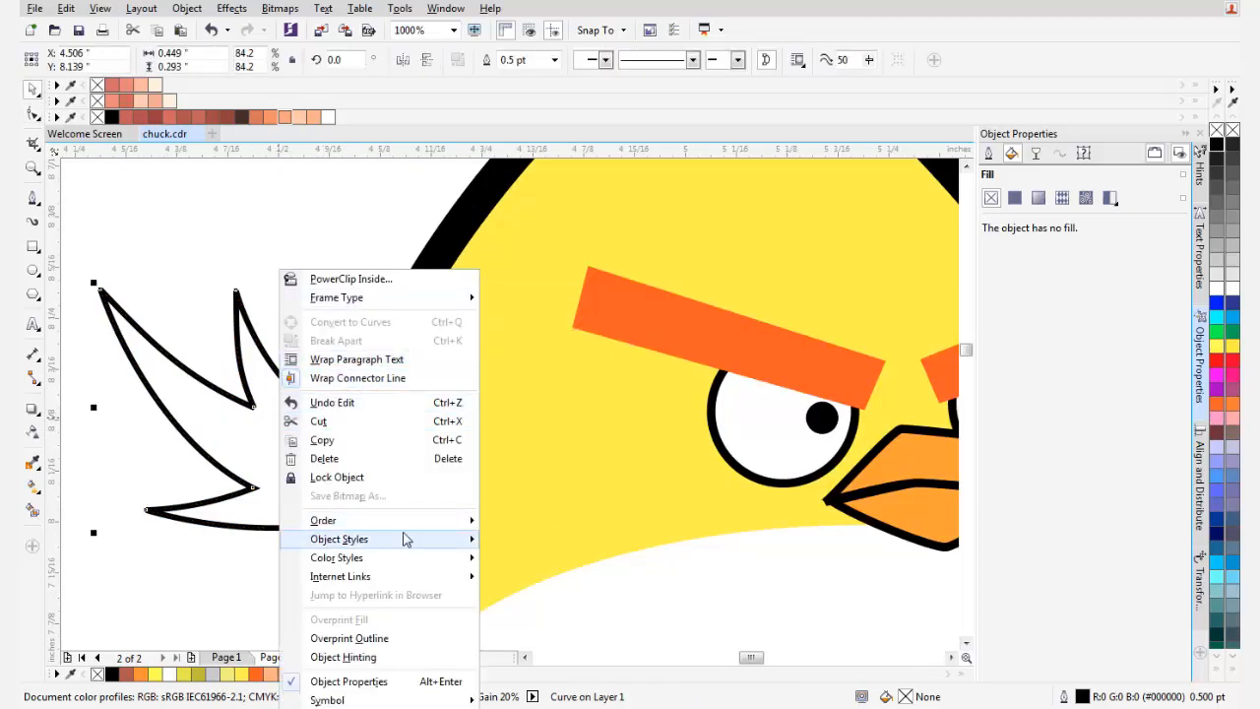
{"action": "mouse_move", "coordinate": [422, 527]}
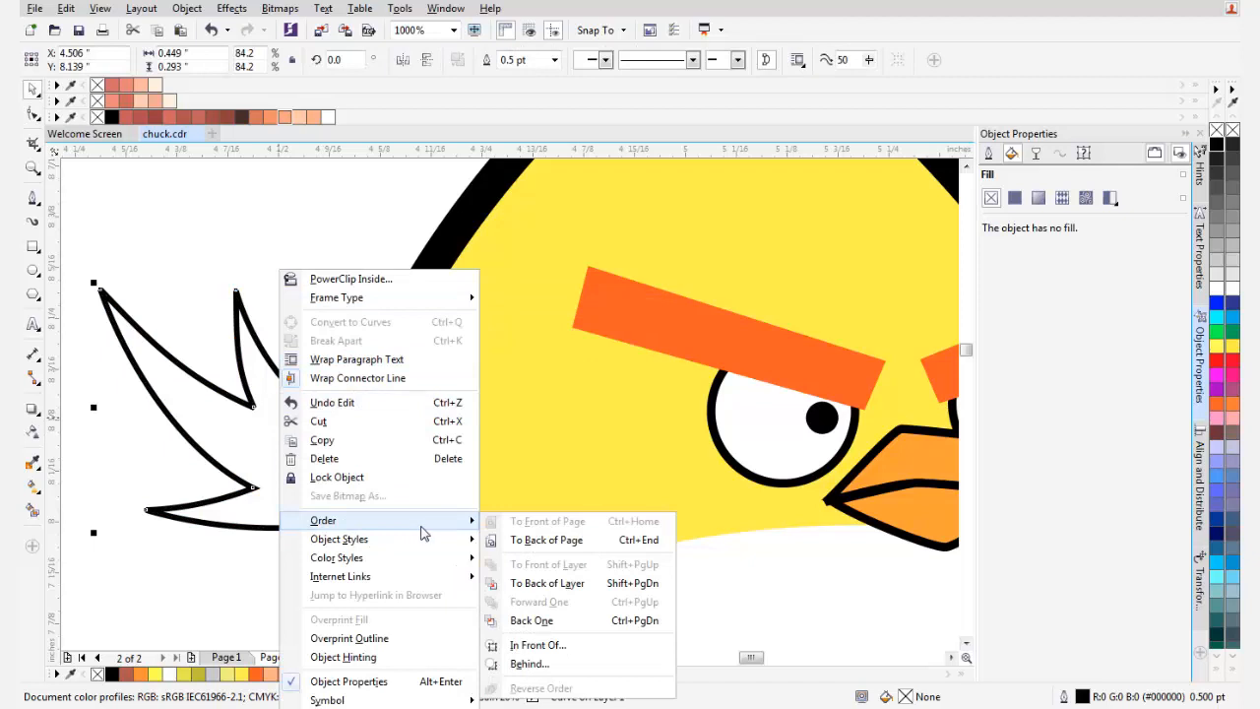
{"action": "left_click", "coordinate": [551, 538]}
- Fill the tail with black and remove its outline
{"action": "left_click", "coordinate": [1221, 145]}
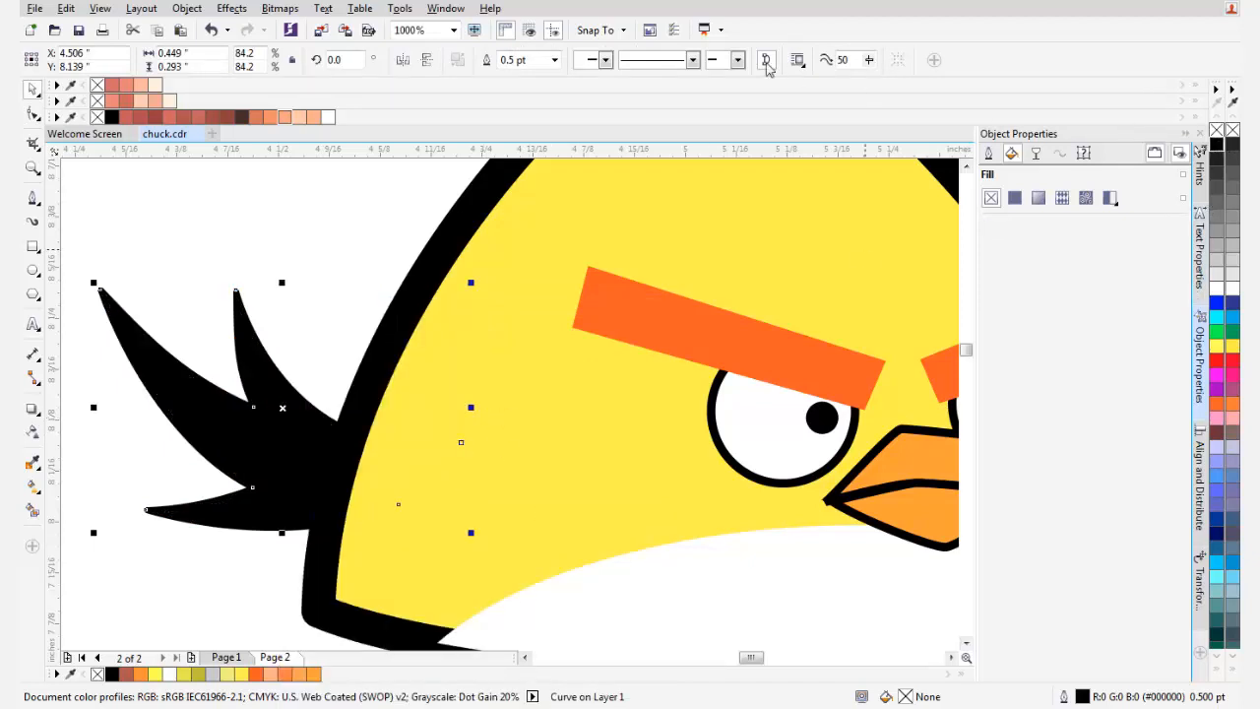
{"action": "left_click", "coordinate": [554, 60]}
{"action": "left_click", "coordinate": [539, 78]}
- Shrink the tail to 74.1 percent, about 0.395 by 0.258 inches, keeping its base tucked behind the body
{"action": "scroll", "coordinate": [325, 413], "scroll_direction": "down", "scroll_amount": 3}
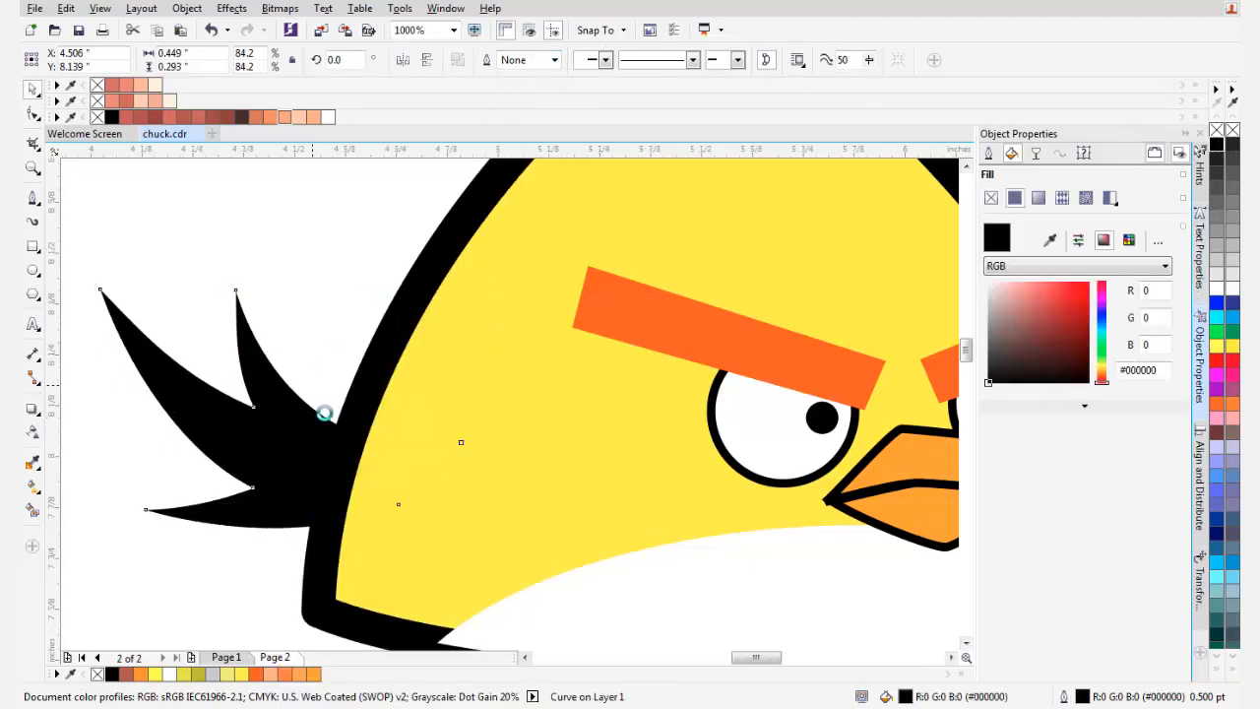
{"action": "left_click", "coordinate": [534, 365]}
{"action": "scroll", "coordinate": [409, 395], "scroll_direction": "up", "scroll_amount": 1}
{"action": "scroll", "coordinate": [283, 429], "scroll_direction": "up", "scroll_amount": 1}
{"action": "left_click", "coordinate": [213, 406]}
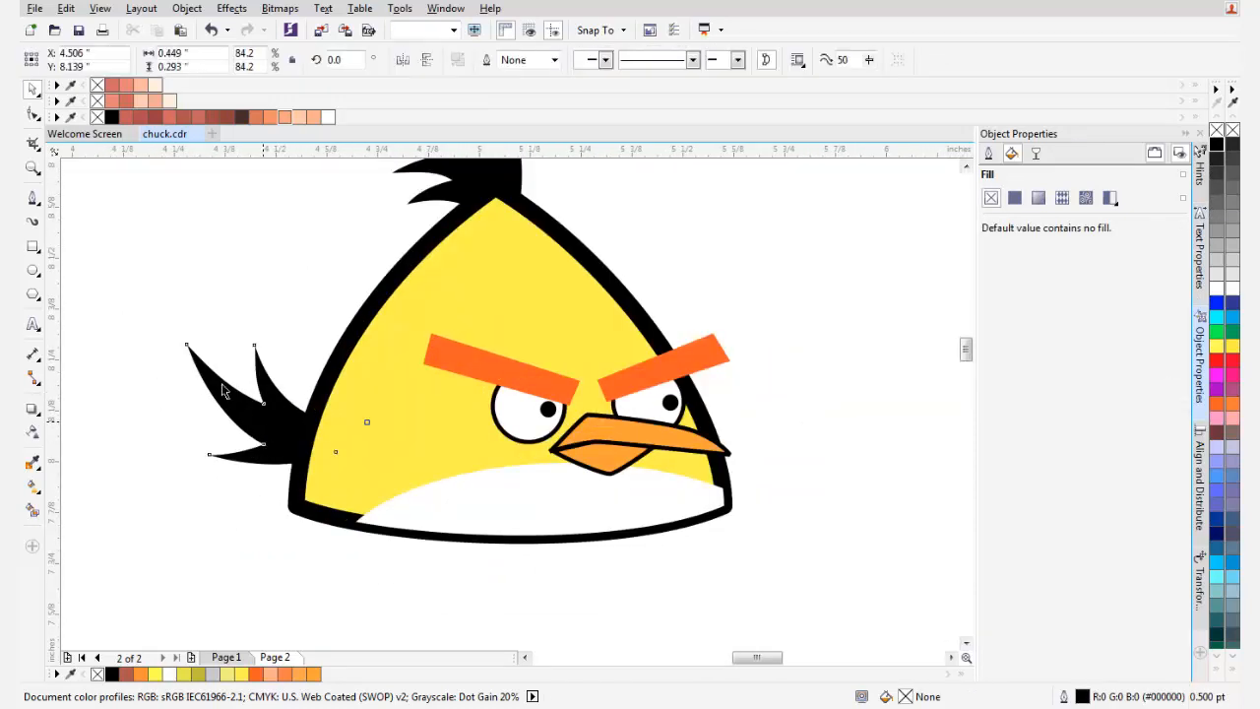
{"action": "left_click_drag", "start_coordinate": [182, 339], "coordinate": [206, 356]}
{"action": "left_click_drag", "start_coordinate": [389, 295], "coordinate": [360, 412]}
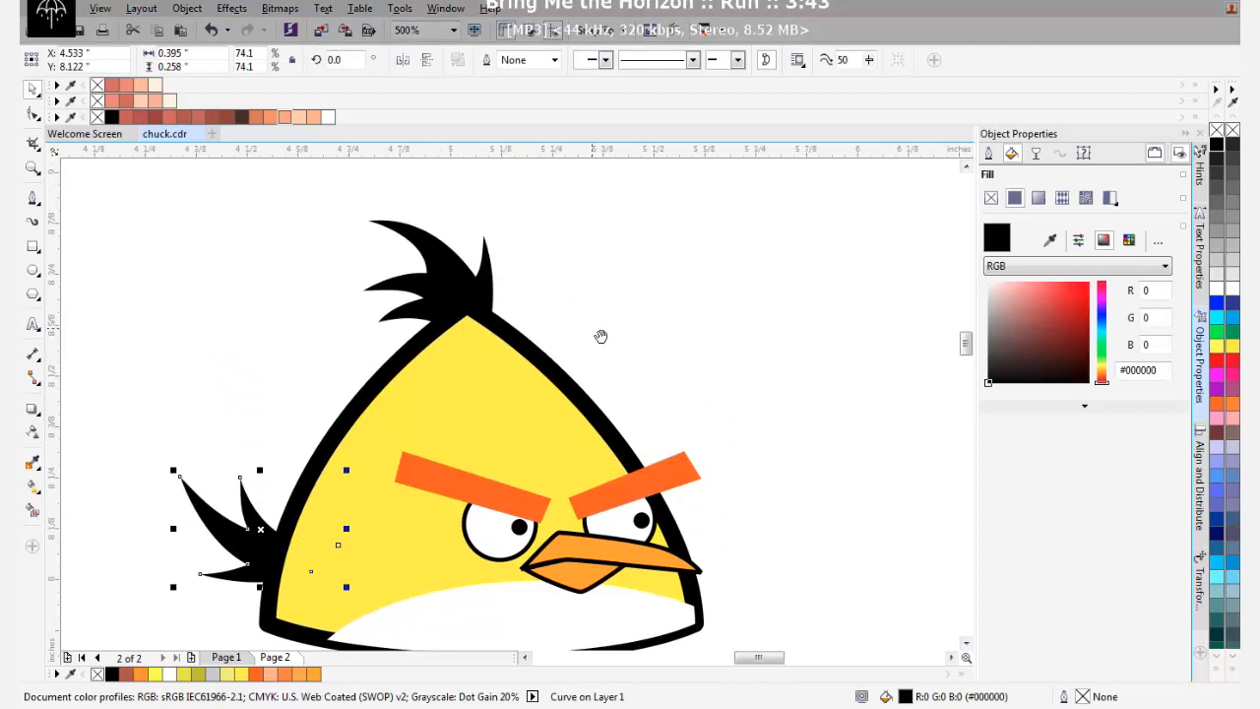
{"action": "left_click_drag", "start_coordinate": [600, 337], "coordinate": [503, 329]}
{"action": "left_click", "coordinate": [502, 329]}
- Draw an open line about 0.249 by 0.266 inches inside the body's upper right edge and bend it to follow that edge
{"action": "scroll", "coordinate": [483, 315], "scroll_direction": "down", "scroll_amount": 1}
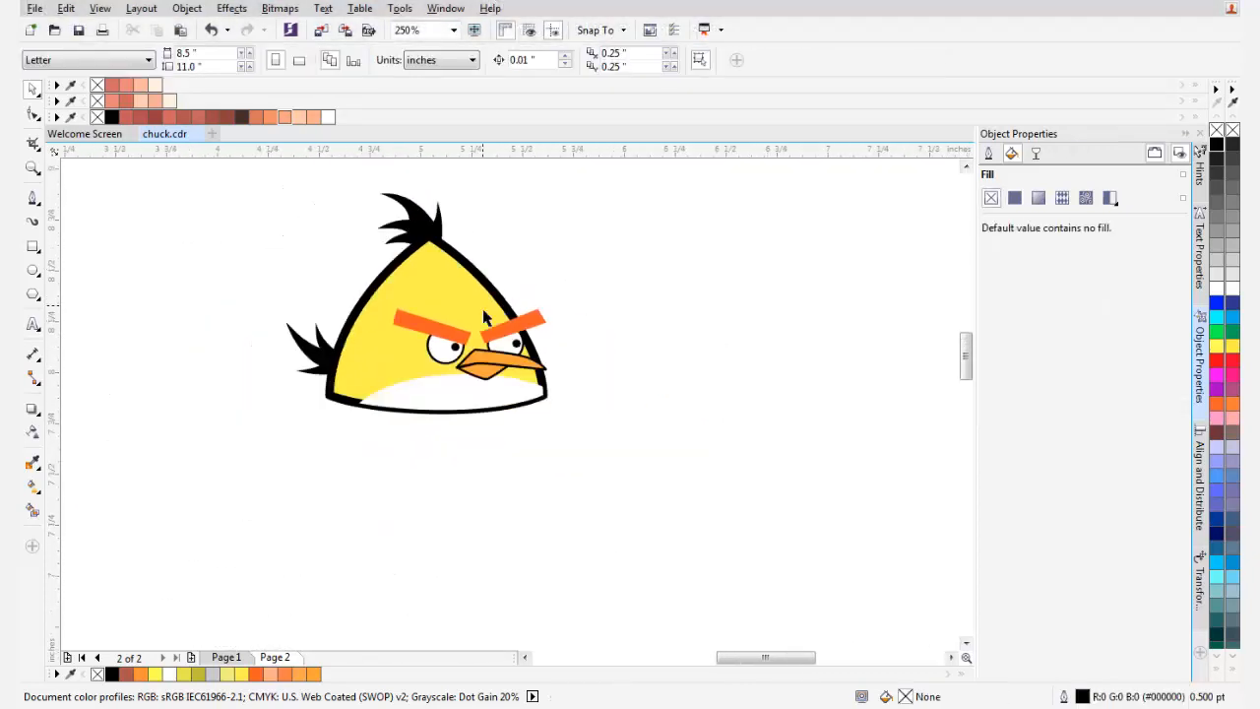
{"action": "left_click_drag", "start_coordinate": [462, 305], "coordinate": [408, 366]}
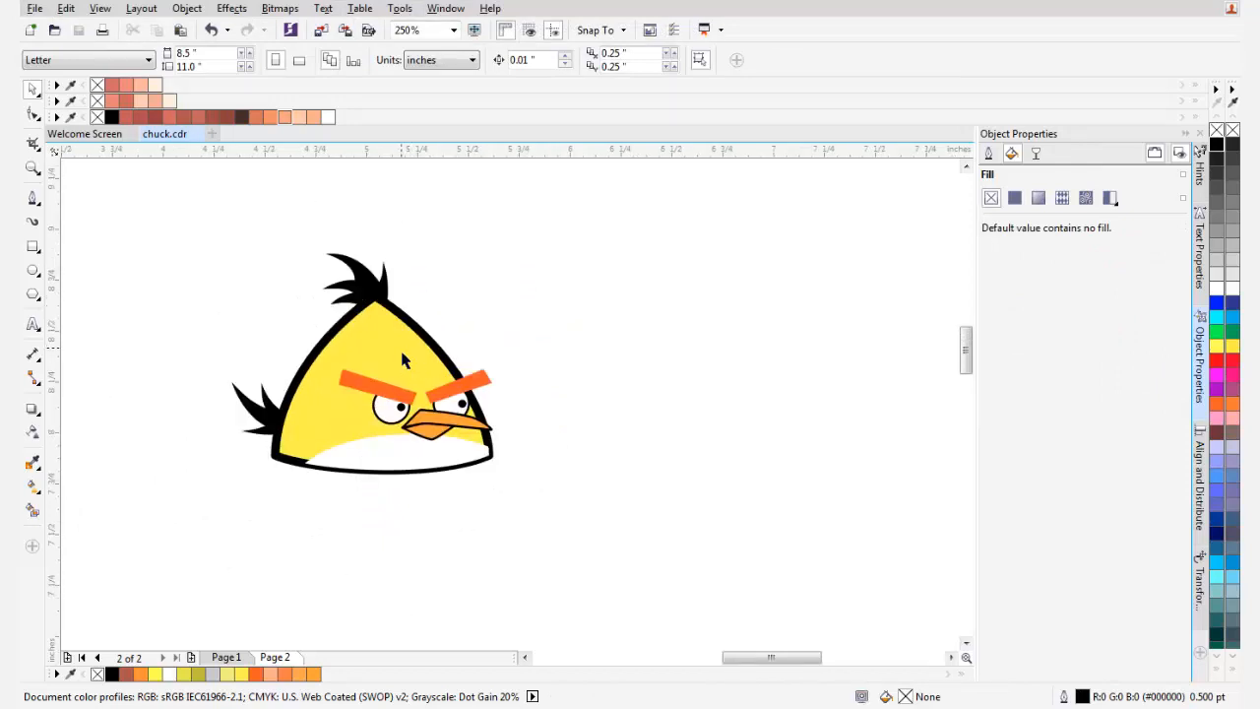
{"action": "left_click", "coordinate": [37, 198]}
{"action": "scroll", "coordinate": [307, 295], "scroll_direction": "up", "scroll_amount": 2}
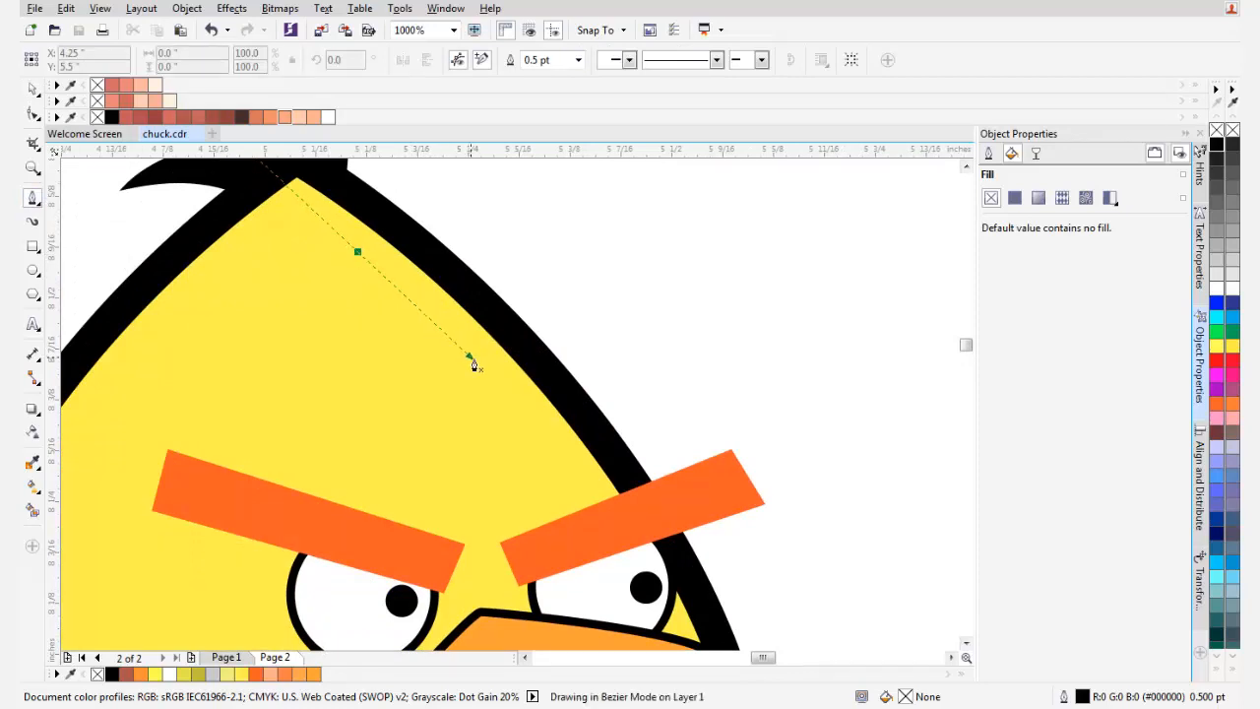
{"action": "left_click_drag", "start_coordinate": [560, 468], "coordinate": [594, 524]}
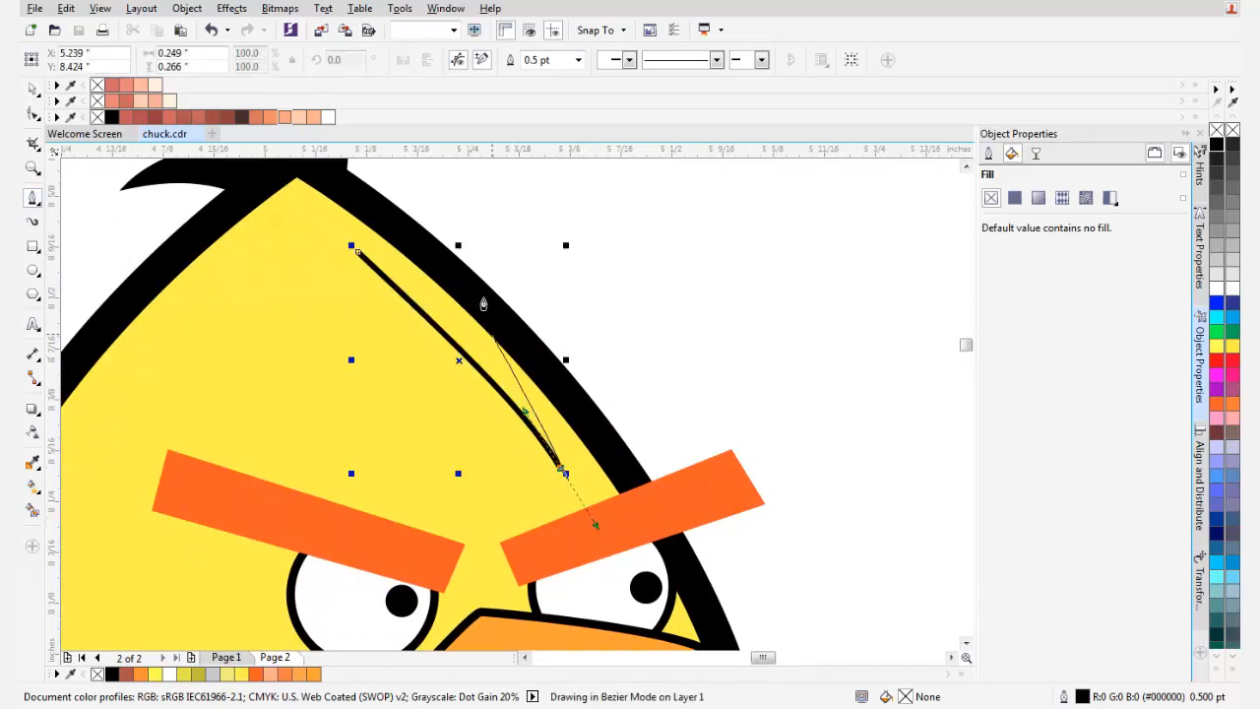
{"action": "left_click", "coordinate": [35, 115]}
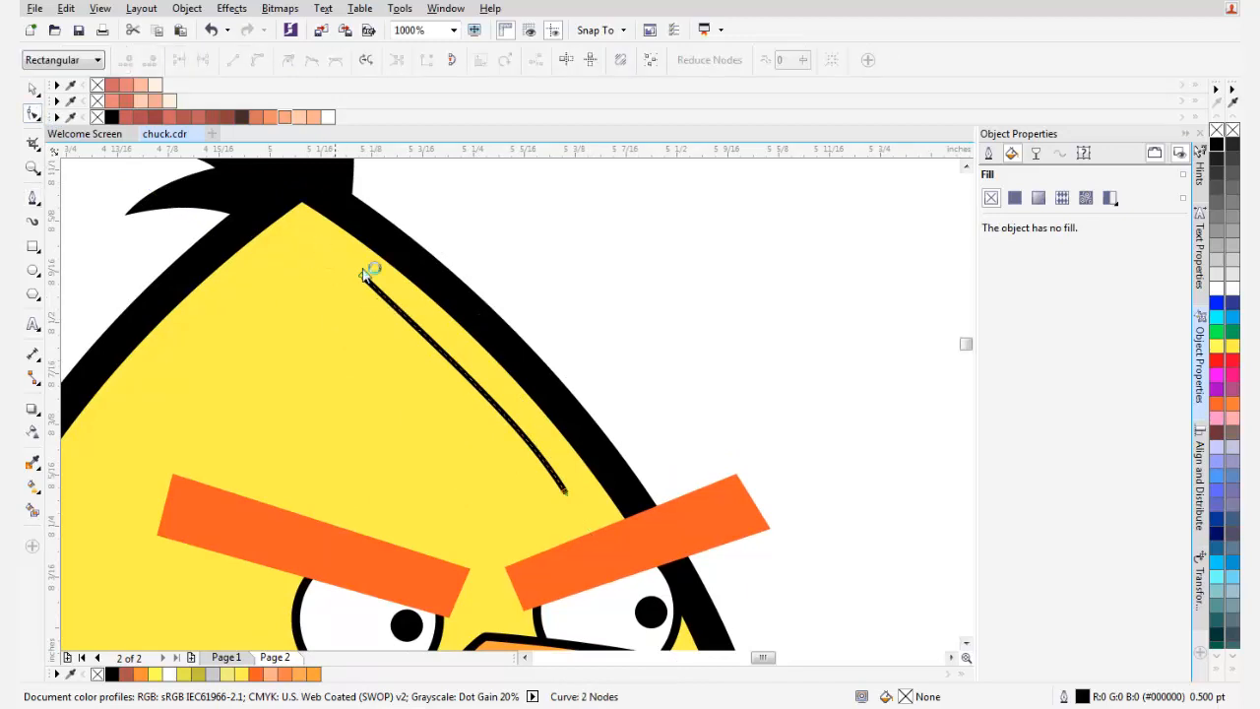
{"action": "left_click_drag", "start_coordinate": [482, 394], "coordinate": [520, 365]}
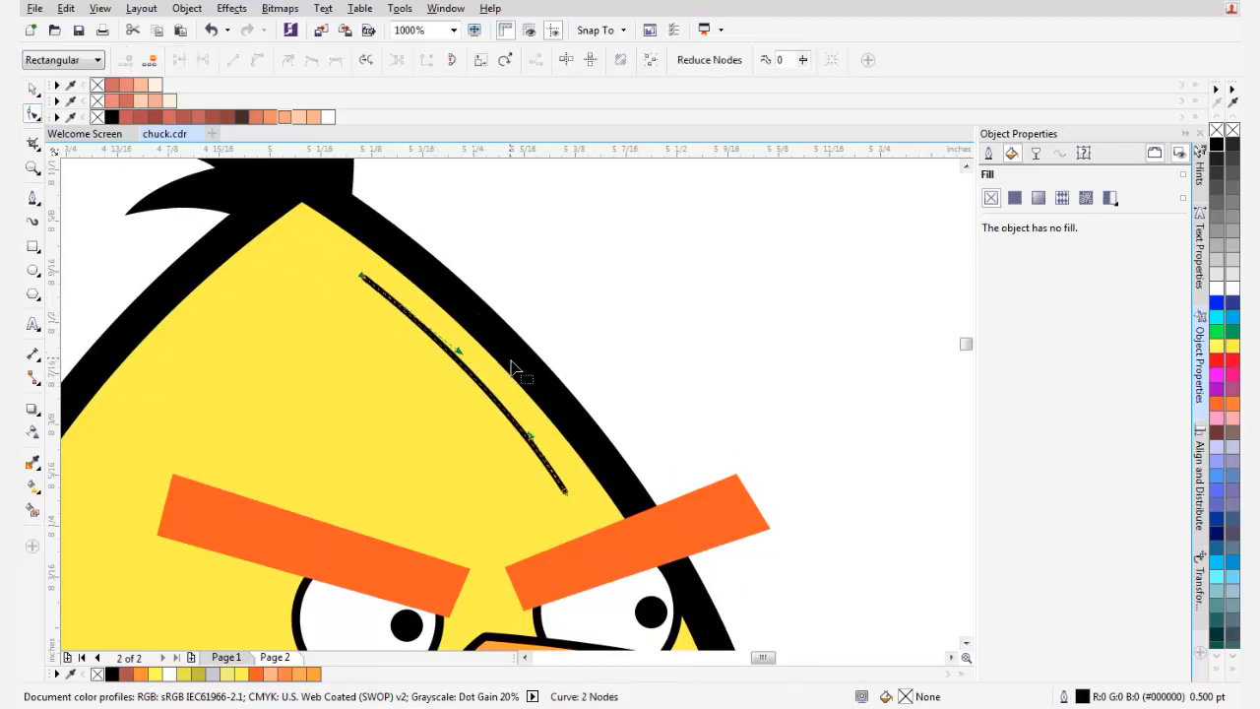
{"action": "key", "text": "space"}
- Set the curved line's outline width to 4 pt and shift it slightly down and left, away from the body's outline
{"action": "left_click", "coordinate": [553, 61]}
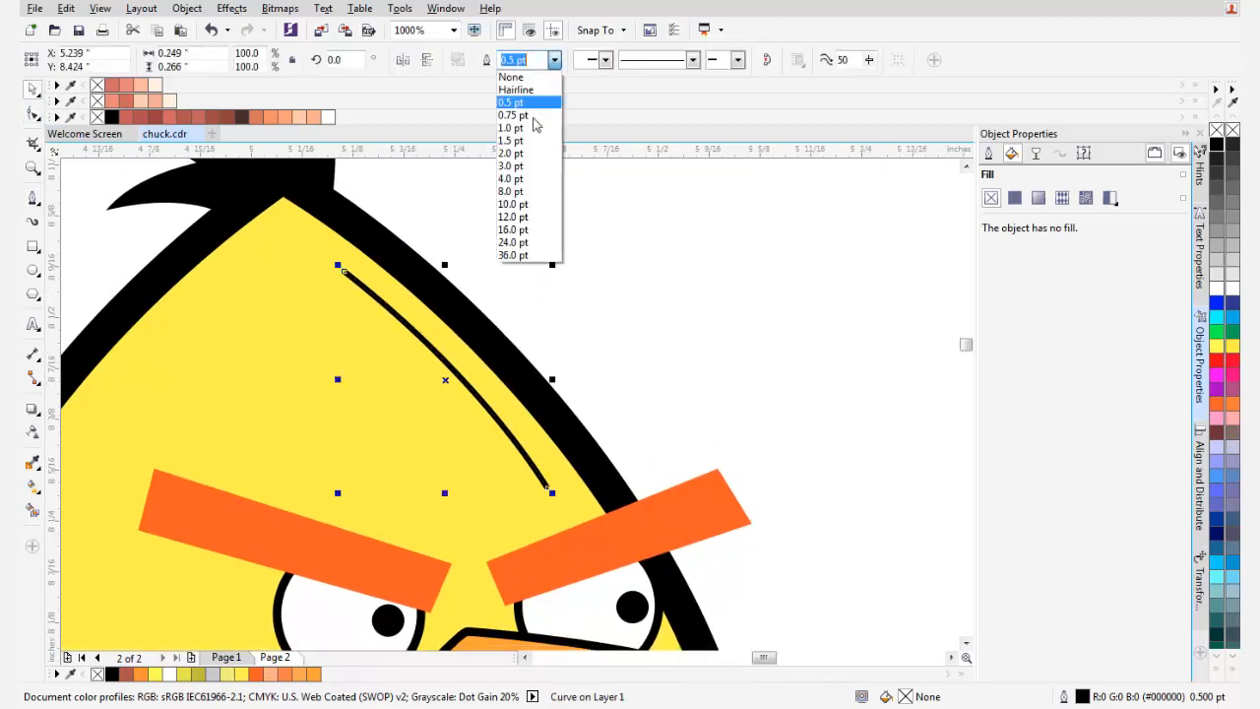
{"action": "left_click", "coordinate": [532, 189]}
{"action": "left_click", "coordinate": [554, 60]}
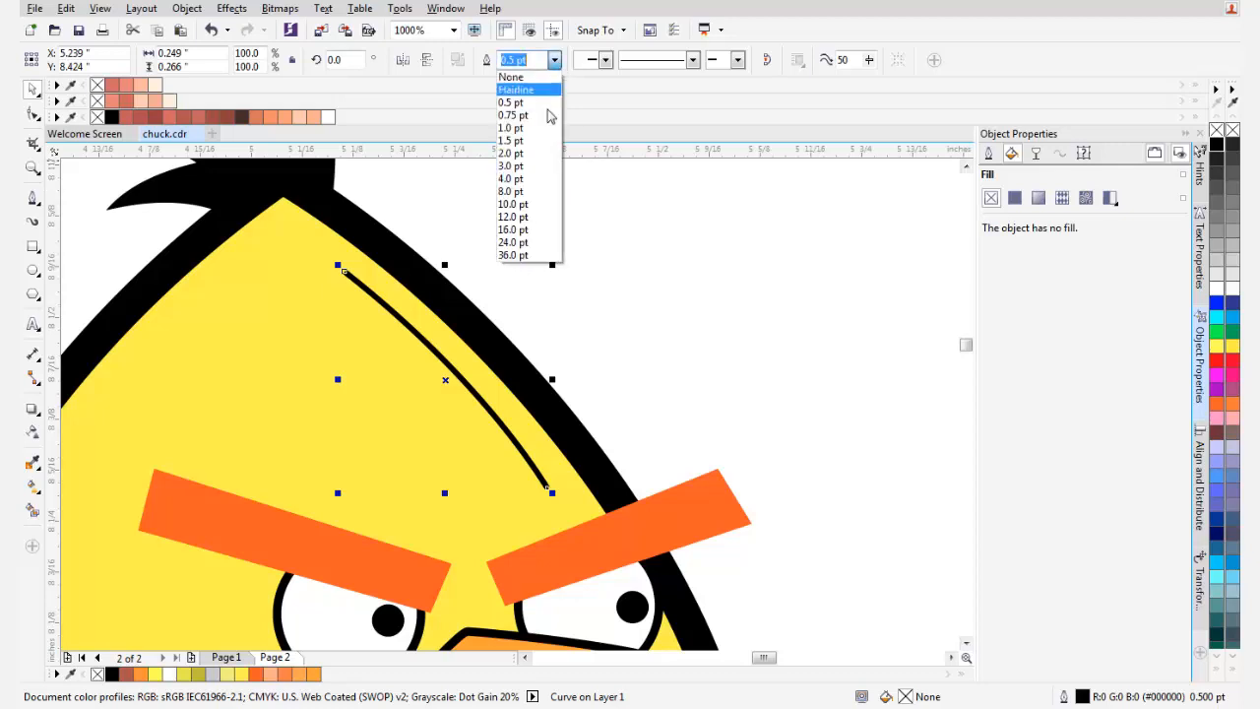
{"action": "left_click", "coordinate": [532, 189]}
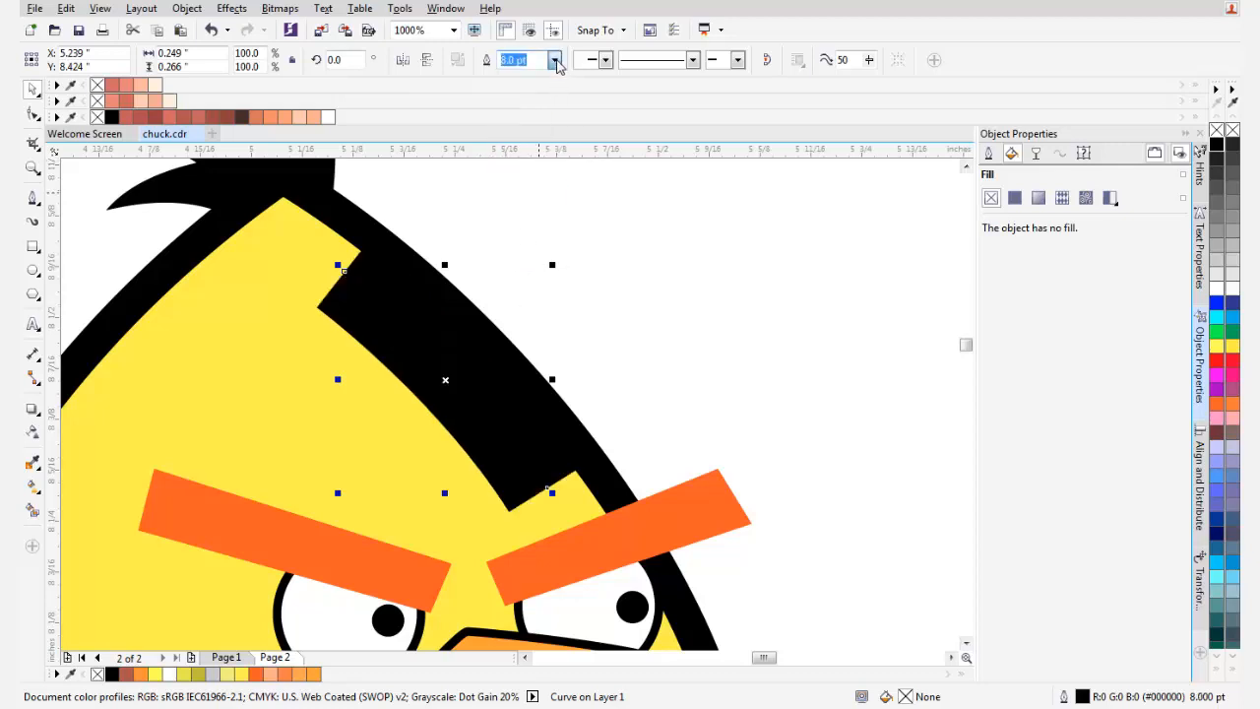
{"action": "left_click", "coordinate": [554, 60]}
{"action": "left_click", "coordinate": [531, 189]}
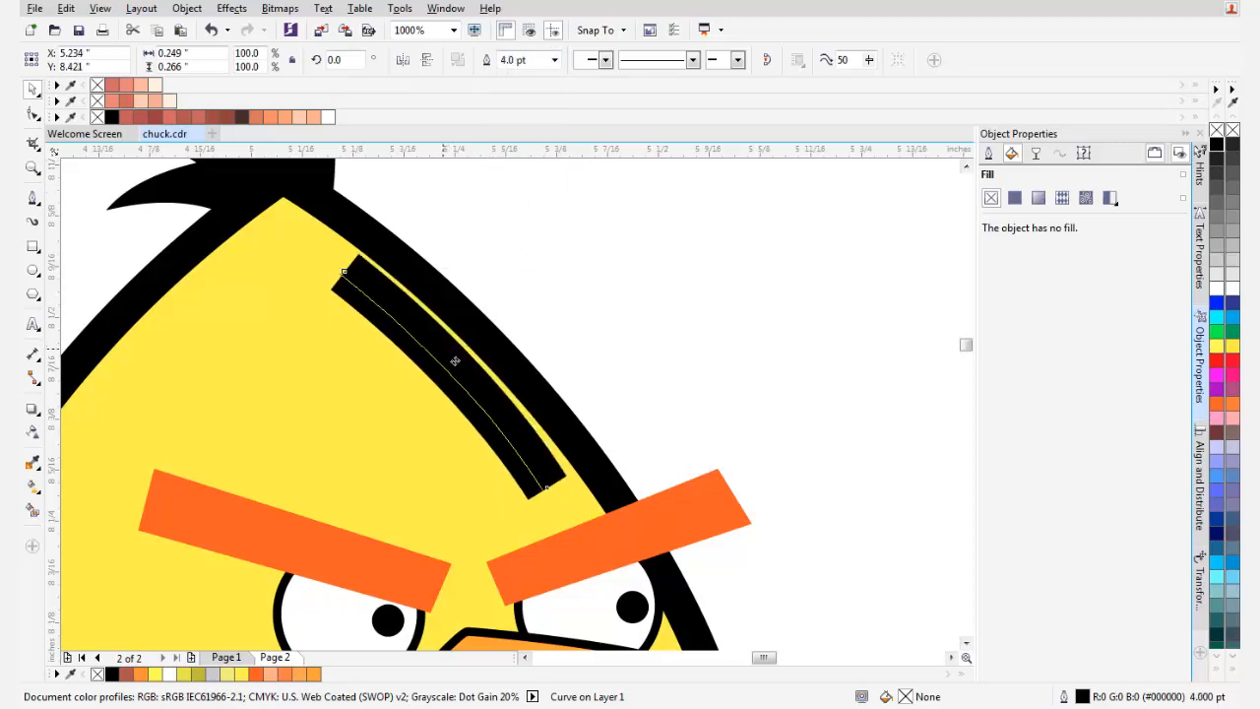
{"action": "scroll", "coordinate": [457, 357], "scroll_direction": "down", "scroll_amount": 2}
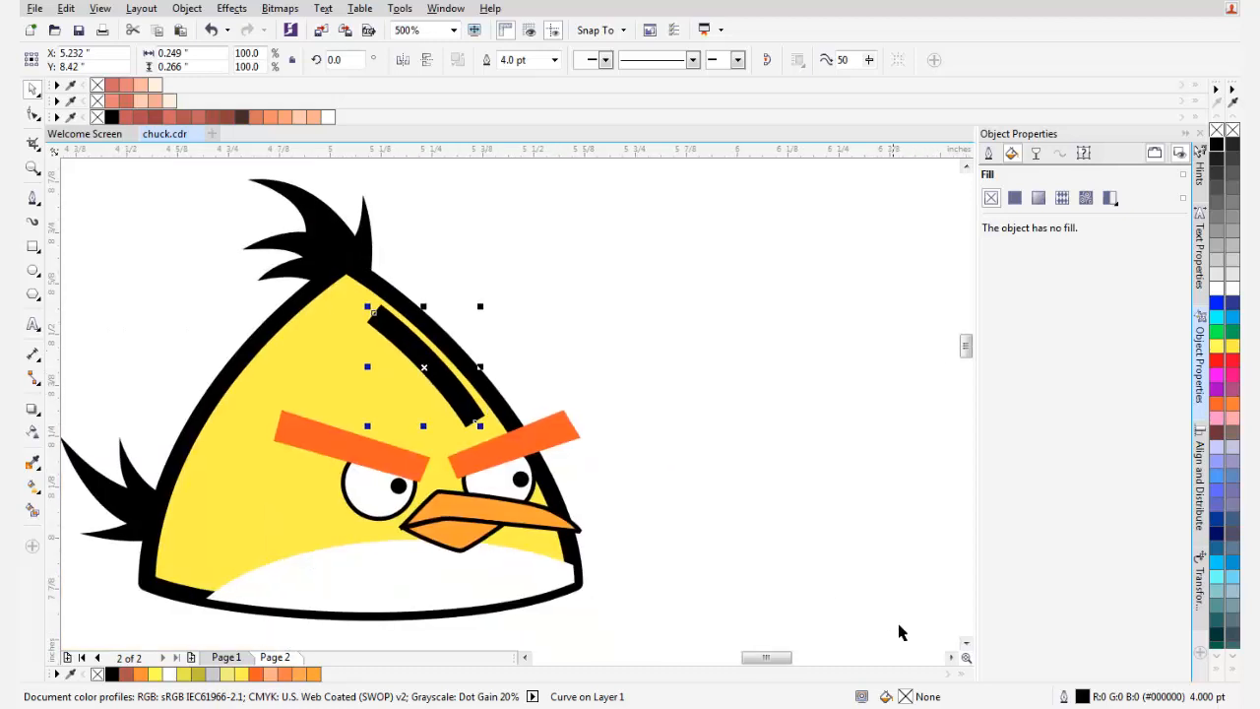
- Give the thick curved line round end caps and a white outline color
{"action": "left_click", "coordinate": [990, 154]}
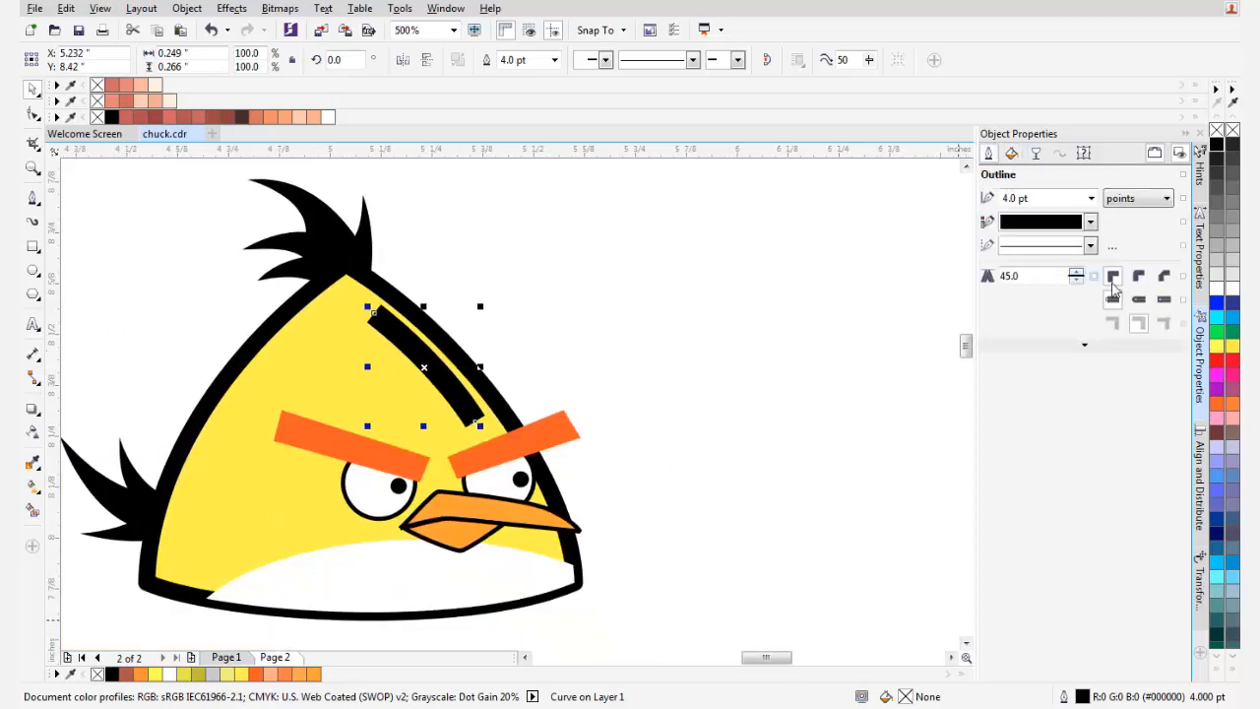
{"action": "left_click", "coordinate": [1139, 300]}
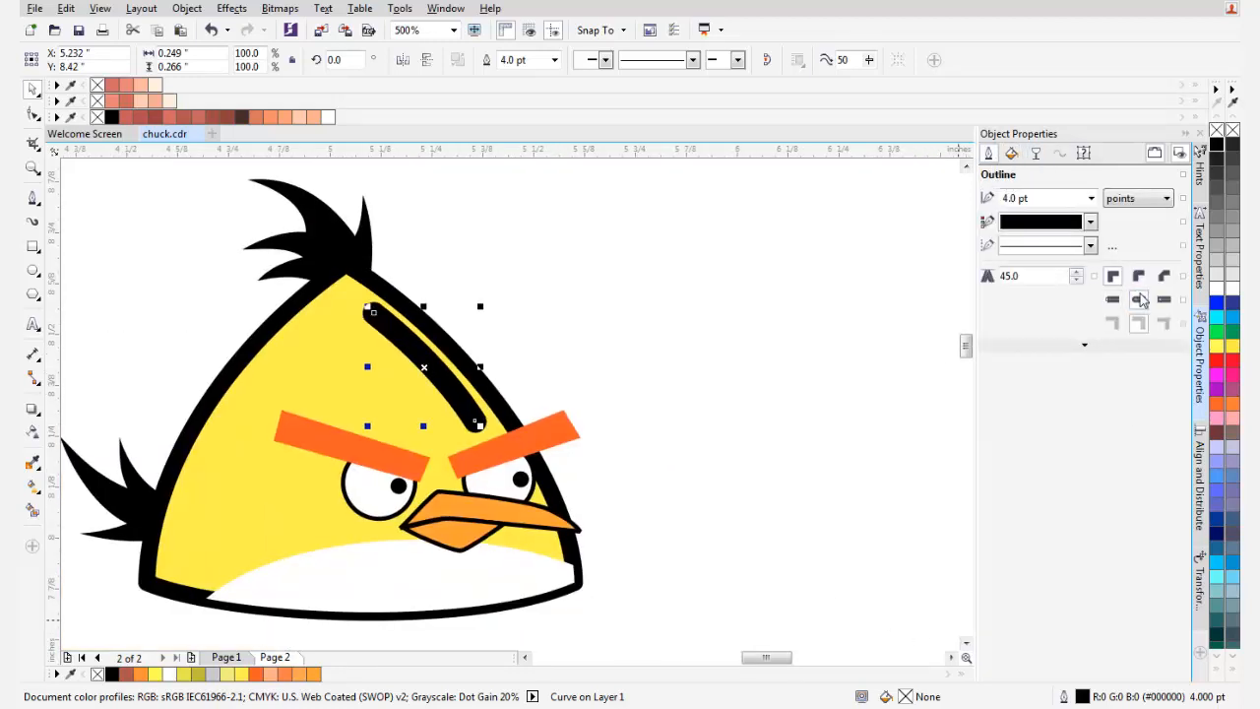
{"action": "left_click", "coordinate": [1091, 225]}
{"action": "left_click", "coordinate": [1075, 255]}
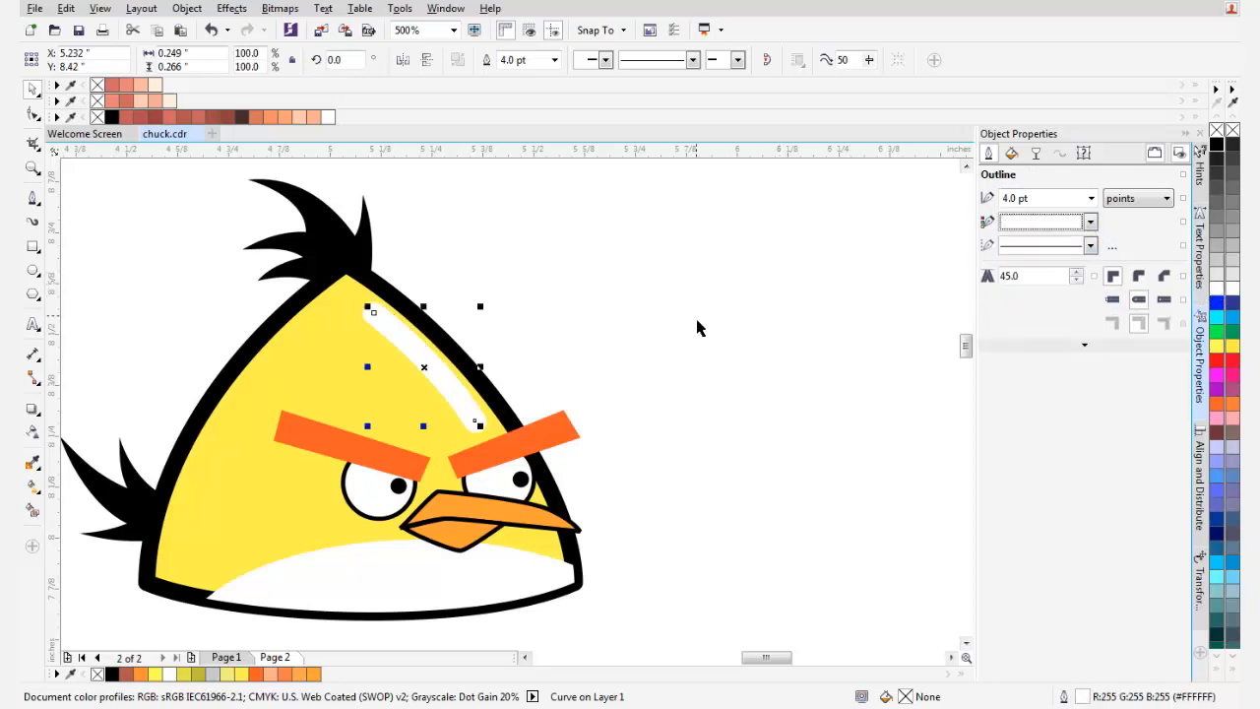
{"action": "left_click", "coordinate": [689, 328]}
- Convert the white highlight line's outline to an object
{"action": "left_click", "coordinate": [445, 388]}
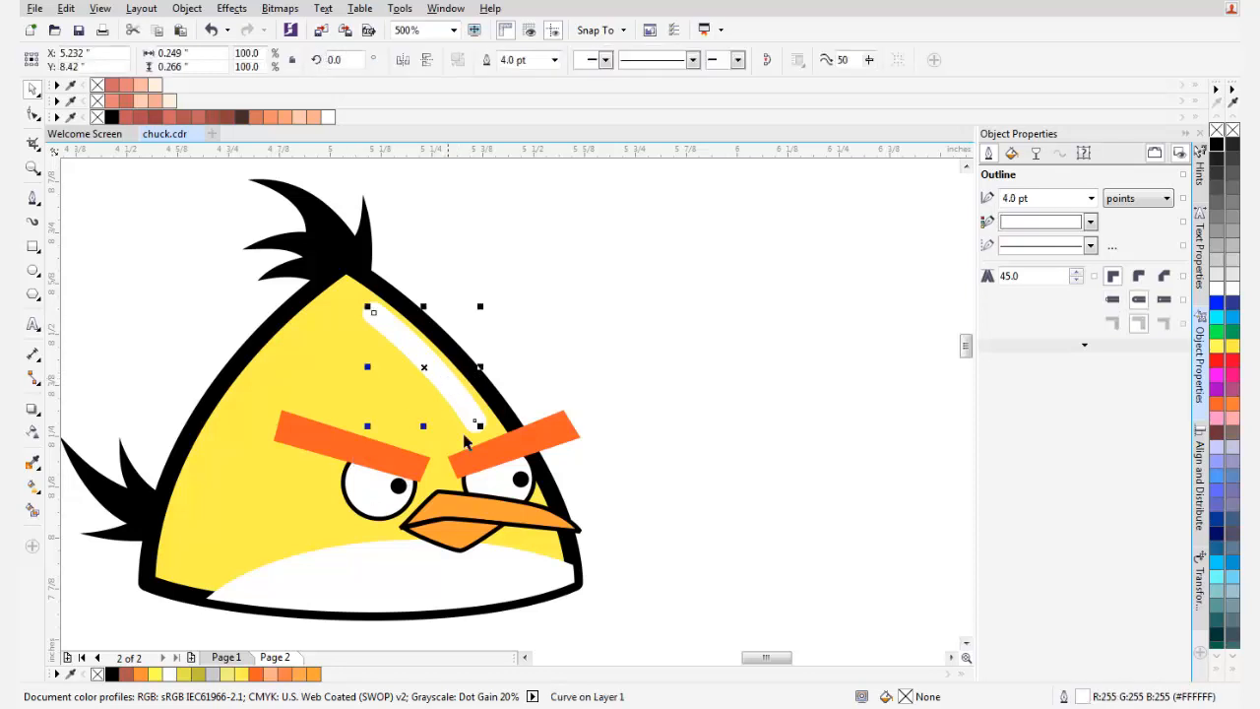
{"action": "scroll", "coordinate": [466, 443], "scroll_direction": "up", "scroll_amount": 2}
{"action": "scroll", "coordinate": [325, 315], "scroll_direction": "down", "scroll_amount": 2}
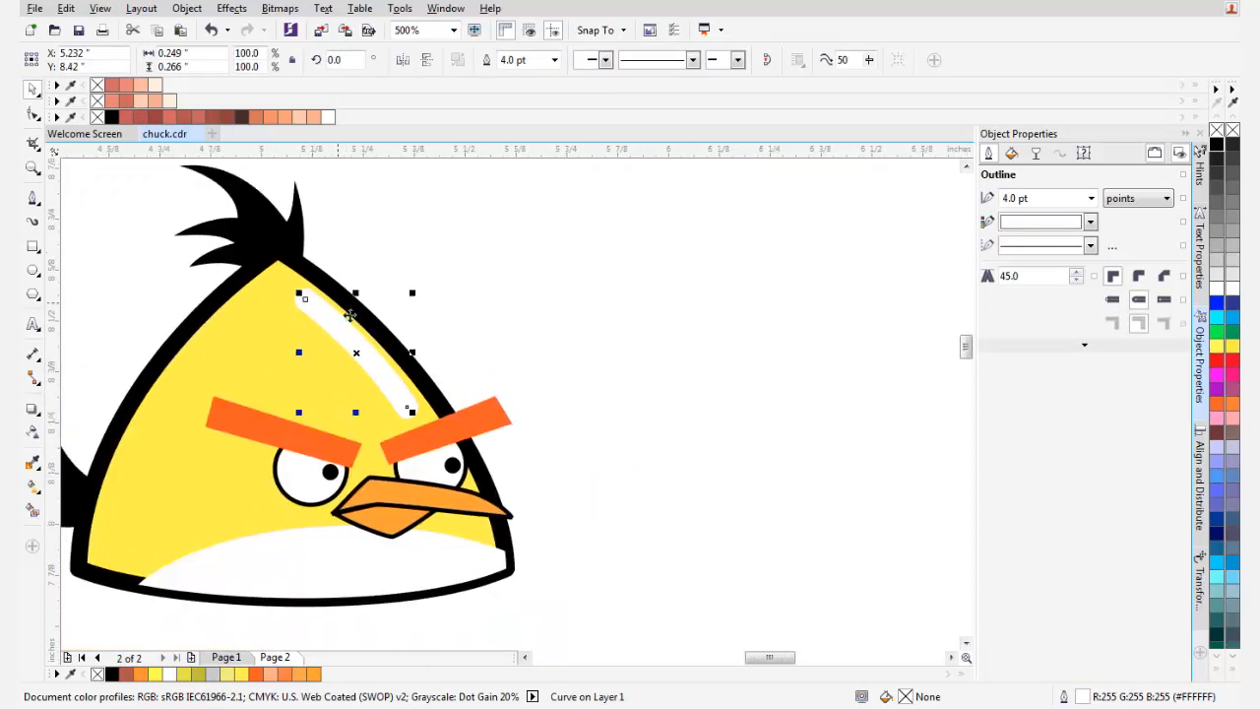
{"action": "scroll", "coordinate": [349, 333], "scroll_direction": "up", "scroll_amount": 1}
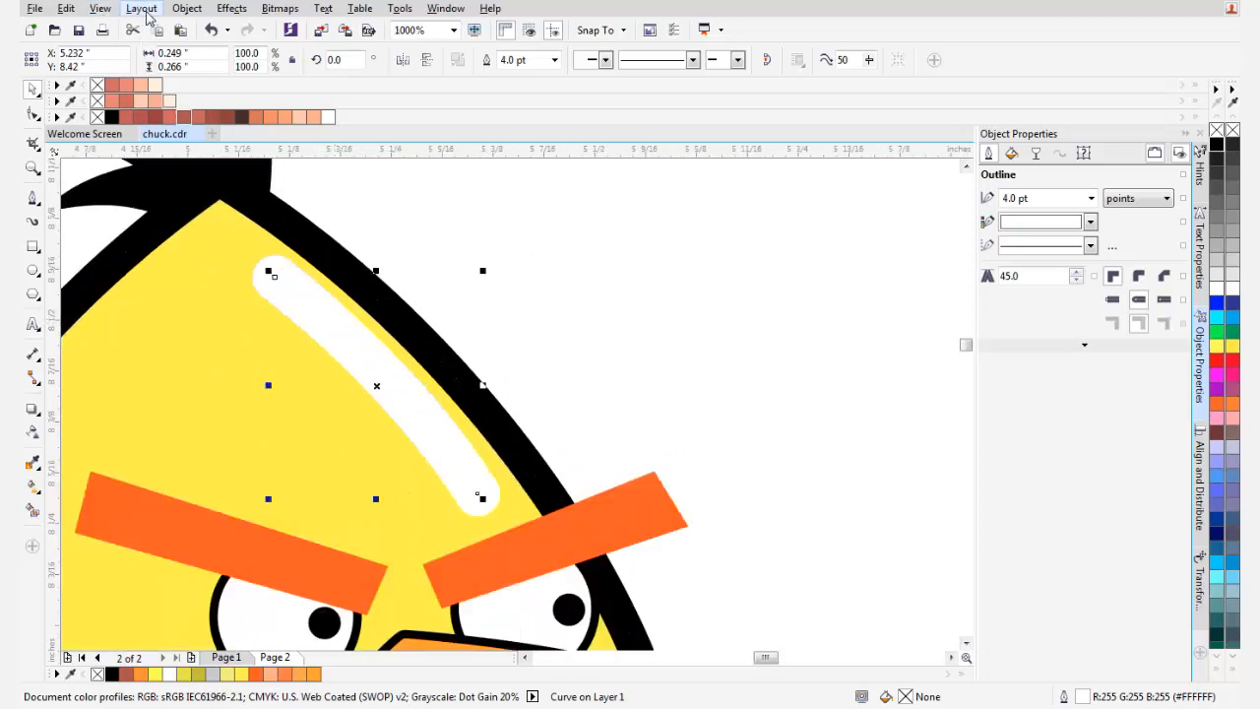
{"action": "left_click", "coordinate": [186, 9]}
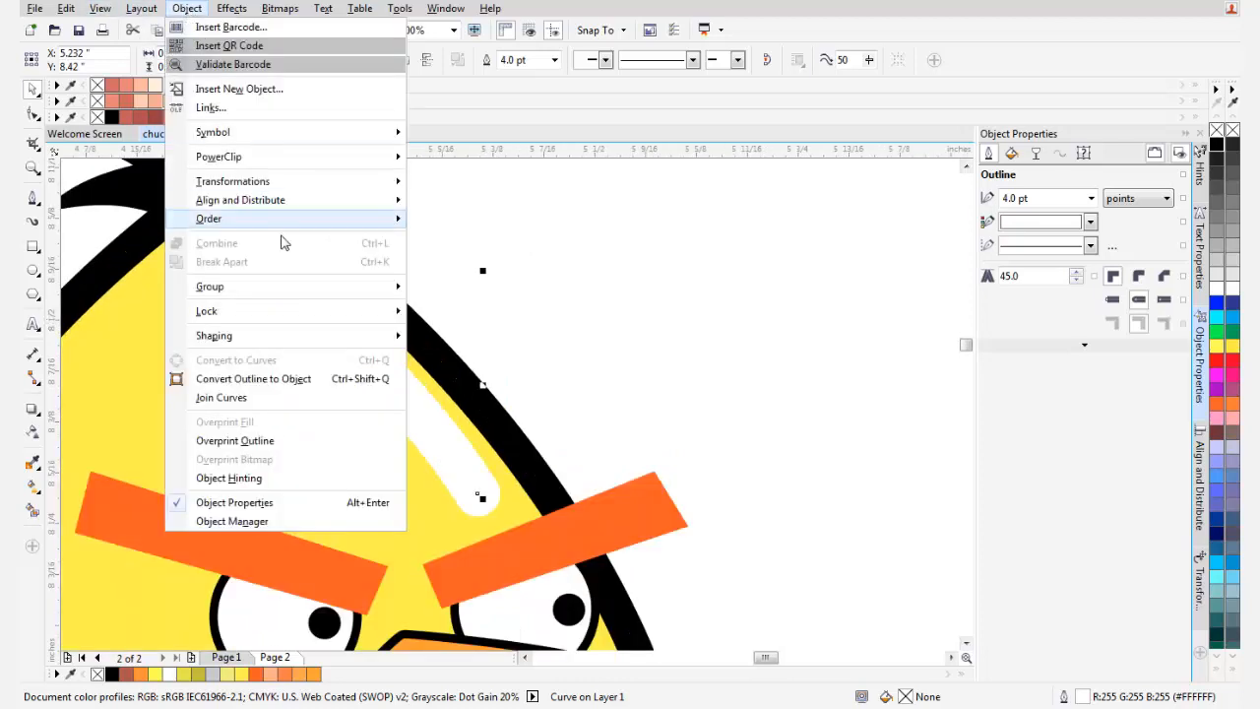
{"action": "left_click", "coordinate": [264, 388]}
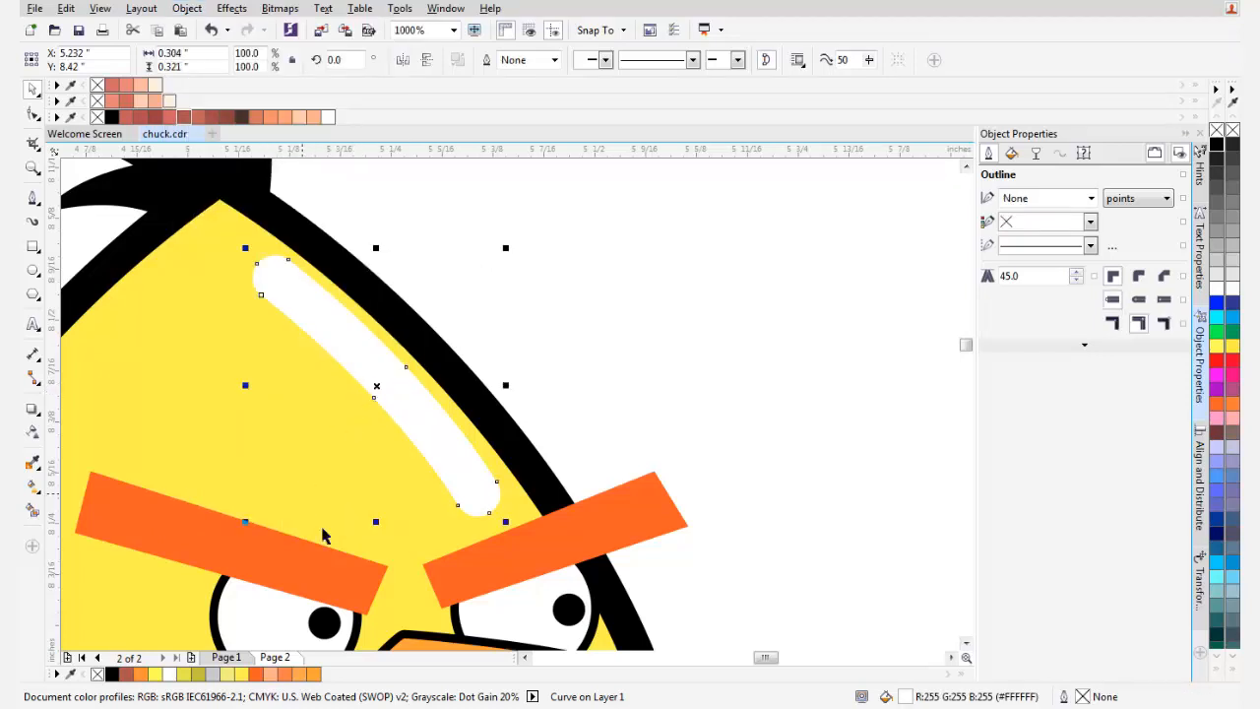
- Sample the body's yellow, #FFF200, and apply it as the highlight shape's fill
{"action": "left_click_drag", "start_coordinate": [369, 459], "coordinate": [387, 425]}
{"action": "left_click", "coordinate": [33, 463]}
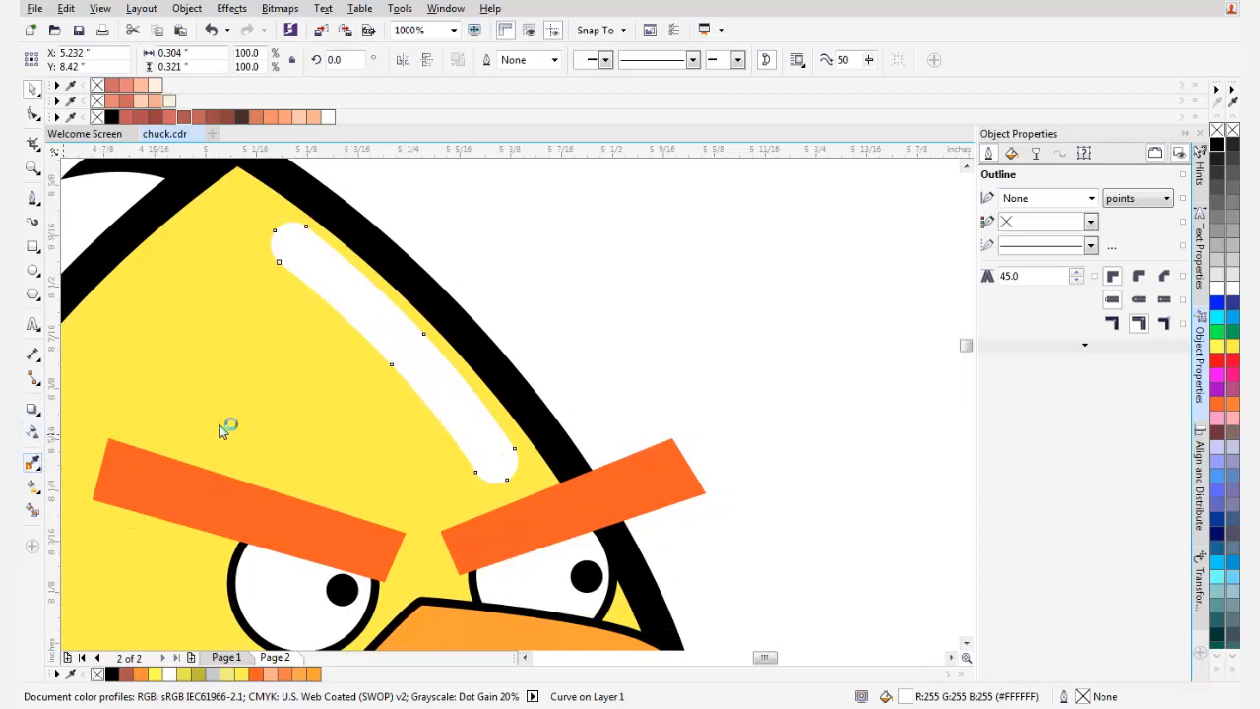
{"action": "left_click", "coordinate": [290, 407]}
{"action": "left_click", "coordinate": [413, 357]}
{"action": "key", "text": "space"}
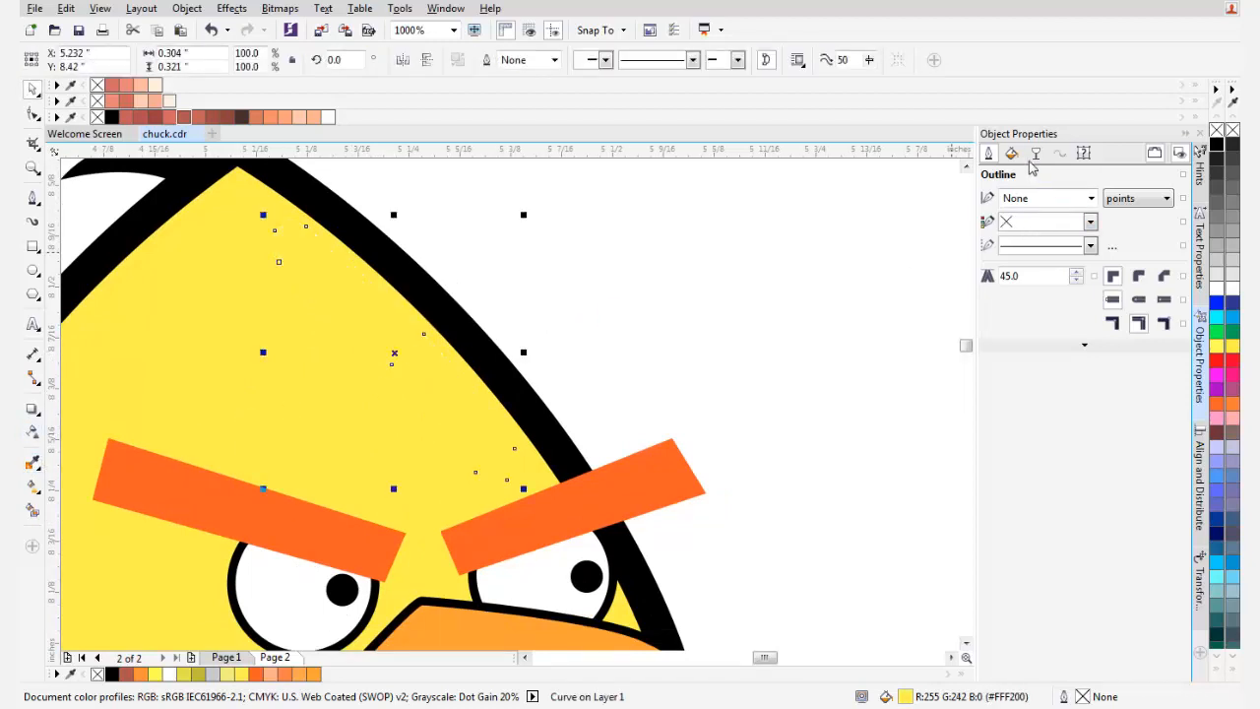
- Lighten the highlight's fill to a pale yellow tint of the body color
{"action": "left_click", "coordinate": [1011, 154]}
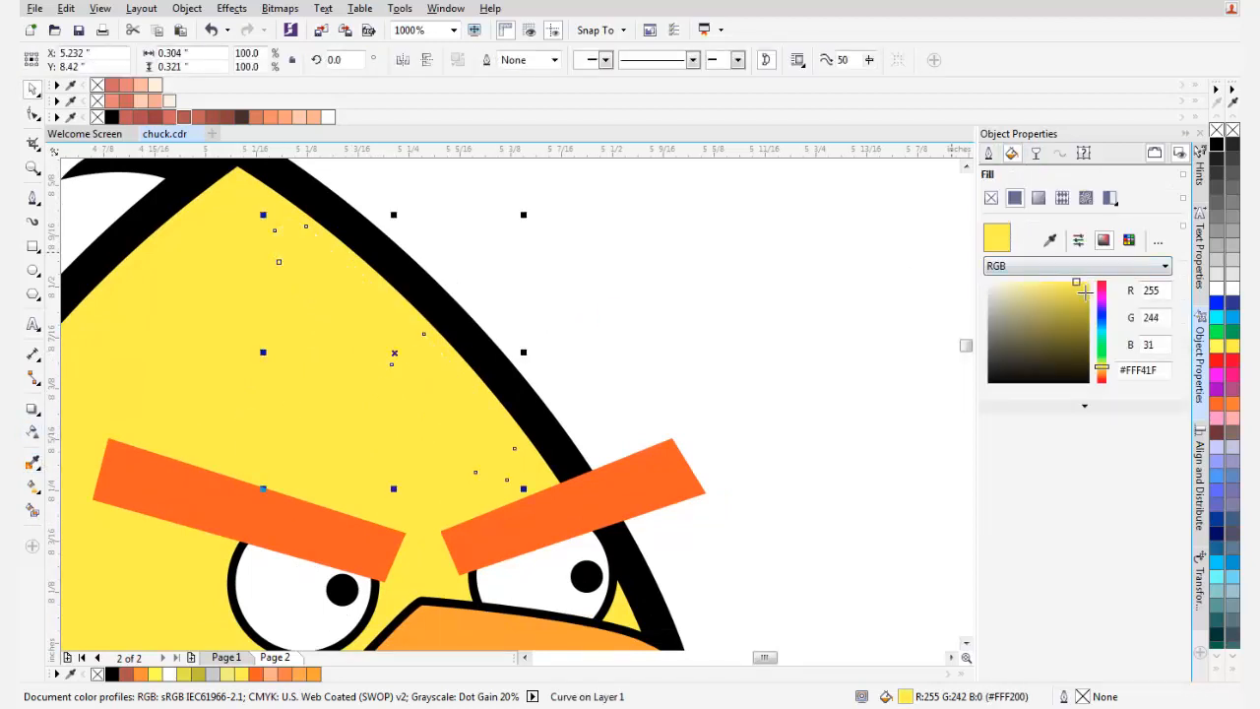
{"action": "left_click", "coordinate": [1036, 284]}
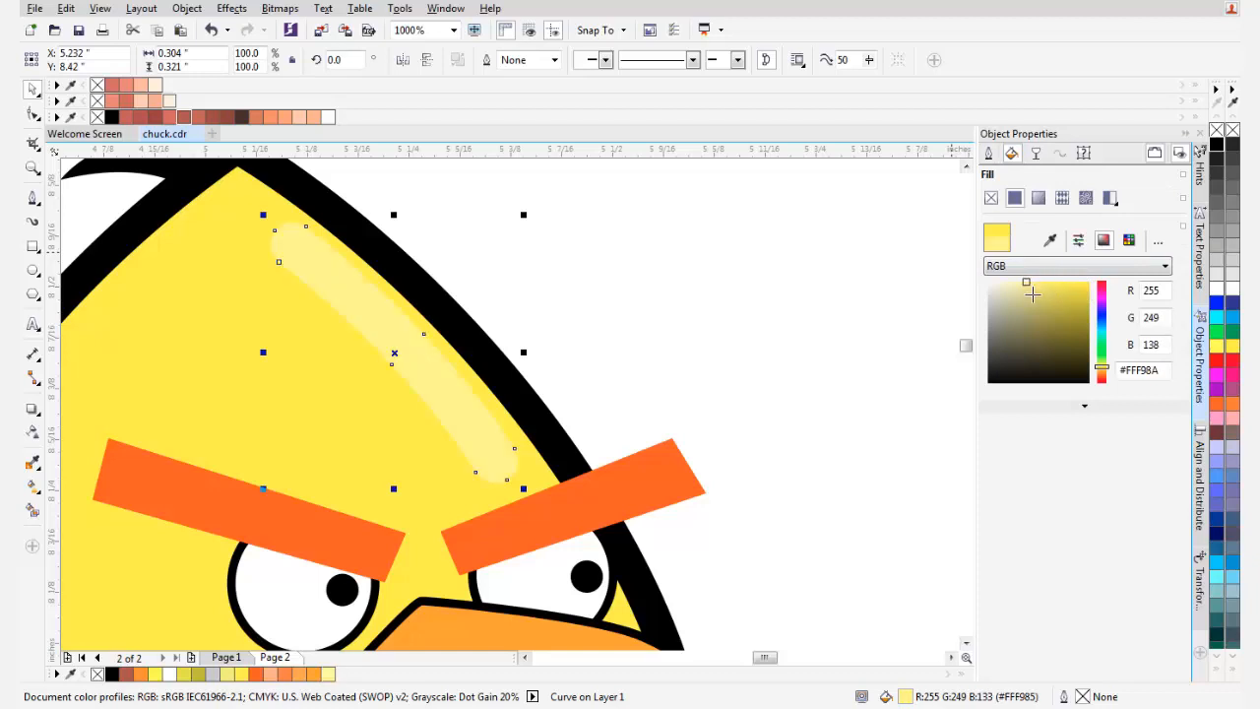
{"action": "key", "text": "Escape"}
{"action": "scroll", "coordinate": [375, 325], "scroll_direction": "down", "scroll_amount": 4}
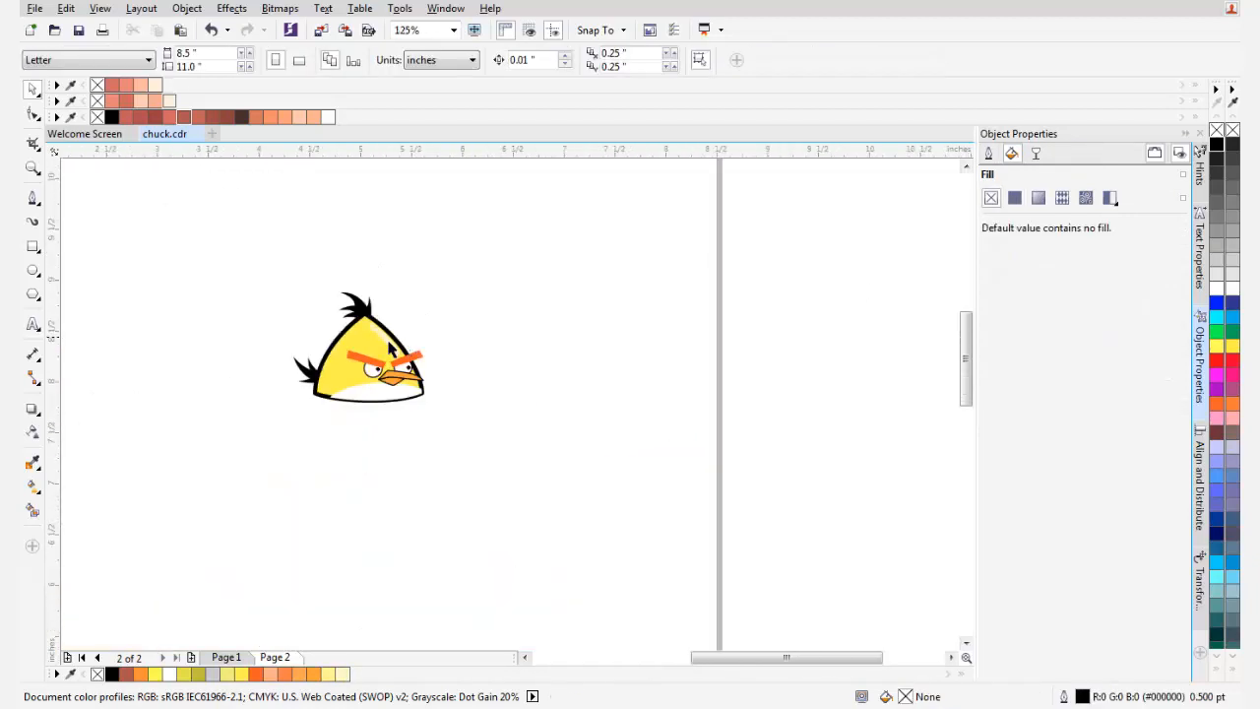
{"action": "scroll", "coordinate": [375, 336], "scroll_direction": "up", "scroll_amount": 4}
{"action": "scroll", "coordinate": [346, 397], "scroll_direction": "down", "scroll_amount": 4}
- Convert the yellow body's 3 pt black outline to a separate object
{"action": "scroll", "coordinate": [329, 348], "scroll_direction": "up", "scroll_amount": 2}
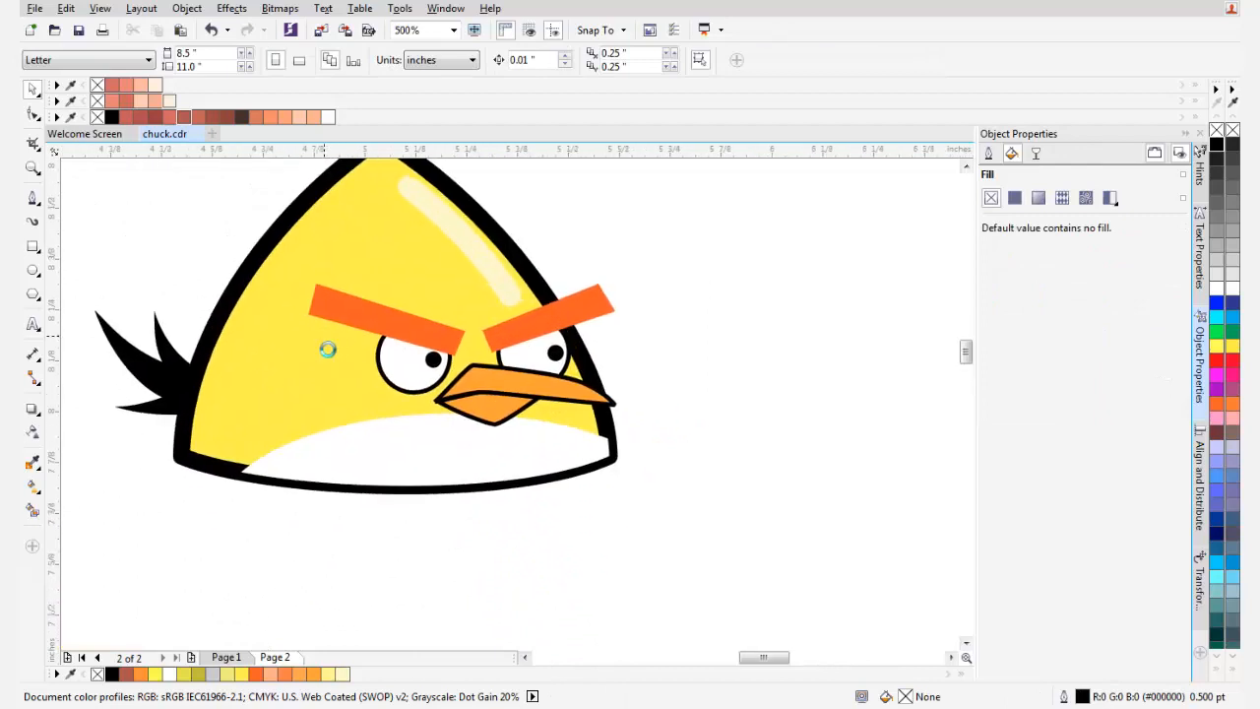
{"action": "left_click", "coordinate": [261, 332]}
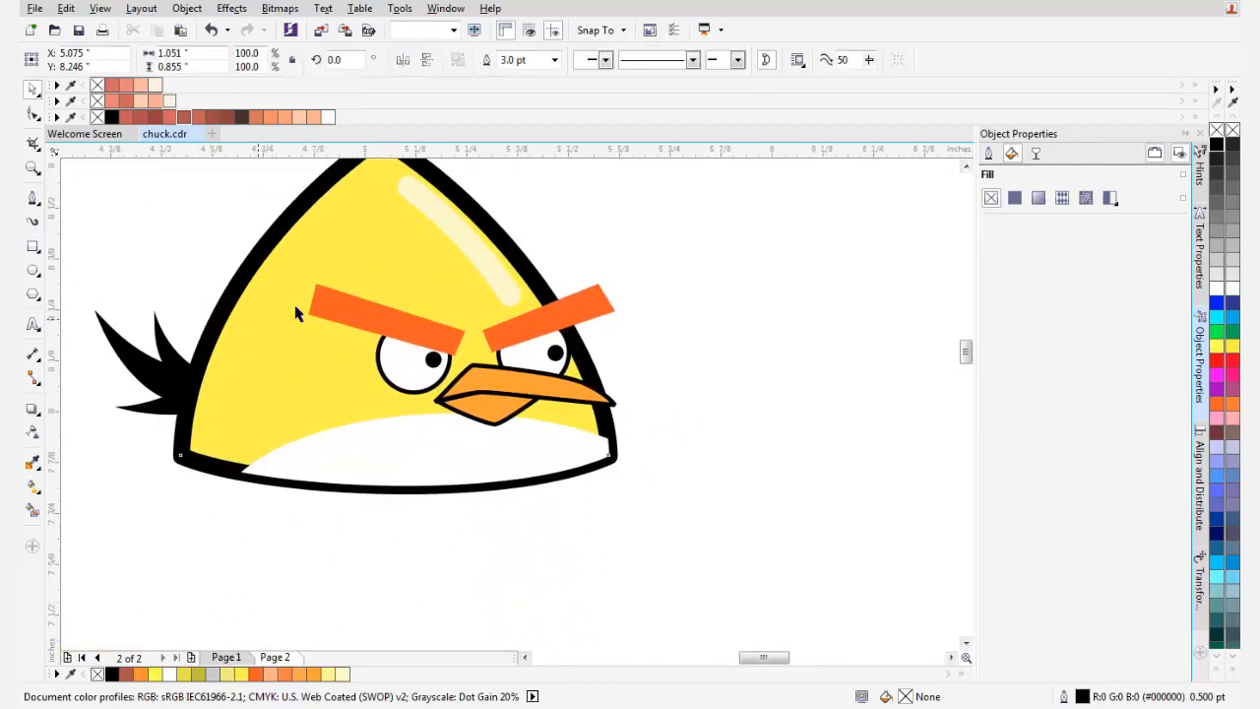
{"action": "scroll", "coordinate": [326, 276], "scroll_direction": "up", "scroll_amount": 1}
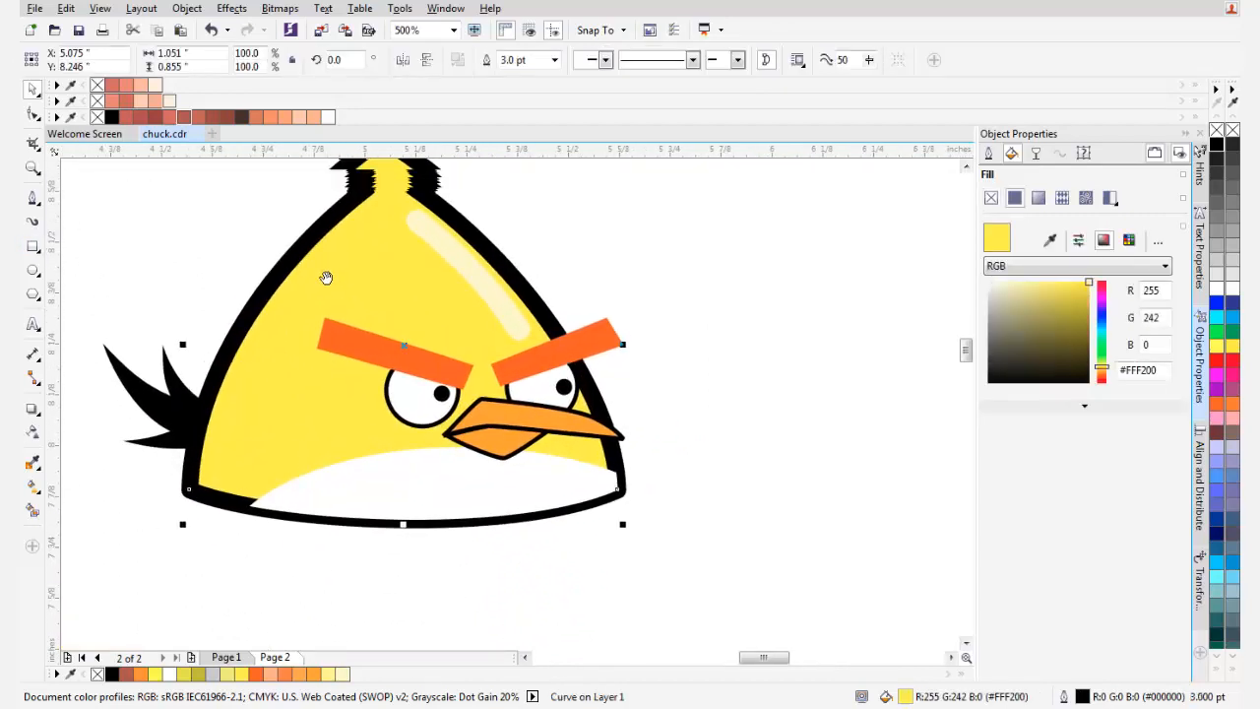
{"action": "left_click", "coordinate": [73, 10]}
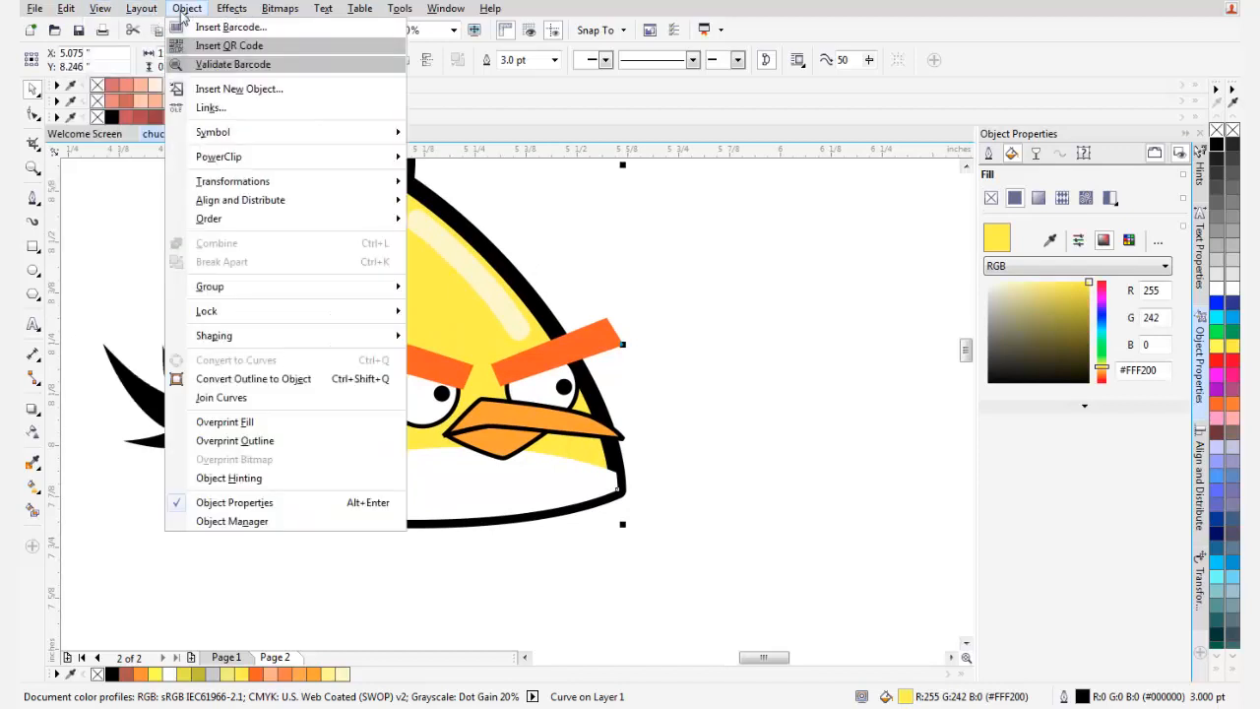
{"action": "left_click", "coordinate": [504, 258]}
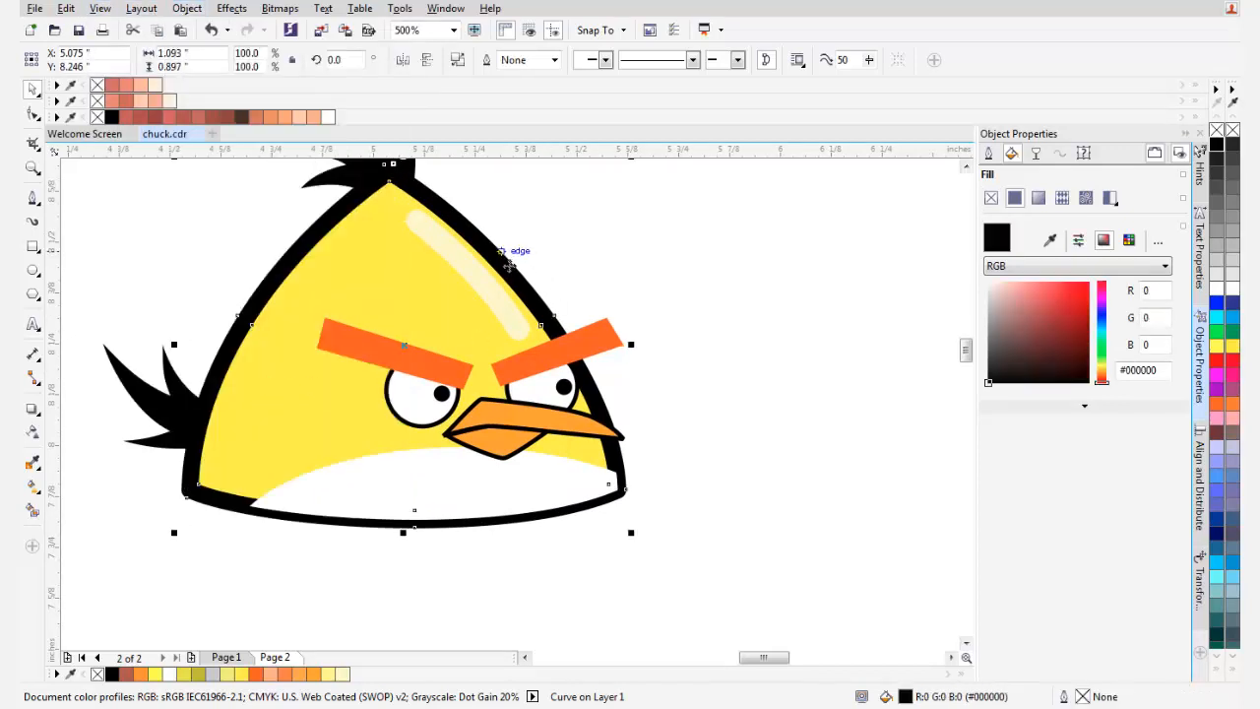
- Place the black body outline in front of the white belly
{"action": "right_click", "coordinate": [509, 266]}
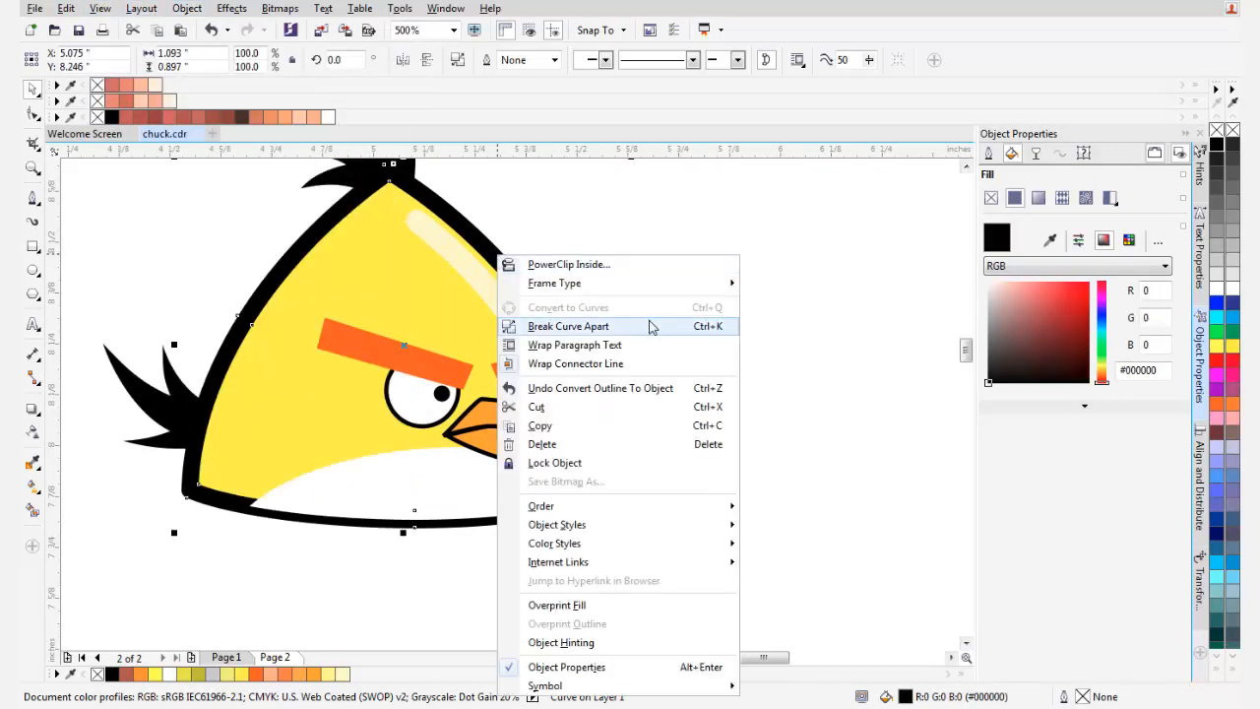
{"action": "mouse_move", "coordinate": [709, 508]}
{"action": "left_click", "coordinate": [824, 635]}
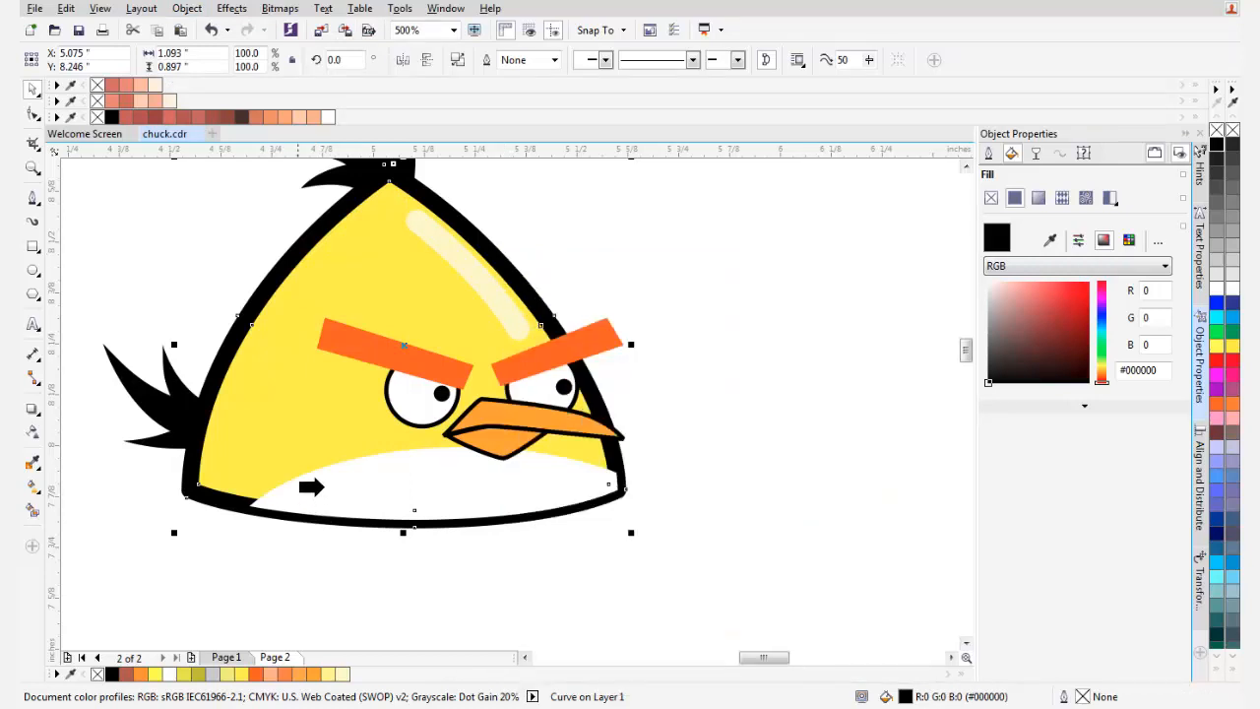
{"action": "left_click", "coordinate": [339, 488]}
{"action": "left_click", "coordinate": [825, 380]}
{"action": "left_click_drag", "start_coordinate": [694, 353], "coordinate": [642, 424]}
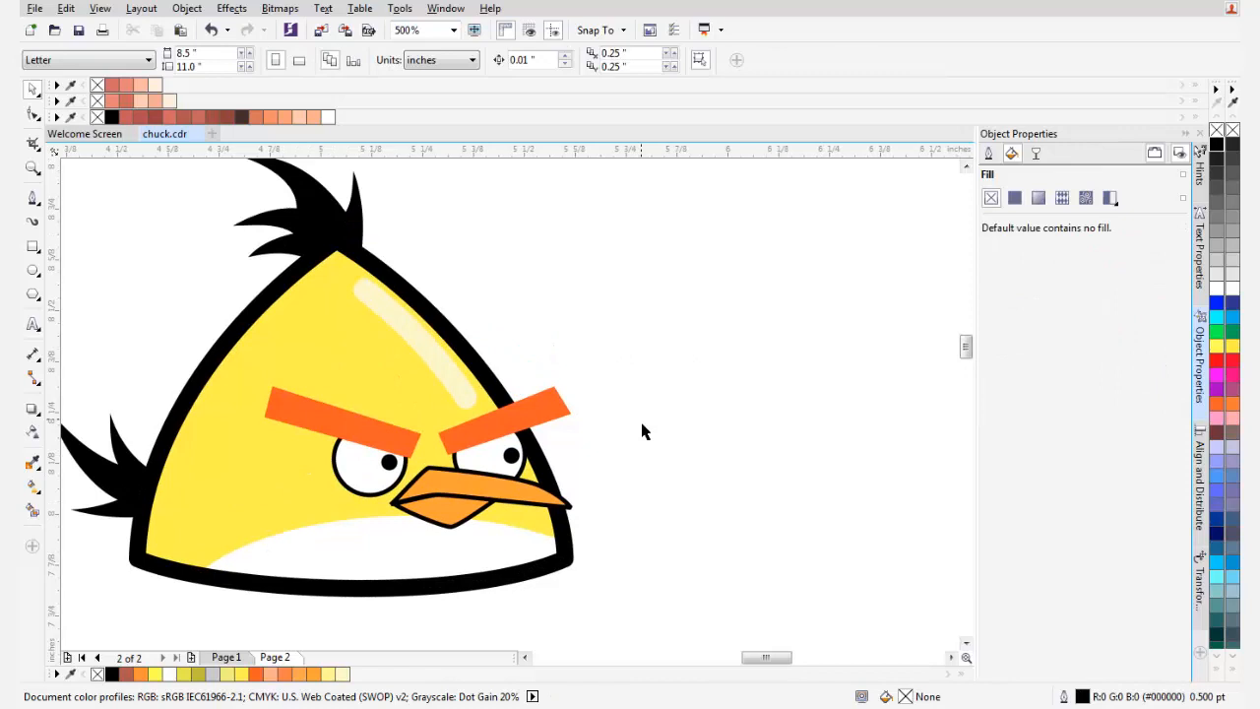
{"action": "left_click_drag", "start_coordinate": [411, 470], "coordinate": [422, 413]}
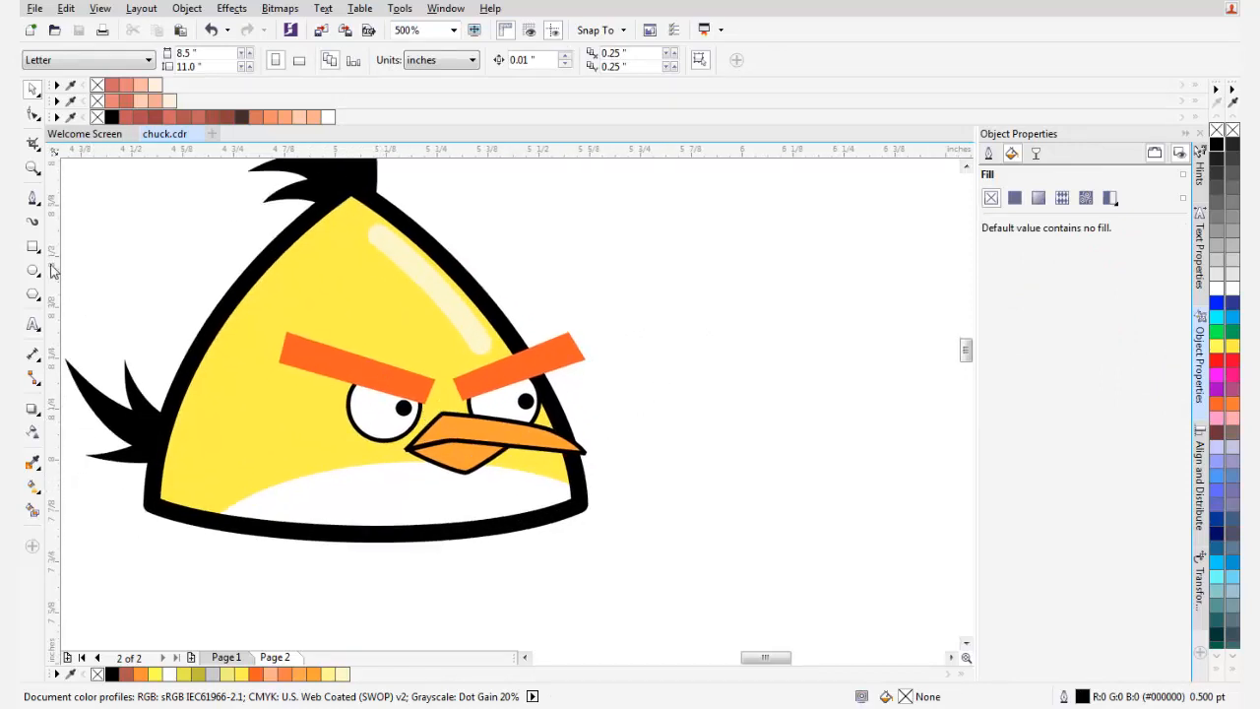
- Draw a closed Bezier shape about 1.39 × 0.70 in, curving along the body's left side and belly and looping around outside the lower body
{"action": "left_click", "coordinate": [33, 200]}
{"action": "left_click_drag", "start_coordinate": [191, 478], "coordinate": [219, 375]}
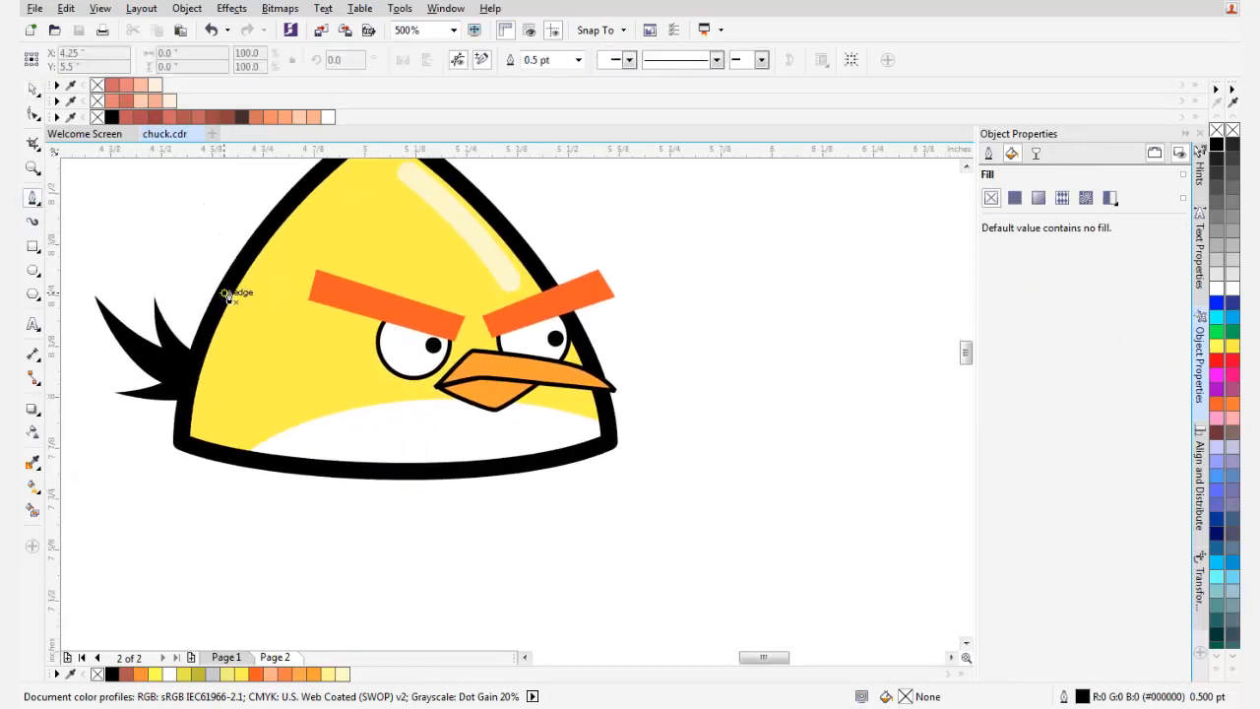
{"action": "left_click_drag", "start_coordinate": [218, 331], "coordinate": [193, 394]}
{"action": "left_click_drag", "start_coordinate": [439, 455], "coordinate": [582, 453]}
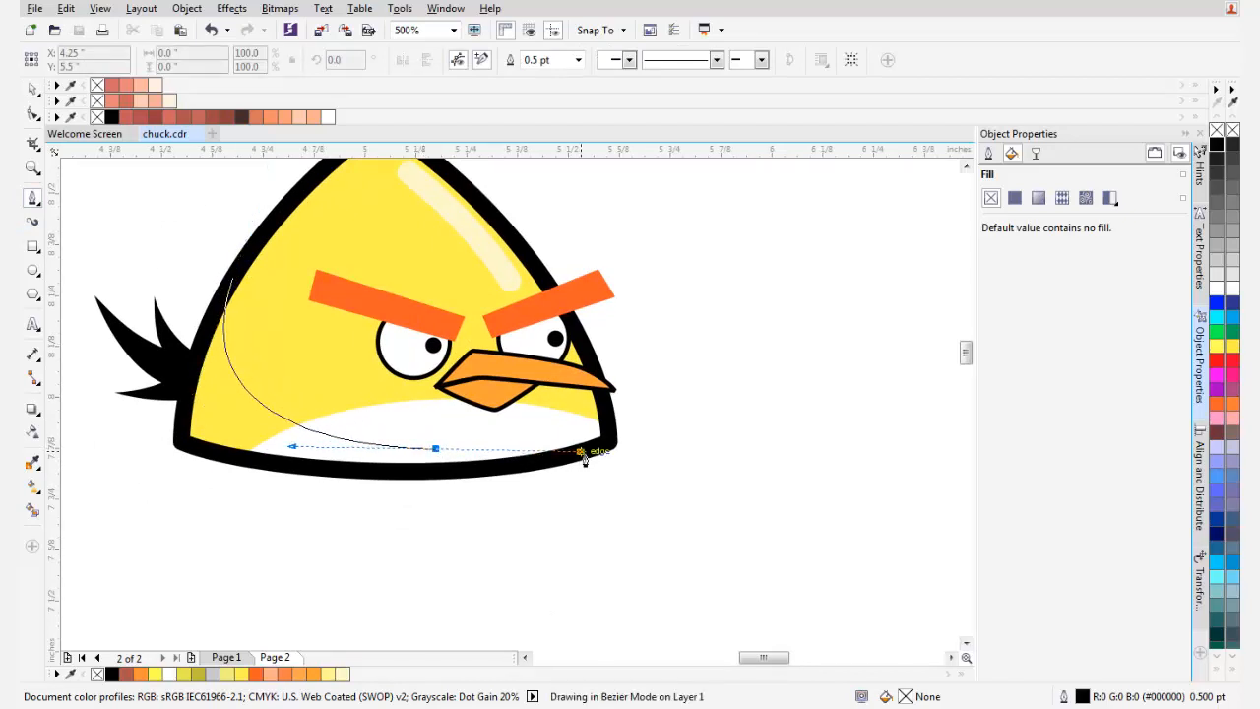
{"action": "scroll", "coordinate": [610, 391], "scroll_direction": "up", "scroll_amount": 2}
{"action": "left_click_drag", "start_coordinate": [620, 406], "coordinate": [689, 364]}
{"action": "key", "text": "ctrl+z"}
{"action": "scroll", "coordinate": [692, 454], "scroll_direction": "down", "scroll_amount": 1}
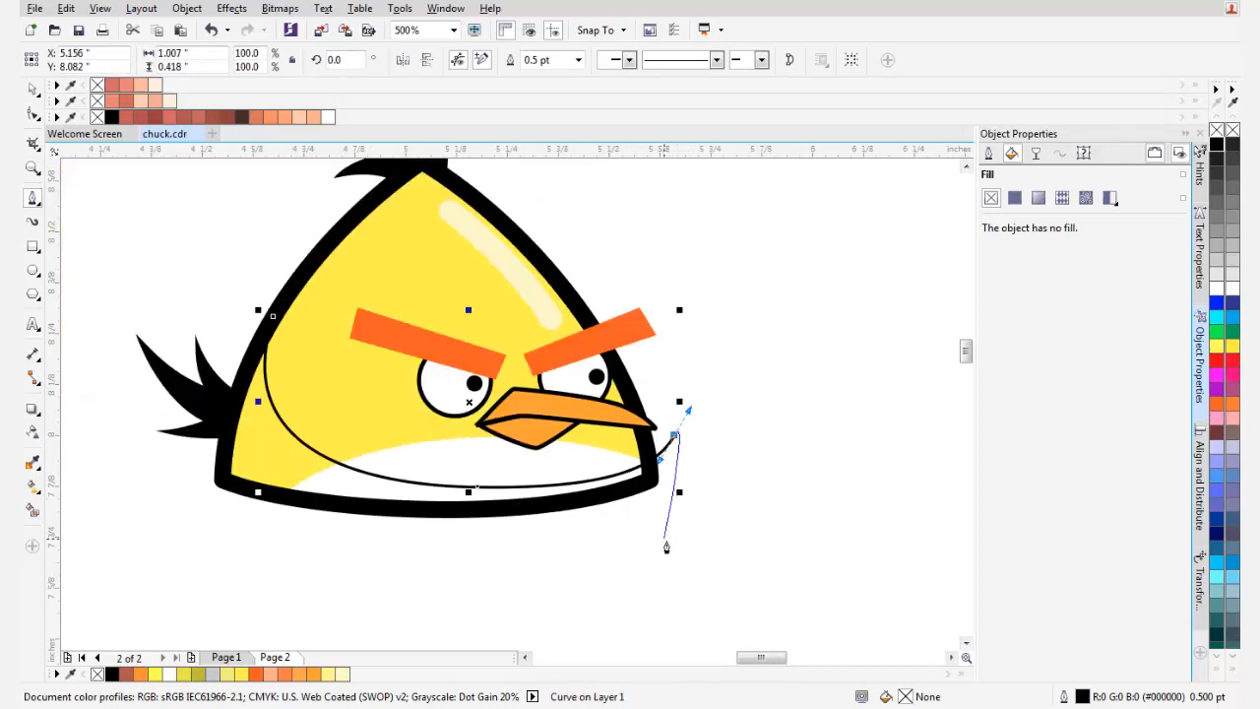
{"action": "left_click_drag", "start_coordinate": [622, 581], "coordinate": [555, 611]}
{"action": "left_click_drag", "start_coordinate": [207, 545], "coordinate": [161, 512]}
{"action": "left_click_drag", "start_coordinate": [120, 407], "coordinate": [161, 348]}
{"action": "left_click_drag", "start_coordinate": [273, 315], "coordinate": [323, 338]}
- Intersect the drawn shape with the yellow body and with the white belly, and delete the drawn shape
{"action": "left_click", "coordinate": [536, 61]}
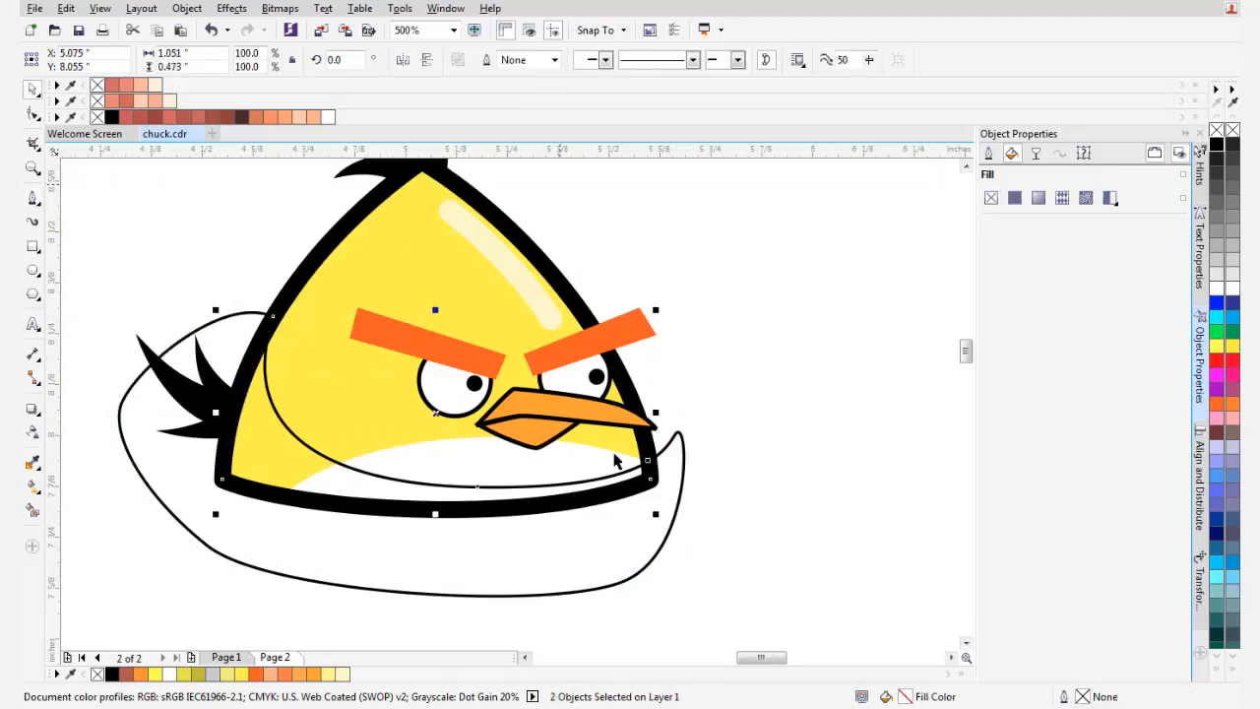
{"action": "left_click", "coordinate": [643, 537]}
{"action": "left_click", "coordinate": [580, 474], "text": "shift"}
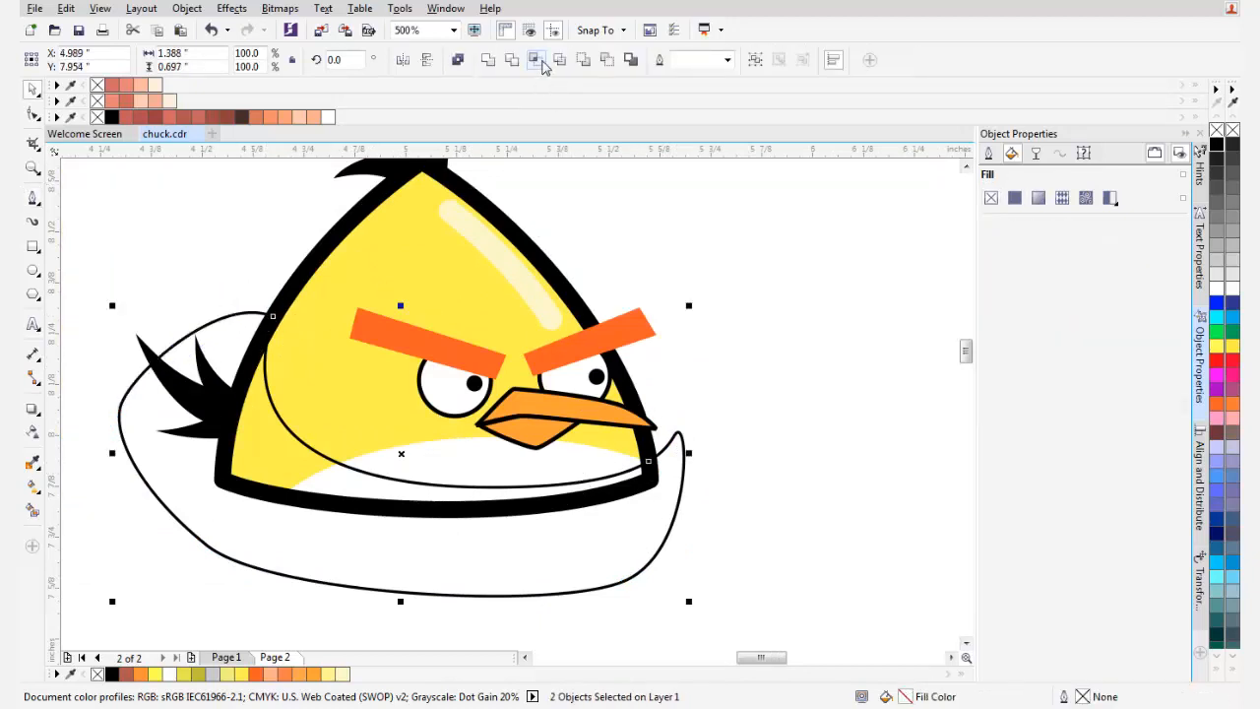
{"action": "left_click", "coordinate": [542, 62]}
{"action": "left_click_drag", "start_coordinate": [590, 535], "coordinate": [572, 579]}
{"action": "key", "text": "Delete"}
- Fill the belly's intersected shadow piece with light gray, #CCCCCC, and the body's shadow piece with dark yellow, #D1C707
{"action": "left_click", "coordinate": [341, 500]}
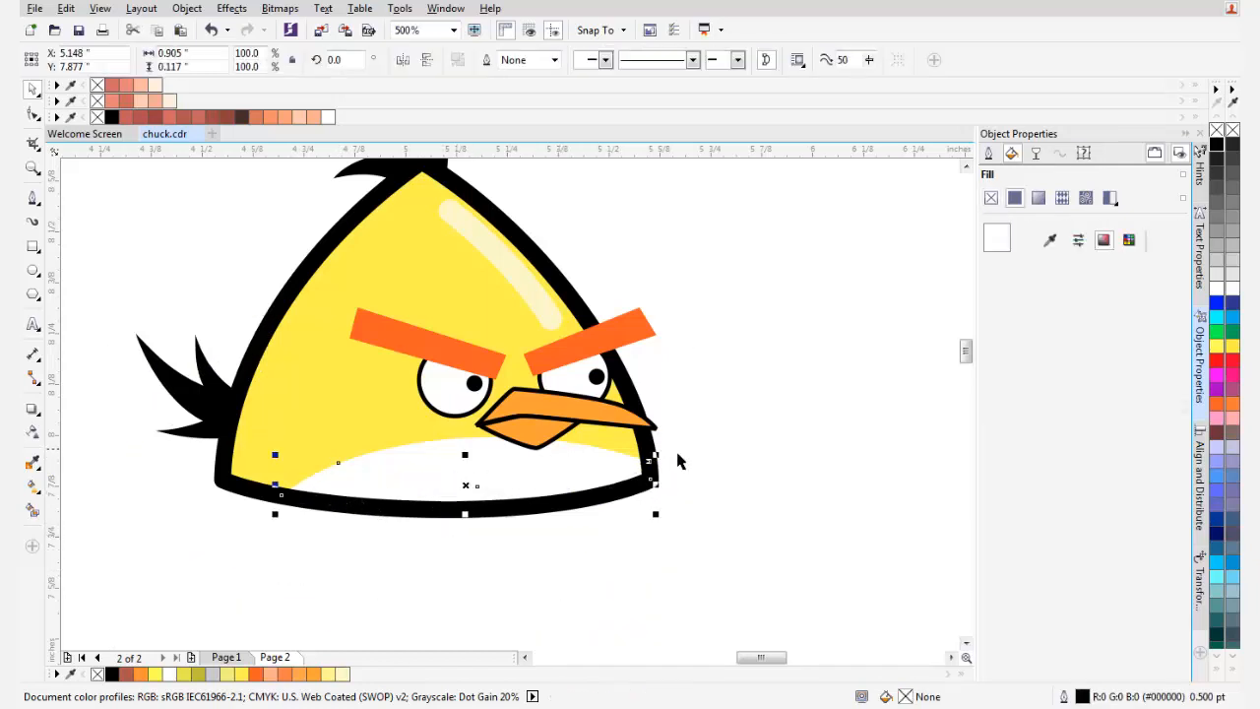
{"action": "left_click", "coordinate": [1217, 266]}
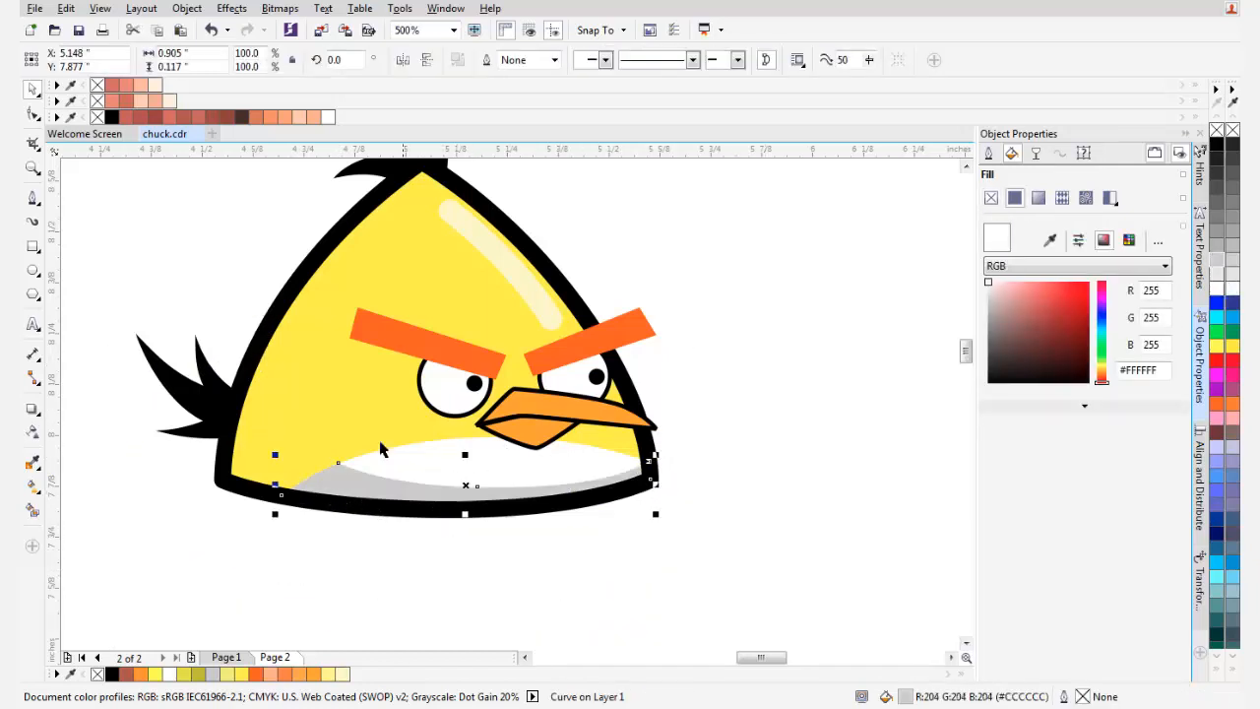
{"action": "left_click", "coordinate": [254, 481]}
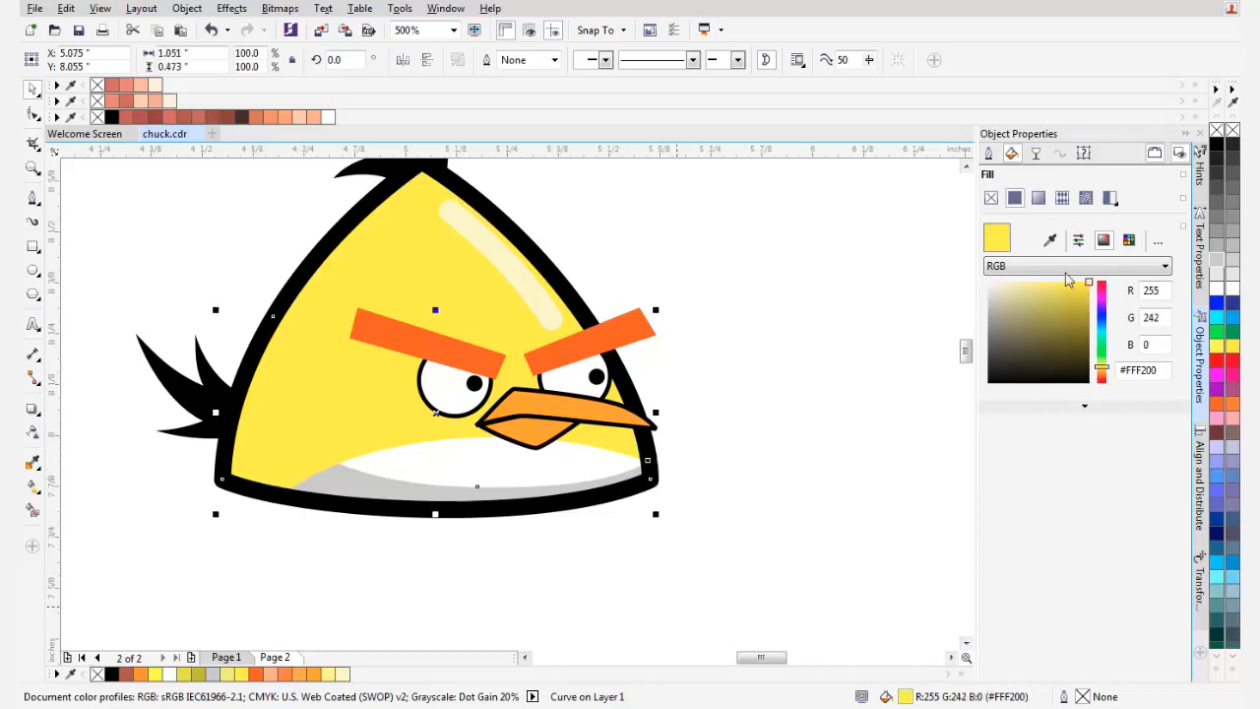
{"action": "left_click", "coordinate": [1085, 296]}
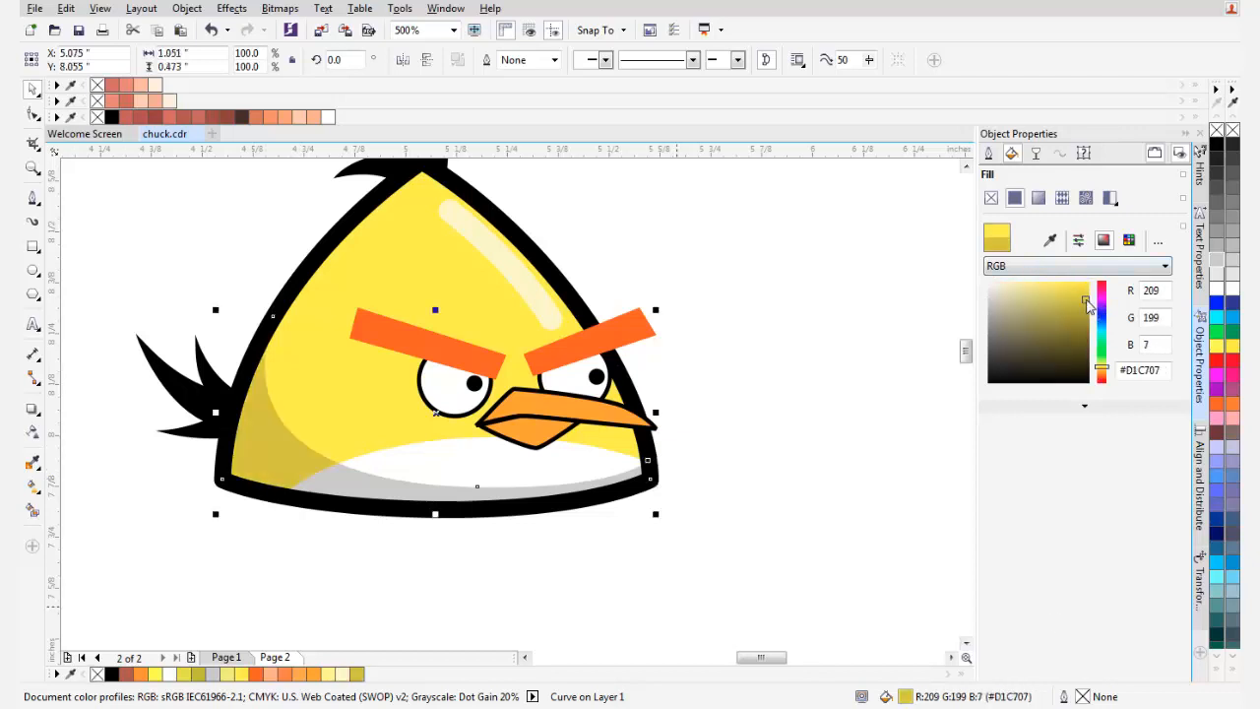
{"action": "left_click", "coordinate": [700, 383]}
{"action": "left_click_drag", "start_coordinate": [695, 333], "coordinate": [653, 411]}
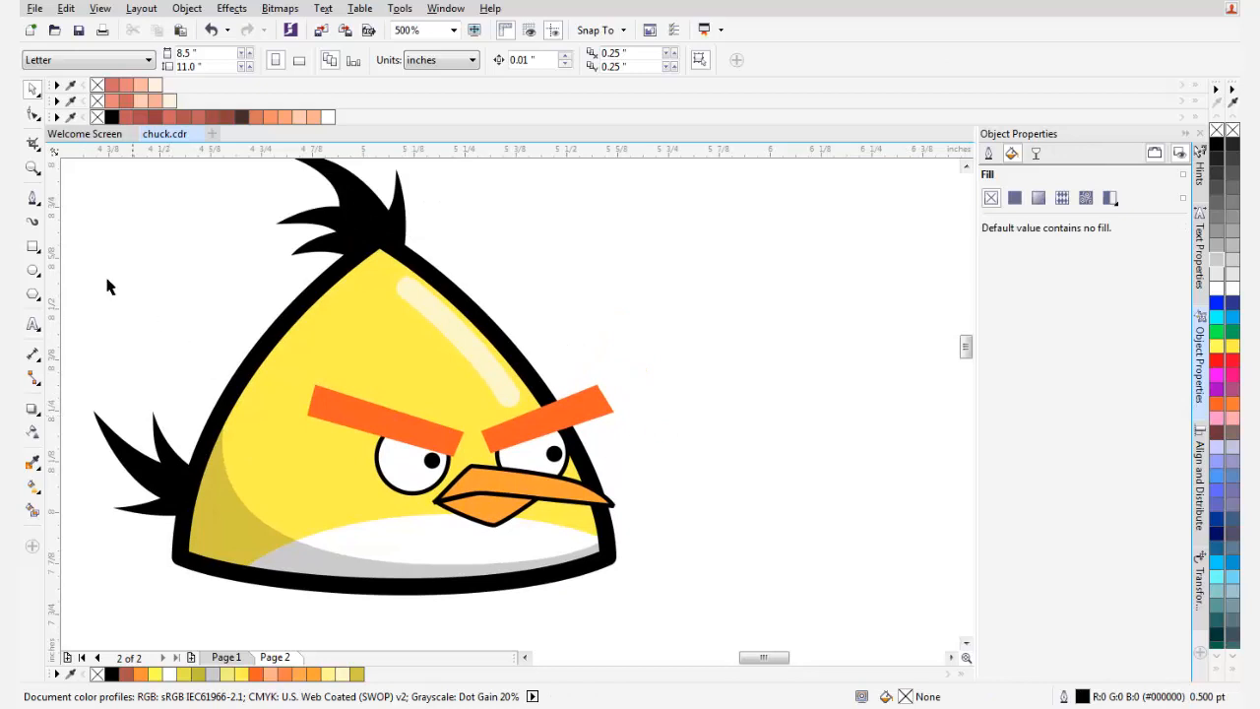
- Convert the outlines of the upper and lower beak parts to separate objects
{"action": "left_click", "coordinate": [38, 196]}
{"action": "scroll", "coordinate": [506, 529], "scroll_direction": "up", "scroll_amount": 4}
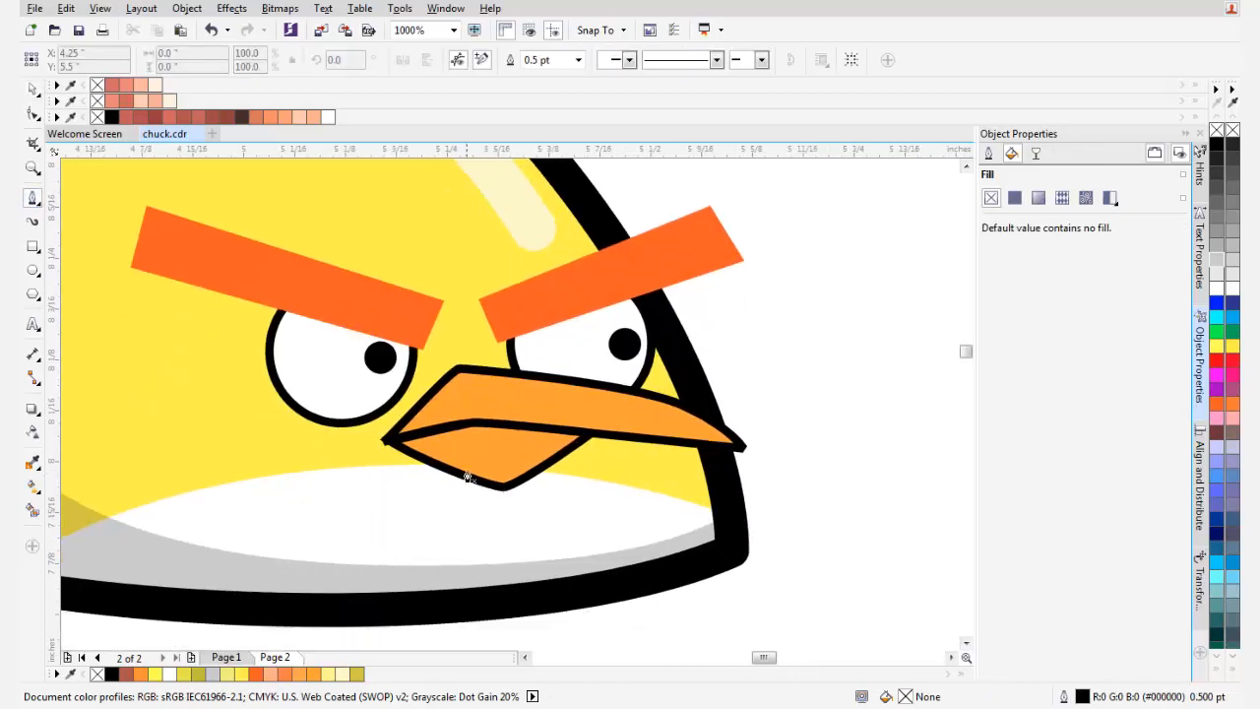
{"action": "left_click_drag", "start_coordinate": [482, 456], "coordinate": [423, 478]}
{"action": "key", "text": "space"}
{"action": "left_click", "coordinate": [431, 475]}
{"action": "left_click", "coordinate": [491, 367], "text": "shift"}
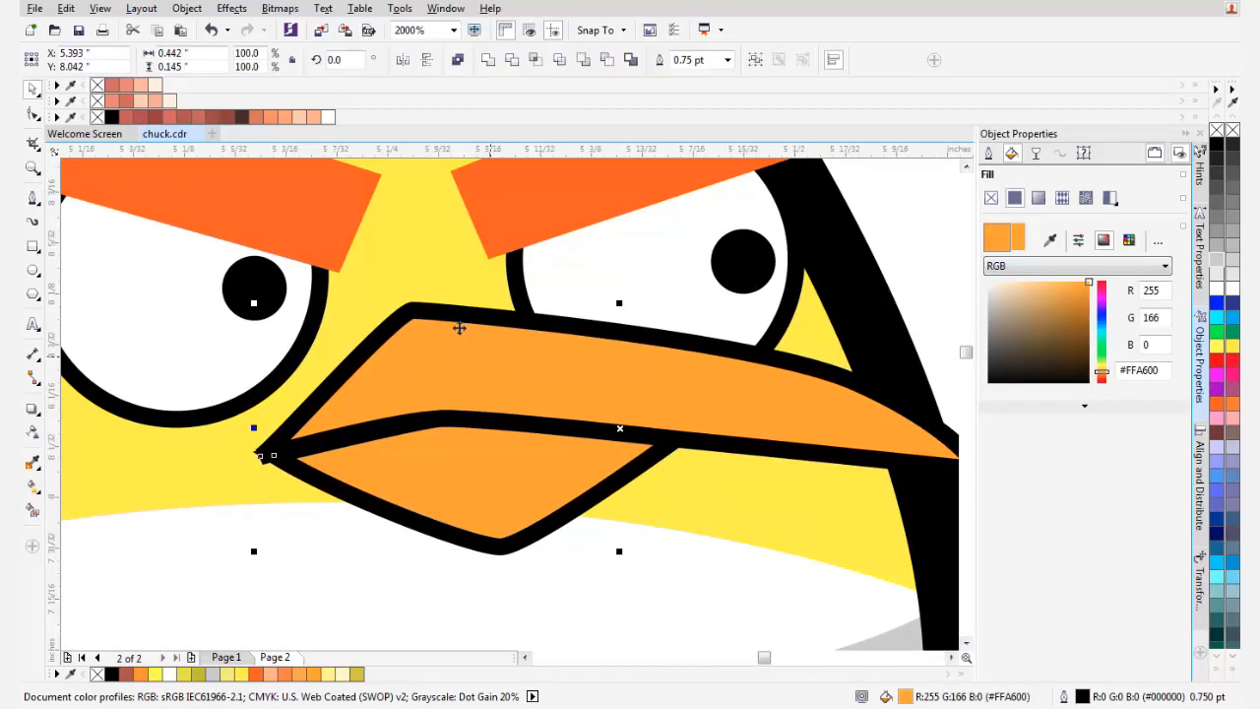
{"action": "left_click", "coordinate": [232, 7]}
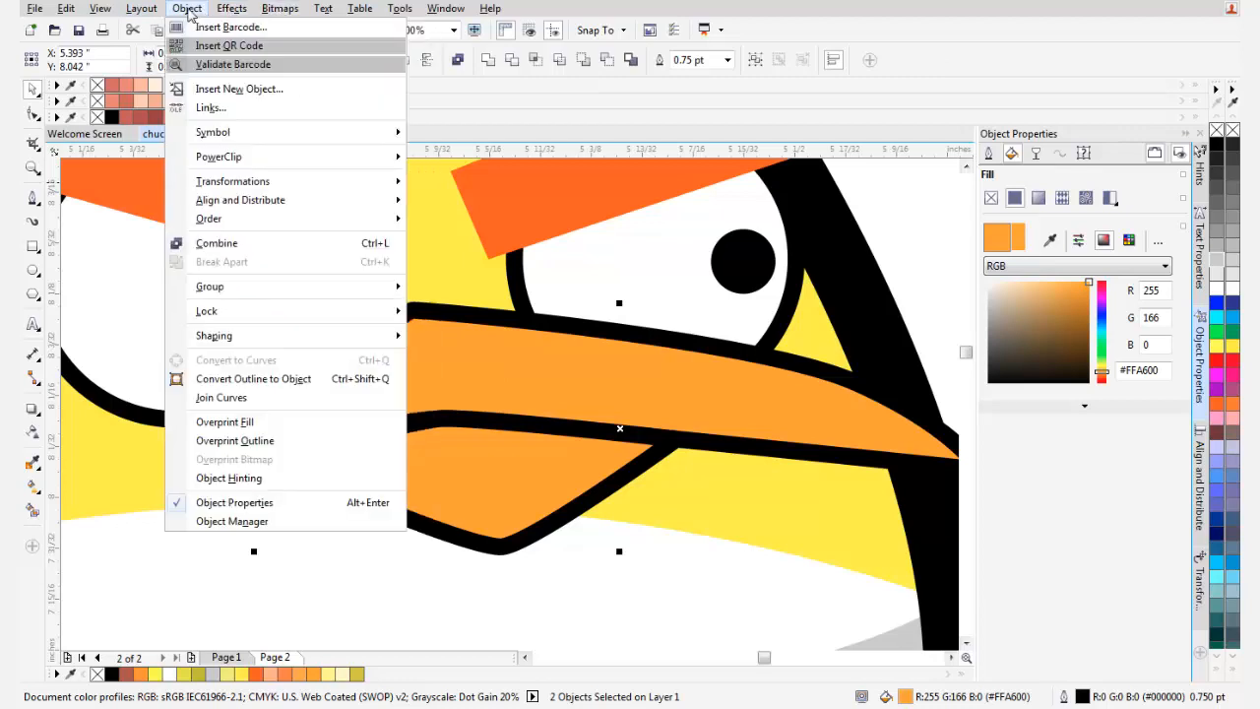
{"action": "left_click", "coordinate": [253, 378]}
- Clean up the stray outline corner nodes at the beak's left tip and pull the tip node outward into a sharp point
{"action": "scroll", "coordinate": [258, 458], "scroll_direction": "up", "scroll_amount": 3}
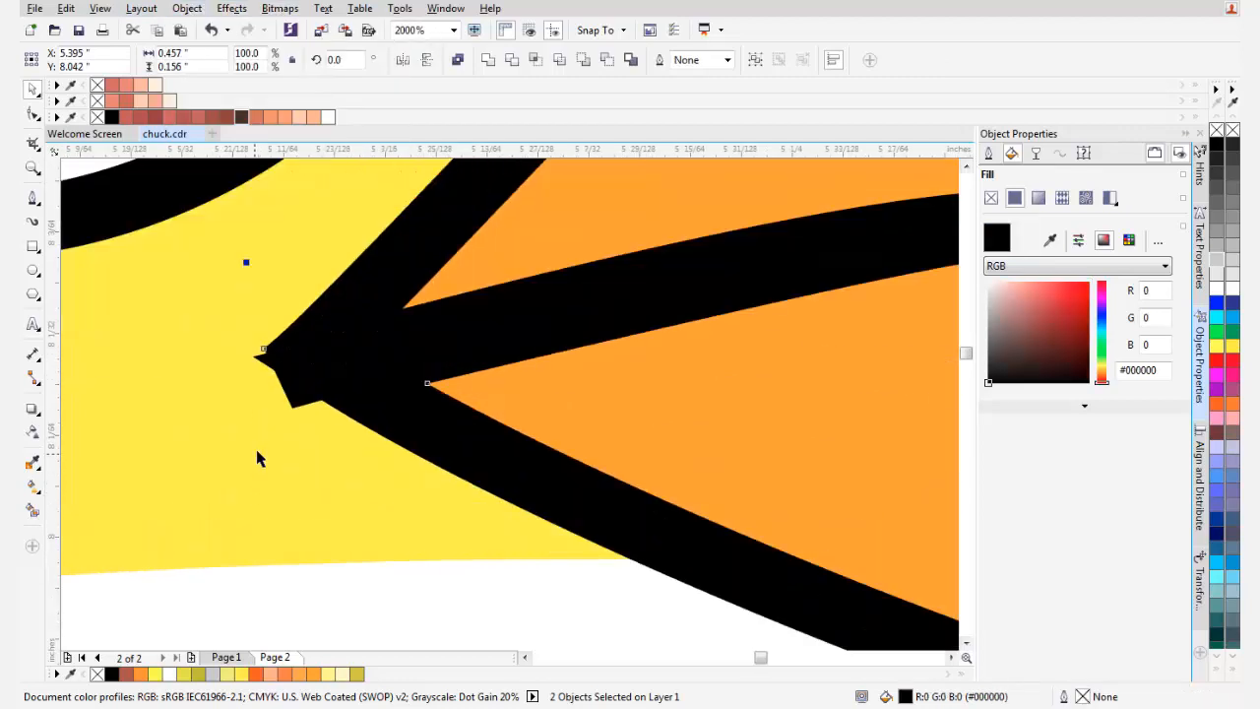
{"action": "left_click", "coordinate": [33, 114]}
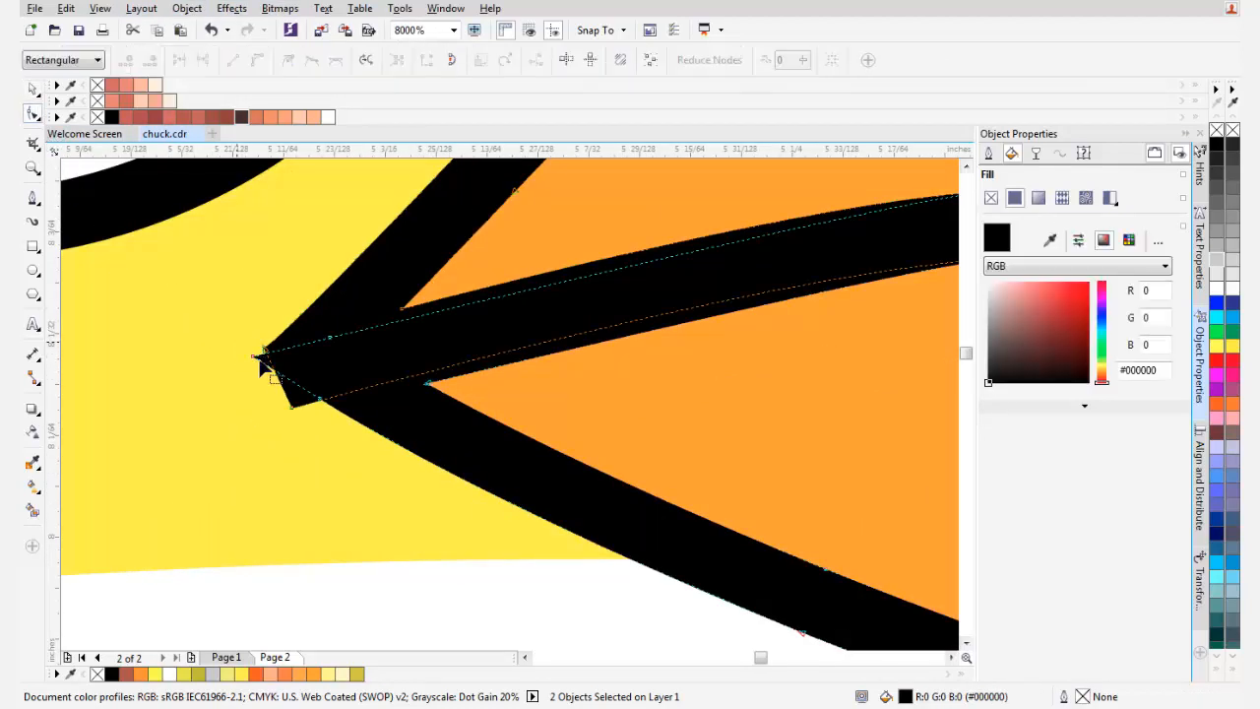
{"action": "scroll", "coordinate": [266, 379], "scroll_direction": "up", "scroll_amount": 1}
{"action": "left_click_drag", "start_coordinate": [219, 339], "coordinate": [272, 315]}
{"action": "left_click_drag", "start_coordinate": [384, 557], "coordinate": [511, 529]}
{"action": "scroll", "coordinate": [399, 517], "scroll_direction": "down", "scroll_amount": 4}
{"action": "scroll", "coordinate": [386, 504], "scroll_direction": "up", "scroll_amount": 2}
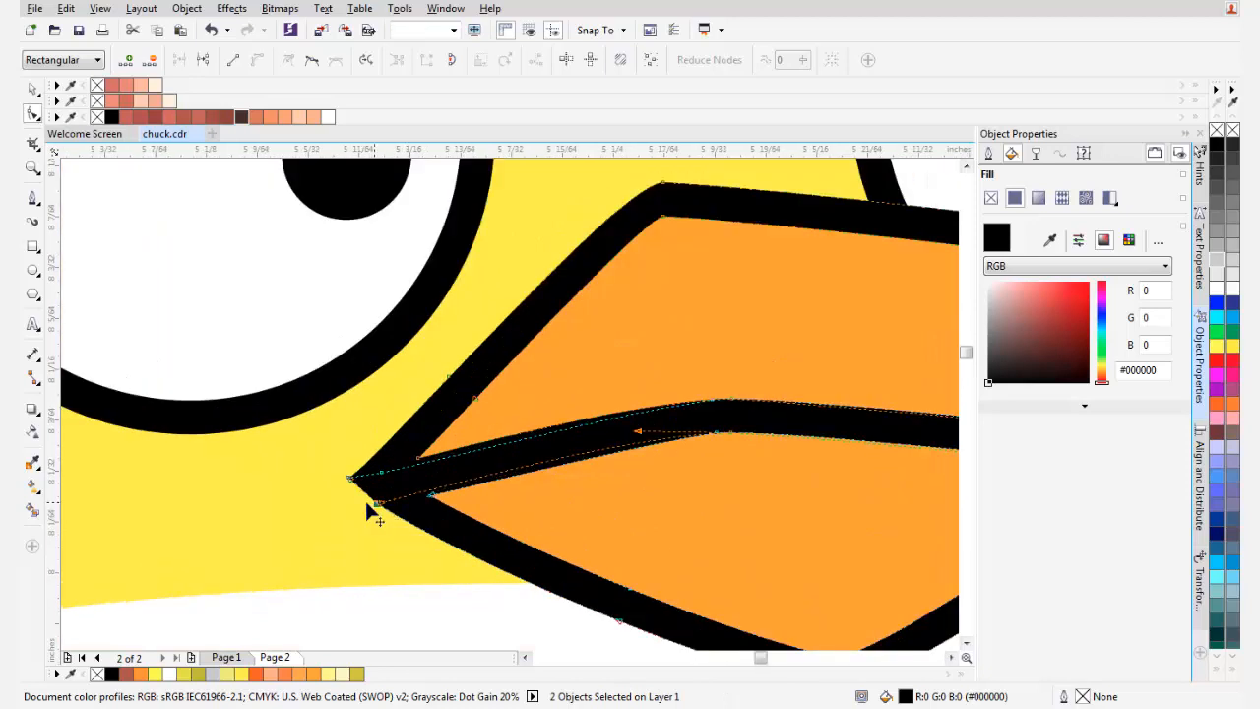
{"action": "left_click", "coordinate": [330, 456]}
{"action": "left_click_drag", "start_coordinate": [333, 459], "coordinate": [310, 476]}
{"action": "scroll", "coordinate": [310, 475], "scroll_direction": "down", "scroll_amount": 2}
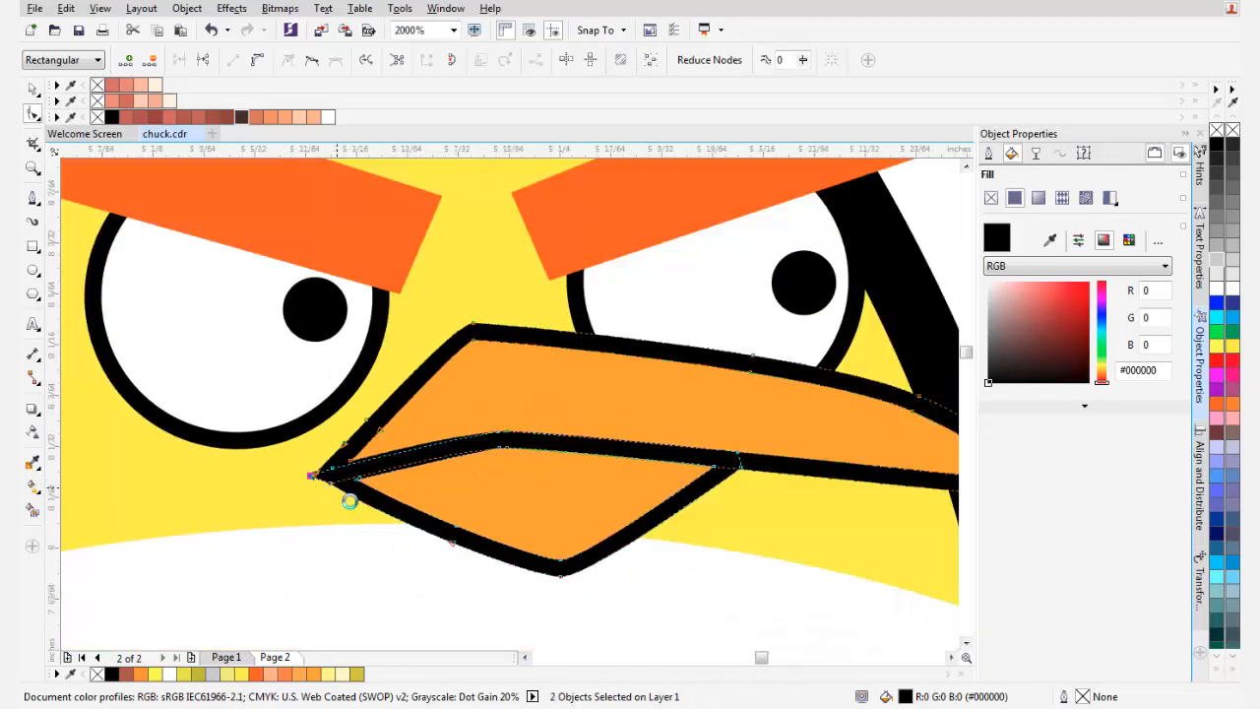
{"action": "scroll", "coordinate": [337, 493], "scroll_direction": "up", "scroll_amount": 1}
{"action": "key", "text": "space"}
{"action": "left_click", "coordinate": [326, 506]}
{"action": "scroll", "coordinate": [365, 499], "scroll_direction": "down", "scroll_amount": 1}
- Draw a closed Bezier shadow shape about 0.47 × 0.13 in from the beak's left tip, following its lower edge below and past its right end
{"action": "left_click_drag", "start_coordinate": [450, 500], "coordinate": [305, 411]}
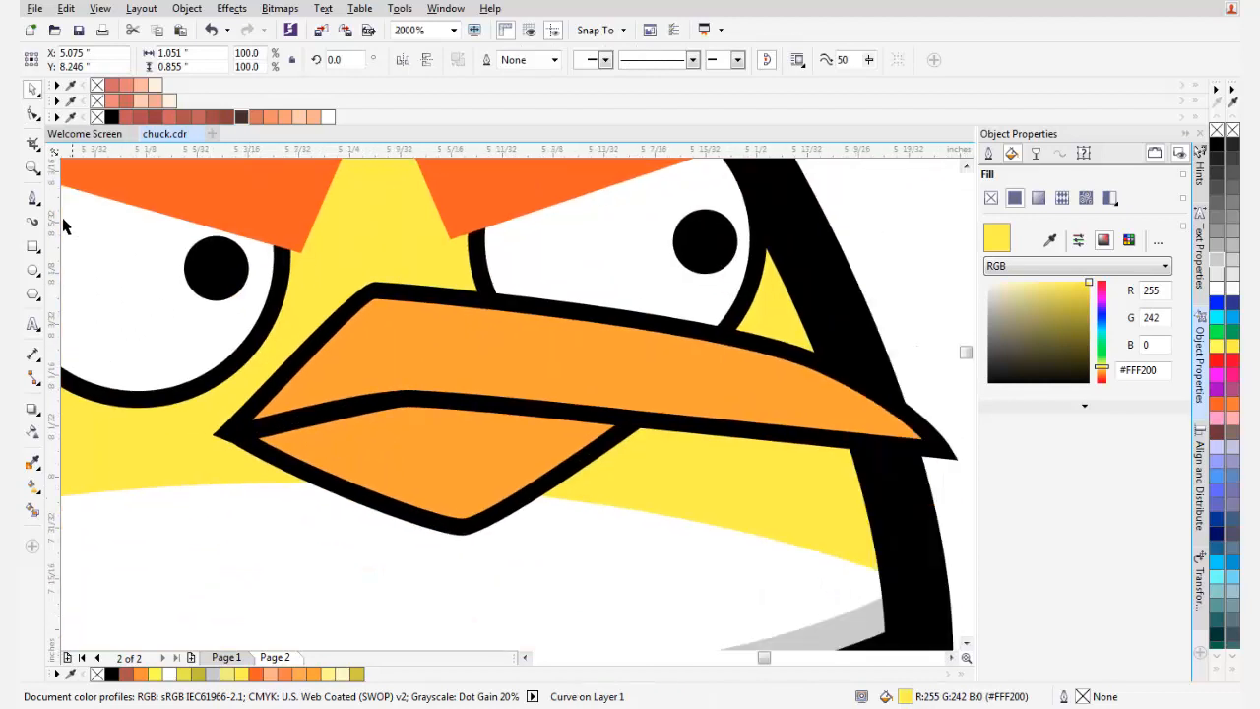
{"action": "scroll", "coordinate": [377, 484], "scroll_direction": "down", "scroll_amount": 1}
{"action": "scroll", "coordinate": [357, 478], "scroll_direction": "up", "scroll_amount": 3}
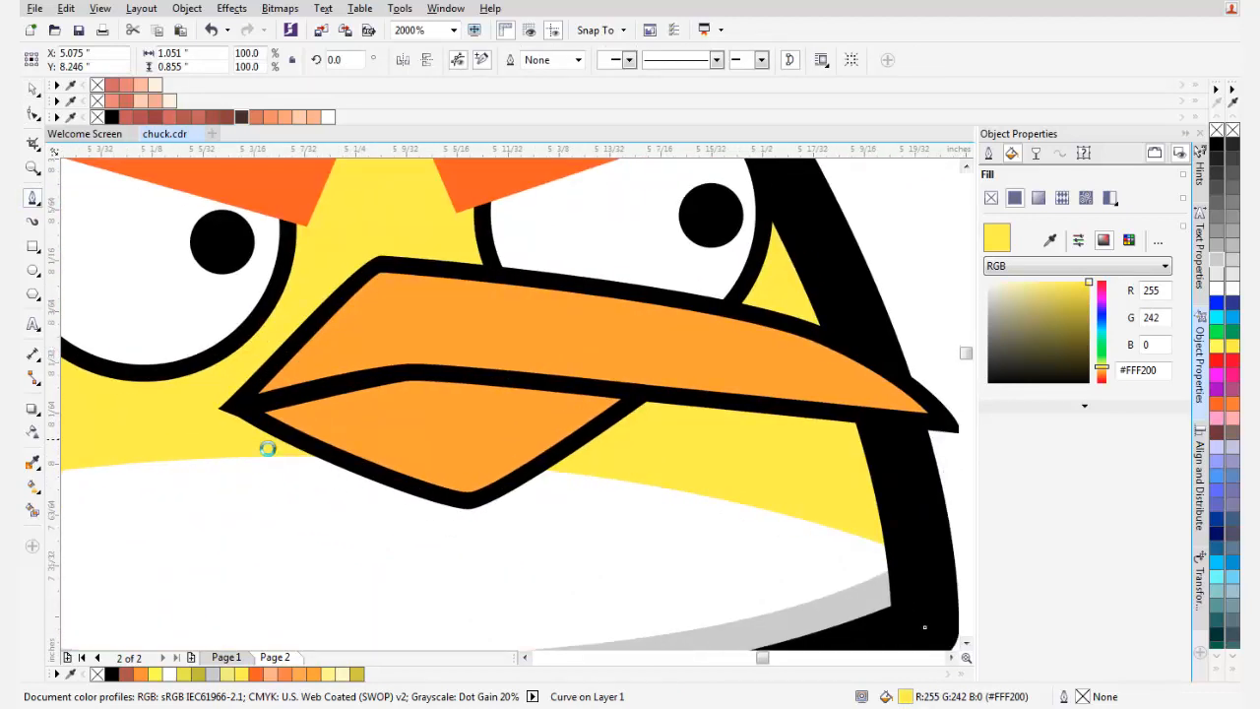
{"action": "left_click_drag", "start_coordinate": [180, 384], "coordinate": [262, 466]}
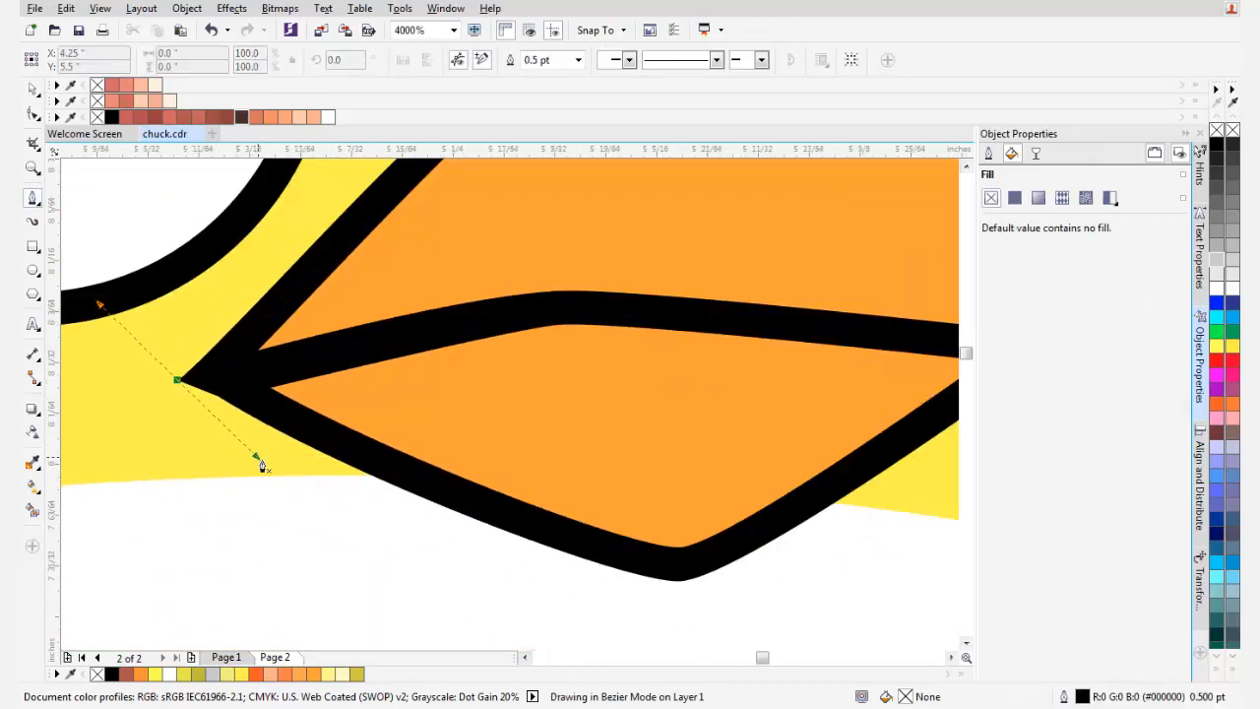
{"action": "scroll", "coordinate": [420, 498], "scroll_direction": "down", "scroll_amount": 1}
{"action": "left_click_drag", "start_coordinate": [448, 507], "coordinate": [494, 511]}
{"action": "scroll", "coordinate": [610, 458], "scroll_direction": "up", "scroll_amount": 1}
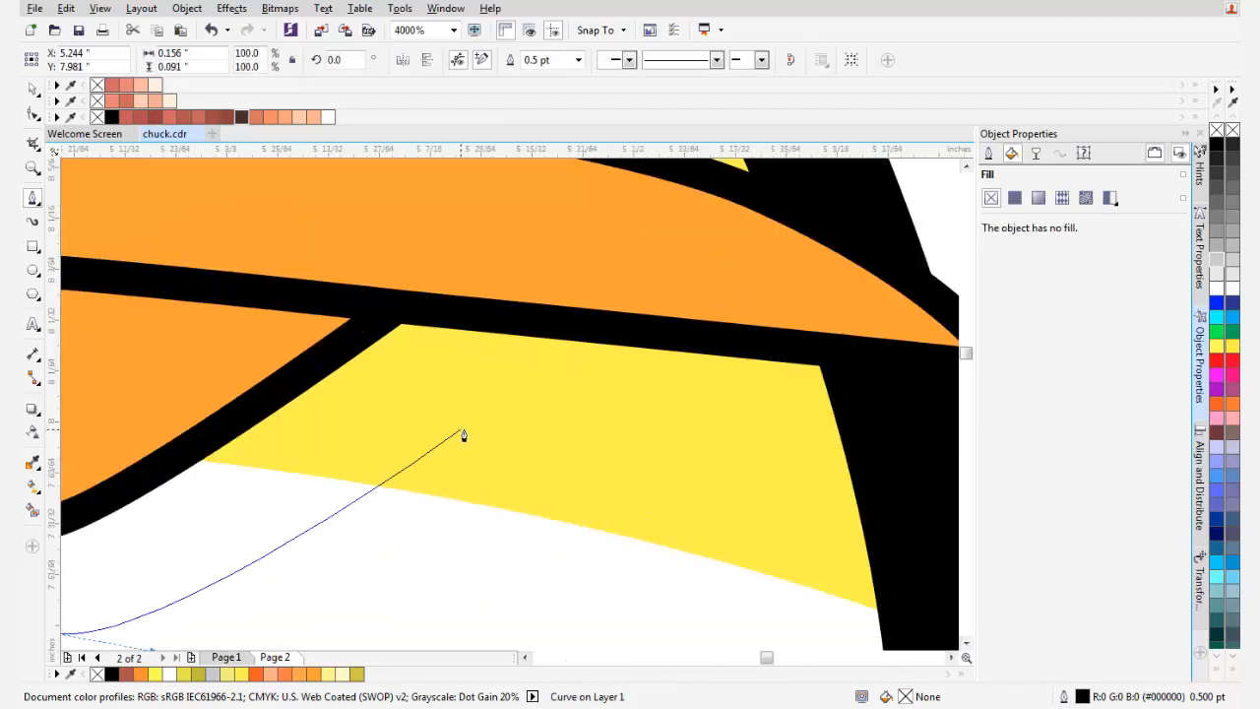
{"action": "left_click_drag", "start_coordinate": [460, 430], "coordinate": [477, 430]}
{"action": "scroll", "coordinate": [476, 430], "scroll_direction": "down", "scroll_amount": 1}
{"action": "left_click_drag", "start_coordinate": [556, 425], "coordinate": [624, 461]}
{"action": "mouse_move", "coordinate": [537, 351]}
{"action": "left_mouse_down"}
{"action": "mouse_move", "coordinate": [591, 382]}
{"action": "mouse_move", "coordinate": [509, 343]}
{"action": "left_mouse_up"}
{"action": "left_click_drag", "start_coordinate": [325, 312], "coordinate": [617, 327]}
{"action": "left_click_drag", "start_coordinate": [516, 326], "coordinate": [476, 328]}
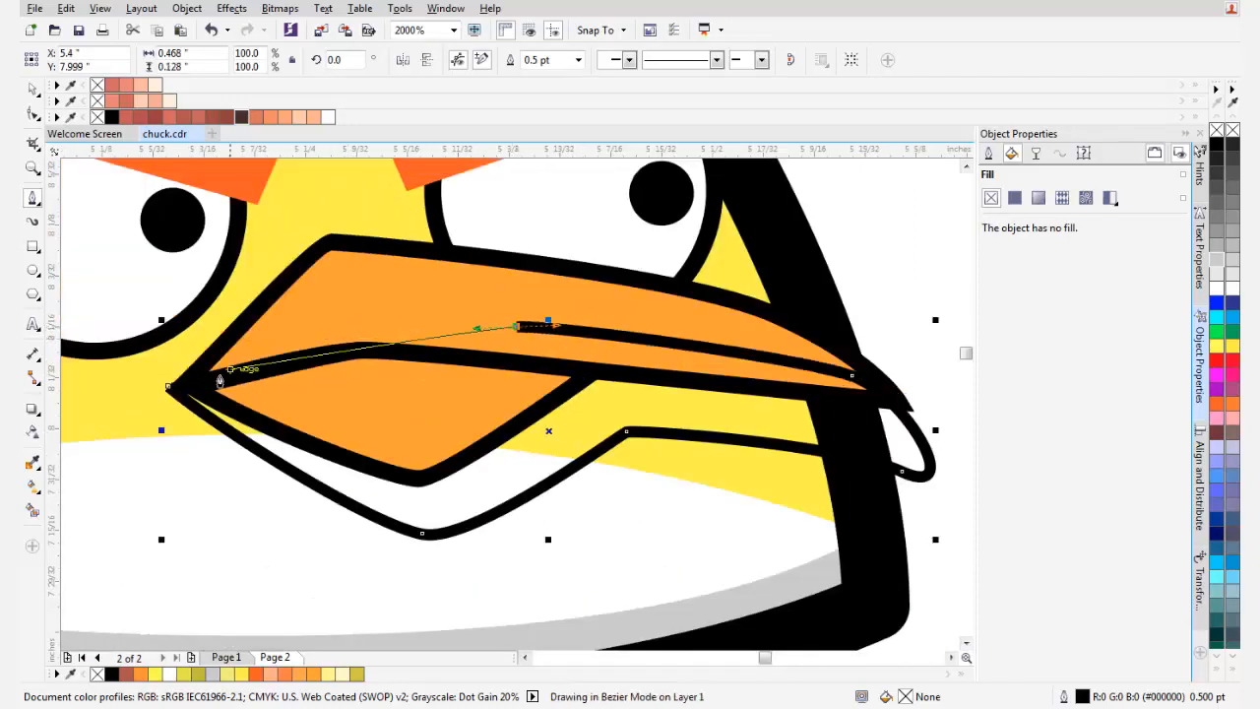
{"action": "left_click", "coordinate": [169, 387]}
{"action": "left_click_drag", "start_coordinate": [307, 476], "coordinate": [354, 434]}
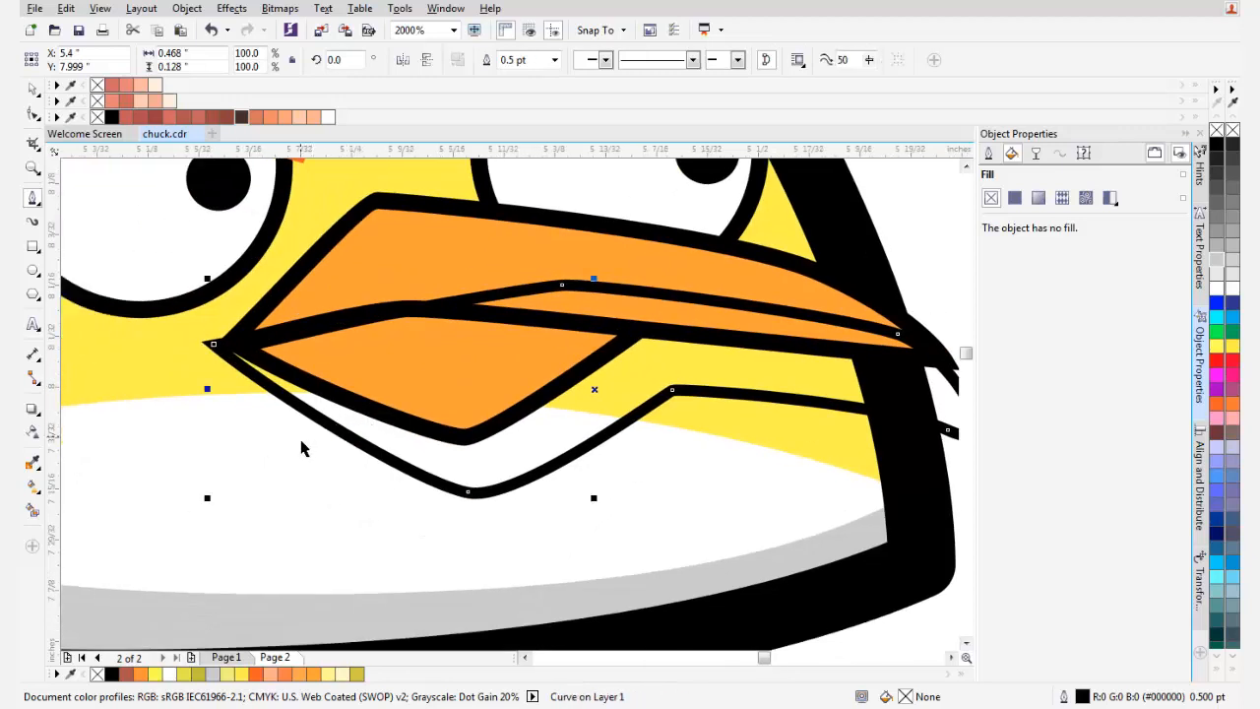
- Intersect the beak's shadow shape with the white belly and the yellow body, and delete the drawn shape
{"action": "key", "text": "space"}
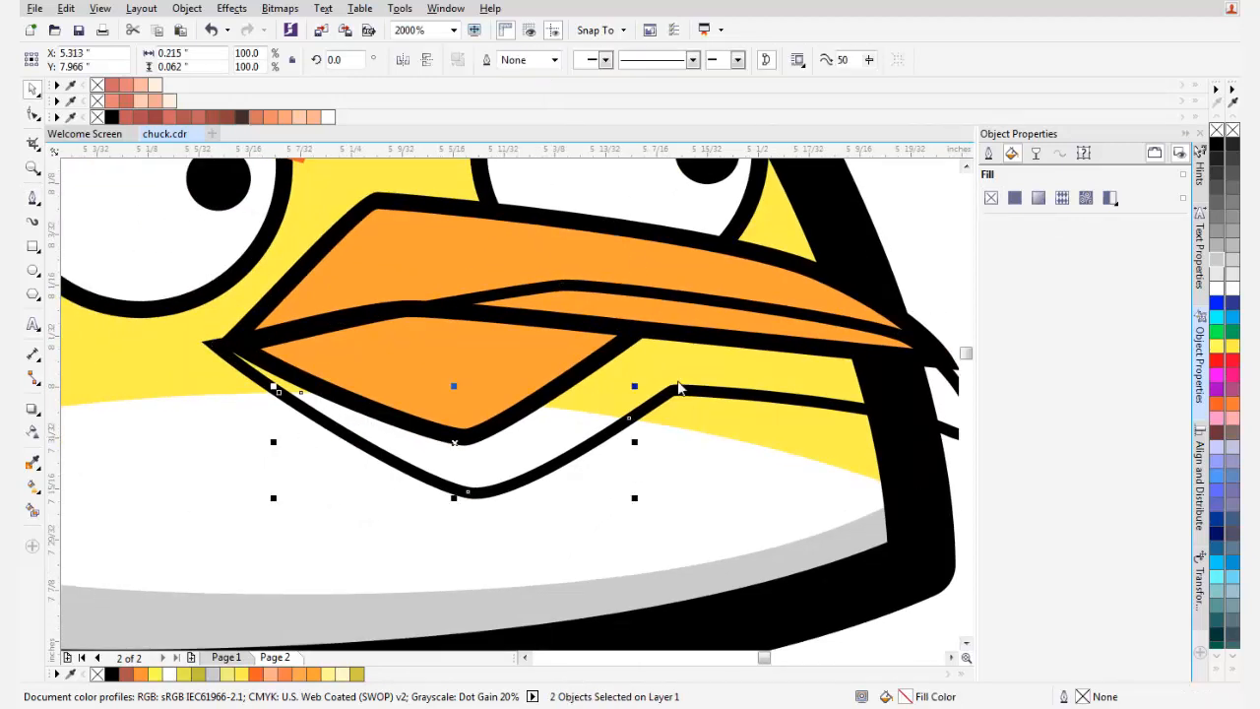
{"action": "left_click", "coordinate": [678, 386]}
{"action": "left_click", "coordinate": [746, 423], "text": "shift"}
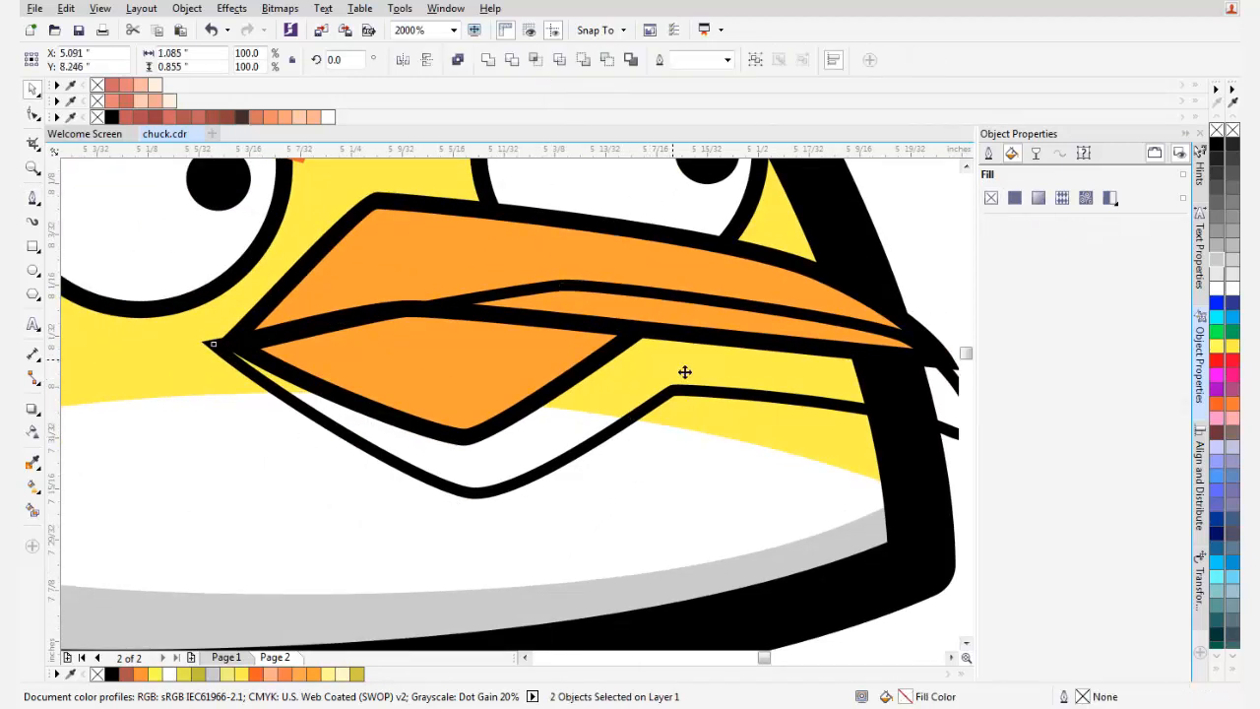
{"action": "left_click", "coordinate": [536, 61]}
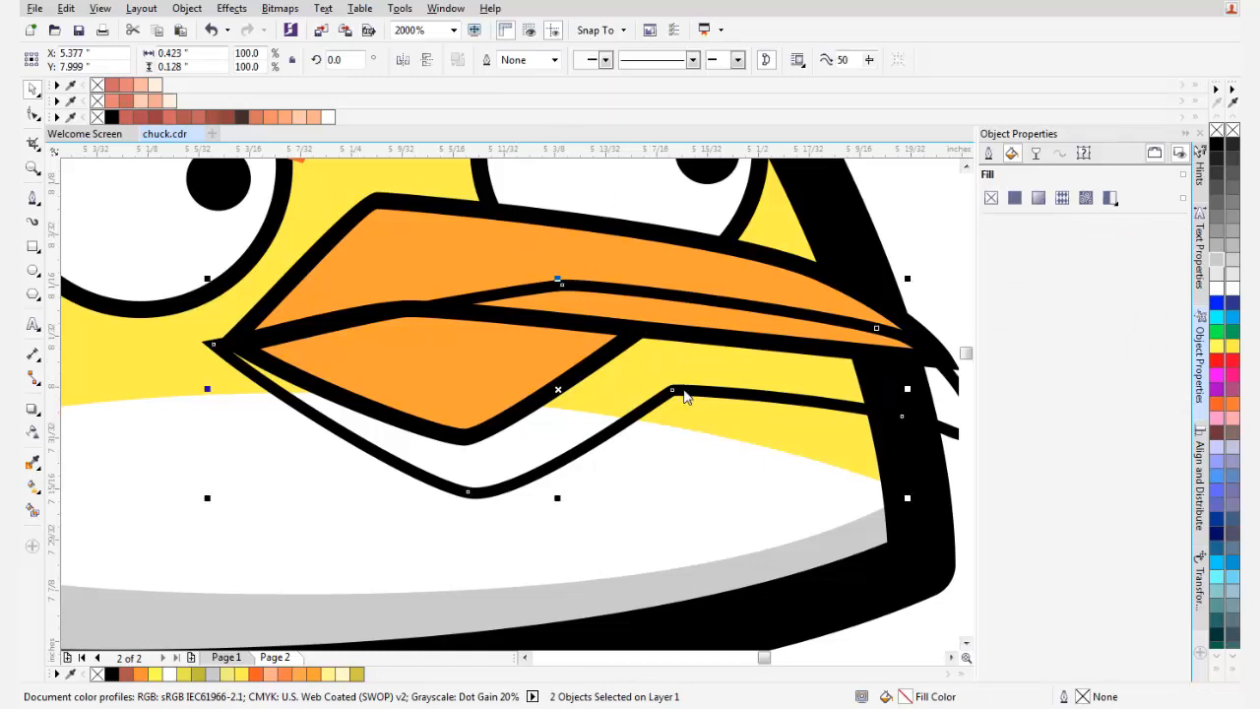
{"action": "left_click", "coordinate": [701, 383]}
{"action": "key", "text": "Delete"}
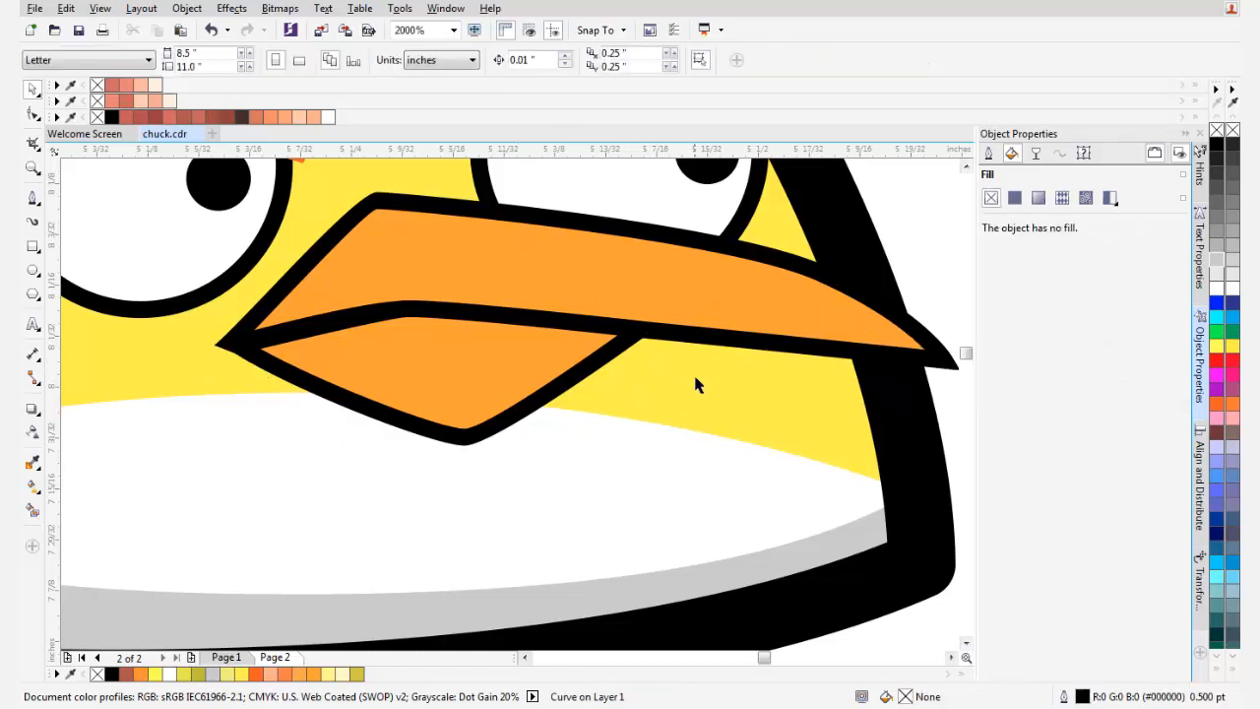
- Fill the beak's shadow on the yellow body with the body shadow's dark yellow, and its part on the belly with light gray
{"action": "left_click", "coordinate": [693, 372]}
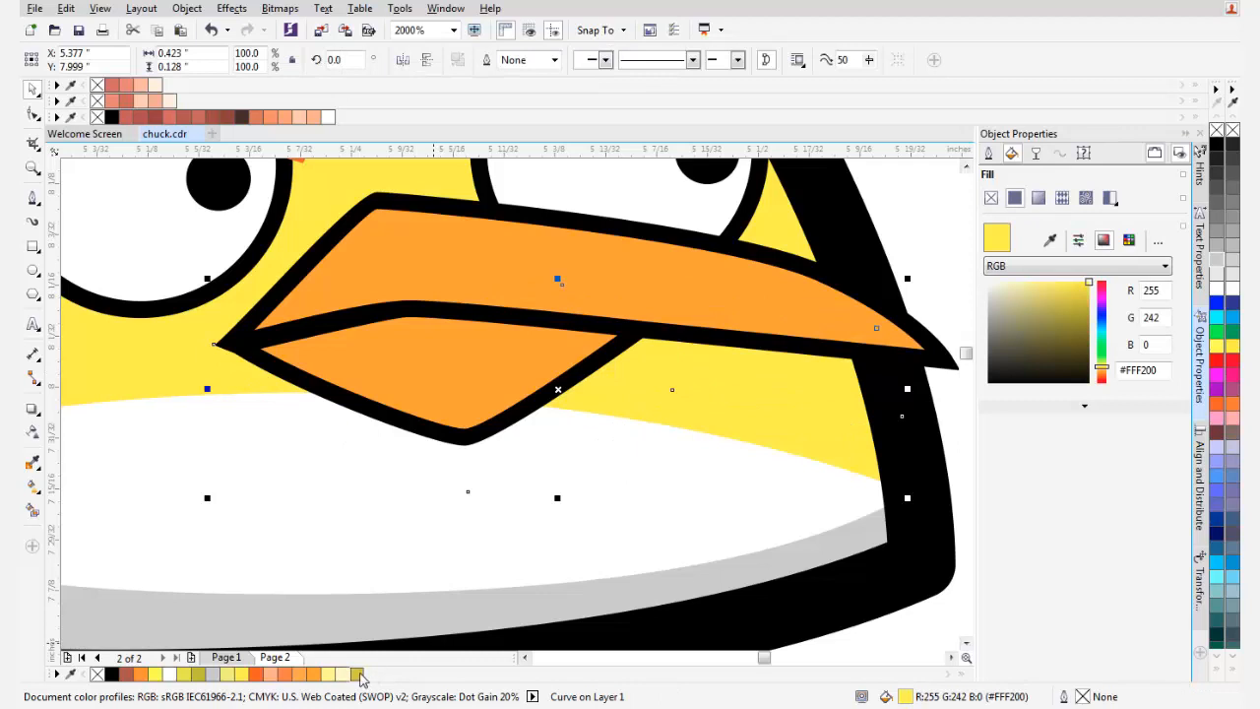
{"action": "left_click", "coordinate": [358, 675]}
{"action": "left_click", "coordinate": [550, 442]}
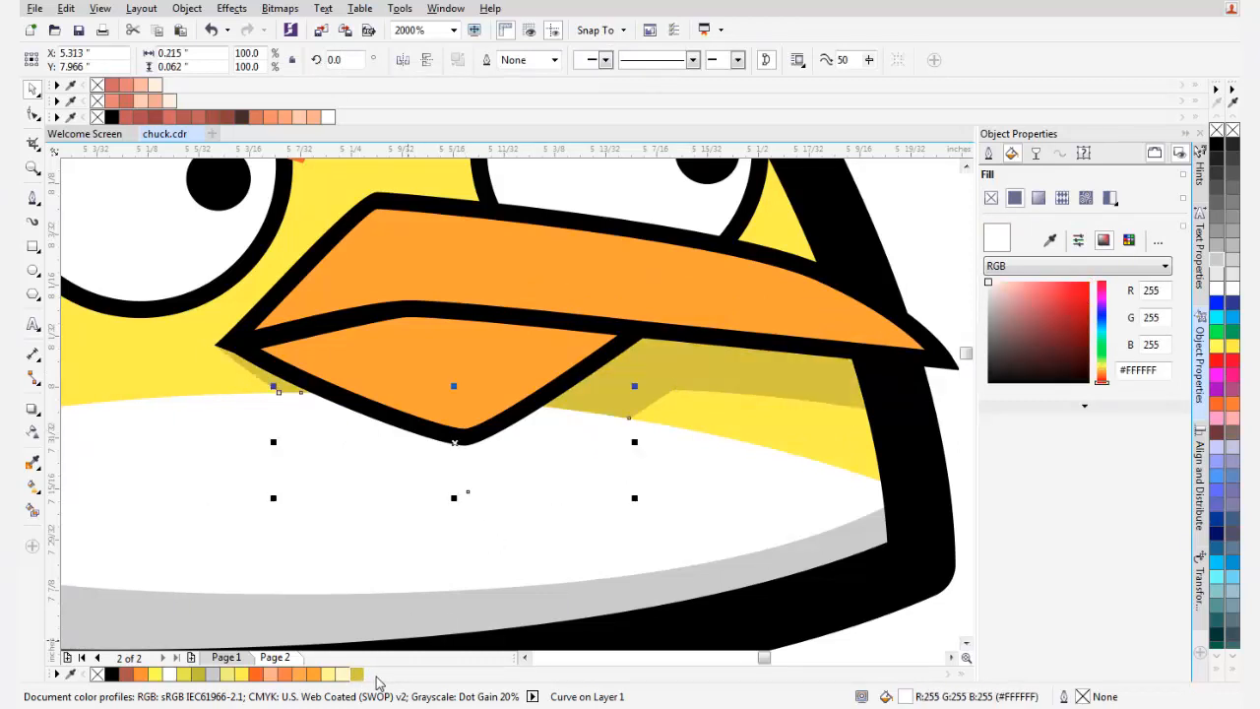
{"action": "left_click", "coordinate": [1216, 261]}
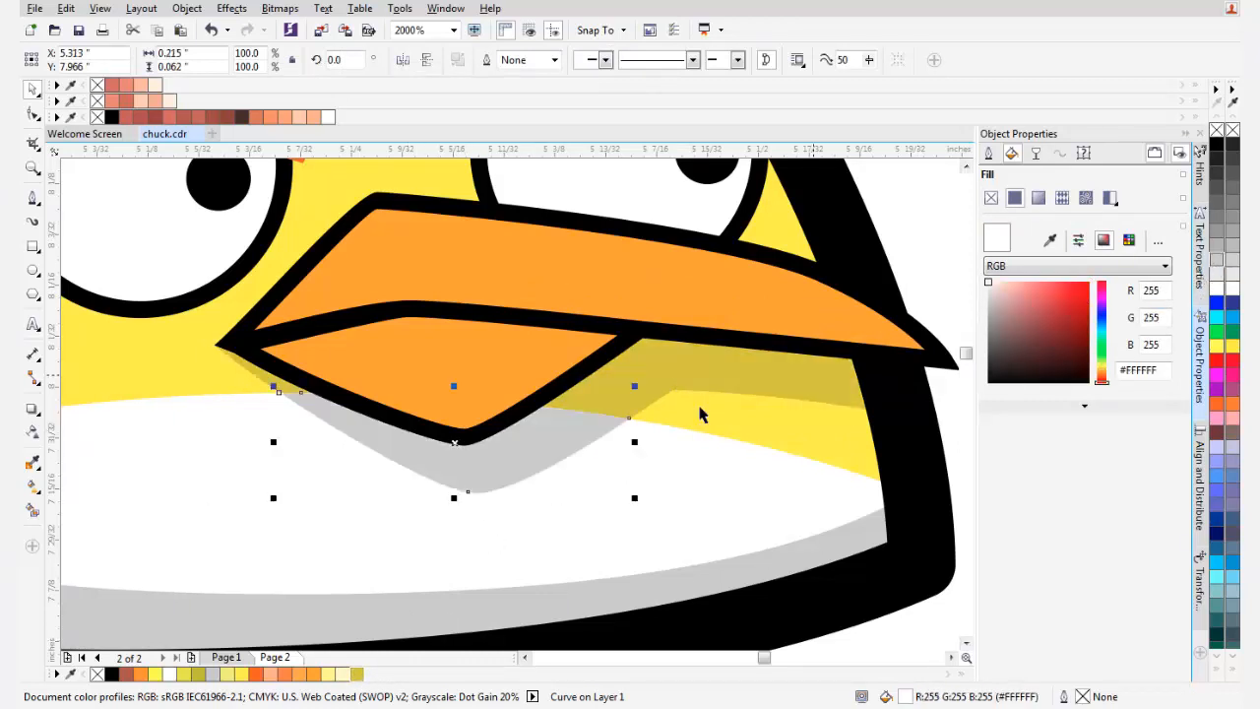
{"action": "scroll", "coordinate": [630, 485], "scroll_direction": "down", "scroll_amount": 2}
{"action": "left_click", "coordinate": [627, 487]}
{"action": "left_click", "coordinate": [627, 486]}
{"action": "scroll", "coordinate": [627, 485], "scroll_direction": "down", "scroll_amount": 2}
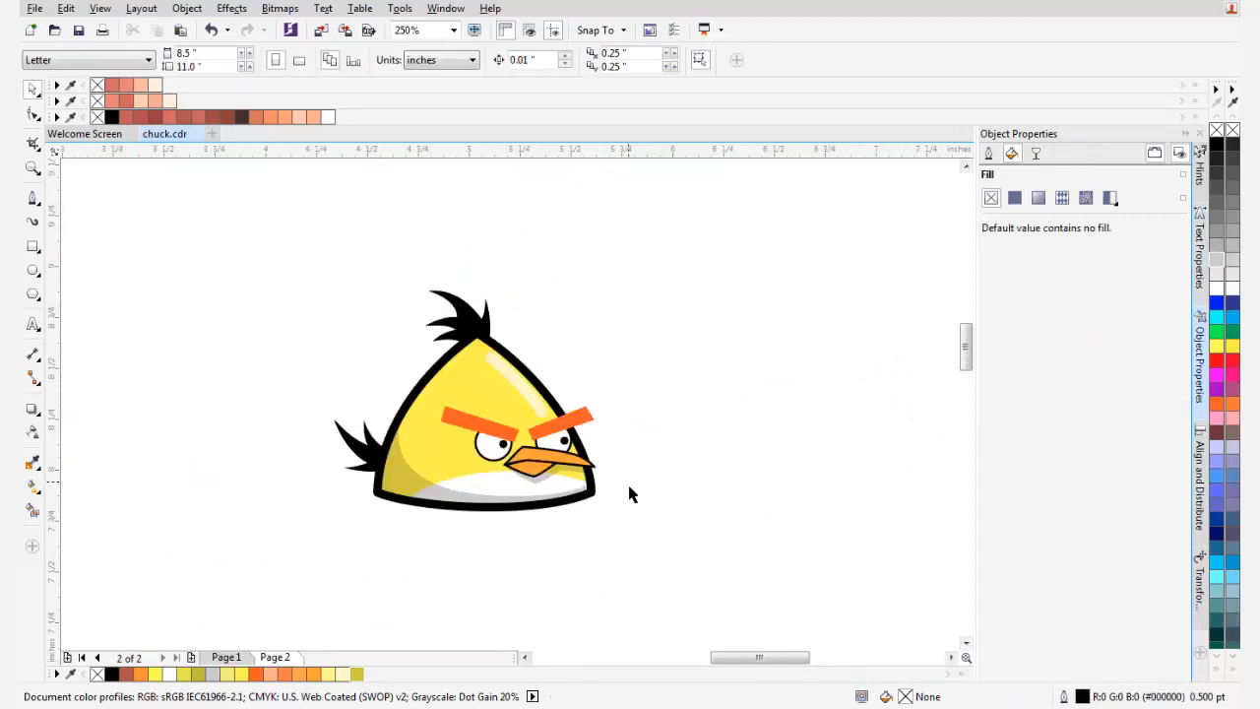
- Draw a closed Bezier shadow shape about 0.23 in wide over the upper part of the lower beak, extending past its edges
{"action": "scroll", "coordinate": [620, 498], "scroll_direction": "up", "scroll_amount": 4}
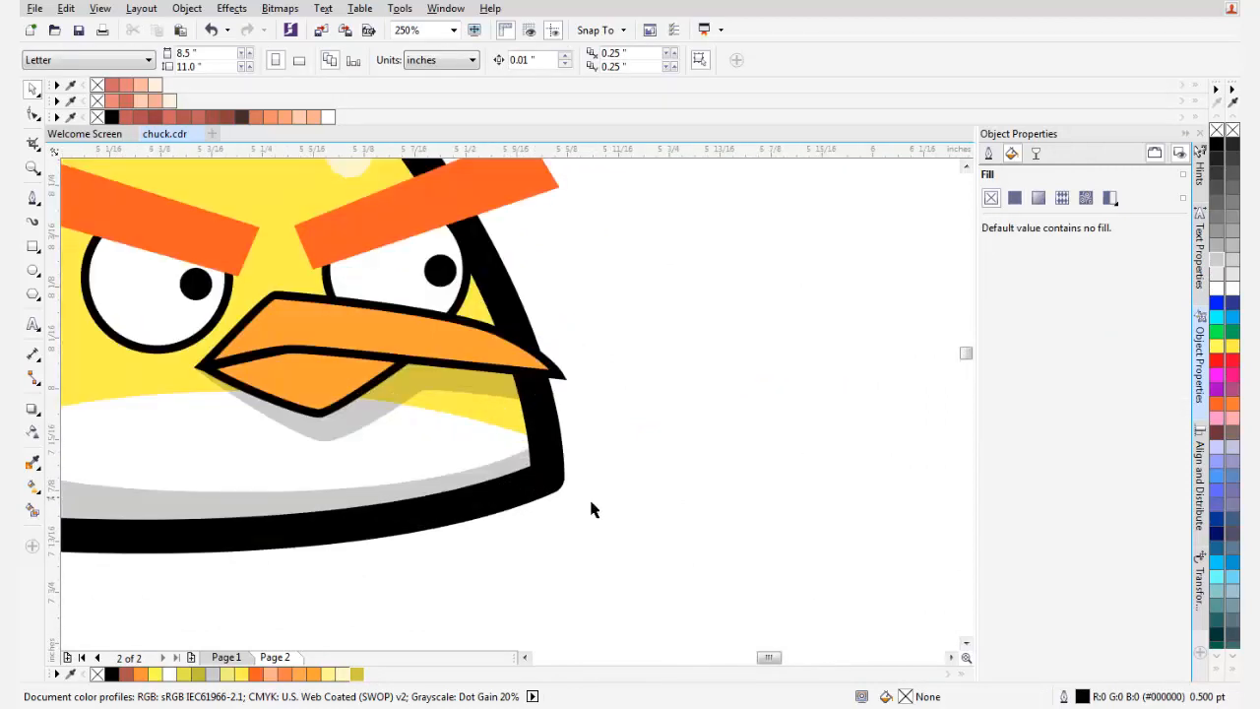
{"action": "left_click", "coordinate": [33, 197]}
{"action": "scroll", "coordinate": [262, 384], "scroll_direction": "up", "scroll_amount": 1}
{"action": "left_click_drag", "start_coordinate": [332, 465], "coordinate": [350, 471]}
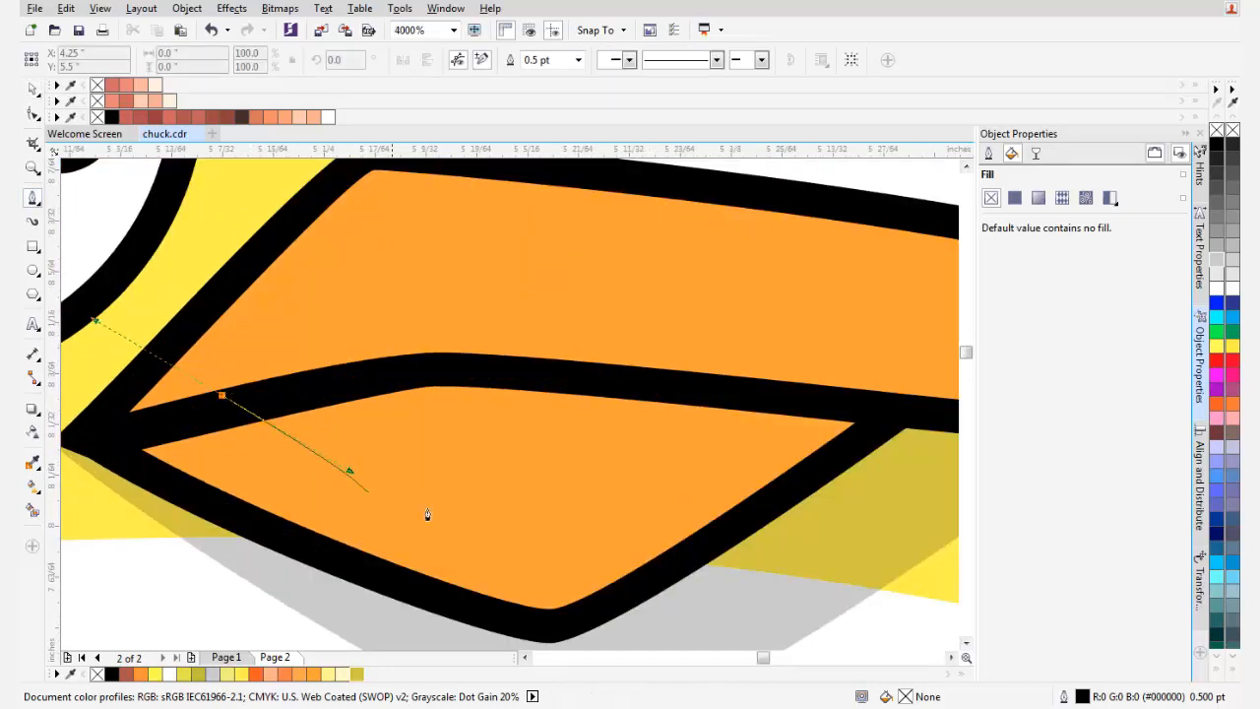
{"action": "left_click_drag", "start_coordinate": [547, 537], "coordinate": [504, 490]}
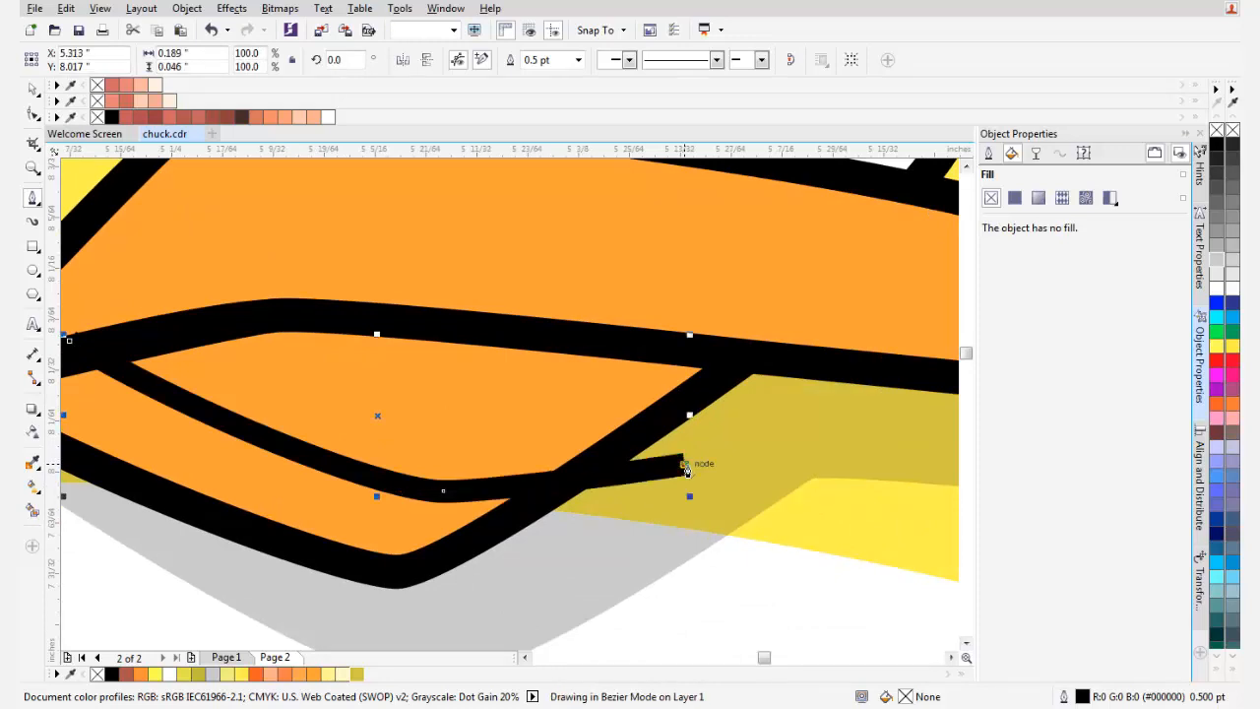
{"action": "scroll", "coordinate": [683, 463], "scroll_direction": "down", "scroll_amount": 1}
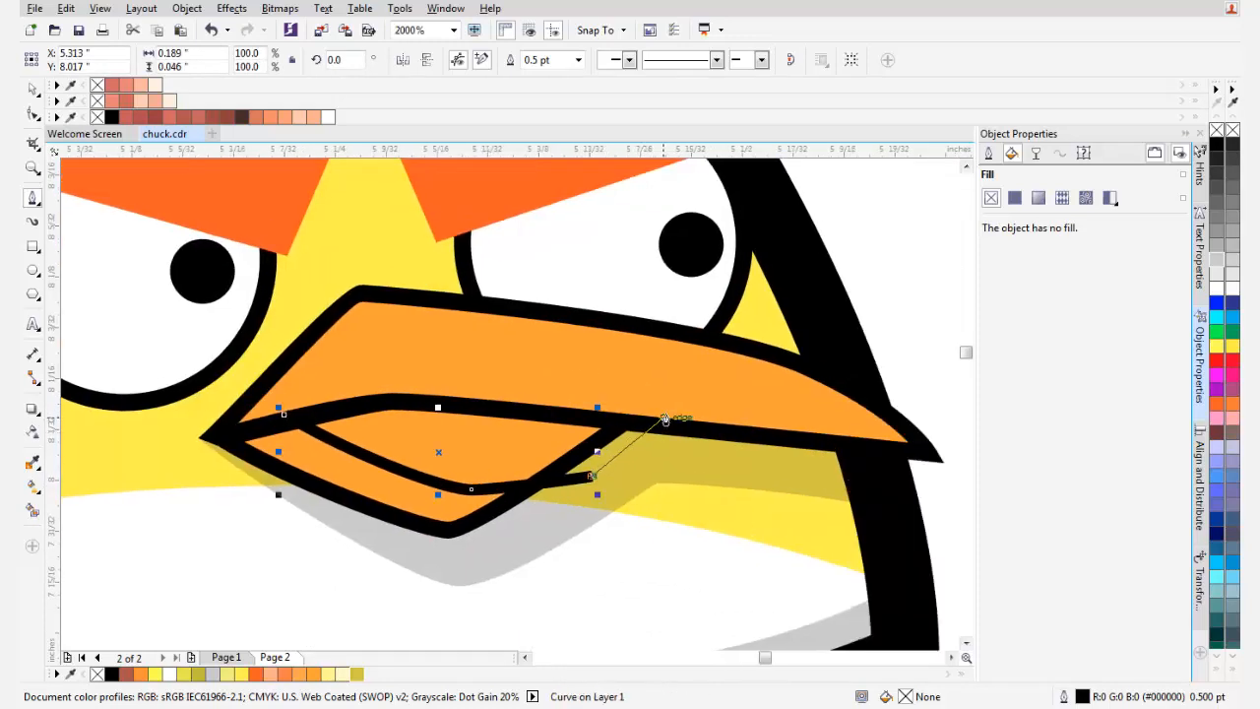
{"action": "left_click", "coordinate": [662, 409]}
{"action": "left_click", "coordinate": [373, 366]}
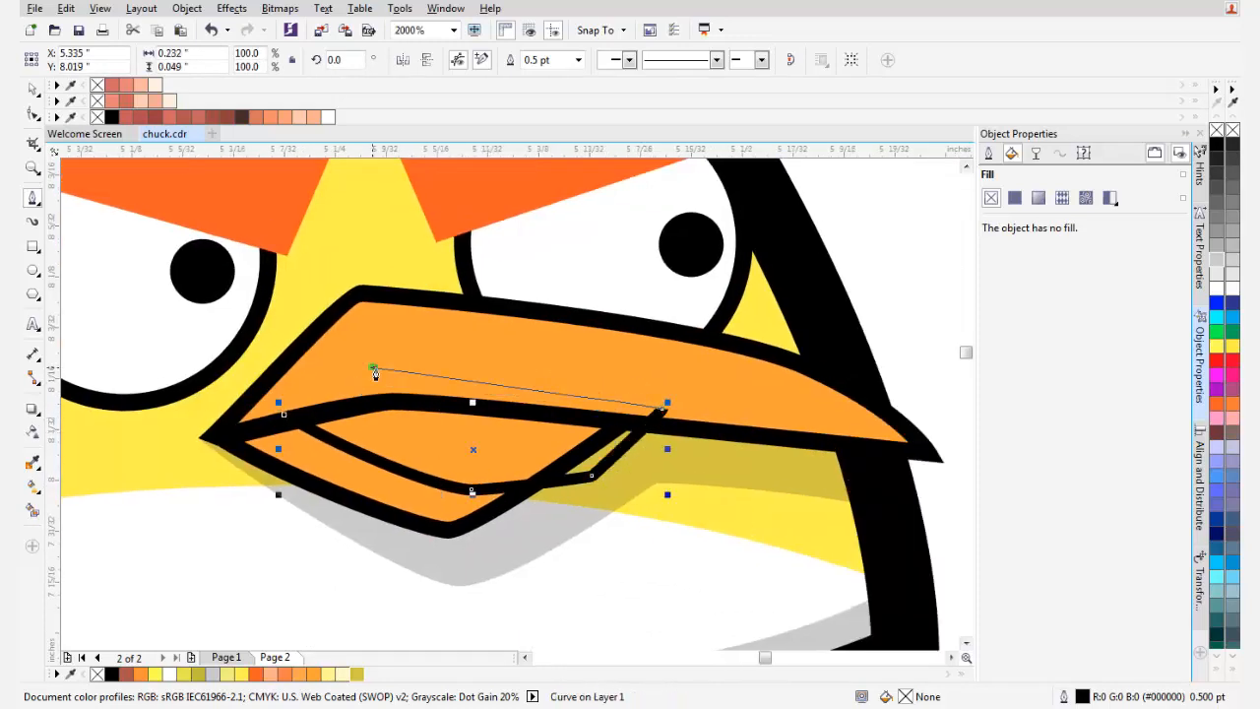
{"action": "left_click", "coordinate": [286, 415]}
- Replace the drawn shape with its intersection with the lower beak and fill the result with a darker orange
{"action": "key", "text": "space"}
{"action": "left_click", "coordinate": [334, 464], "text": "shift"}
{"action": "left_click", "coordinate": [537, 60]}
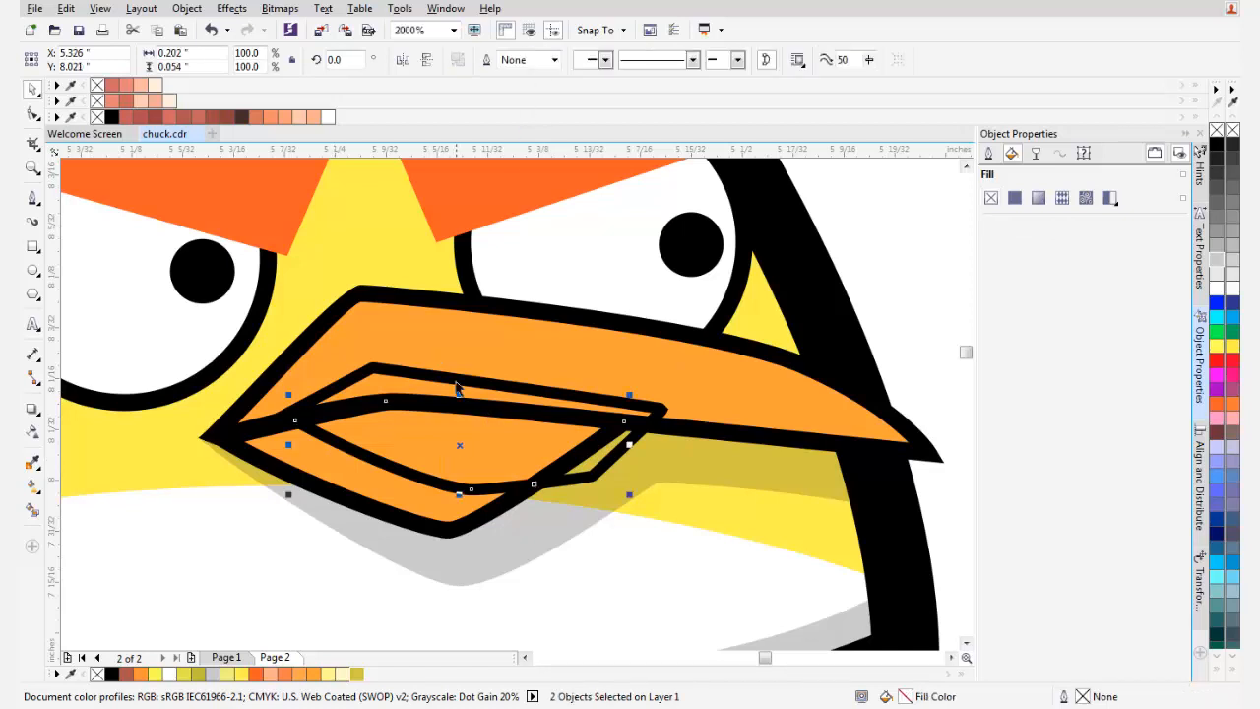
{"action": "left_click", "coordinate": [453, 384]}
{"action": "key", "text": "Delete"}
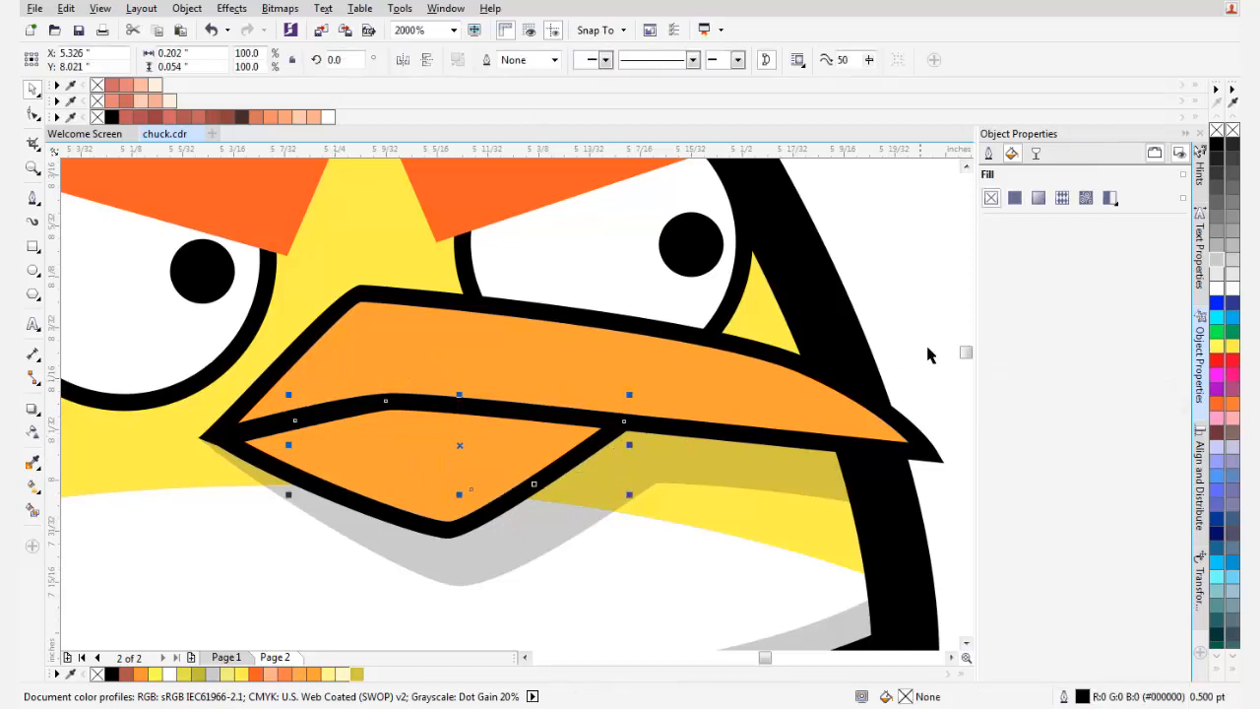
{"action": "left_click_drag", "start_coordinate": [1095, 306], "coordinate": [1088, 305]}
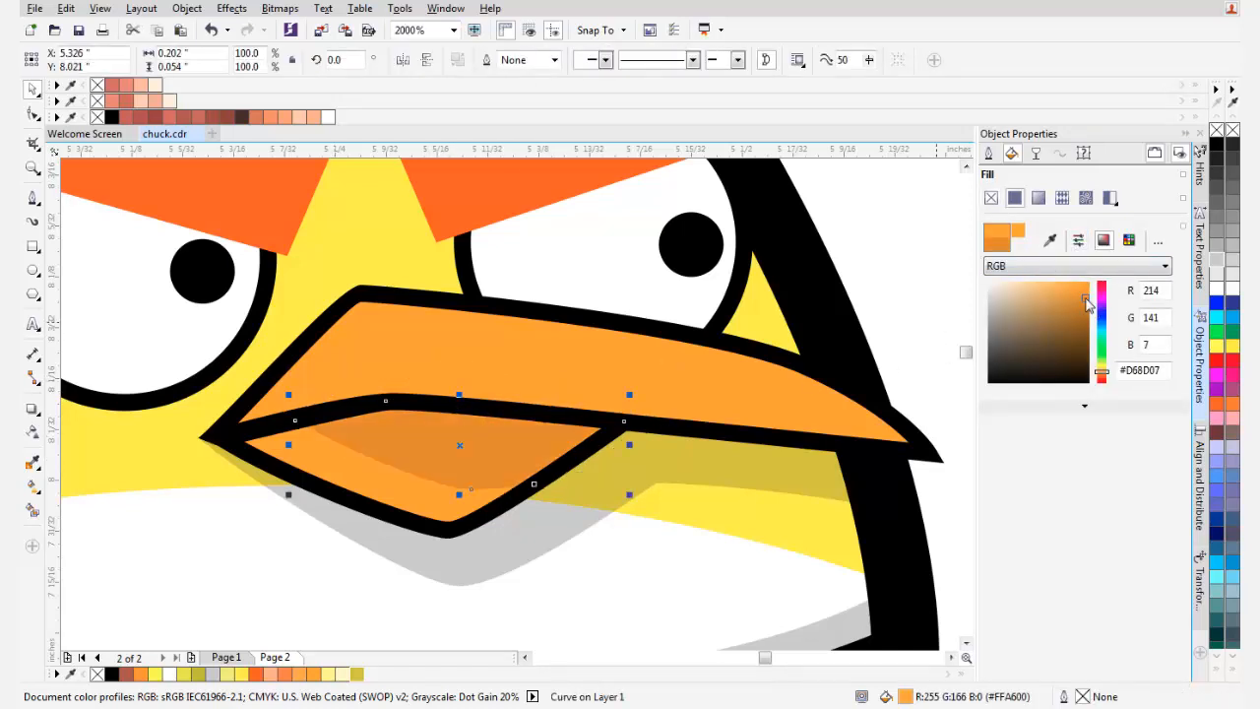
{"action": "left_click", "coordinate": [33, 199]}
{"action": "left_click_drag", "start_coordinate": [384, 311], "coordinate": [699, 327]}
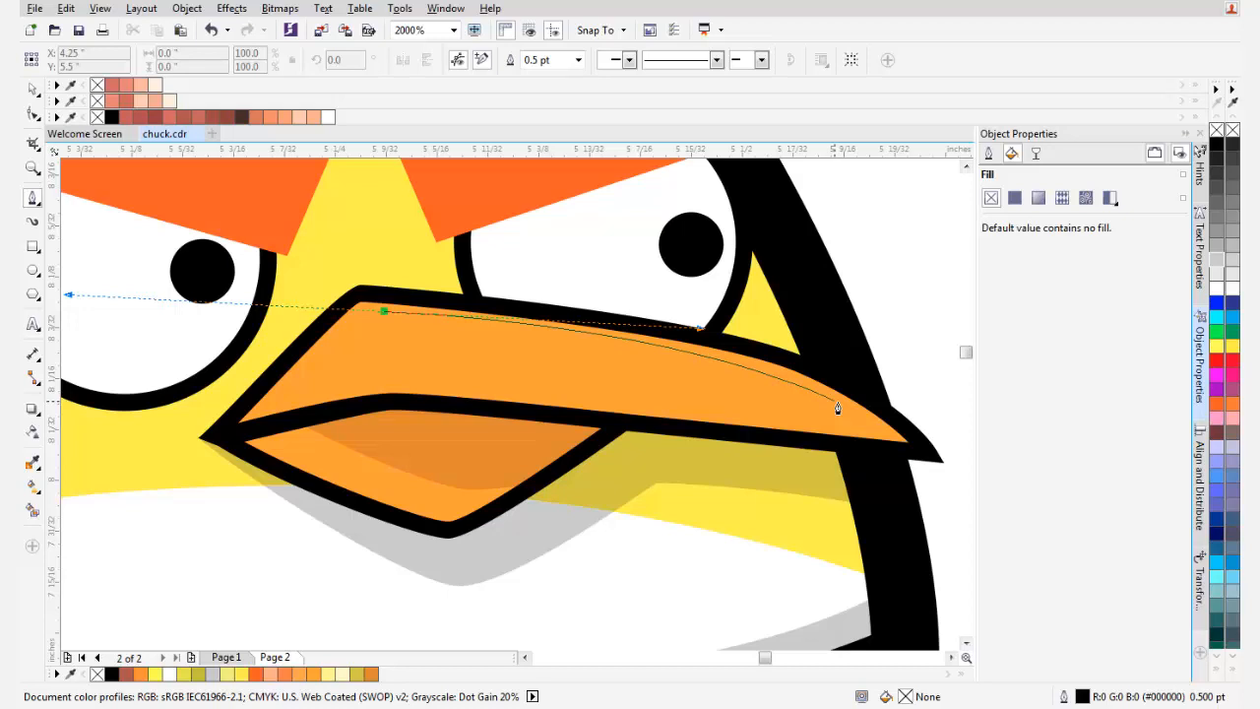
{"action": "left_click", "coordinate": [838, 408]}
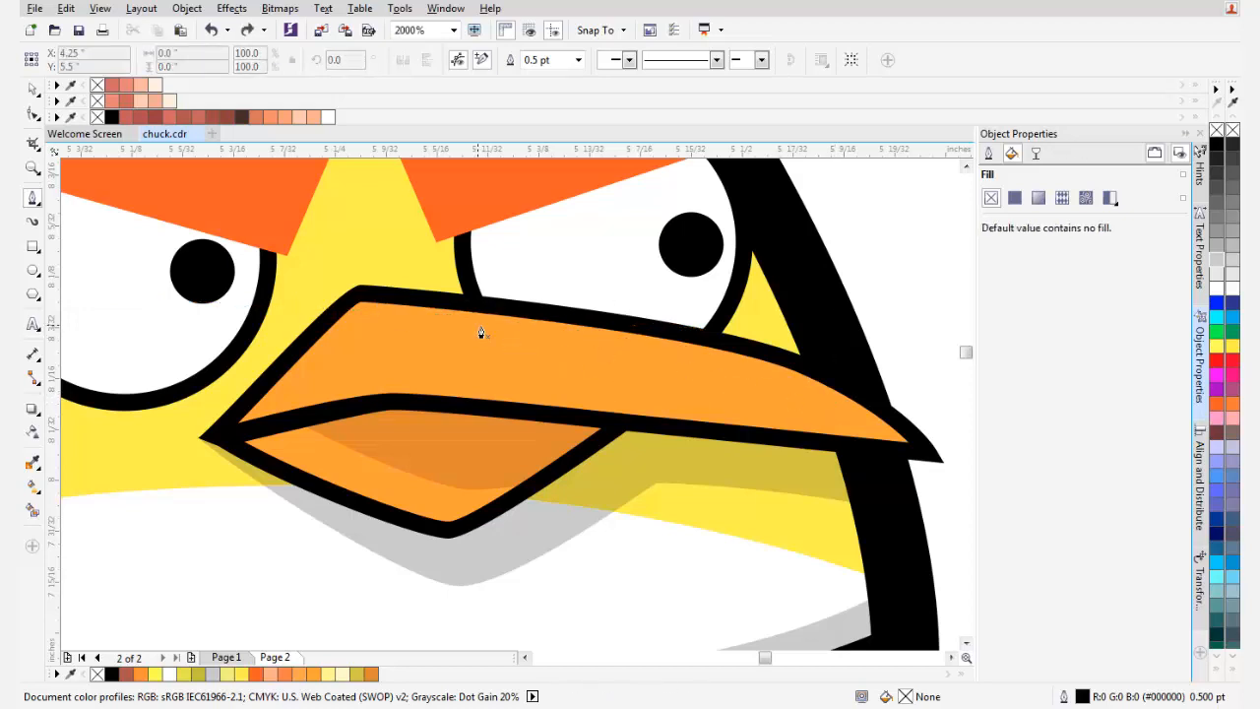
- Draw a thin closed Bezier highlight about 0.23 × 0.05 in just inside the upper beak's top edge, tapering toward both ends
{"action": "left_click_drag", "start_coordinate": [722, 350], "coordinate": [774, 355]}
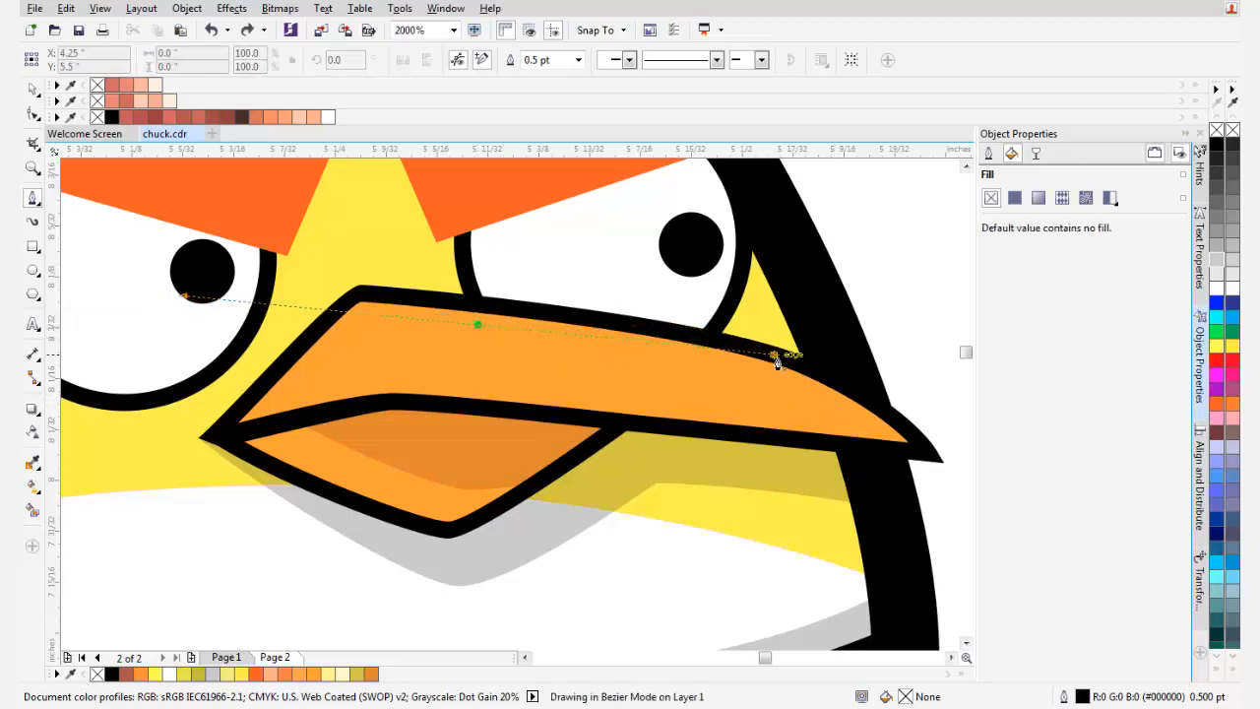
{"action": "left_click", "coordinate": [852, 419]}
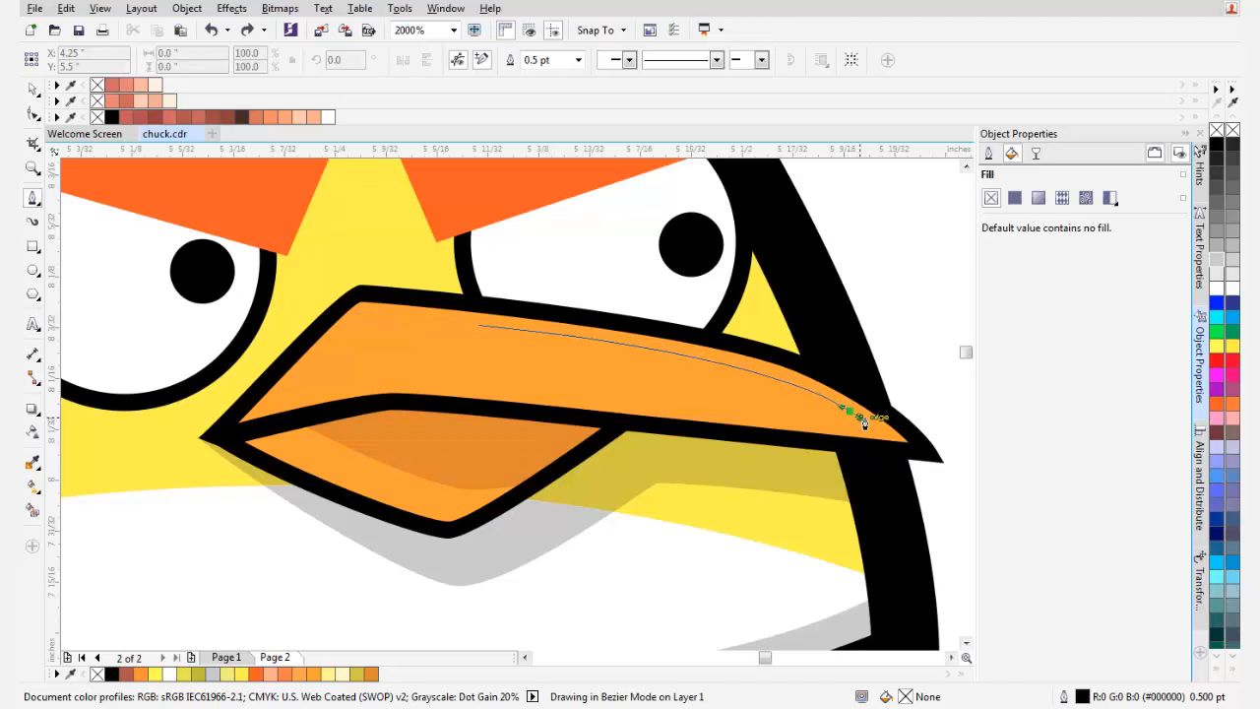
{"action": "left_click_drag", "start_coordinate": [859, 418], "coordinate": [860, 419]}
{"action": "left_click_drag", "start_coordinate": [480, 325], "coordinate": [737, 380]}
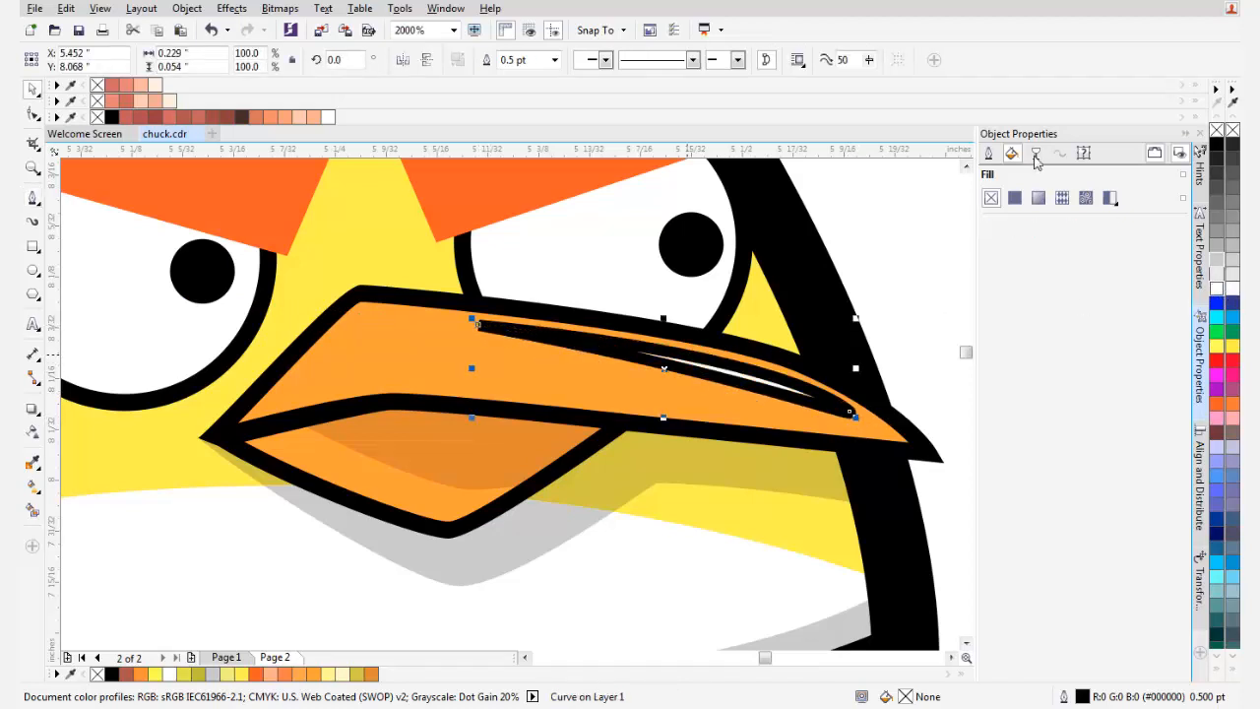
- Fill the upper beak's highlight with white and set its outline to None
{"action": "left_click", "coordinate": [555, 59]}
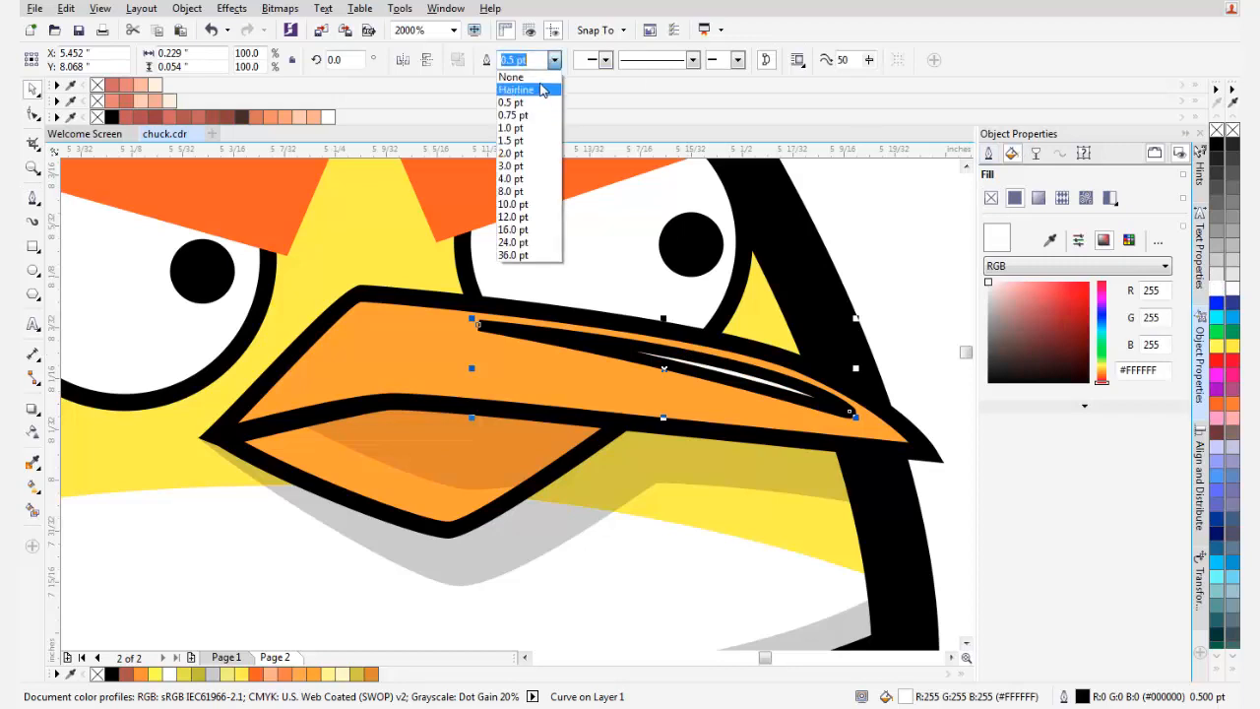
{"action": "left_click", "coordinate": [517, 79]}
{"action": "scroll", "coordinate": [519, 311], "scroll_direction": "down", "scroll_amount": 2}
{"action": "key", "text": "Escape"}
{"action": "scroll", "coordinate": [682, 325], "scroll_direction": "down", "scroll_amount": 4}
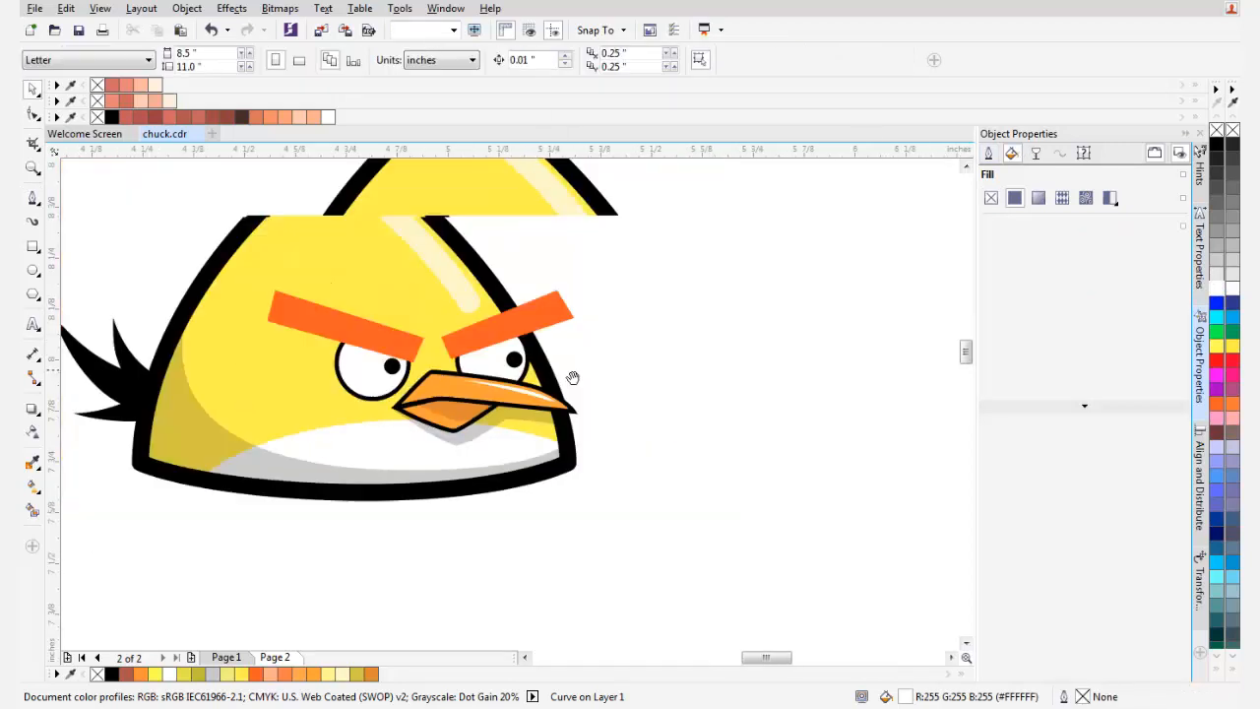
{"action": "scroll", "coordinate": [530, 339], "scroll_direction": "up", "scroll_amount": 2}
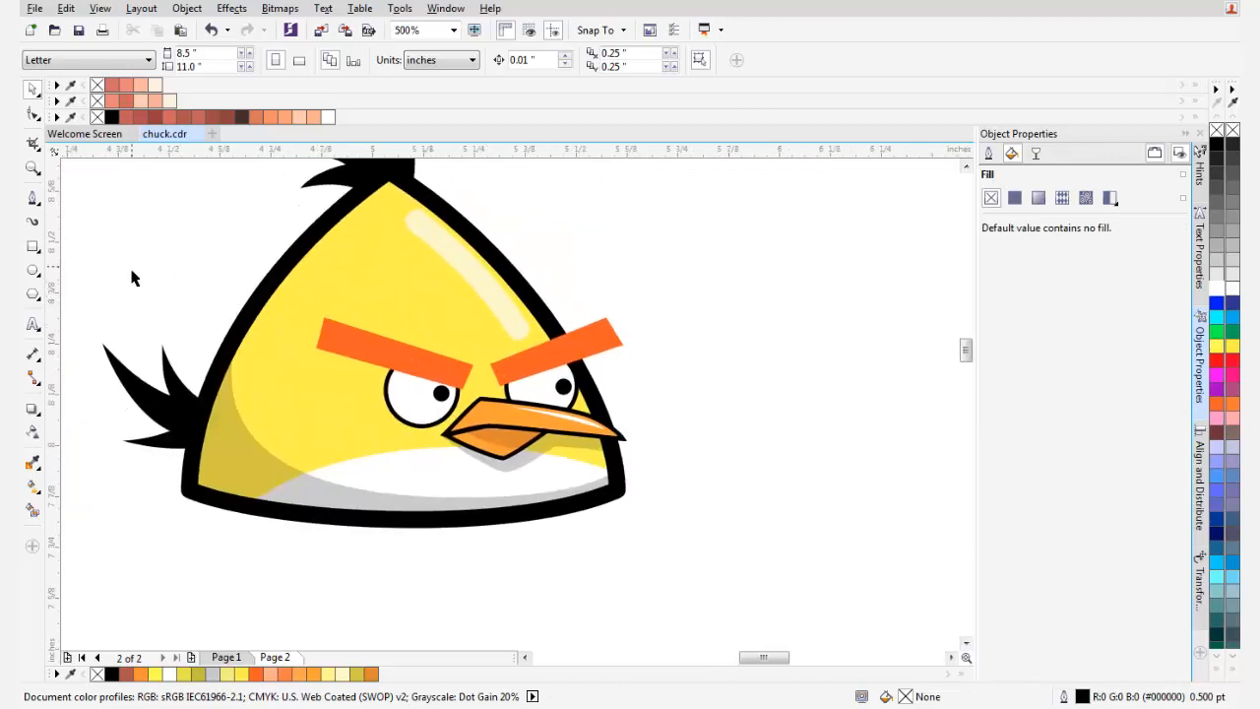
- Start a Bezier shadow outline at the left eyebrow's outer lower corner and curve it down around the left eye's lower left side
{"action": "left_click", "coordinate": [33, 200]}
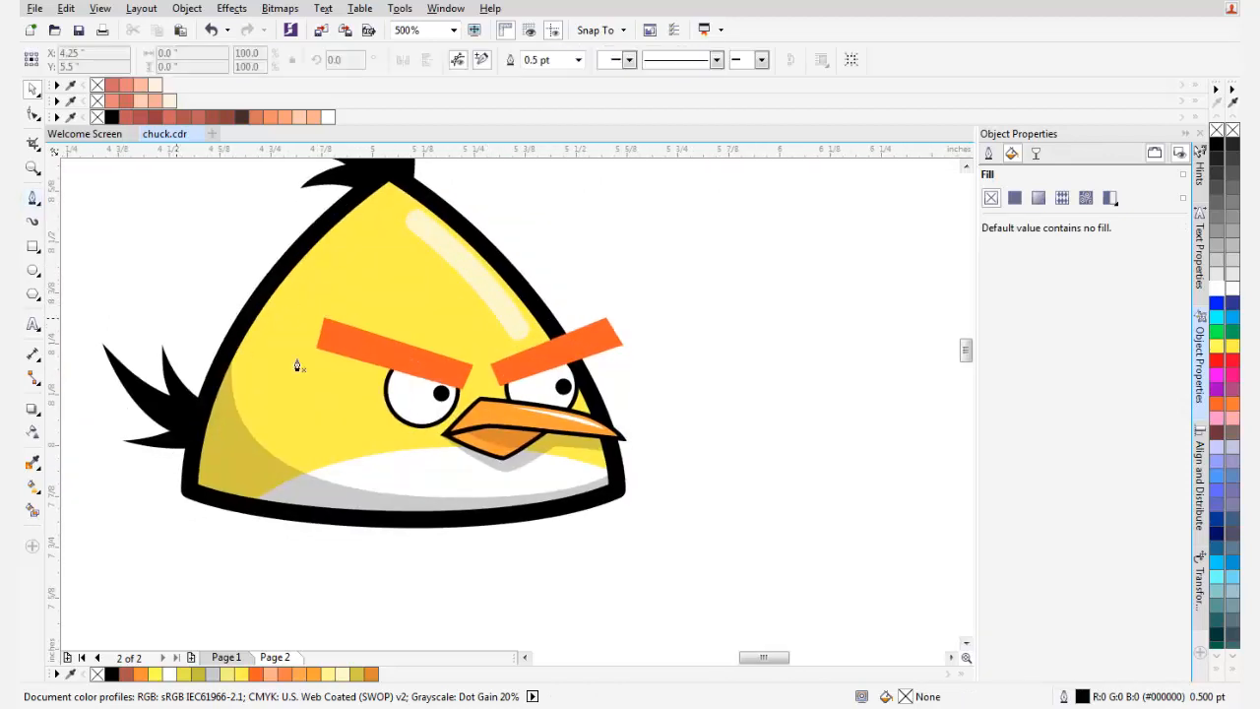
{"action": "scroll", "coordinate": [337, 366], "scroll_direction": "up", "scroll_amount": 2}
{"action": "scroll", "coordinate": [305, 352], "scroll_direction": "up", "scroll_amount": 2}
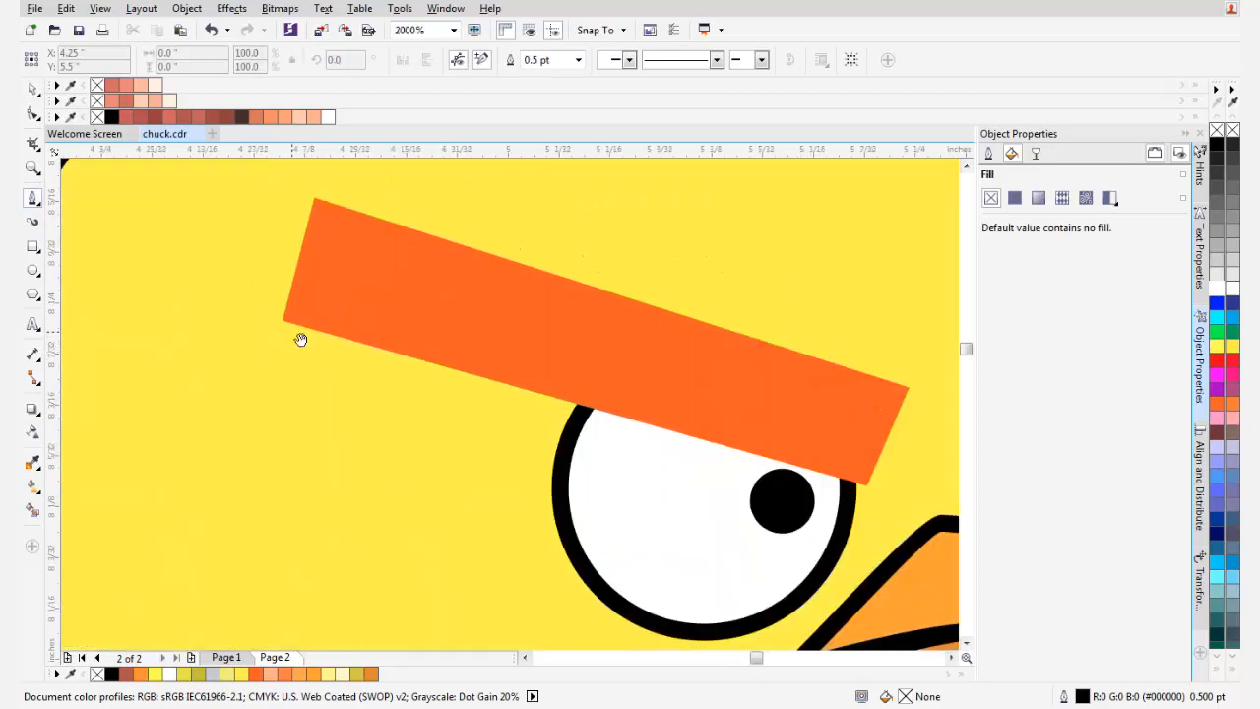
{"action": "left_click_drag", "start_coordinate": [300, 340], "coordinate": [296, 341]}
{"action": "left_click", "coordinate": [278, 327]}
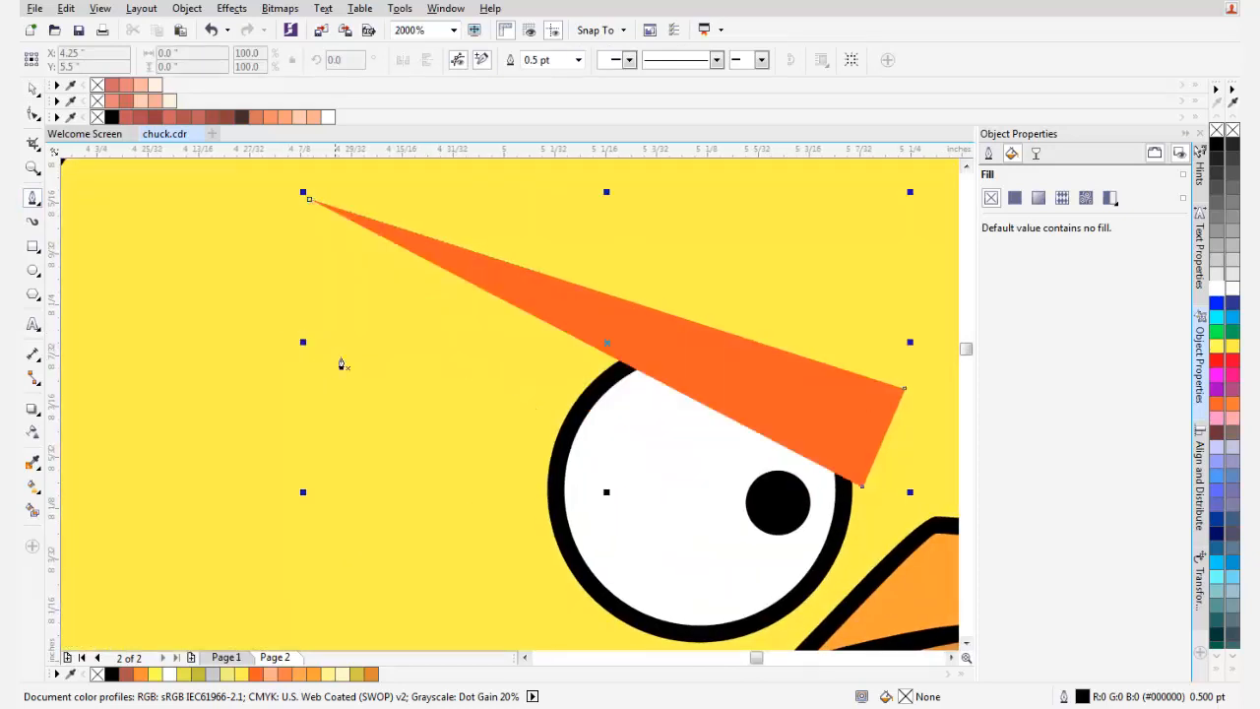
{"action": "left_click", "coordinate": [280, 323]}
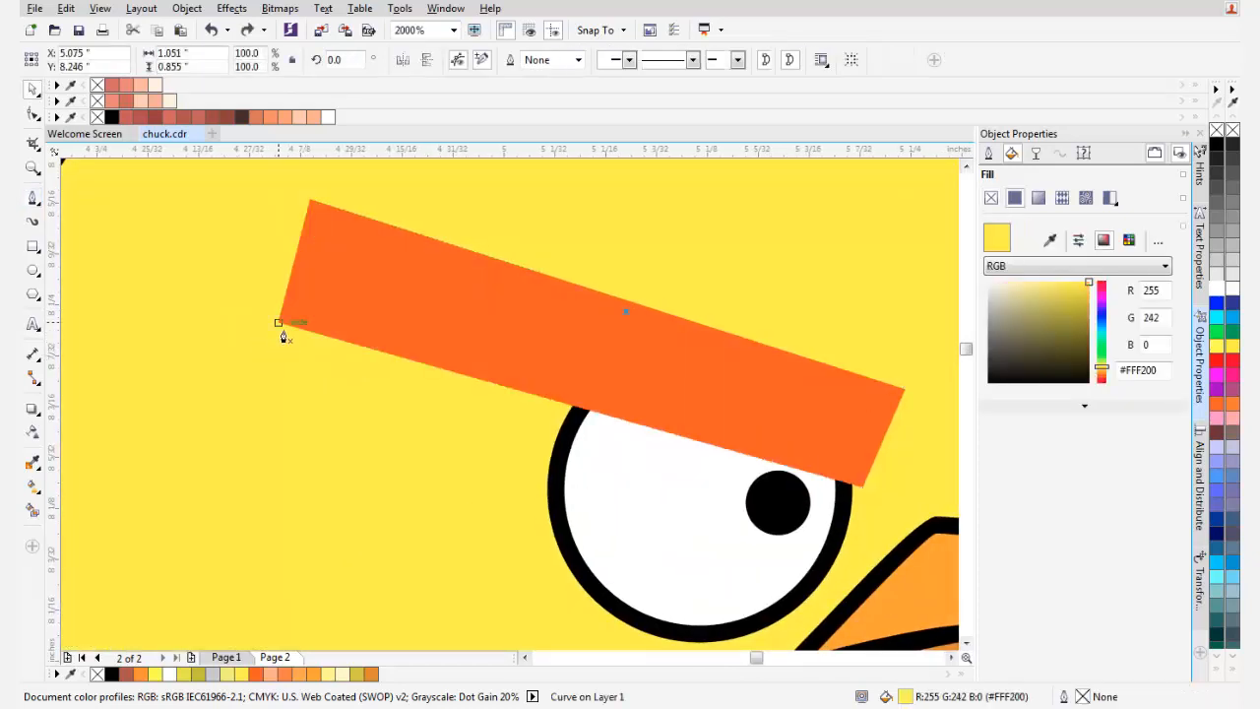
{"action": "left_click_drag", "start_coordinate": [509, 433], "coordinate": [392, 388]}
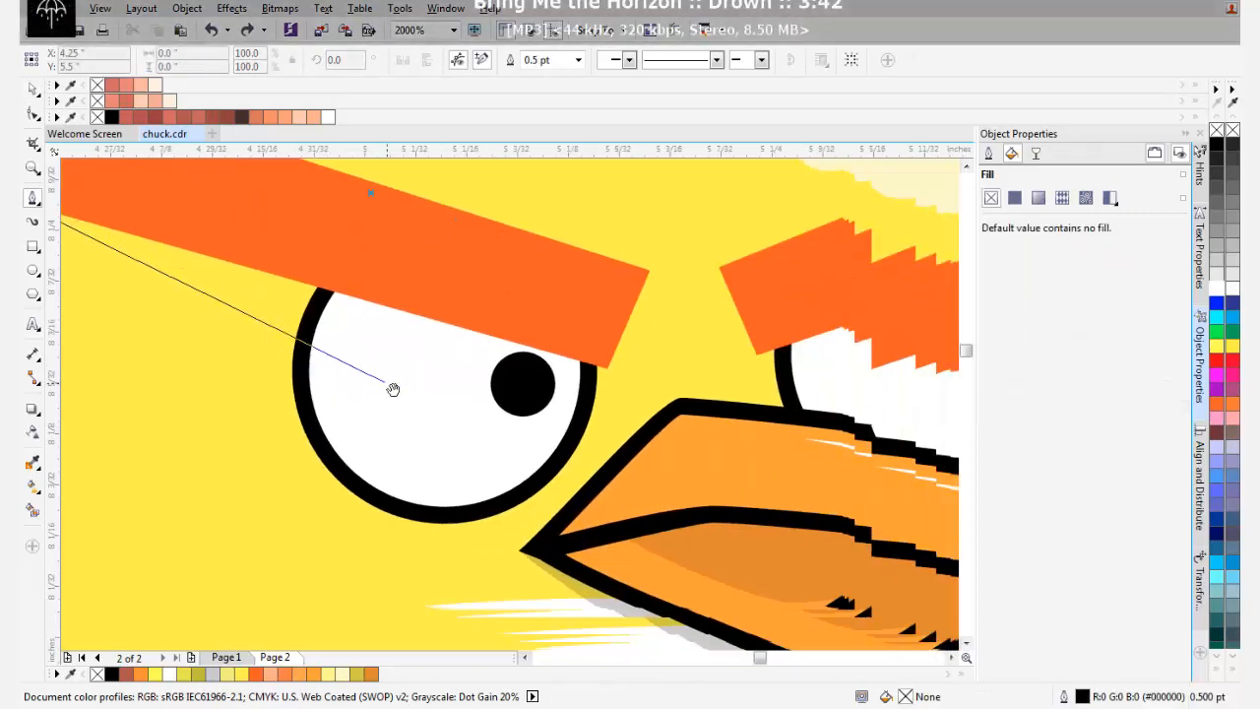
{"action": "left_click", "coordinate": [274, 335]}
{"action": "left_click_drag", "start_coordinate": [349, 507], "coordinate": [416, 534]}
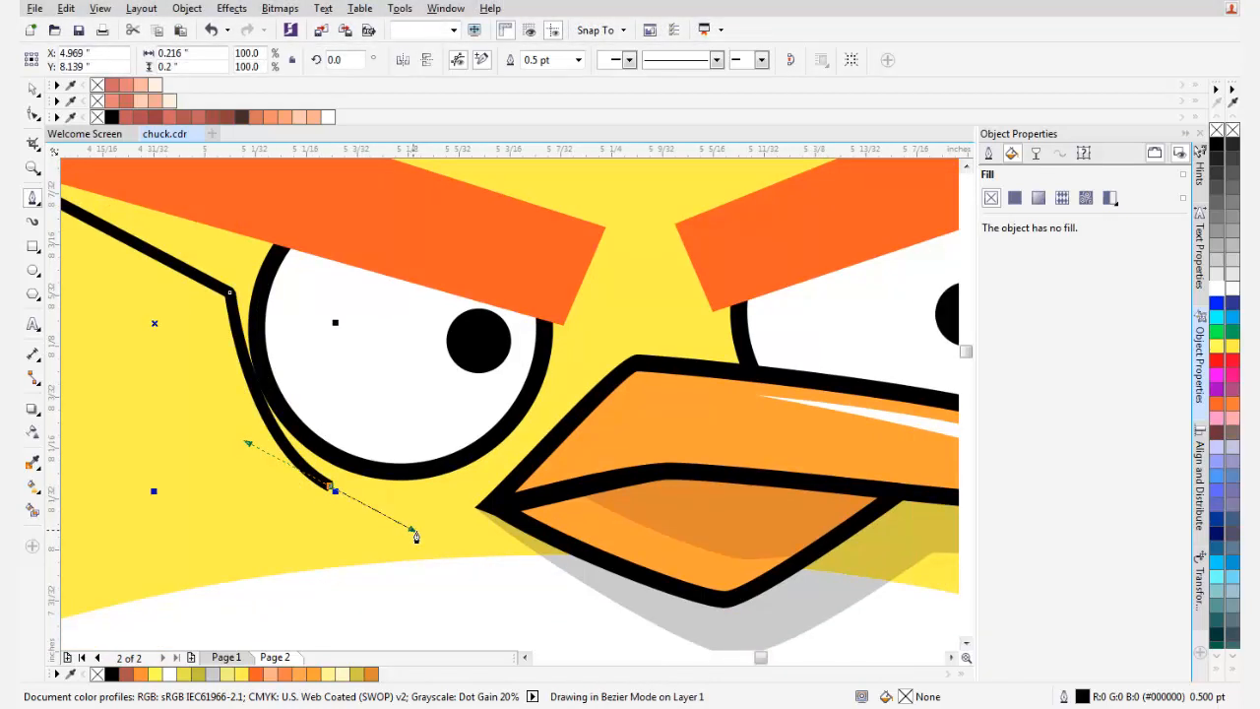
{"action": "key", "text": "ctrl+z"}
{"action": "left_click_drag", "start_coordinate": [335, 490], "coordinate": [464, 556]}
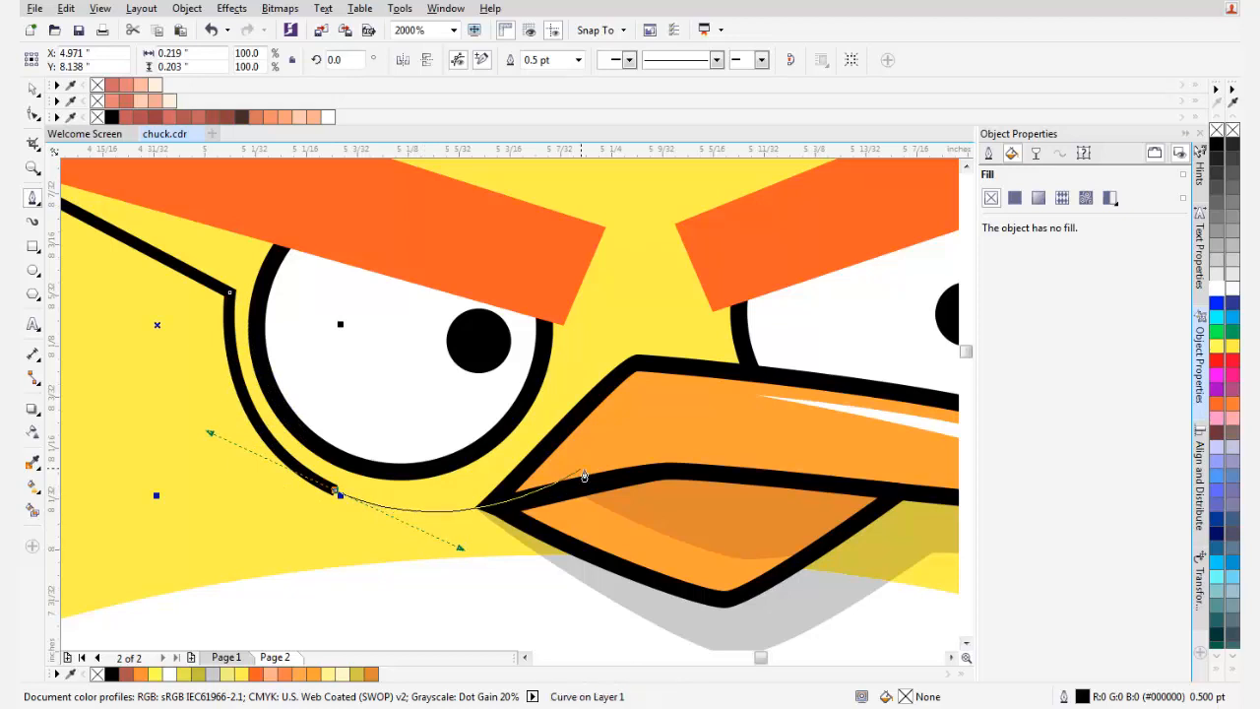
- Continue the shadow outline under the left eye, across the beak, around the right eye and through the right eyebrow to its inner corner
{"action": "left_click", "coordinate": [581, 470]}
{"action": "left_click_drag", "start_coordinate": [875, 387], "coordinate": [543, 468]}
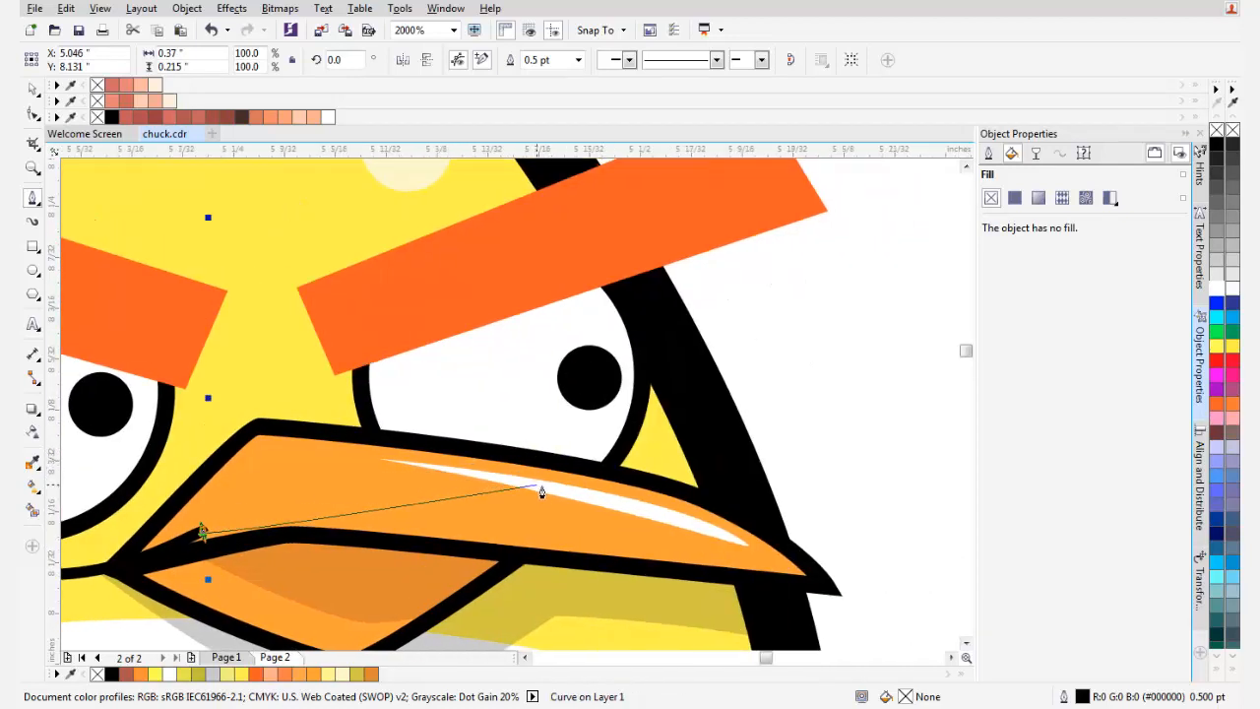
{"action": "left_click_drag", "start_coordinate": [621, 500], "coordinate": [694, 486]}
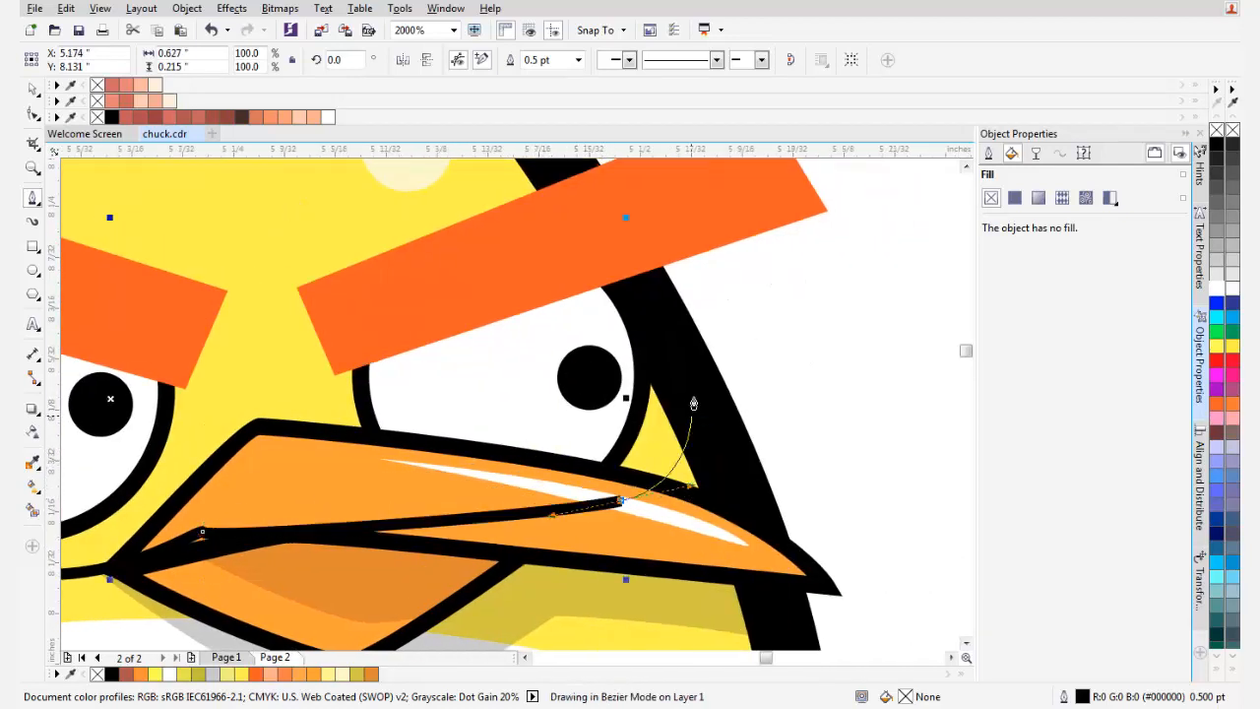
{"action": "left_click", "coordinate": [680, 368]}
{"action": "left_click_drag", "start_coordinate": [599, 272], "coordinate": [748, 303]}
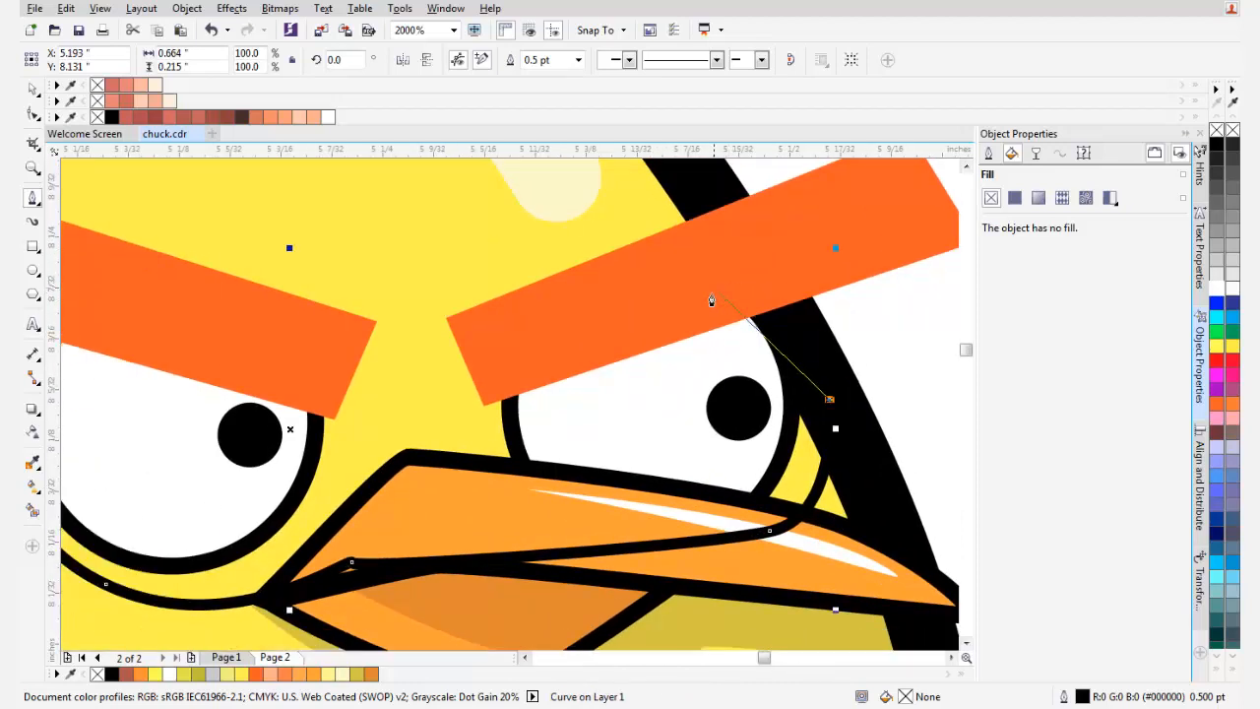
{"action": "left_click", "coordinate": [718, 288]}
{"action": "scroll", "coordinate": [486, 409], "scroll_direction": "up", "scroll_amount": 2}
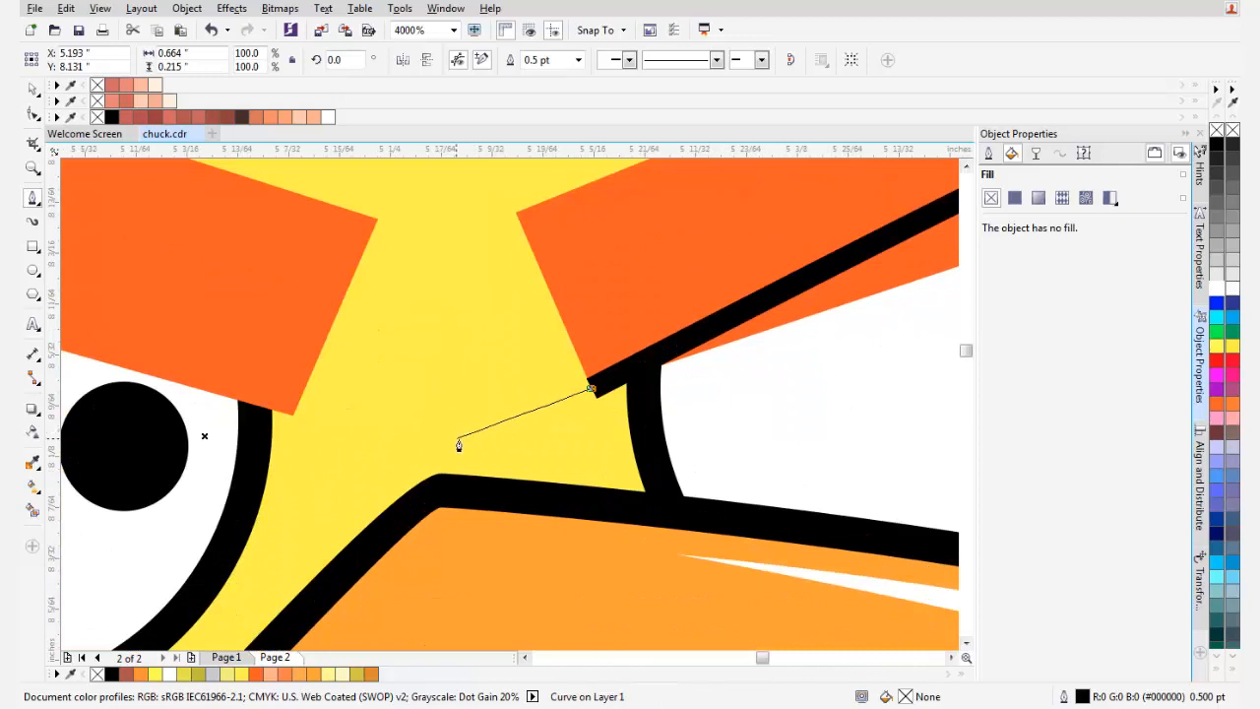
{"action": "left_click_drag", "start_coordinate": [402, 457], "coordinate": [362, 449]}
{"action": "left_click", "coordinate": [287, 414]}
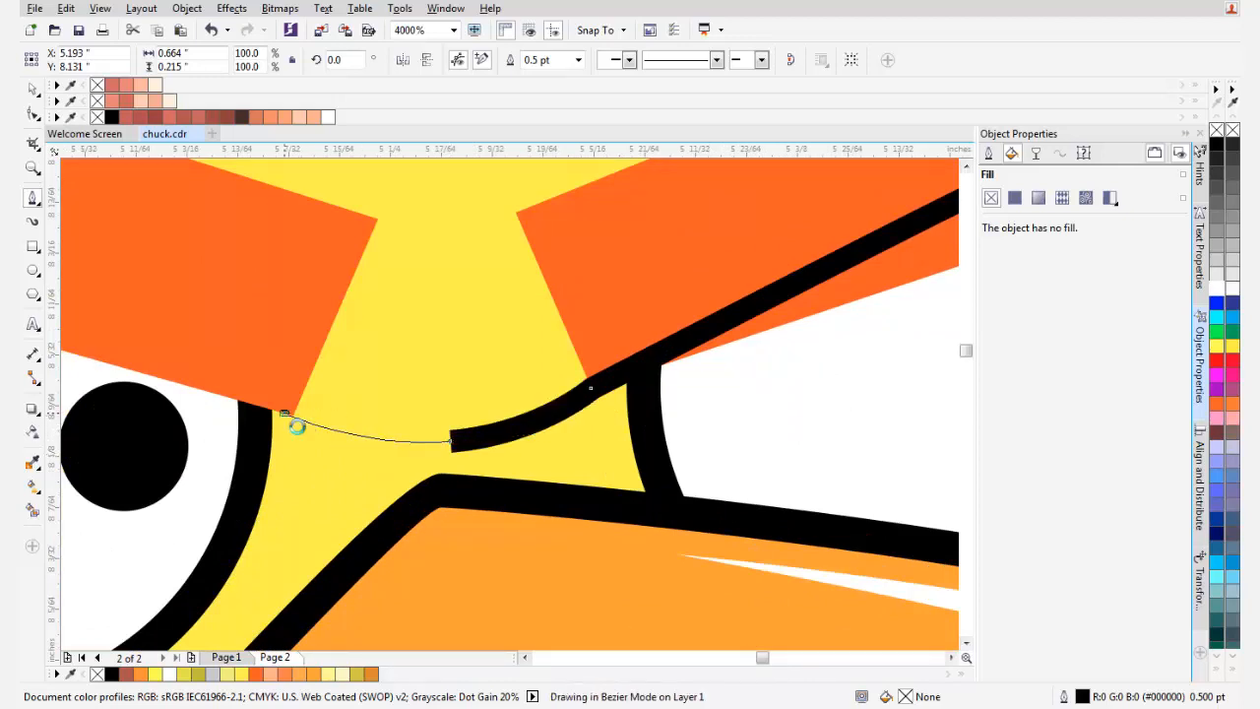
{"action": "key", "text": "ctrl+z"}
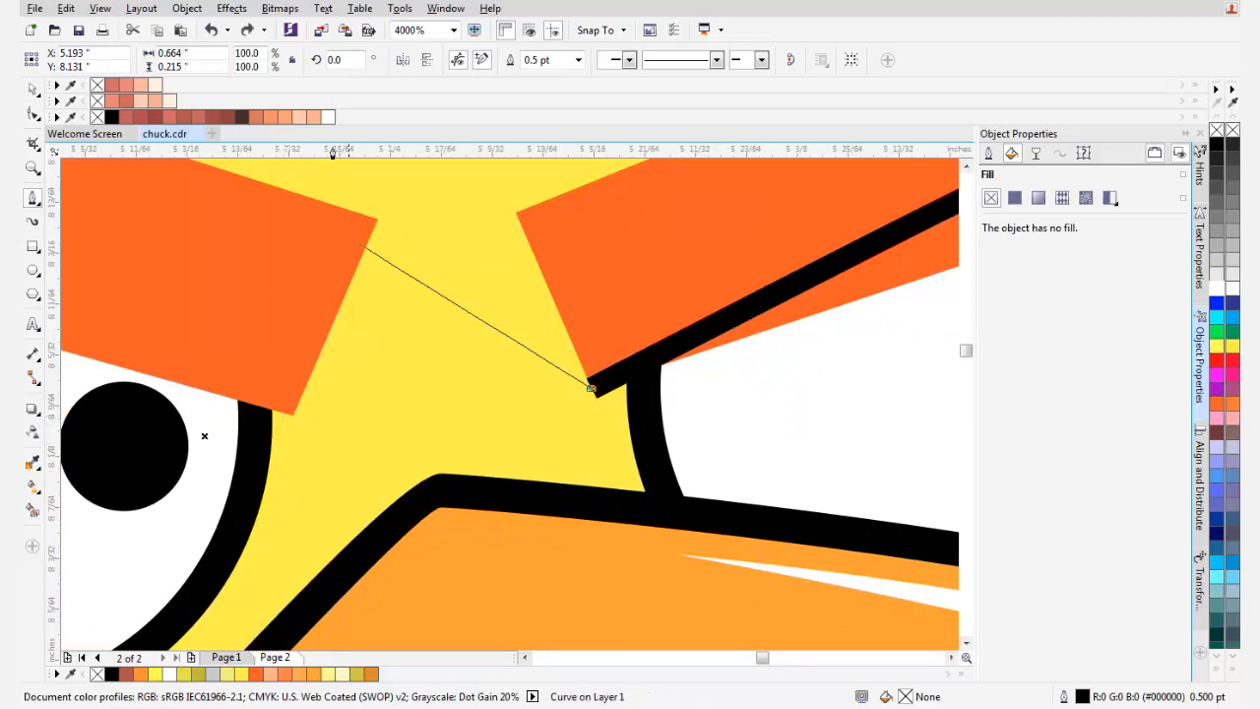
- Curve the shadow outline between the eyebrows and close it through the left eyebrow, making a shape about 0.66 × 0.22 in
{"action": "left_click_drag", "start_coordinate": [450, 440], "coordinate": [364, 441]}
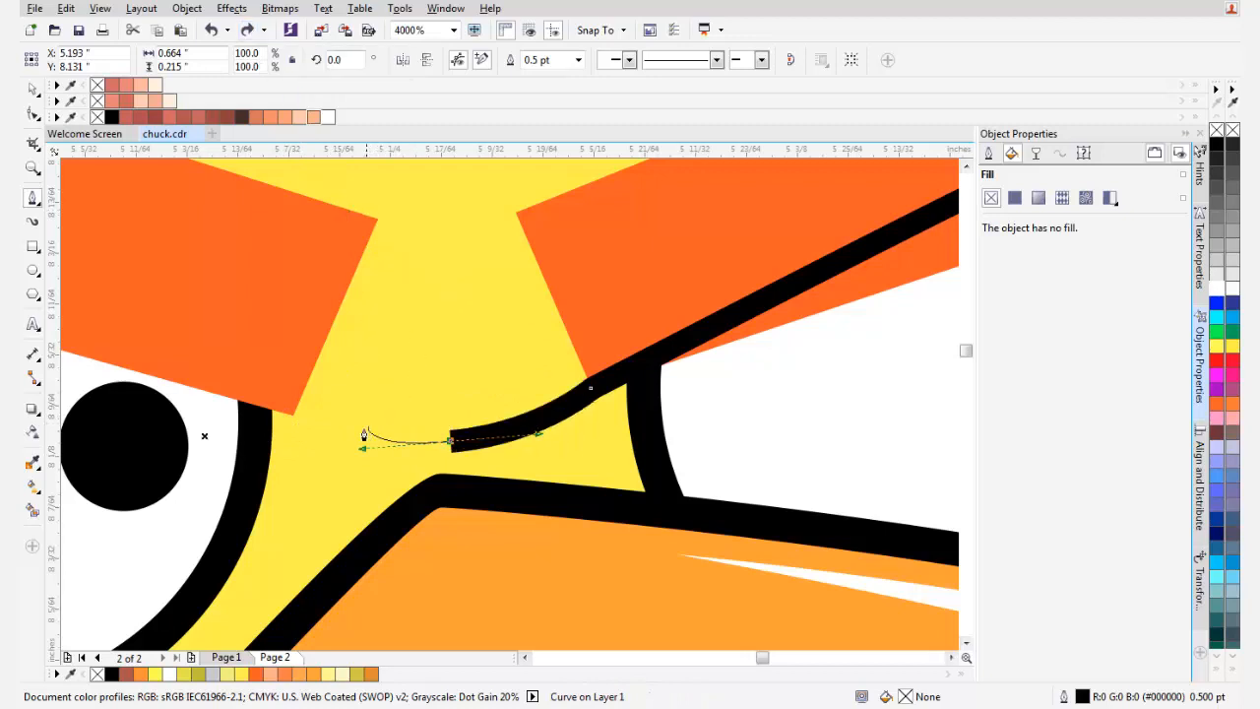
{"action": "left_click", "coordinate": [301, 421]}
{"action": "scroll", "coordinate": [395, 347], "scroll_direction": "down", "scroll_amount": 1}
{"action": "left_click_drag", "start_coordinate": [290, 289], "coordinate": [536, 376]}
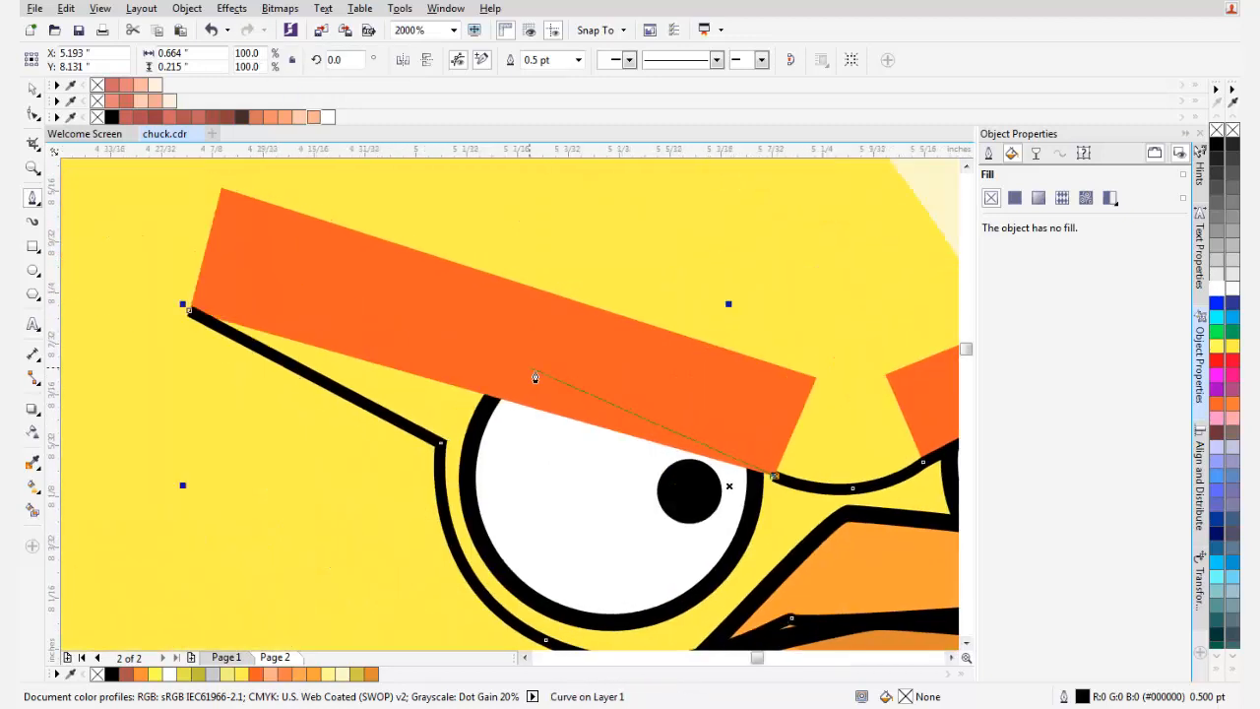
{"action": "left_click", "coordinate": [431, 326]}
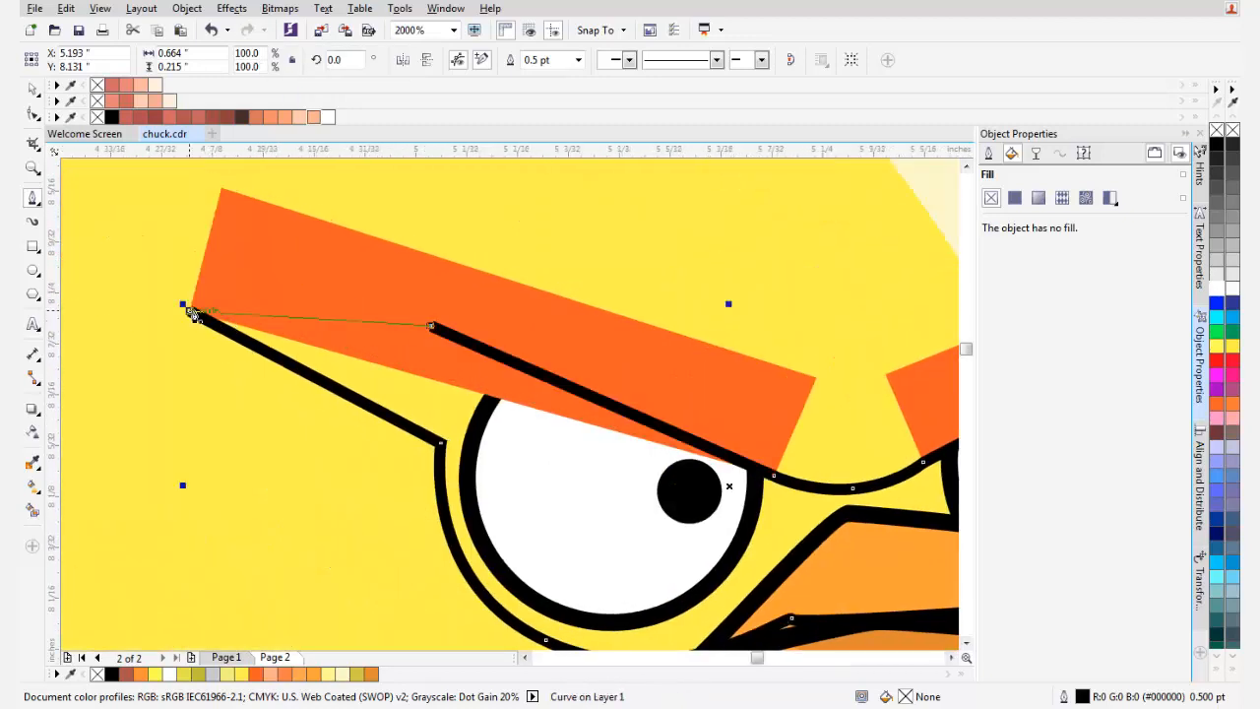
{"action": "left_click", "coordinate": [190, 311]}
- Intersect the closed eye shadow shape with the yellow body and delete the drawn shape
{"action": "scroll", "coordinate": [233, 363], "scroll_direction": "down", "scroll_amount": 1}
{"action": "key", "text": "space"}
{"action": "left_click", "coordinate": [262, 418], "text": "shift"}
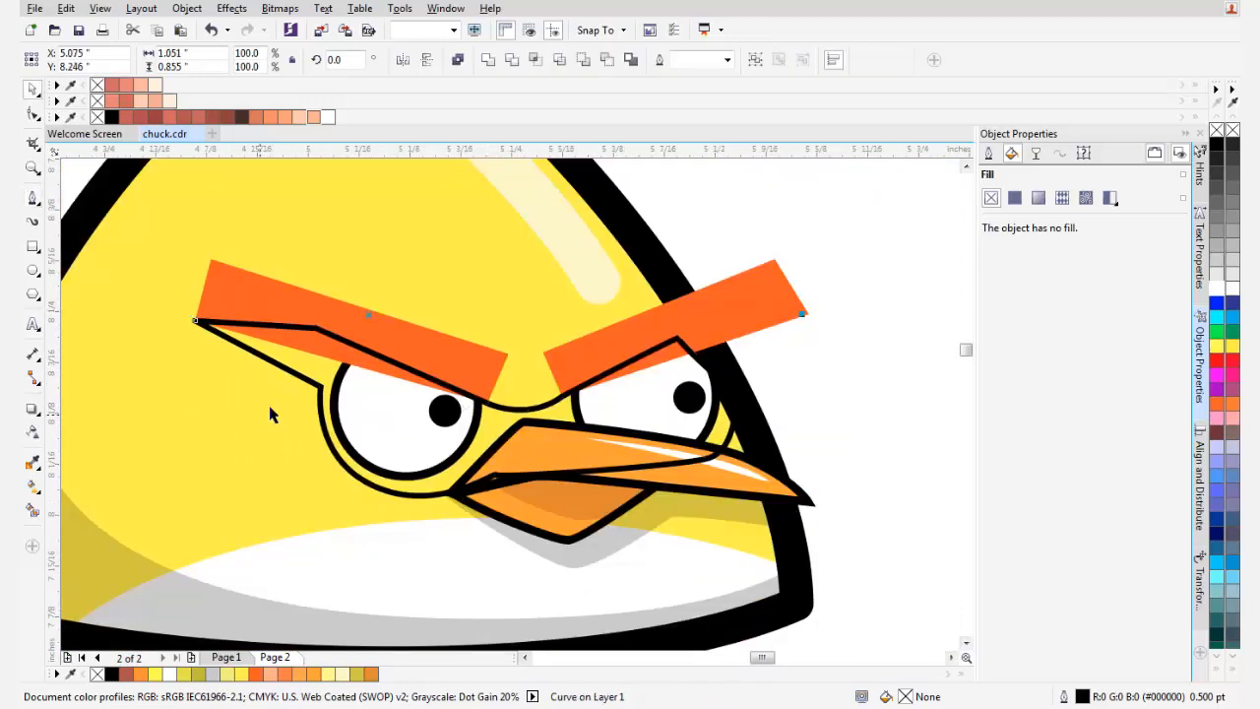
{"action": "left_click", "coordinate": [534, 59]}
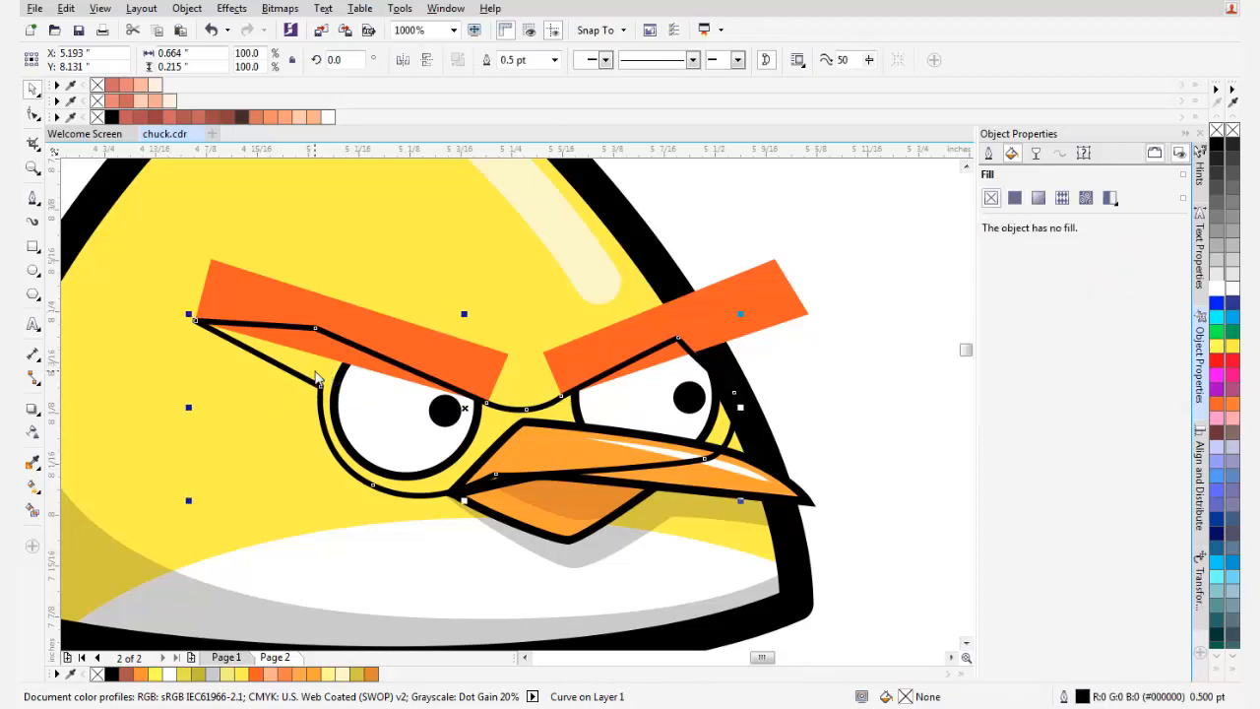
{"action": "key", "text": "Delete"}
{"action": "left_click", "coordinate": [320, 381]}
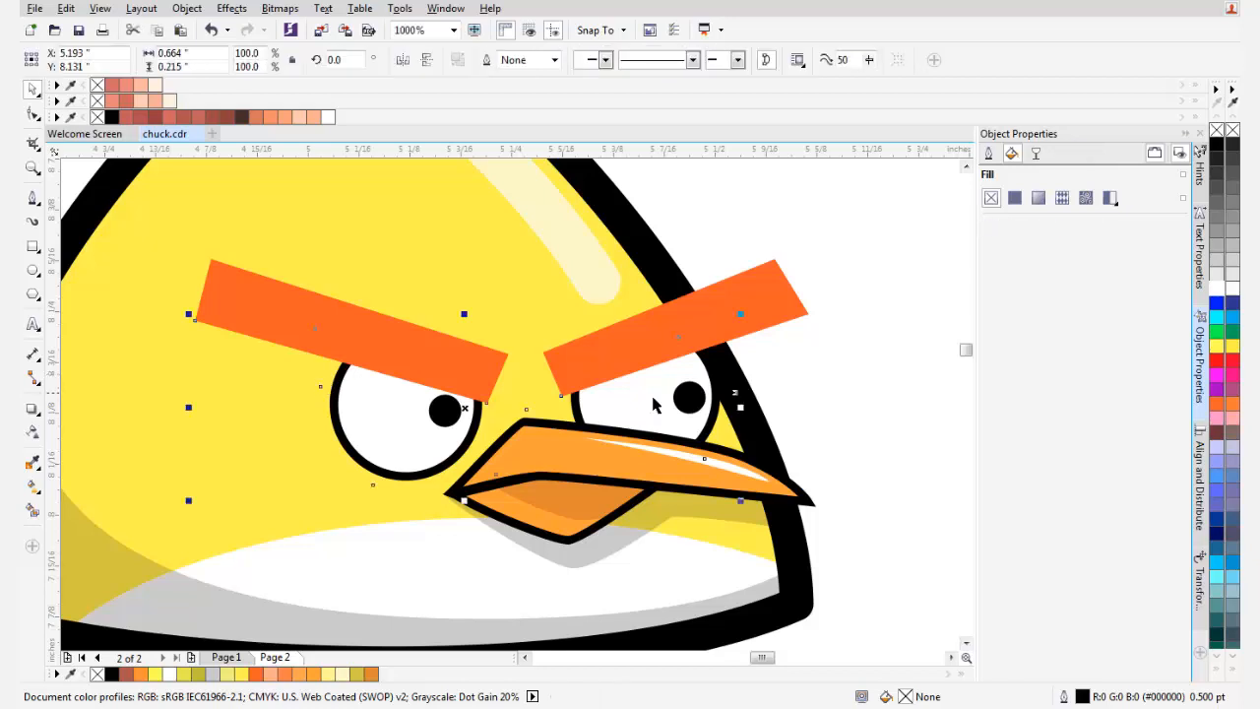
- Fill the eye shadow shape with the dark yellow #D1C707 and deselect it
{"action": "left_click", "coordinate": [356, 677]}
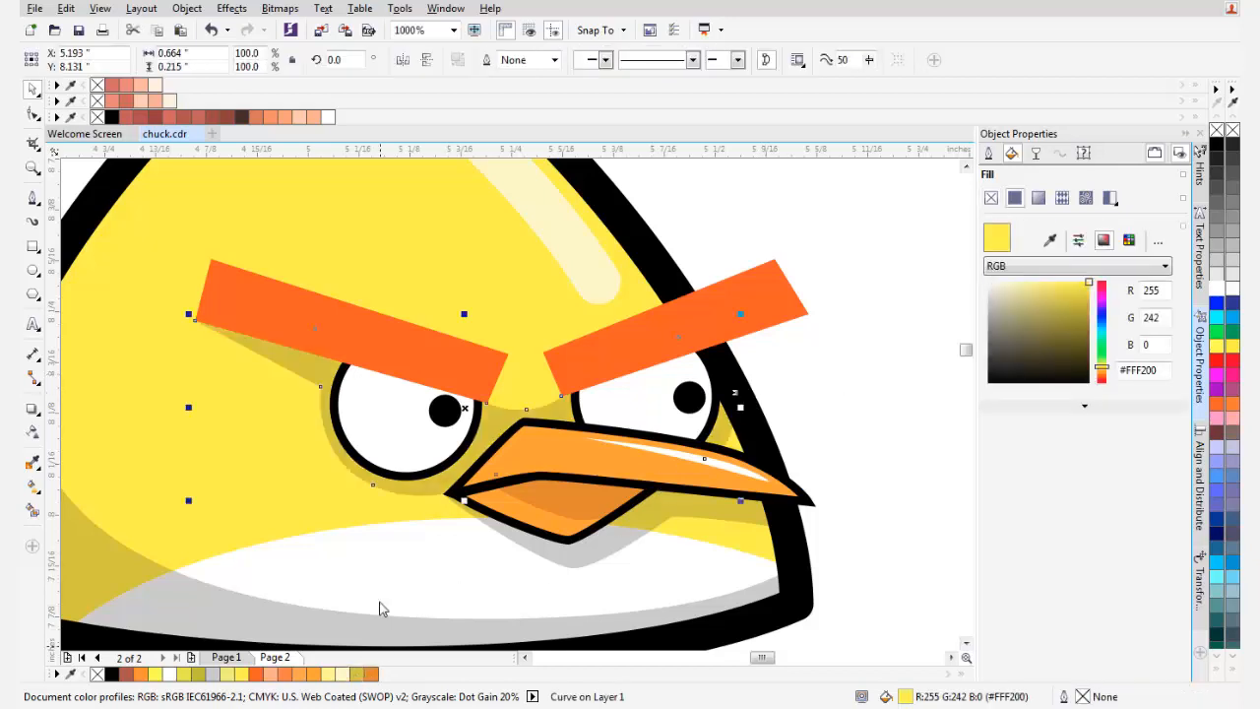
{"action": "scroll", "coordinate": [396, 482], "scroll_direction": "down", "scroll_amount": 2}
{"action": "left_click", "coordinate": [558, 368]}
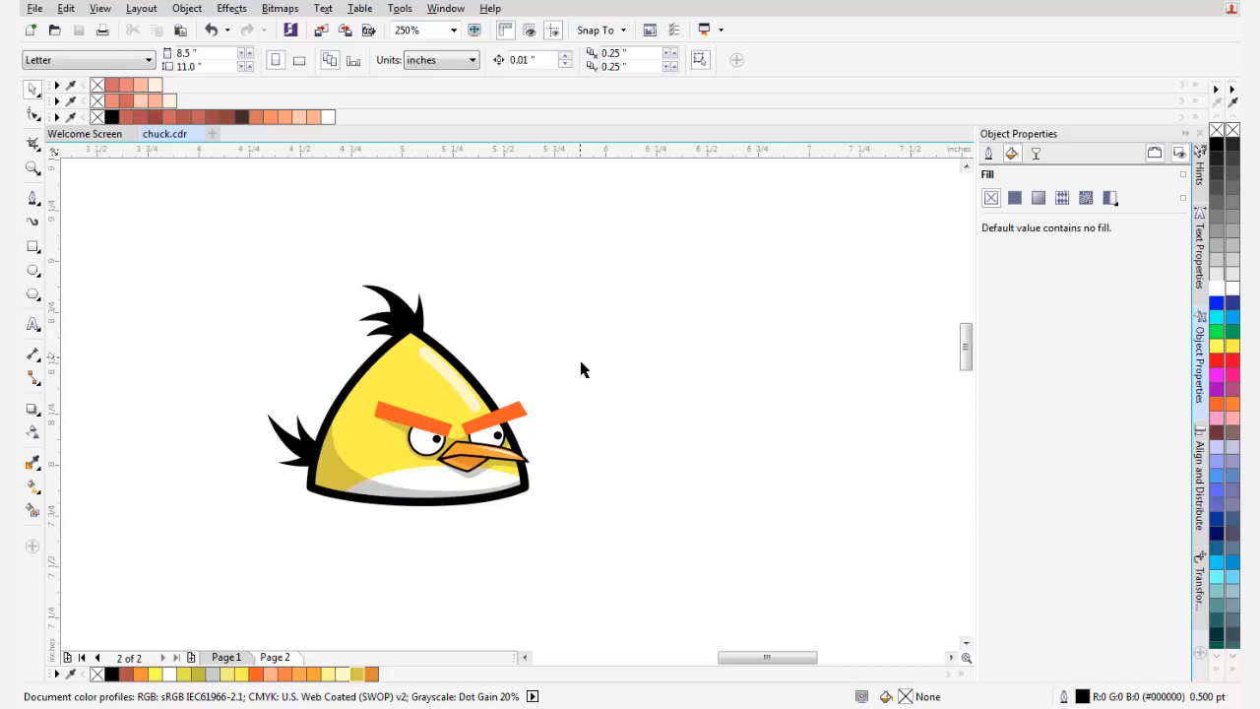
- Reshape the eye shadow by moving the node on its upper edge between the eyebrows upward, and deselect the shape
{"action": "scroll", "coordinate": [513, 434], "scroll_direction": "up", "scroll_amount": 4}
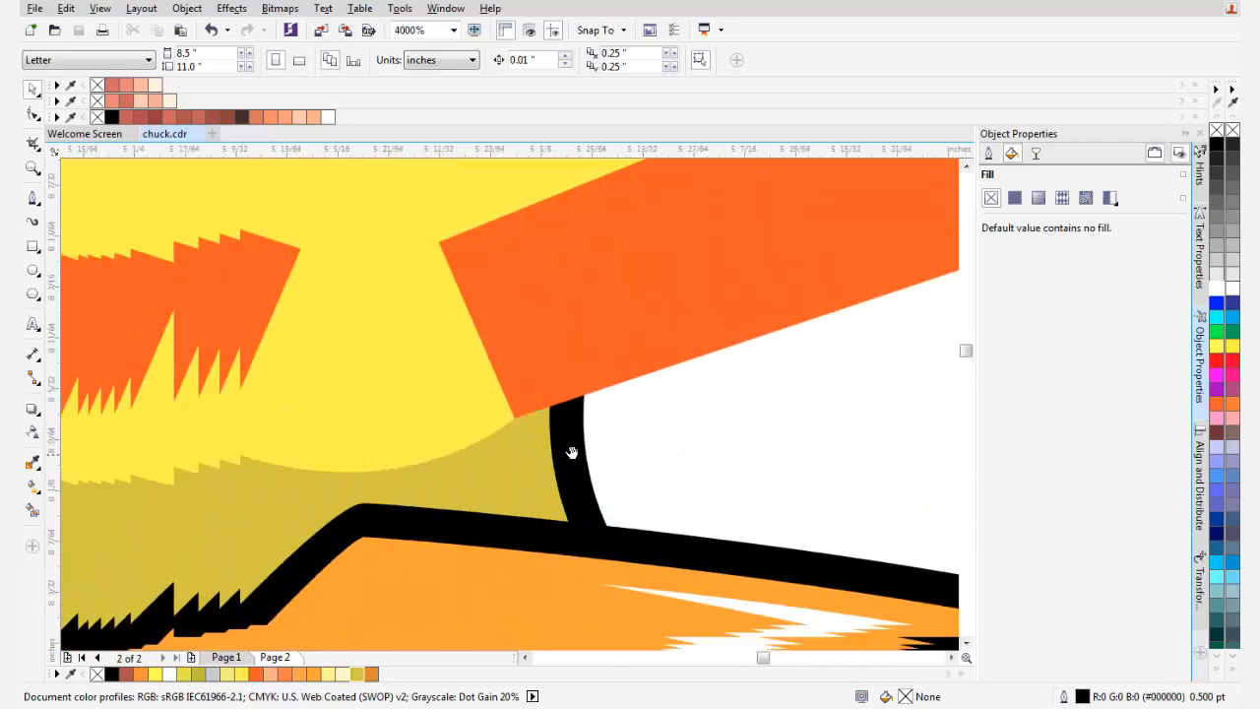
{"action": "left_click", "coordinate": [145, 238]}
{"action": "left_click", "coordinate": [33, 114]}
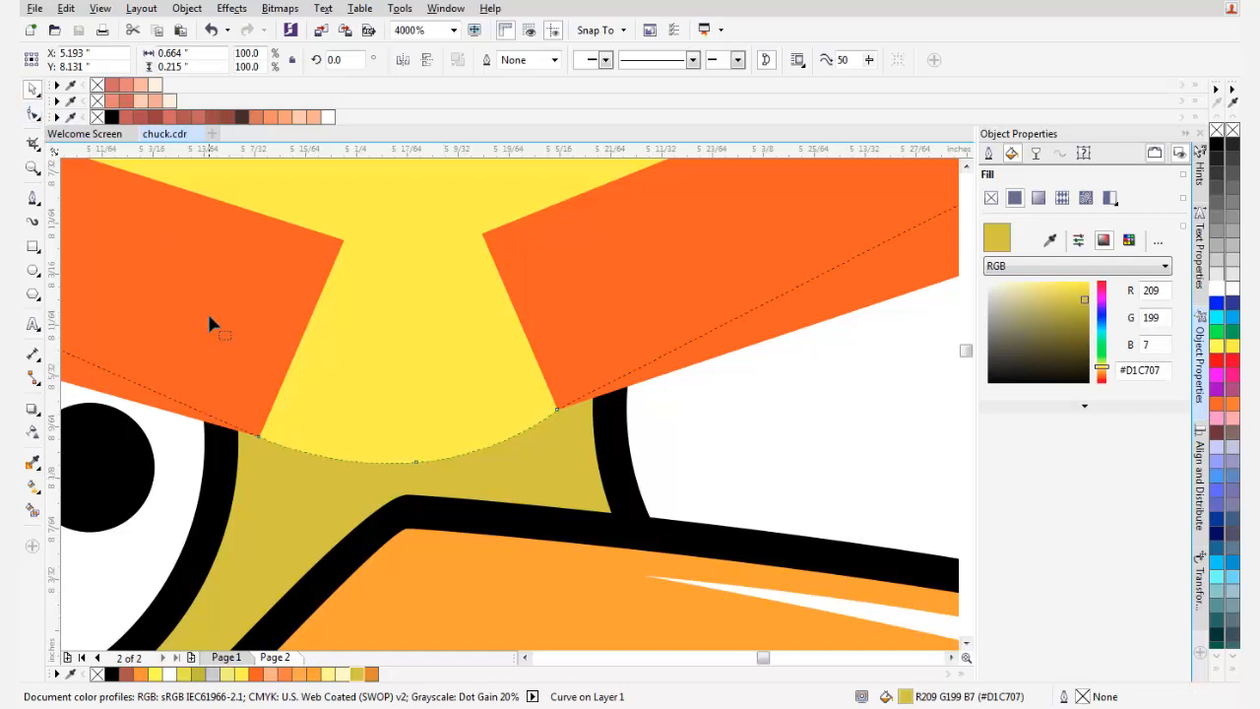
{"action": "left_click_drag", "start_coordinate": [419, 465], "coordinate": [430, 379]}
{"action": "scroll", "coordinate": [427, 386], "scroll_direction": "down", "scroll_amount": 3}
{"action": "key", "text": "space"}
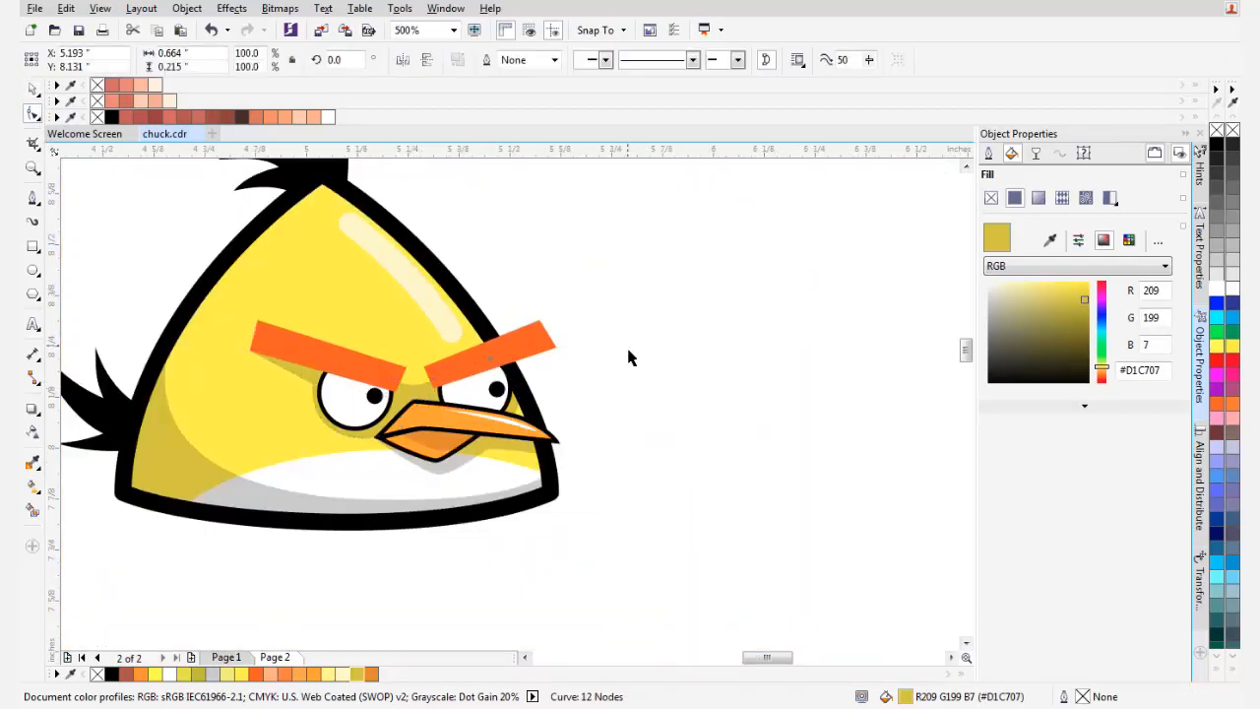
{"action": "left_click", "coordinate": [626, 344]}
{"action": "scroll", "coordinate": [568, 336], "scroll_direction": "down", "scroll_amount": 1}
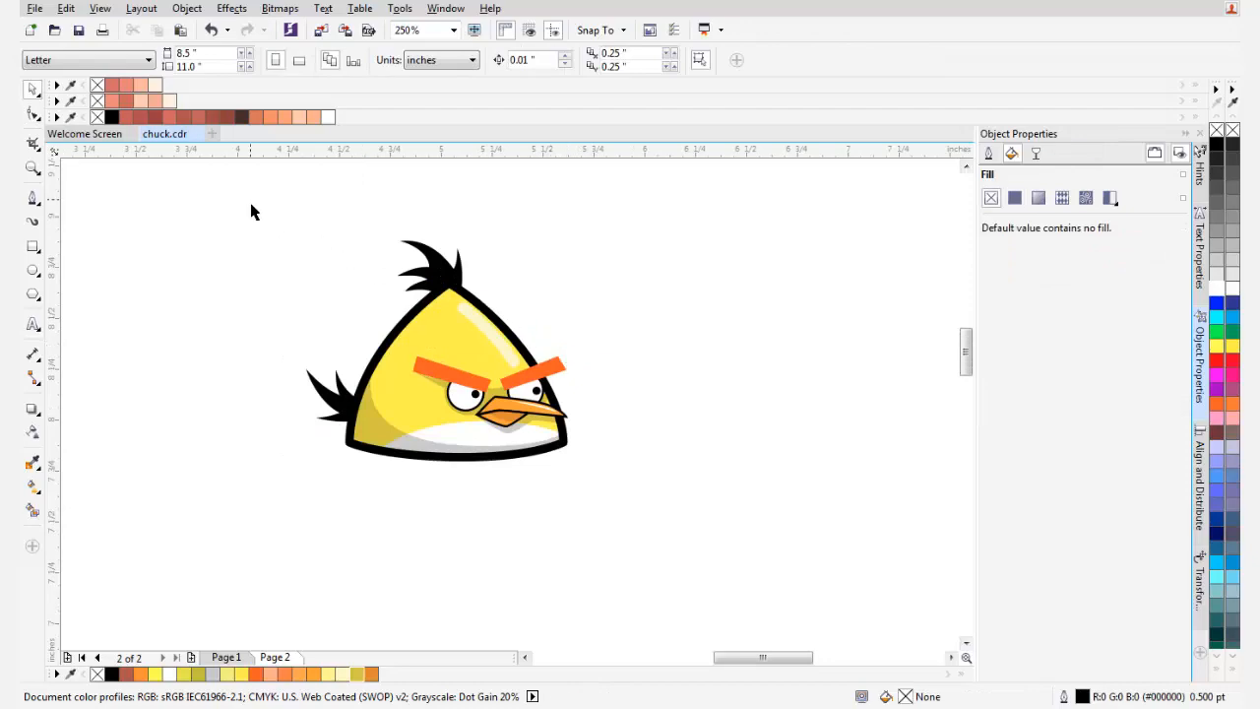